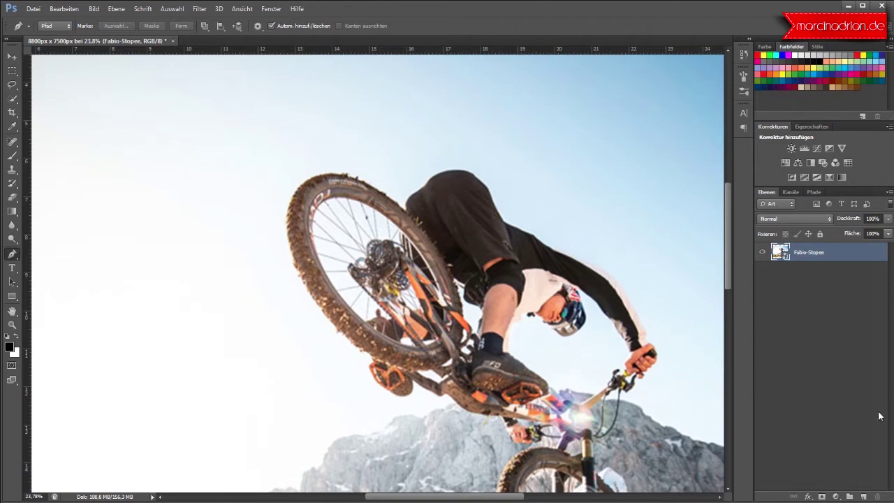
Add a Curves layer with the Dunkler (RGB) preset, then a new group holding an empty layer
{"action": "left_click", "coordinate": [836, 497]}
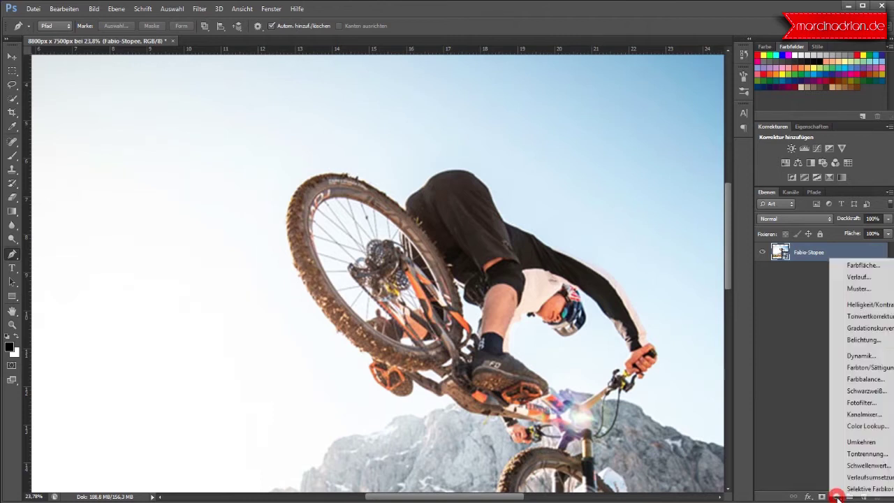
{"action": "left_click", "coordinate": [856, 329]}
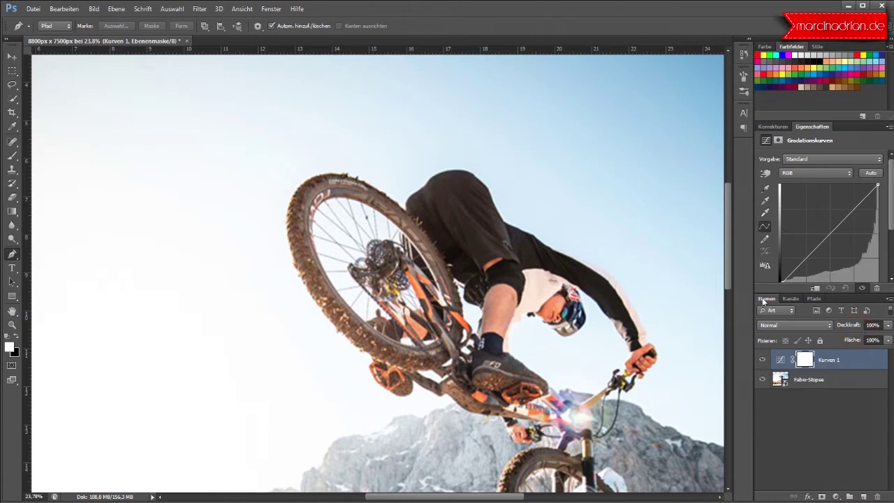
{"action": "left_click", "coordinate": [803, 159]}
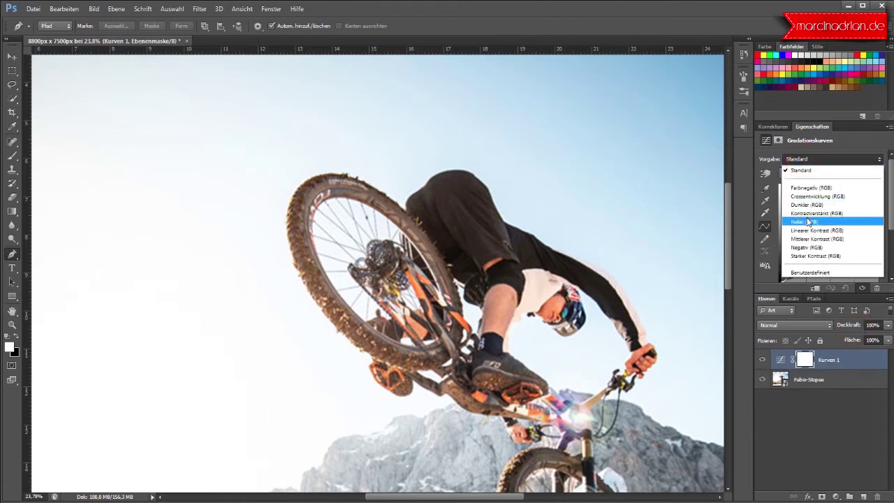
{"action": "left_click", "coordinate": [809, 204]}
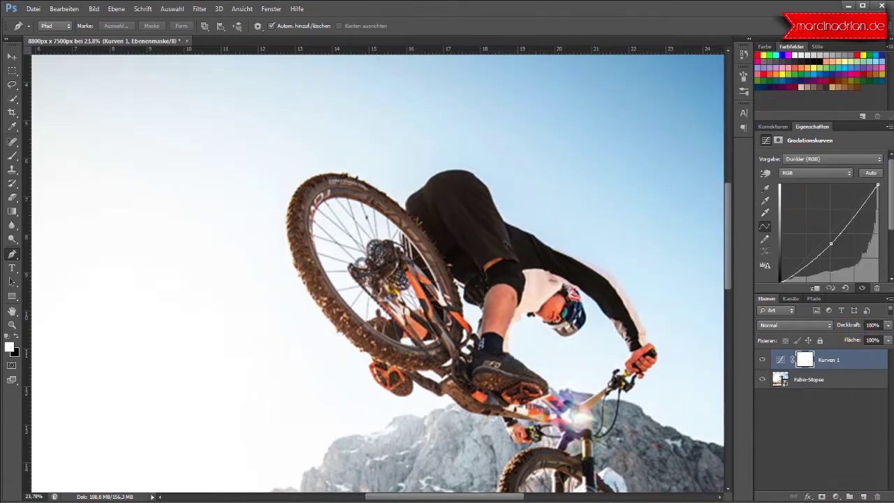
{"action": "left_click", "coordinate": [849, 496]}
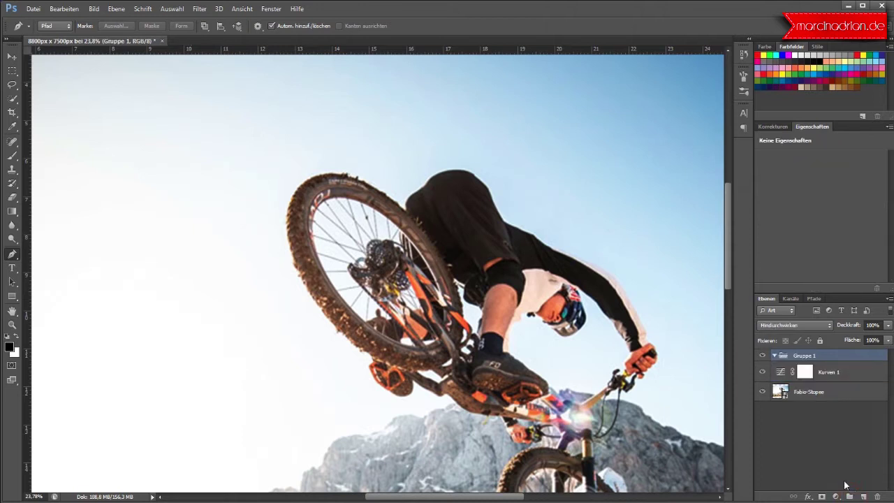
{"action": "left_click", "coordinate": [864, 494]}
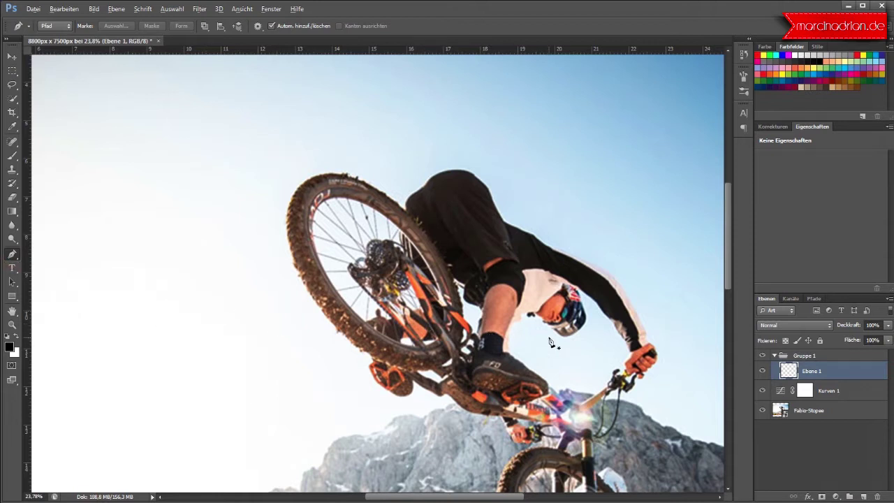
Zoom in on the rider's shin and helmet
{"action": "scroll", "coordinate": [552, 342], "scroll_direction": "up", "scroll_amount": 5}
{"action": "scroll", "coordinate": [492, 330], "scroll_direction": "up", "scroll_amount": 1}
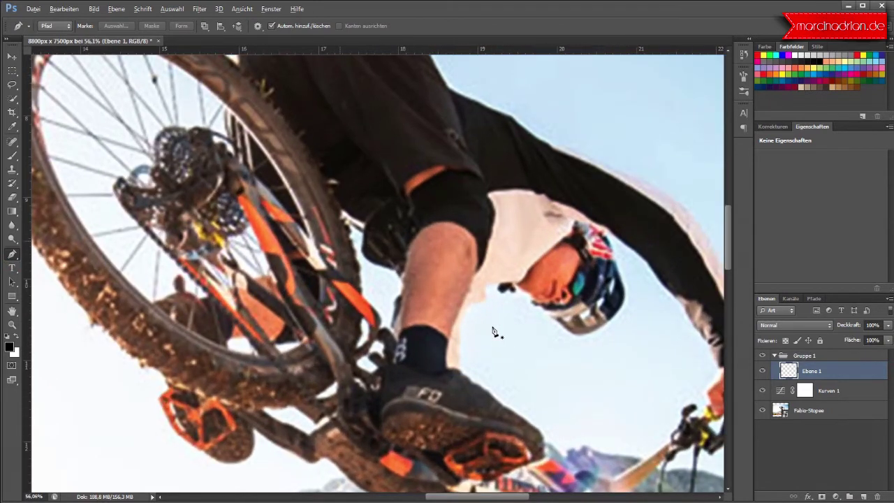
{"action": "scroll", "coordinate": [492, 330], "scroll_direction": "up", "scroll_amount": 1}
{"action": "scroll", "coordinate": [493, 329], "scroll_direction": "up", "scroll_amount": 1}
{"action": "scroll", "coordinate": [494, 331], "scroll_direction": "up", "scroll_amount": 1}
{"action": "scroll", "coordinate": [494, 331], "scroll_direction": "up", "scroll_amount": 1}
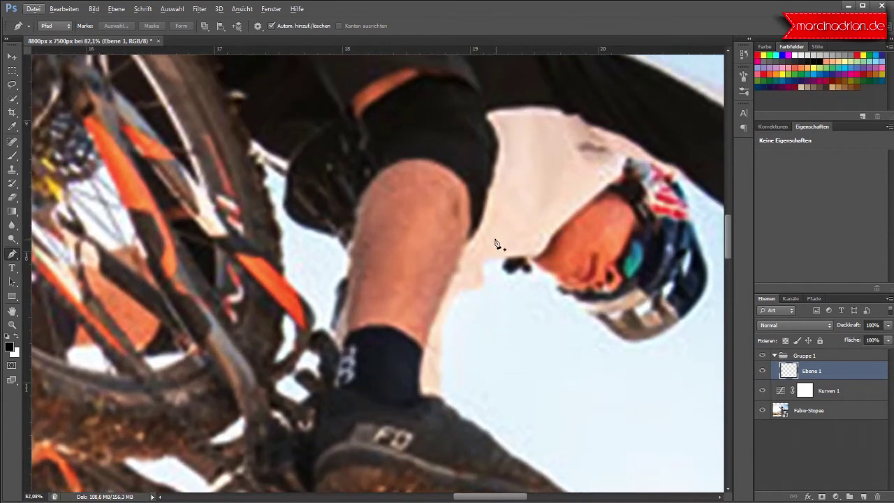
Start the pen path under the helmet's chin and trace it down the shin toward the sock
{"action": "mouse_move", "coordinate": [504, 261]}
{"action": "left_mouse_down"}
{"action": "mouse_move", "coordinate": [486, 265]}
{"action": "mouse_move", "coordinate": [486, 280]}
{"action": "left_mouse_up"}
{"action": "left_click", "coordinate": [484, 285]}
{"action": "left_click", "coordinate": [459, 287]}
{"action": "left_click", "coordinate": [448, 312]}
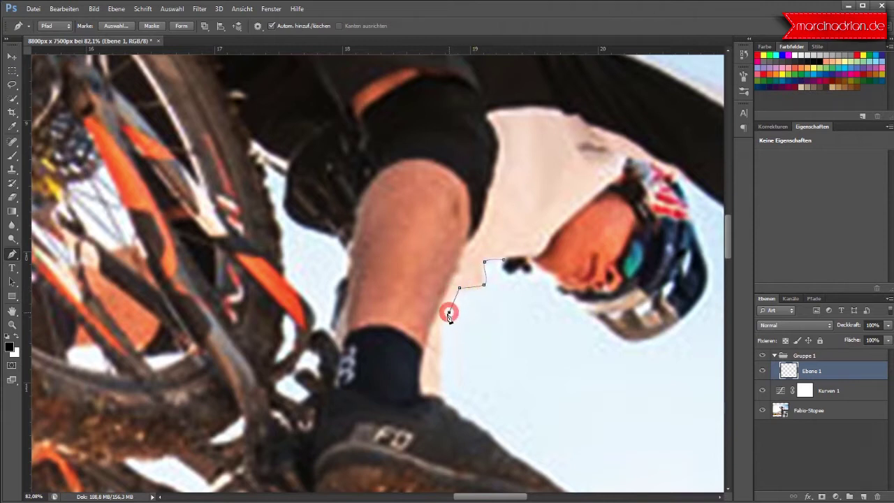
{"action": "left_click", "coordinate": [441, 324]}
{"action": "left_click_drag", "start_coordinate": [441, 349], "coordinate": [438, 357]}
{"action": "left_click", "coordinate": [440, 375]}
{"action": "left_click", "coordinate": [438, 394]}
{"action": "scroll", "coordinate": [531, 359], "scroll_direction": "down", "scroll_amount": 2}
{"action": "scroll", "coordinate": [584, 355], "scroll_direction": "down", "scroll_amount": 2}
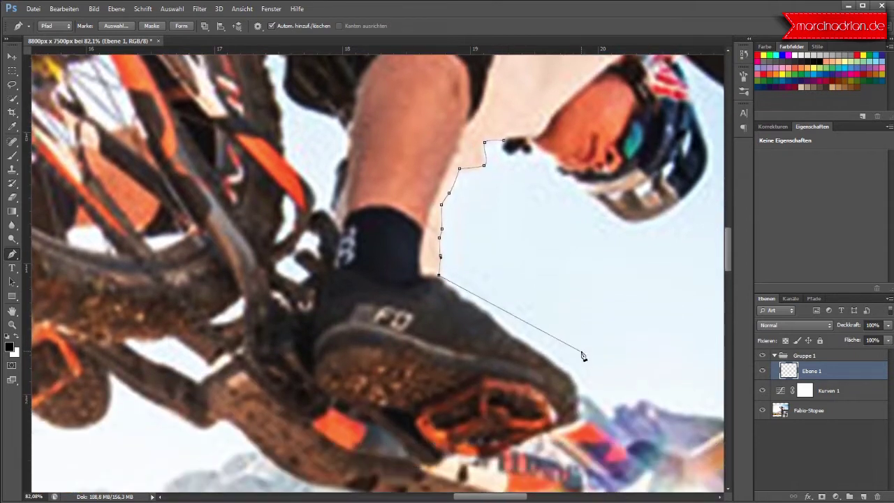
Trace the path from where the shin meets the shoe along the shoe's edge
{"action": "left_click", "coordinate": [443, 278]}
{"action": "left_click", "coordinate": [454, 288]}
{"action": "left_click", "coordinate": [474, 304]}
{"action": "left_click", "coordinate": [485, 308]}
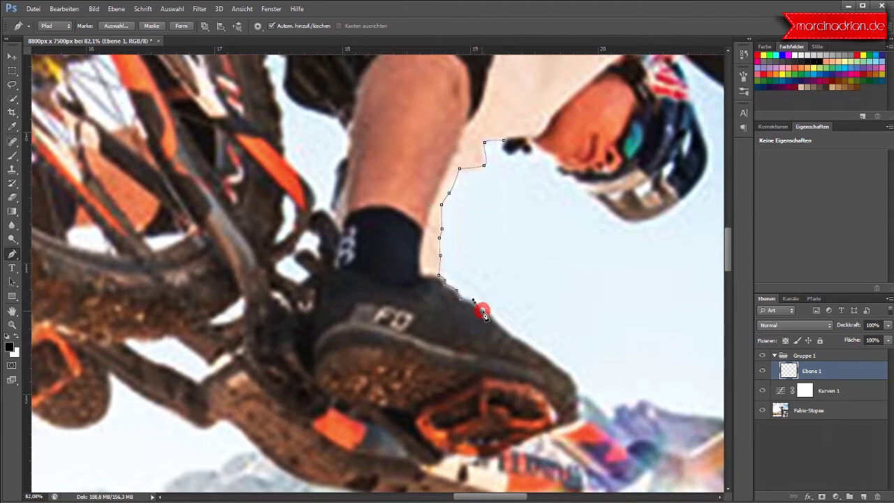
{"action": "left_click", "coordinate": [514, 339]}
{"action": "left_click", "coordinate": [544, 360]}
{"action": "left_click", "coordinate": [554, 364]}
Extend the path to an anchor at the shoe tip, then pan around the area
{"action": "scroll", "coordinate": [622, 388], "scroll_direction": "down", "scroll_amount": 2}
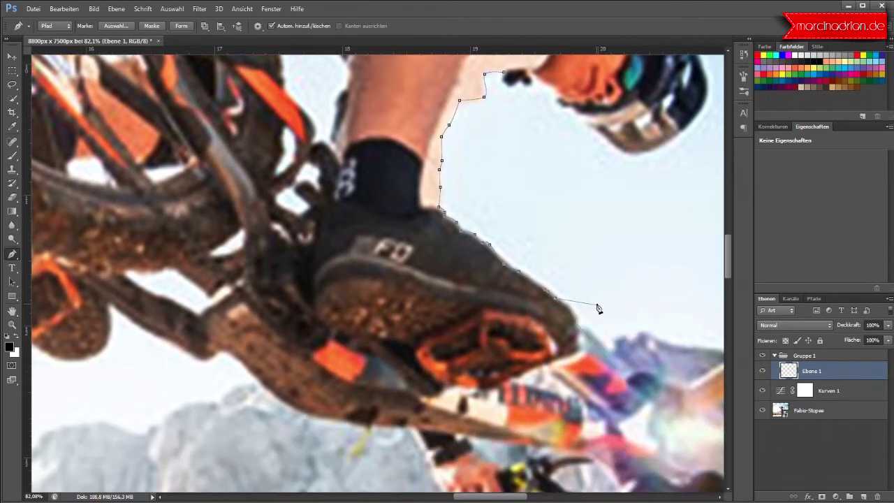
{"action": "left_click", "coordinate": [572, 310]}
{"action": "left_click", "coordinate": [579, 323]}
{"action": "scroll", "coordinate": [559, 419], "scroll_direction": "right", "scroll_amount": 5}
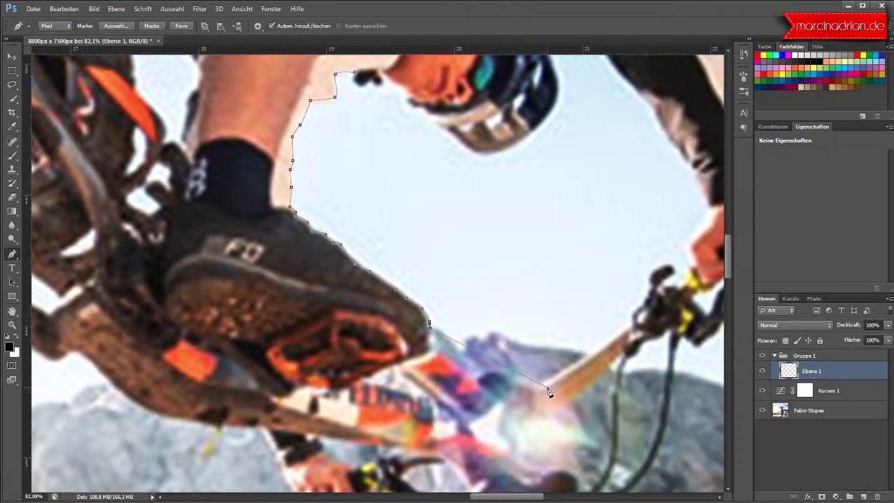
{"action": "scroll", "coordinate": [549, 392], "scroll_direction": "down", "scroll_amount": 2}
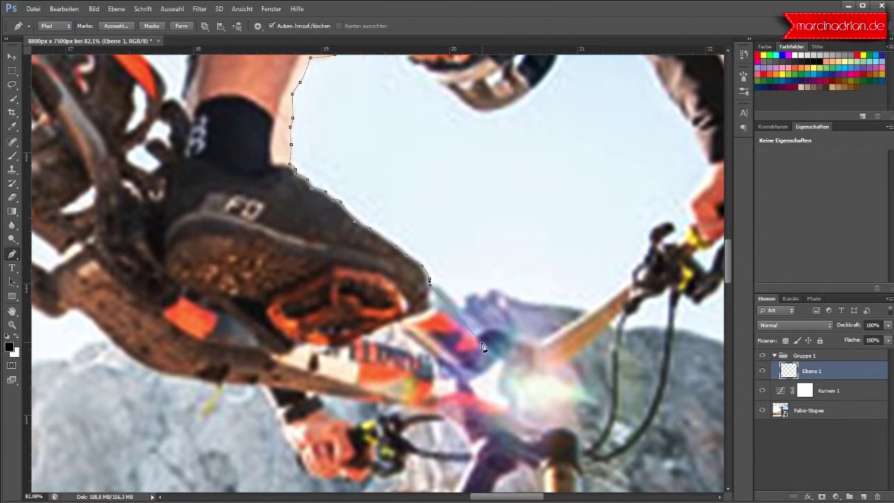
{"action": "scroll", "coordinate": [479, 339], "scroll_direction": "down", "scroll_amount": 2}
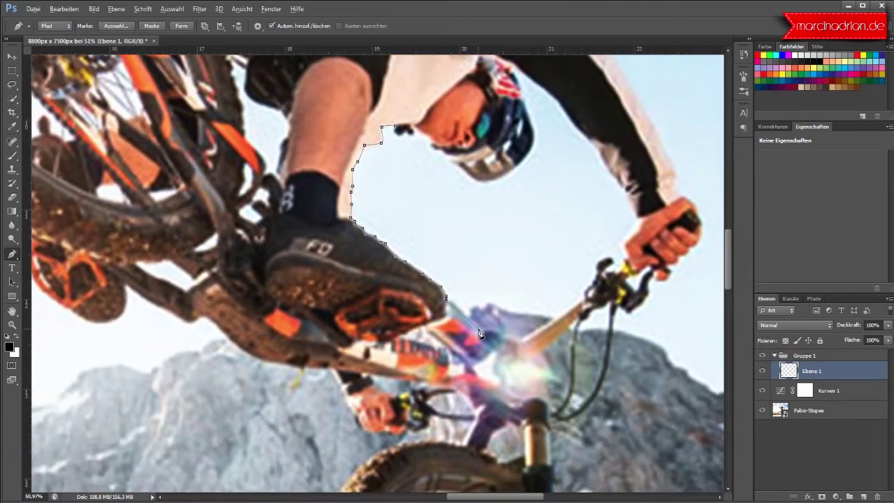
{"action": "scroll", "coordinate": [482, 336], "scroll_direction": "down", "scroll_amount": 1}
{"action": "scroll", "coordinate": [491, 333], "scroll_direction": "down", "scroll_amount": 2}
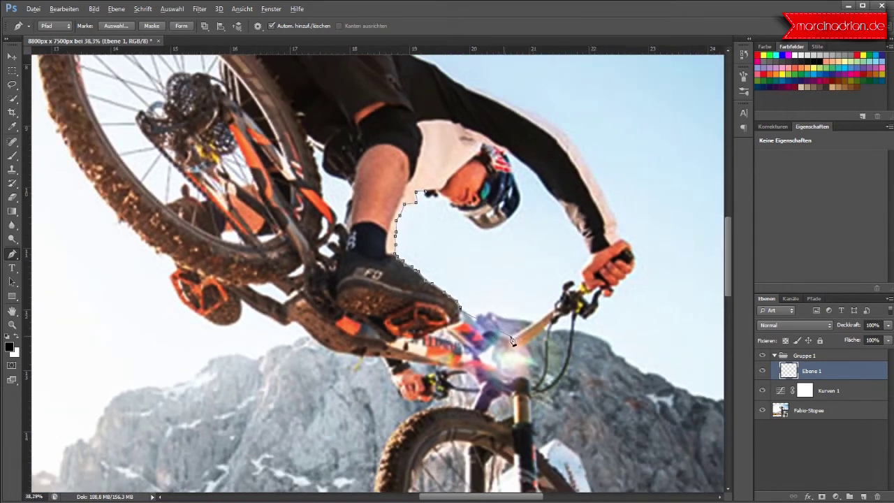
{"action": "scroll", "coordinate": [489, 336], "scroll_direction": "up", "scroll_amount": 2}
{"action": "scroll", "coordinate": [482, 341], "scroll_direction": "up", "scroll_amount": 2}
{"action": "scroll", "coordinate": [480, 342], "scroll_direction": "up", "scroll_amount": 1}
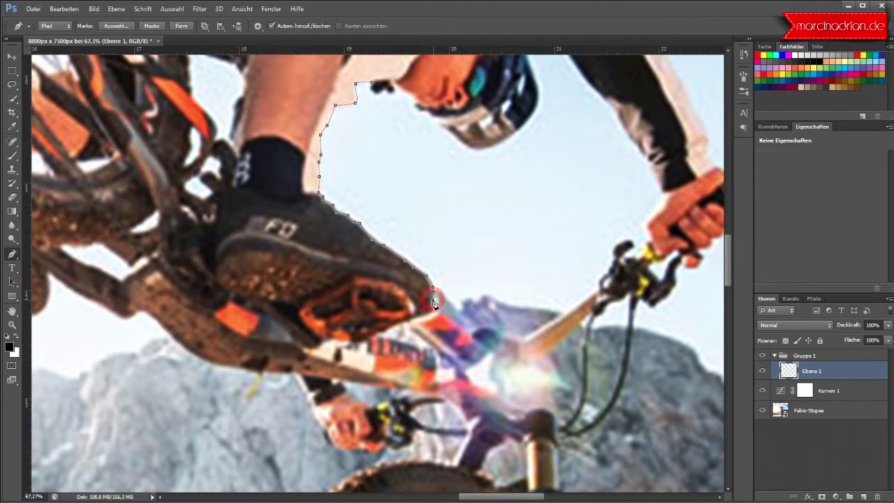
Continue the path past the shoe tip along the frame, ending in a sharp corner
{"action": "left_click", "coordinate": [474, 336]}
{"action": "left_click", "coordinate": [493, 353]}
{"action": "left_click", "coordinate": [509, 339]}
{"action": "left_click_drag", "start_coordinate": [520, 341], "coordinate": [599, 292]}
{"action": "left_click", "coordinate": [601, 280]}
{"action": "left_click", "coordinate": [600, 279], "text": "alt"}
Trace the path around the handlebar and brake lever to the handlebar tip
{"action": "left_click", "coordinate": [611, 248]}
{"action": "left_click", "coordinate": [622, 243]}
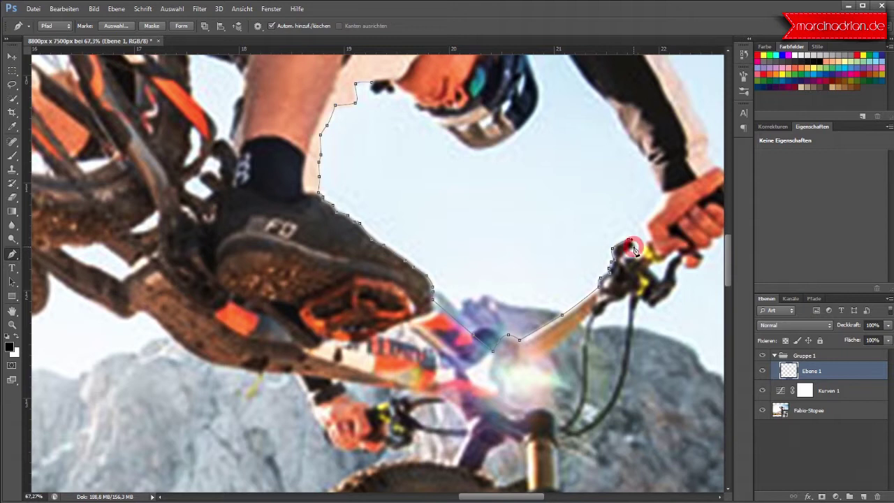
{"action": "left_click", "coordinate": [623, 259]}
{"action": "left_click", "coordinate": [627, 260]}
{"action": "left_click", "coordinate": [636, 262]}
{"action": "left_click", "coordinate": [643, 256]}
{"action": "left_click", "coordinate": [641, 248]}
Curve the path around the glove and up the inner arm edge
{"action": "left_click_drag", "start_coordinate": [642, 221], "coordinate": [657, 213]}
{"action": "left_click", "coordinate": [660, 203]}
{"action": "left_click_drag", "start_coordinate": [662, 197], "coordinate": [656, 194]}
{"action": "left_click_drag", "start_coordinate": [651, 183], "coordinate": [646, 165]}
{"action": "left_click_drag", "start_coordinate": [640, 153], "coordinate": [621, 126]}
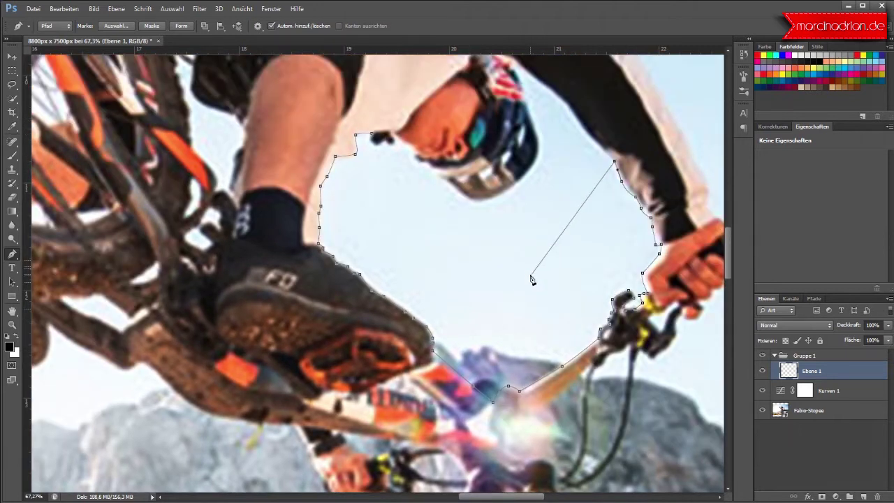
{"action": "scroll", "coordinate": [531, 184], "scroll_direction": "up", "scroll_amount": 5}
Trace up the arm and around the helmet's underside, closing the path at the chin
{"action": "left_click", "coordinate": [585, 227]}
{"action": "mouse_move", "coordinate": [567, 198]}
{"action": "left_mouse_down"}
{"action": "mouse_move", "coordinate": [526, 166]}
{"action": "mouse_move", "coordinate": [528, 203]}
{"action": "left_mouse_up"}
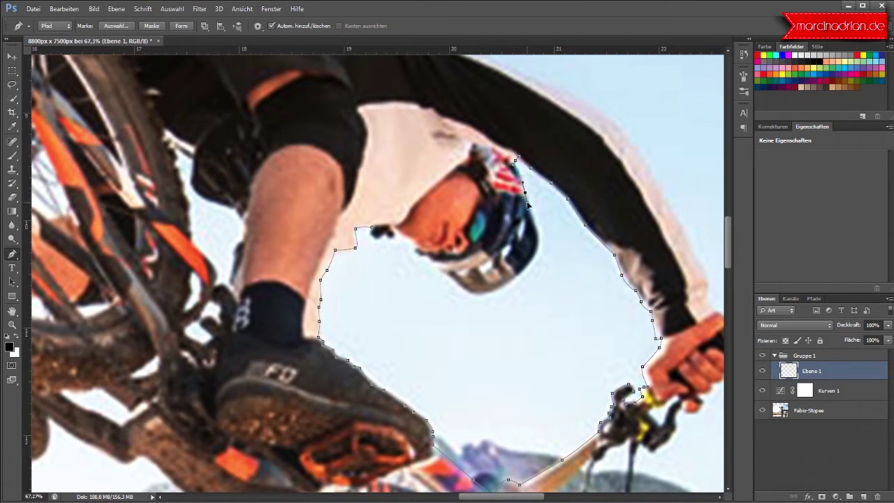
{"action": "left_click", "coordinate": [537, 253]}
{"action": "left_click_drag", "start_coordinate": [536, 256], "coordinate": [529, 266]}
{"action": "left_click", "coordinate": [482, 295]}
{"action": "left_click_drag", "start_coordinate": [462, 297], "coordinate": [463, 300]}
{"action": "left_click", "coordinate": [444, 273]}
{"action": "left_click_drag", "start_coordinate": [428, 268], "coordinate": [423, 264]}
{"action": "left_click", "coordinate": [418, 255]}
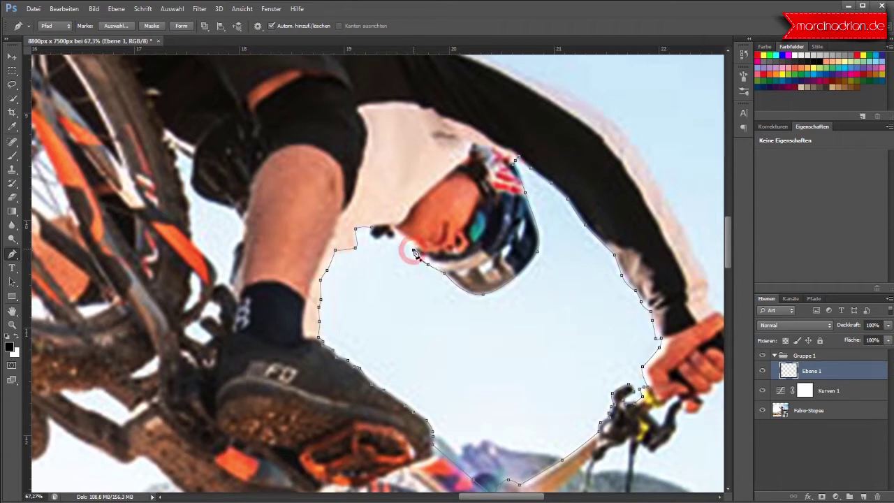
{"action": "left_click", "coordinate": [413, 246]}
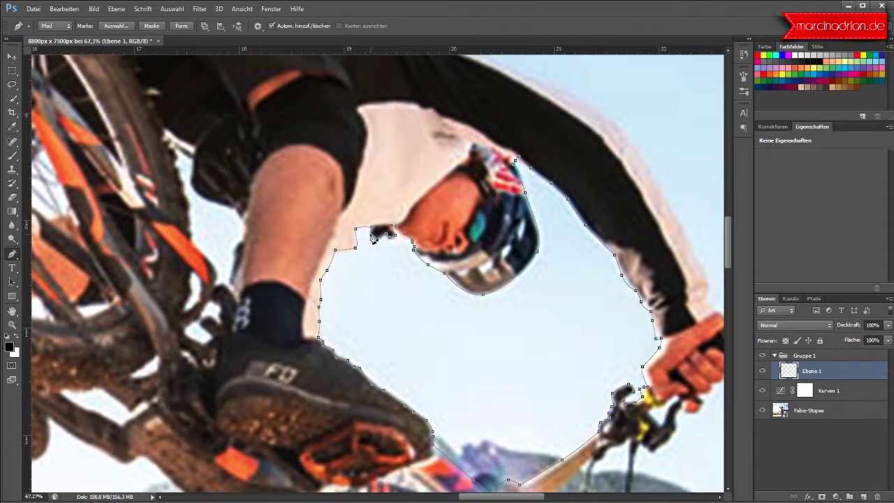
{"action": "left_click", "coordinate": [377, 232]}
{"action": "scroll", "coordinate": [510, 333], "scroll_direction": "down", "scroll_amount": 5}
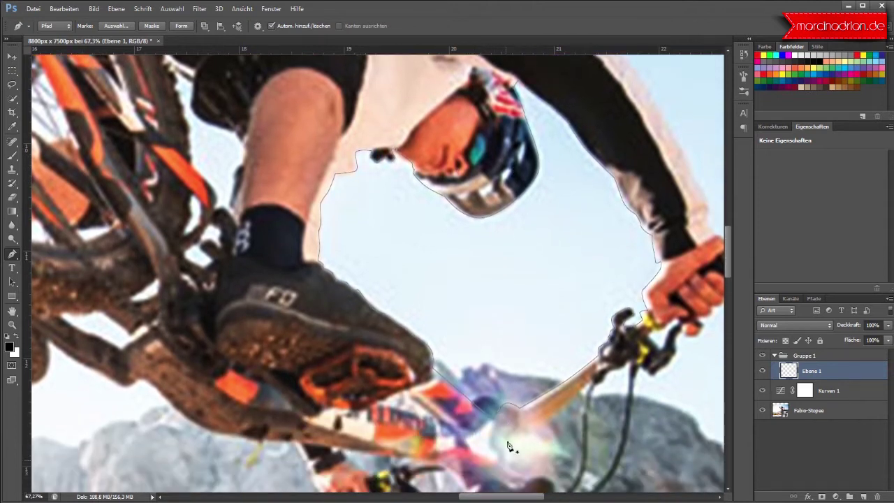
{"action": "left_click", "coordinate": [404, 390]}
{"action": "left_click", "coordinate": [439, 418]}
{"action": "left_click_drag", "start_coordinate": [389, 410], "coordinate": [394, 400]}
{"action": "scroll", "coordinate": [484, 442], "scroll_direction": "down", "scroll_amount": 1}
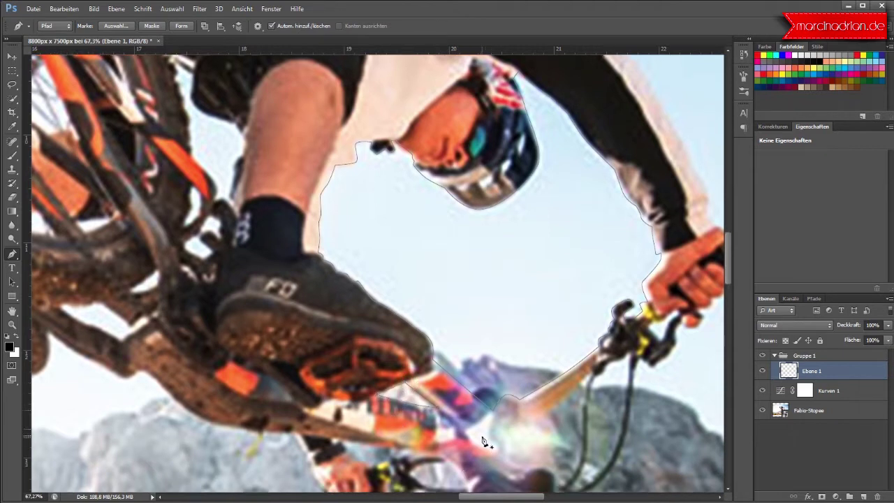
{"action": "scroll", "coordinate": [484, 442], "scroll_direction": "down", "scroll_amount": 3}
{"action": "scroll", "coordinate": [484, 441], "scroll_direction": "down", "scroll_amount": 2}
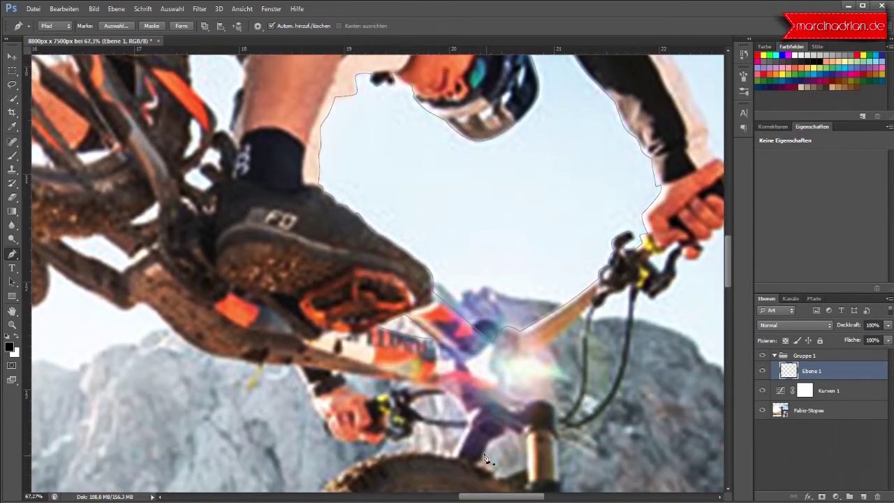
{"action": "left_click_drag", "start_coordinate": [509, 497], "coordinate": [521, 498]}
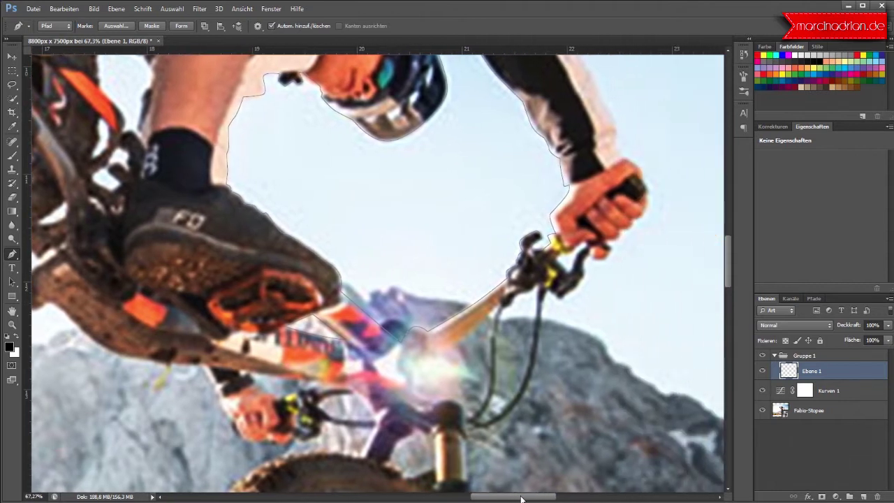
{"action": "scroll", "coordinate": [535, 435], "scroll_direction": "up", "scroll_amount": 4}
{"action": "scroll", "coordinate": [551, 423], "scroll_direction": "up", "scroll_amount": 3}
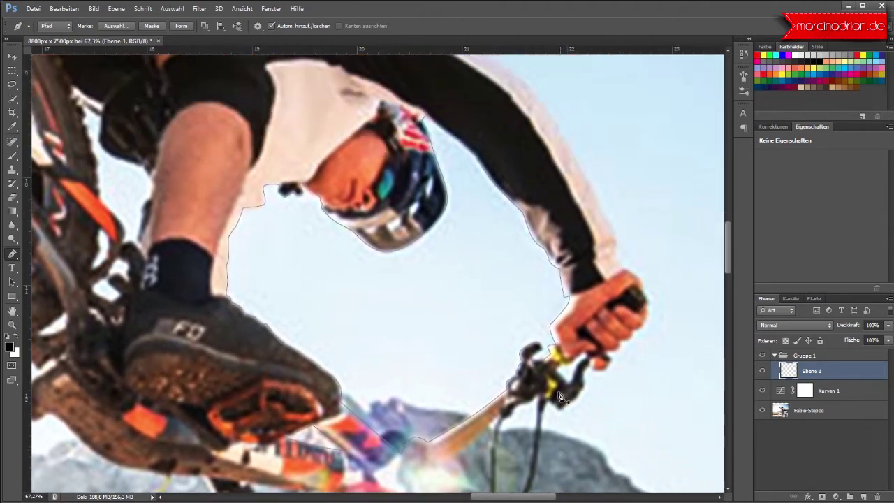
Trace the new path around the edge of the rider's hand
{"action": "left_click", "coordinate": [622, 266]}
{"action": "left_click", "coordinate": [638, 278]}
{"action": "left_click", "coordinate": [648, 310]}
{"action": "left_click", "coordinate": [642, 332]}
{"action": "left_click", "coordinate": [631, 338]}
{"action": "left_click", "coordinate": [618, 350]}
{"action": "left_click", "coordinate": [613, 353]}
{"action": "left_click", "coordinate": [610, 365]}
{"action": "left_click", "coordinate": [597, 370]}
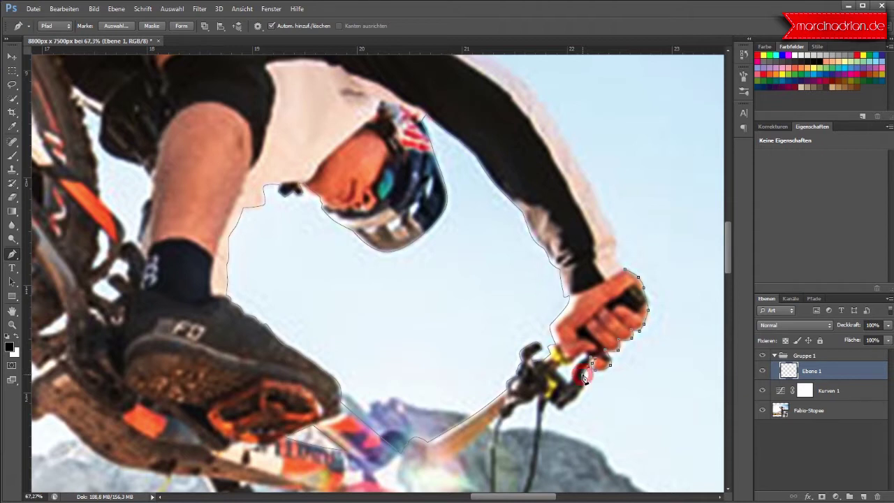
Continue the path around the brake lever and down the brake cable
{"action": "left_click", "coordinate": [585, 388]}
{"action": "left_click_drag", "start_coordinate": [576, 402], "coordinate": [570, 402]}
{"action": "scroll", "coordinate": [551, 405], "scroll_direction": "down", "scroll_amount": 2}
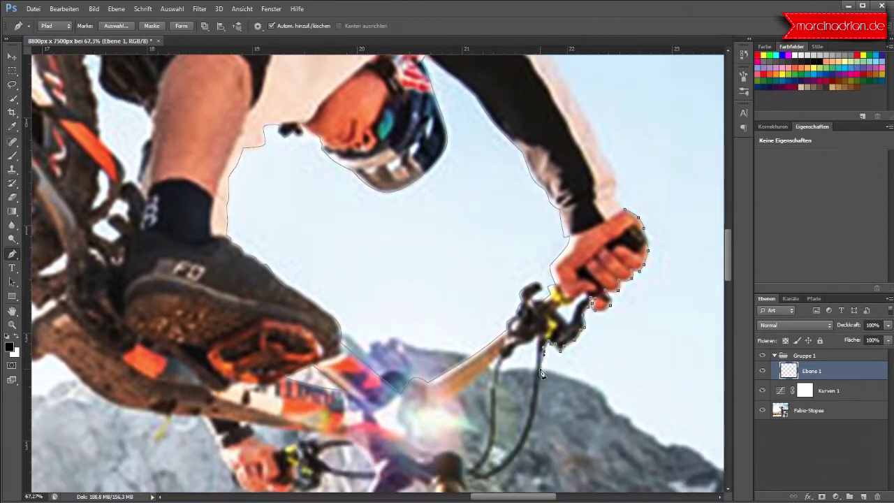
{"action": "scroll", "coordinate": [534, 436], "scroll_direction": "down", "scroll_amount": 2}
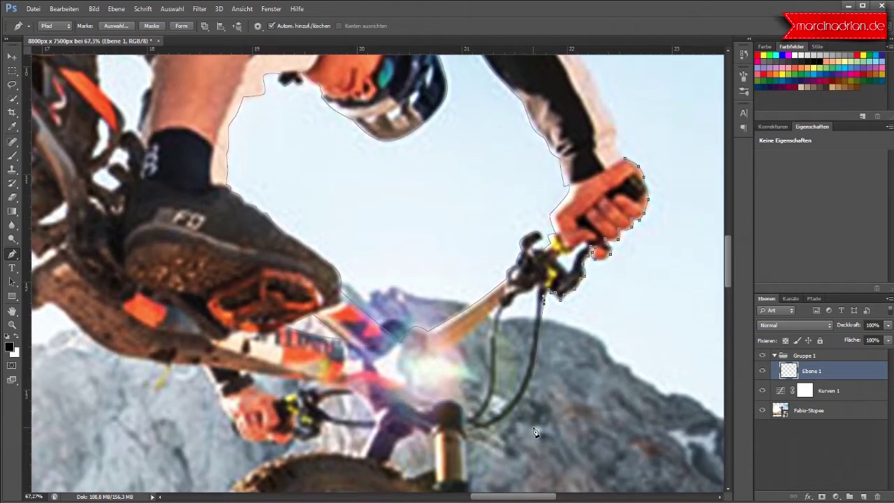
{"action": "left_click", "coordinate": [530, 380]}
{"action": "left_click", "coordinate": [497, 423]}
{"action": "scroll", "coordinate": [474, 476], "scroll_direction": "down", "scroll_amount": 2}
{"action": "scroll", "coordinate": [472, 447], "scroll_direction": "down", "scroll_amount": 1}
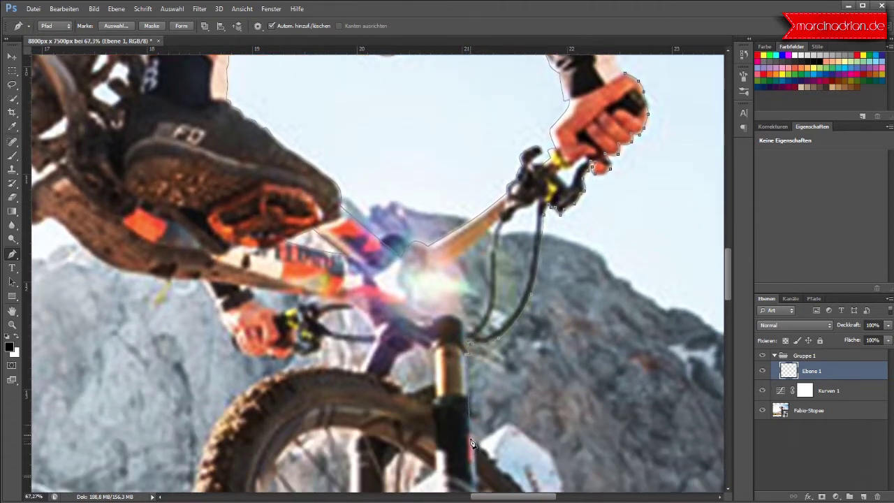
{"action": "scroll", "coordinate": [469, 405], "scroll_direction": "down", "scroll_amount": 1}
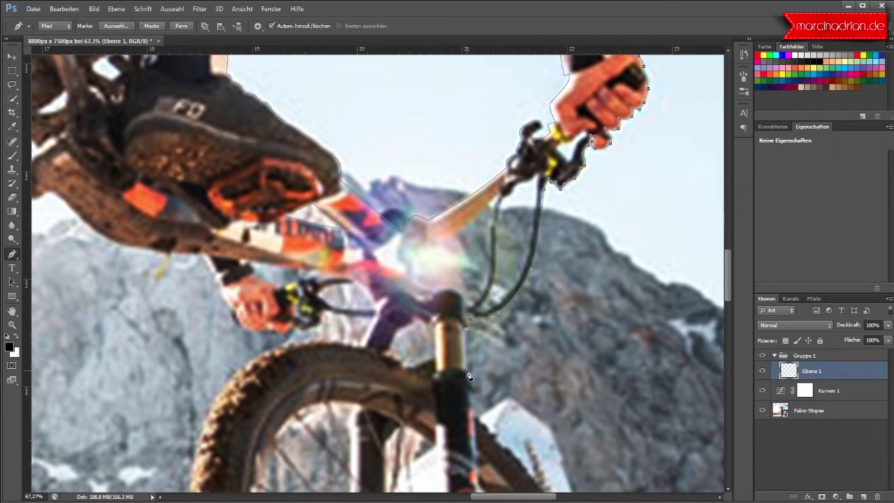
{"action": "scroll", "coordinate": [470, 377], "scroll_direction": "down", "scroll_amount": 1}
{"action": "scroll", "coordinate": [478, 419], "scroll_direction": "down", "scroll_amount": 1}
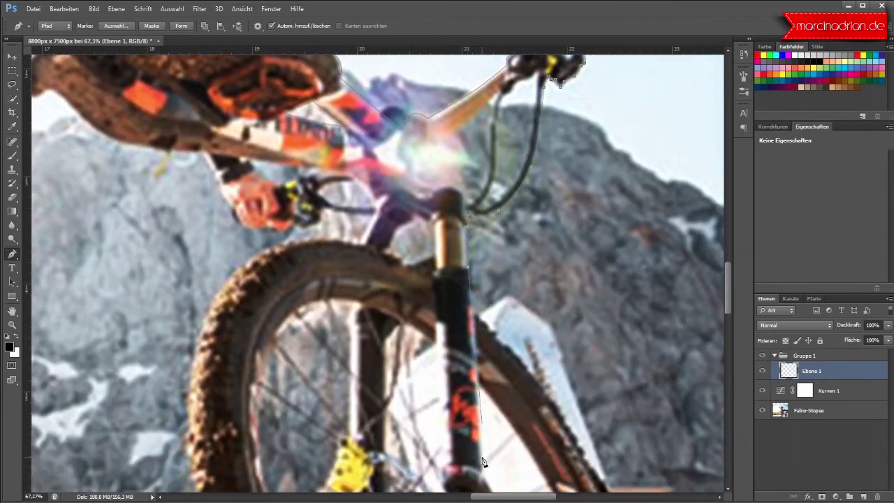
Trace down the front fork and curve around its lower end
{"action": "left_click", "coordinate": [472, 274]}
{"action": "scroll", "coordinate": [482, 412], "scroll_direction": "down", "scroll_amount": 1}
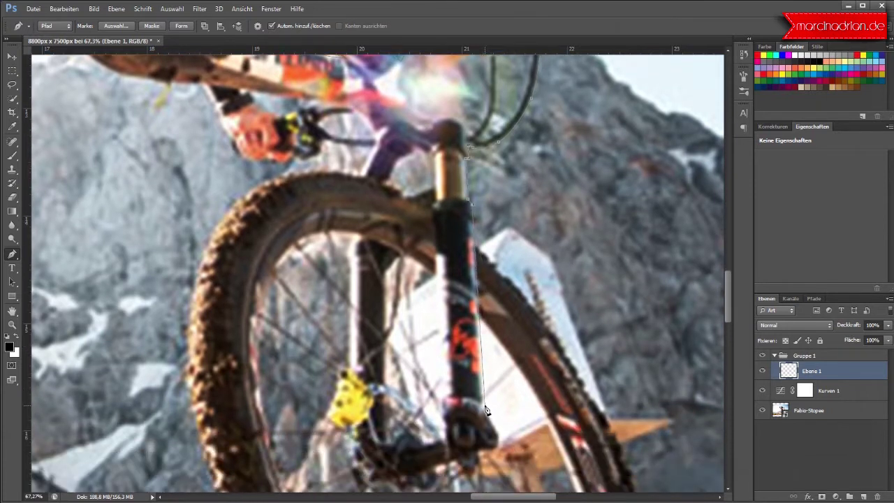
{"action": "left_click", "coordinate": [483, 409]}
{"action": "left_click_drag", "start_coordinate": [500, 442], "coordinate": [497, 445]}
{"action": "scroll", "coordinate": [480, 452], "scroll_direction": "down", "scroll_amount": 1}
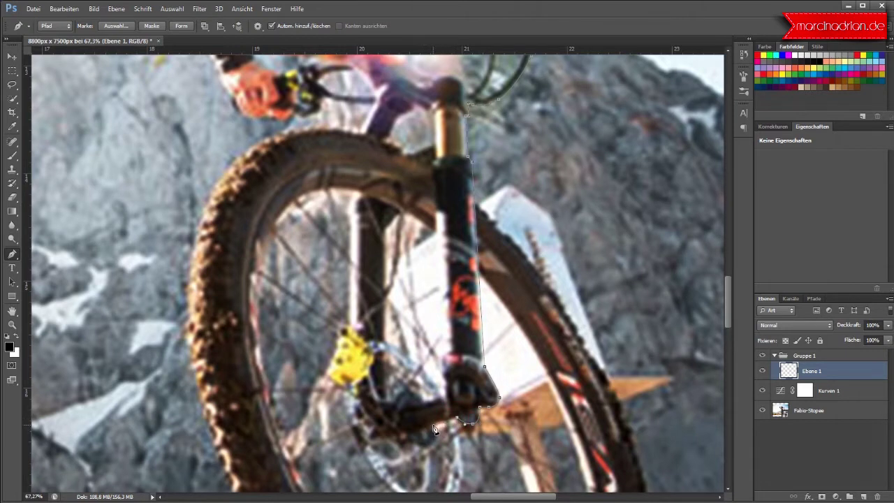
{"action": "left_click_drag", "start_coordinate": [433, 424], "coordinate": [425, 448]}
{"action": "left_click", "coordinate": [384, 434]}
Run the path around the yellow caliper and back up toward the frame
{"action": "left_click", "coordinate": [337, 339]}
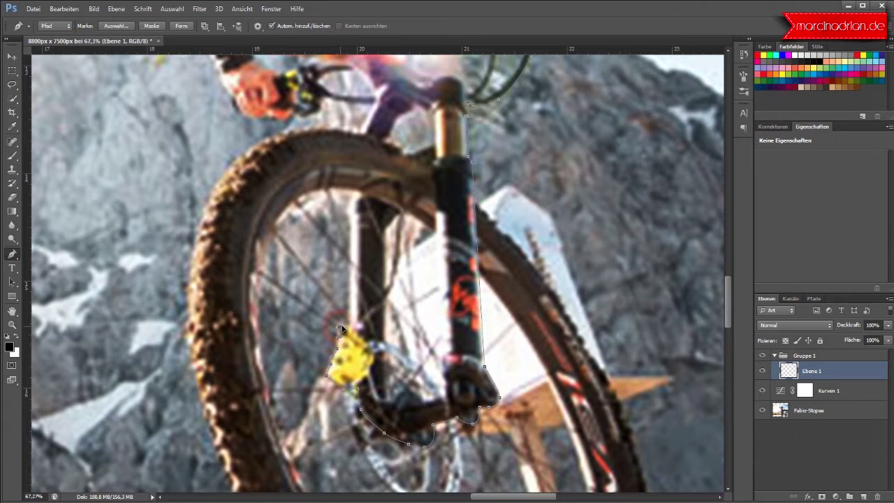
{"action": "left_click", "coordinate": [349, 326]}
{"action": "left_click", "coordinate": [351, 201]}
{"action": "left_click", "coordinate": [351, 200]}
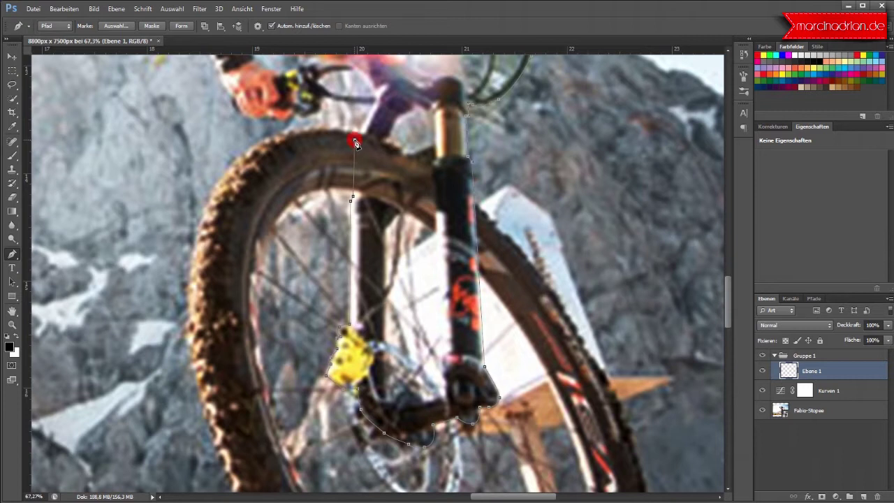
{"action": "left_click", "coordinate": [375, 103]}
{"action": "left_click", "coordinate": [375, 102]}
Extend the path along the frame and handlebar up the lower hand's edge
{"action": "left_click", "coordinate": [343, 105]}
{"action": "left_click", "coordinate": [315, 116]}
{"action": "left_click", "coordinate": [245, 118]}
{"action": "left_click", "coordinate": [234, 112]}
{"action": "left_click", "coordinate": [232, 100]}
{"action": "left_click", "coordinate": [231, 95]}
{"action": "left_click", "coordinate": [221, 84]}
Pick up the path at the lower hand's edge, adding a curved anchor there
{"action": "scroll", "coordinate": [223, 91], "scroll_direction": "up", "scroll_amount": 2}
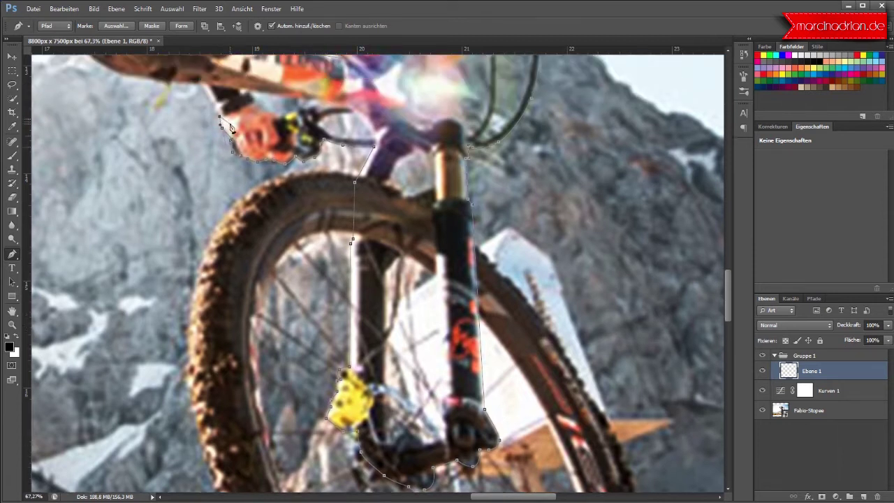
{"action": "scroll", "coordinate": [226, 126], "scroll_direction": "up", "scroll_amount": 3}
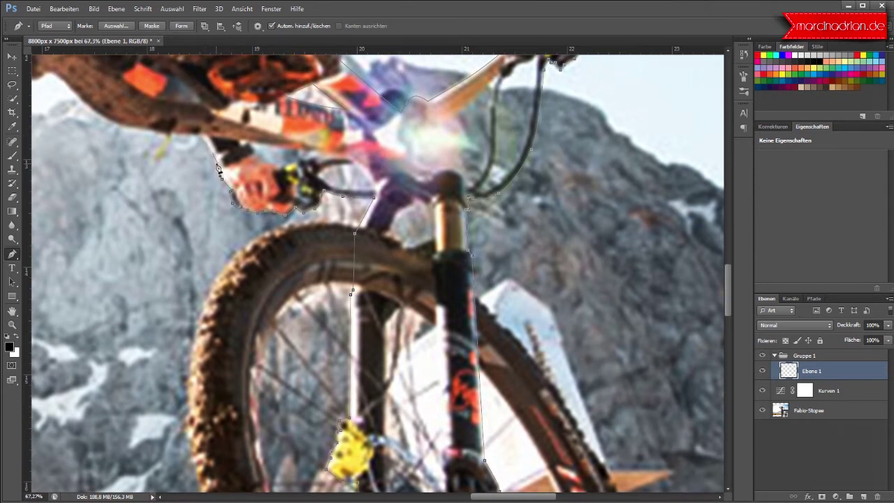
{"action": "left_click", "coordinate": [214, 167]}
{"action": "scroll", "coordinate": [201, 214], "scroll_direction": "up", "scroll_amount": 3}
{"action": "scroll", "coordinate": [195, 216], "scroll_direction": "up", "scroll_amount": 1}
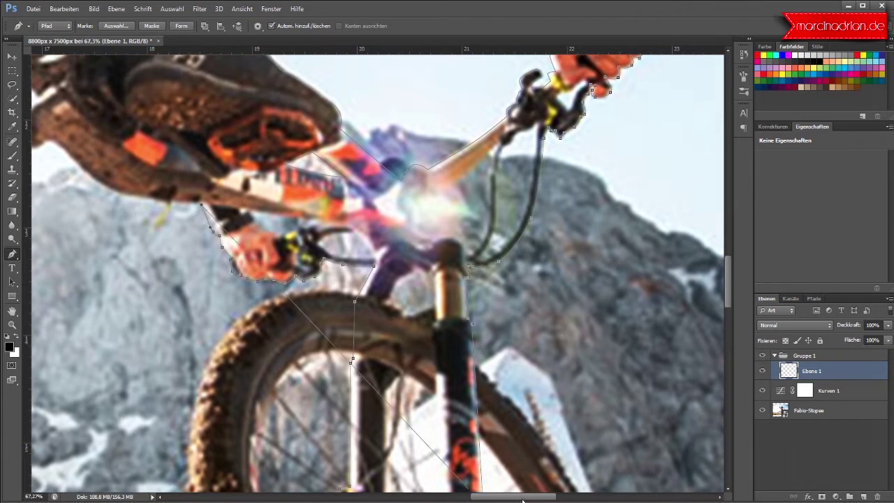
{"action": "left_click_drag", "start_coordinate": [525, 499], "coordinate": [493, 499]}
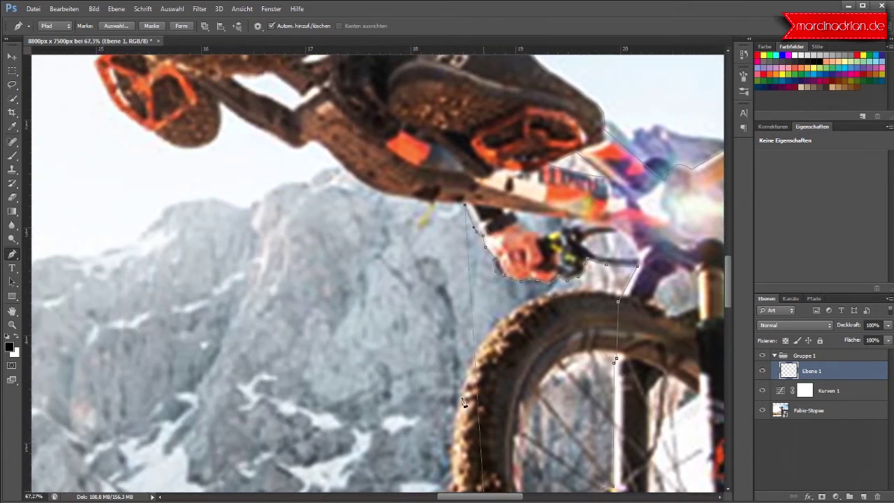
{"action": "left_click_drag", "start_coordinate": [387, 197], "coordinate": [348, 179]}
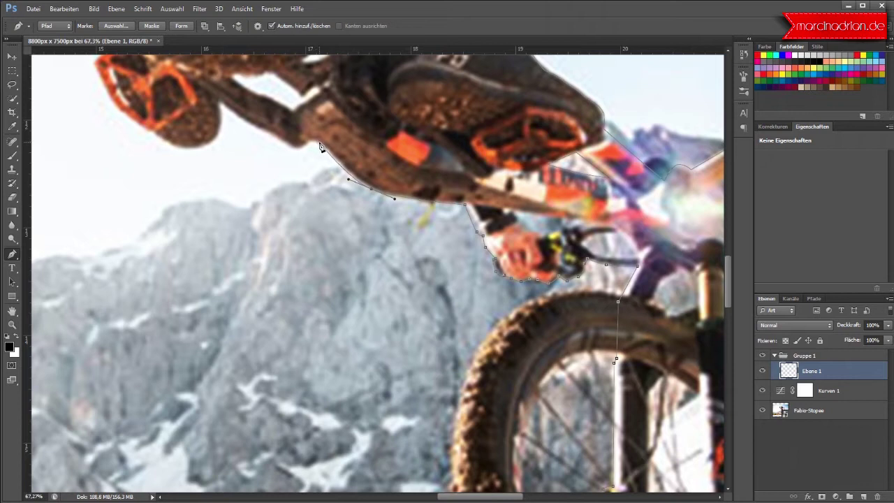
{"action": "left_click", "coordinate": [312, 143]}
{"action": "left_click", "coordinate": [309, 143]}
{"action": "left_click", "coordinate": [293, 152]}
Trace curved anchors along the frame's underside and around the orange pedal's tip
{"action": "left_click_drag", "start_coordinate": [254, 126], "coordinate": [241, 122]}
{"action": "left_click_drag", "start_coordinate": [220, 105], "coordinate": [213, 141]}
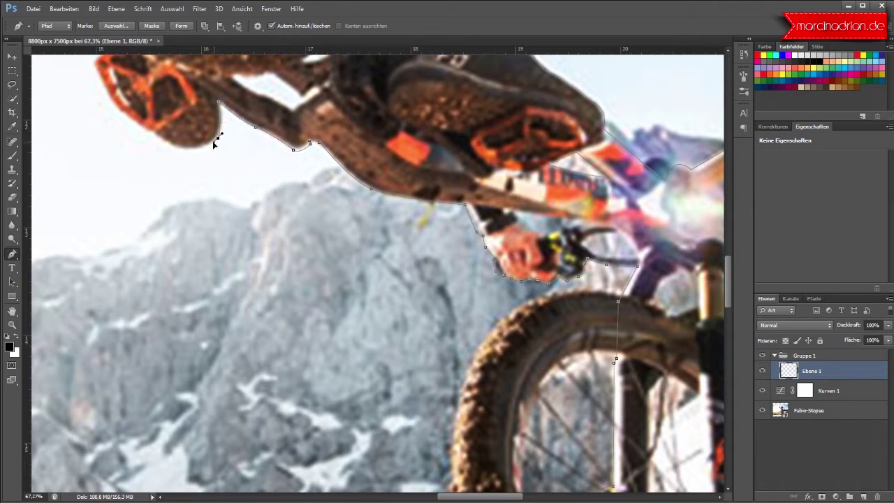
{"action": "left_click", "coordinate": [180, 154]}
{"action": "left_click_drag", "start_coordinate": [177, 150], "coordinate": [168, 148]}
{"action": "left_click", "coordinate": [153, 134]}
{"action": "left_click", "coordinate": [115, 108]}
{"action": "left_click_drag", "start_coordinate": [95, 64], "coordinate": [133, 249]}
{"action": "scroll", "coordinate": [133, 249], "scroll_direction": "up", "scroll_amount": 5}
Trace the pen path around the pedal and curve it along the rear tyre
{"action": "left_click", "coordinate": [93, 200], "text": "alt"}
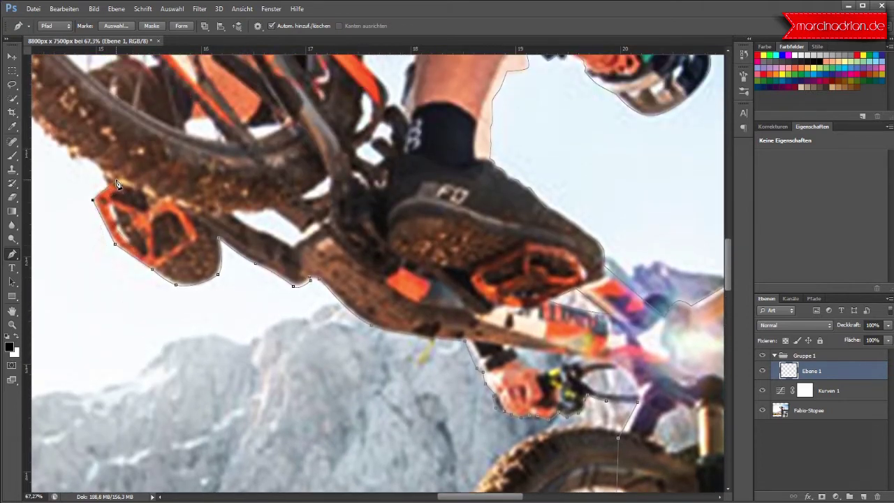
{"action": "left_click", "coordinate": [104, 173]}
{"action": "scroll", "coordinate": [108, 165], "scroll_direction": "up", "scroll_amount": 1}
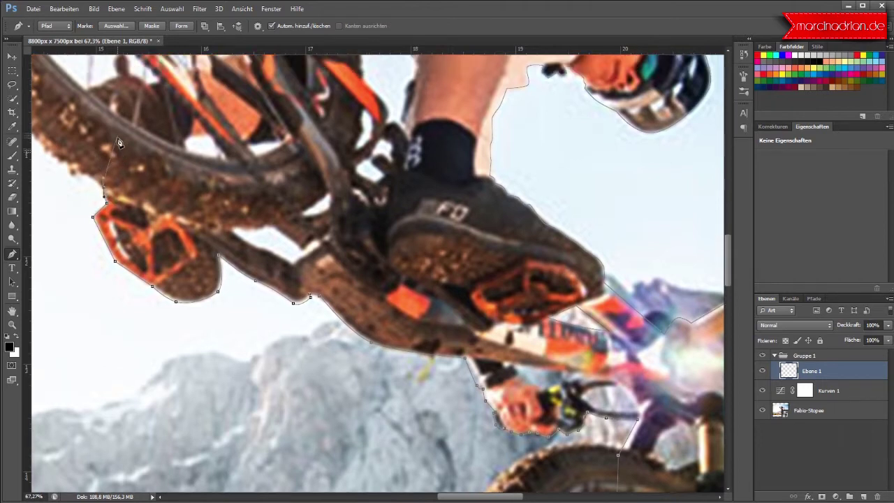
{"action": "scroll", "coordinate": [112, 165], "scroll_direction": "up", "scroll_amount": 2}
{"action": "scroll", "coordinate": [117, 163], "scroll_direction": "up", "scroll_amount": 2}
{"action": "scroll", "coordinate": [117, 163], "scroll_direction": "up", "scroll_amount": 1}
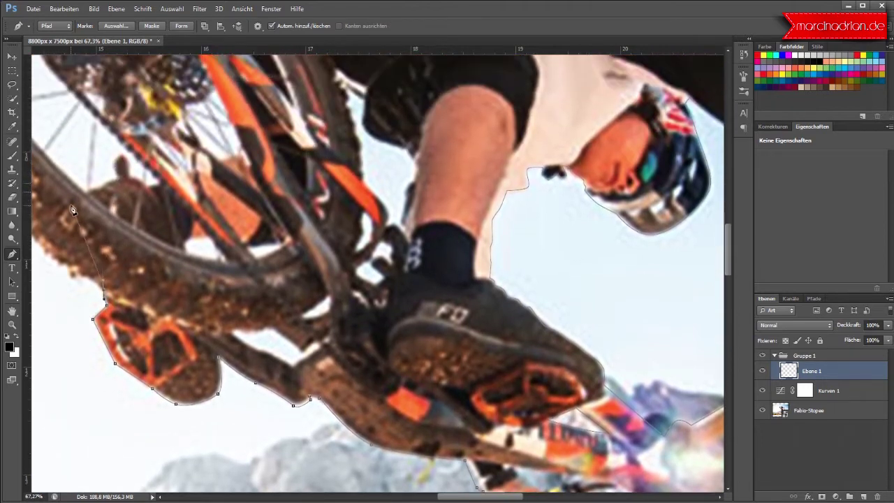
{"action": "scroll", "coordinate": [76, 213], "scroll_direction": "up", "scroll_amount": 1}
{"action": "left_click", "coordinate": [77, 218]}
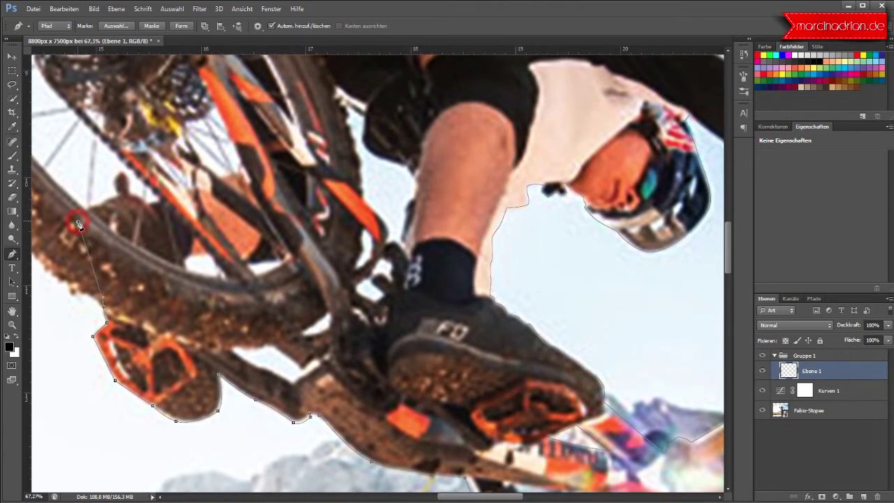
{"action": "left_click", "coordinate": [89, 207]}
{"action": "mouse_move", "coordinate": [102, 210]}
{"action": "left_mouse_down"}
{"action": "mouse_move", "coordinate": [116, 200]}
{"action": "mouse_move", "coordinate": [115, 191]}
{"action": "left_mouse_up"}
Continue the path along the crank edge toward the rear hub
{"action": "left_click", "coordinate": [129, 193], "text": "alt"}
{"action": "left_click", "coordinate": [144, 199]}
{"action": "left_click", "coordinate": [171, 198]}
{"action": "left_click_drag", "start_coordinate": [178, 197], "coordinate": [186, 194]}
{"action": "scroll", "coordinate": [176, 224], "scroll_direction": "up", "scroll_amount": 3}
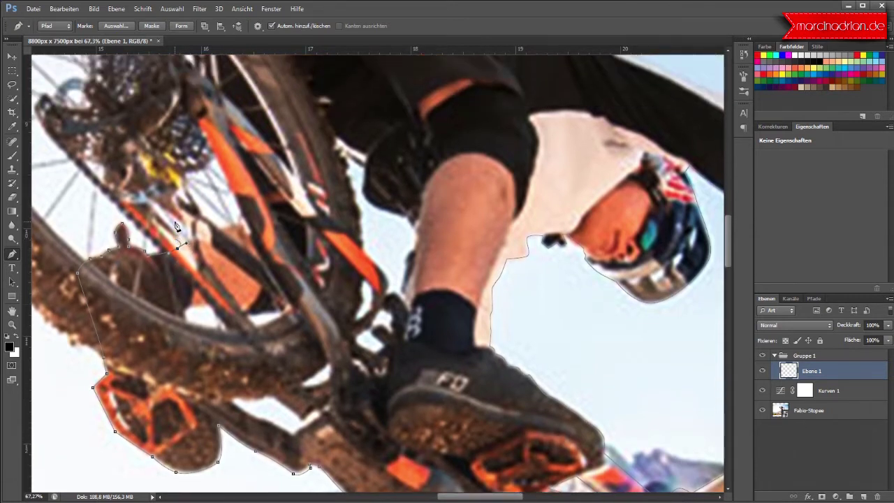
{"action": "left_click_drag", "start_coordinate": [186, 242], "coordinate": [243, 226]}
{"action": "scroll", "coordinate": [209, 199], "scroll_direction": "up", "scroll_amount": 2}
{"action": "scroll", "coordinate": [182, 178], "scroll_direction": "up", "scroll_amount": 1}
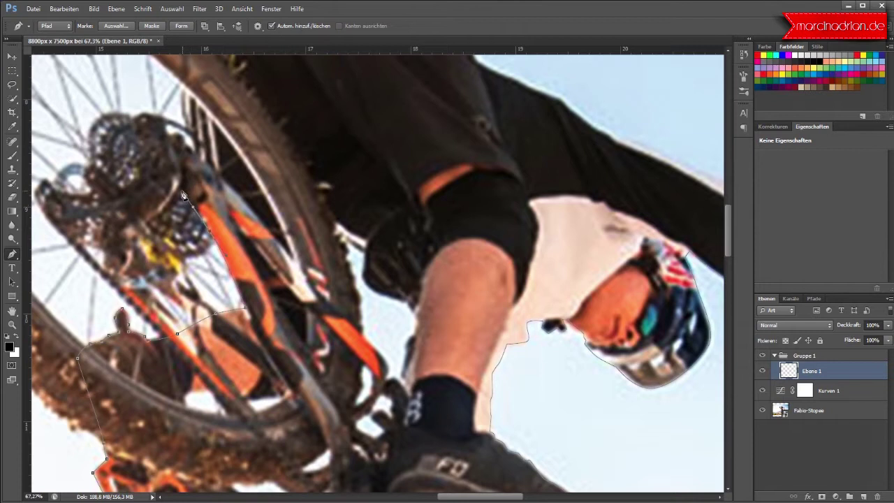
Wrap the path with curved anchors around the rear hub, climbing toward the rider's back
{"action": "left_click_drag", "start_coordinate": [180, 188], "coordinate": [153, 221]}
{"action": "left_click_drag", "start_coordinate": [121, 190], "coordinate": [140, 173]}
{"action": "left_click_drag", "start_coordinate": [137, 162], "coordinate": [145, 115]}
{"action": "left_click", "coordinate": [163, 115]}
{"action": "scroll", "coordinate": [185, 133], "scroll_direction": "up", "scroll_amount": 2}
{"action": "scroll", "coordinate": [185, 139], "scroll_direction": "up", "scroll_amount": 1}
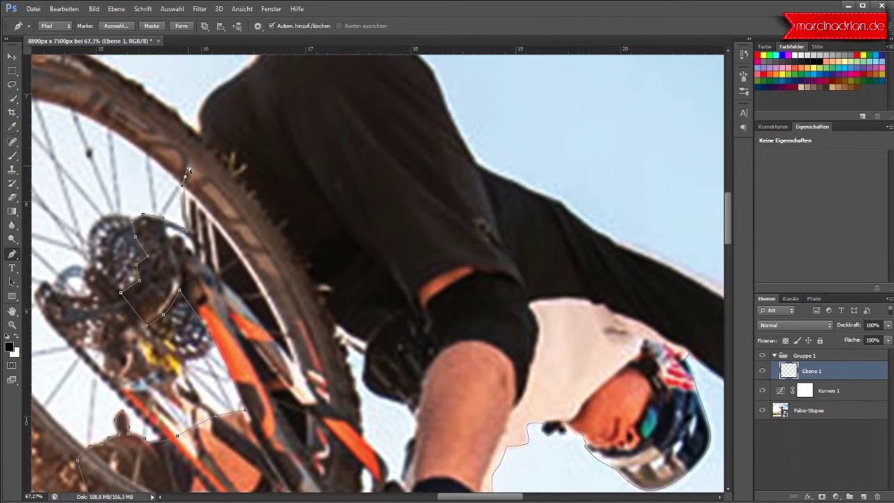
Carry the path from the rear tyre's edge up to the rider's back
{"action": "left_click", "coordinate": [185, 166]}
{"action": "left_click_drag", "start_coordinate": [197, 120], "coordinate": [199, 169]}
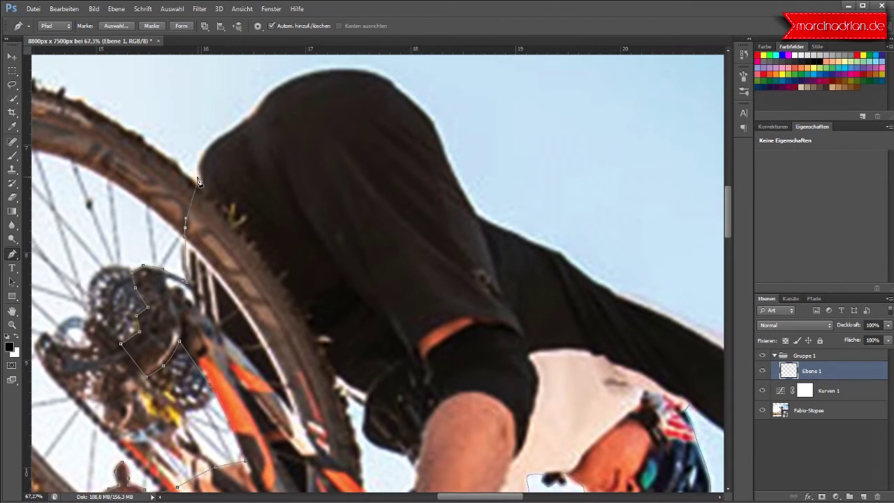
{"action": "left_click", "coordinate": [195, 174]}
{"action": "mouse_move", "coordinate": [216, 139]}
{"action": "left_mouse_down"}
{"action": "mouse_move", "coordinate": [244, 125]}
{"action": "mouse_move", "coordinate": [265, 88]}
{"action": "left_mouse_up"}
{"action": "scroll", "coordinate": [276, 87], "scroll_direction": "up", "scroll_amount": 1}
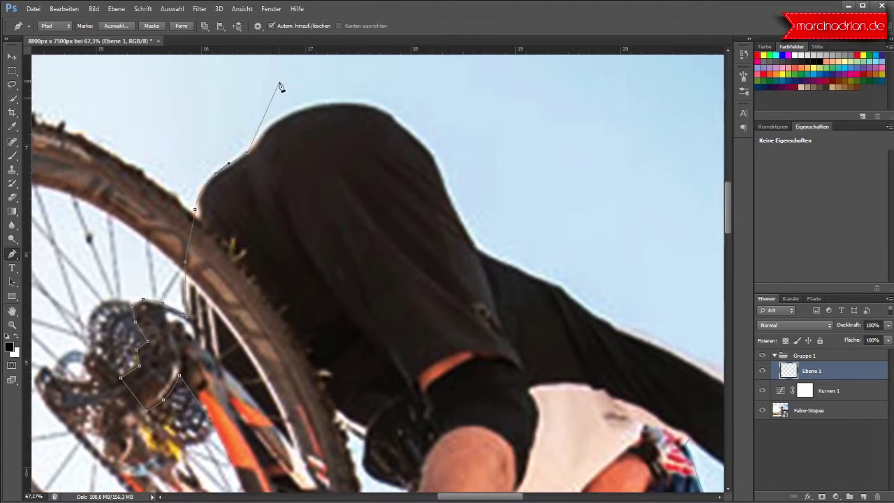
{"action": "left_click_drag", "start_coordinate": [260, 137], "coordinate": [268, 128]}
Arc the path over the rider's hood and down the shirt edge
{"action": "mouse_move", "coordinate": [330, 102]}
{"action": "left_mouse_down"}
{"action": "mouse_move", "coordinate": [401, 127]}
{"action": "mouse_move", "coordinate": [433, 159]}
{"action": "left_mouse_up"}
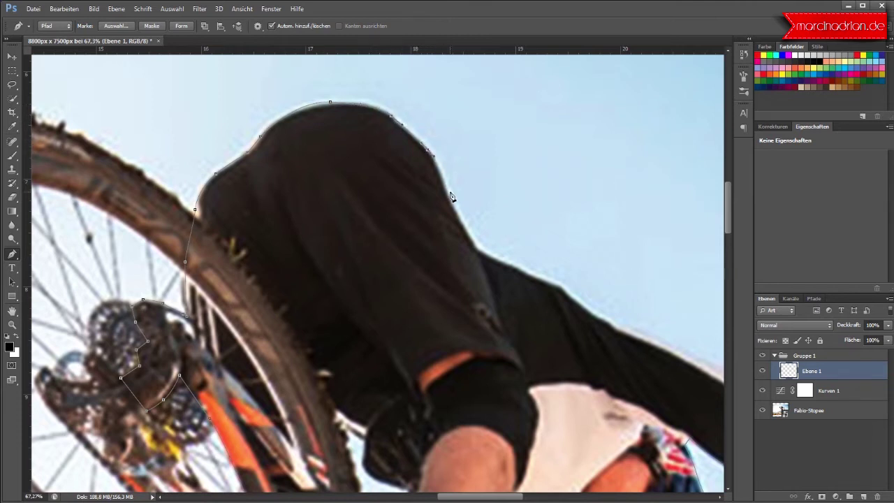
{"action": "left_click_drag", "start_coordinate": [451, 201], "coordinate": [454, 212]}
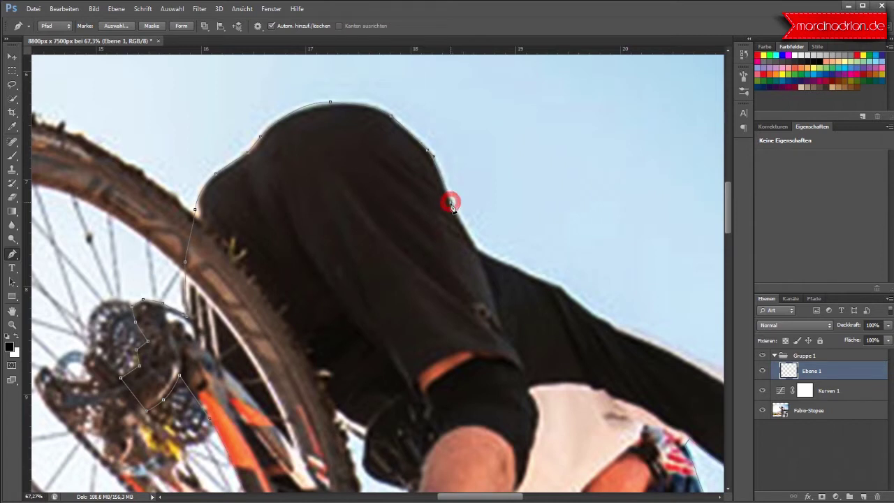
{"action": "left_click", "coordinate": [477, 250]}
{"action": "scroll", "coordinate": [565, 213], "scroll_direction": "down", "scroll_amount": 2}
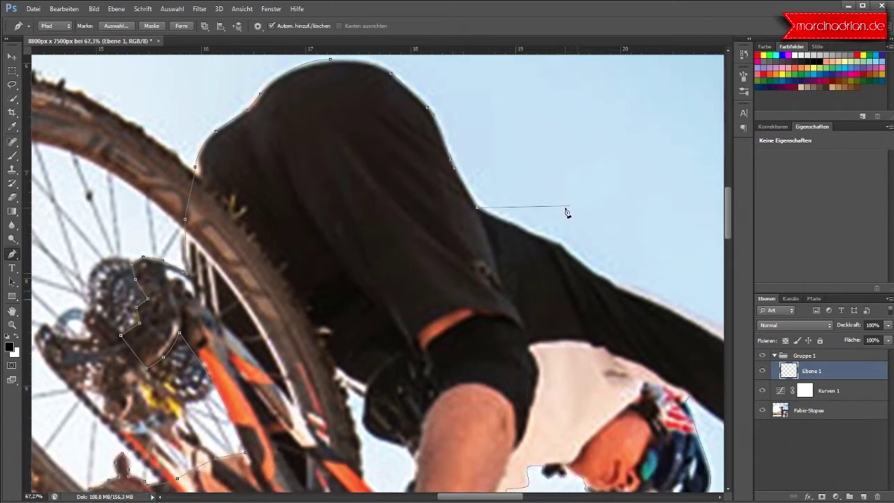
{"action": "left_click_drag", "start_coordinate": [525, 229], "coordinate": [530, 233]}
{"action": "left_click", "coordinate": [549, 242]}
{"action": "left_click", "coordinate": [563, 246]}
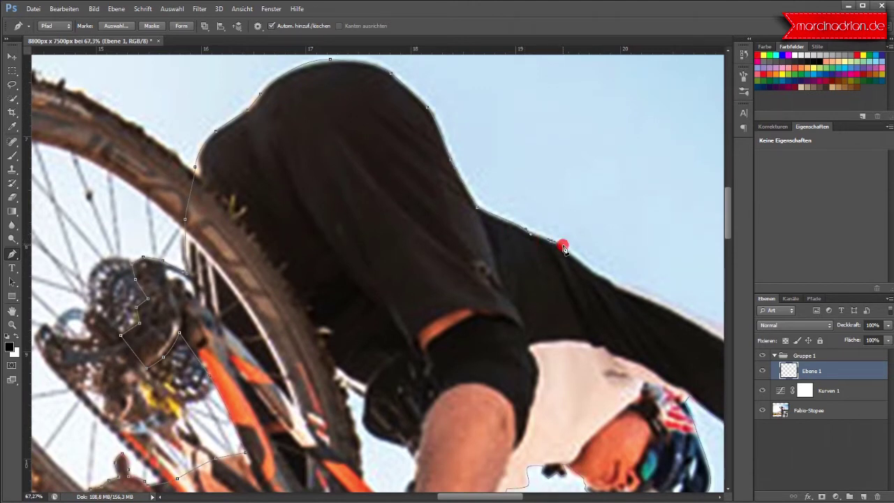
{"action": "left_click_drag", "start_coordinate": [588, 268], "coordinate": [597, 274]}
{"action": "left_click", "coordinate": [610, 281]}
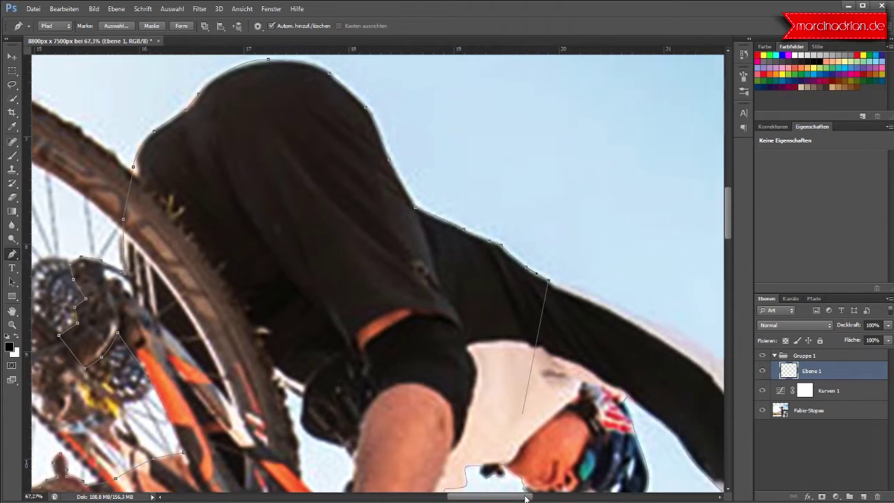
Place curved anchors down the outer sleeve edge toward the lower glove
{"action": "left_click_drag", "start_coordinate": [514, 494], "coordinate": [541, 494]}
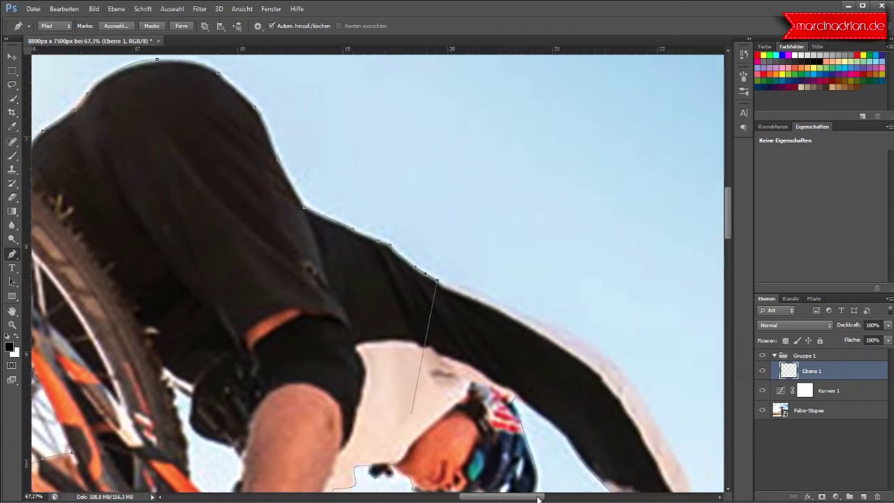
{"action": "left_click_drag", "start_coordinate": [495, 312], "coordinate": [543, 336]}
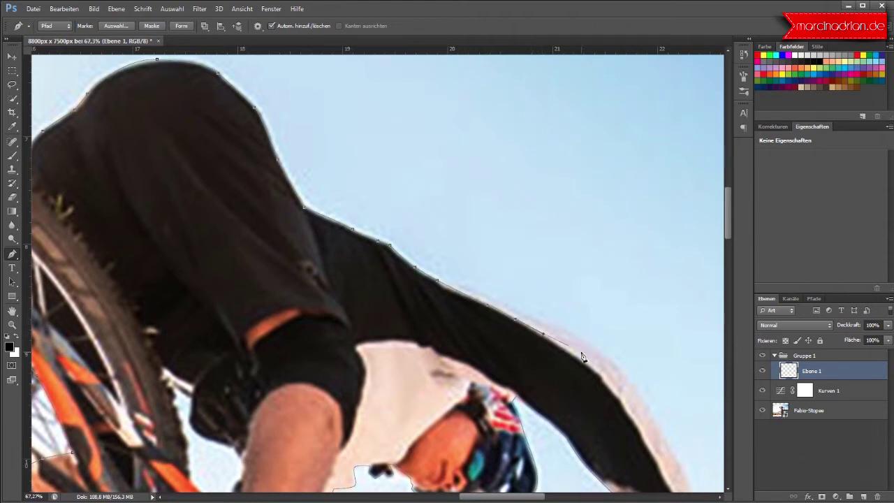
{"action": "left_click_drag", "start_coordinate": [589, 363], "coordinate": [598, 377]}
{"action": "scroll", "coordinate": [624, 403], "scroll_direction": "down", "scroll_amount": 2}
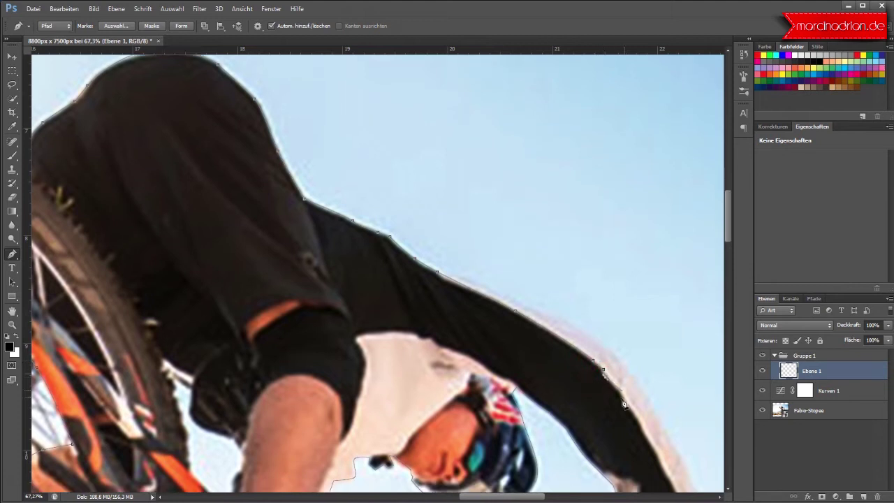
{"action": "scroll", "coordinate": [625, 404], "scroll_direction": "down", "scroll_amount": 3}
{"action": "left_click", "coordinate": [620, 351]}
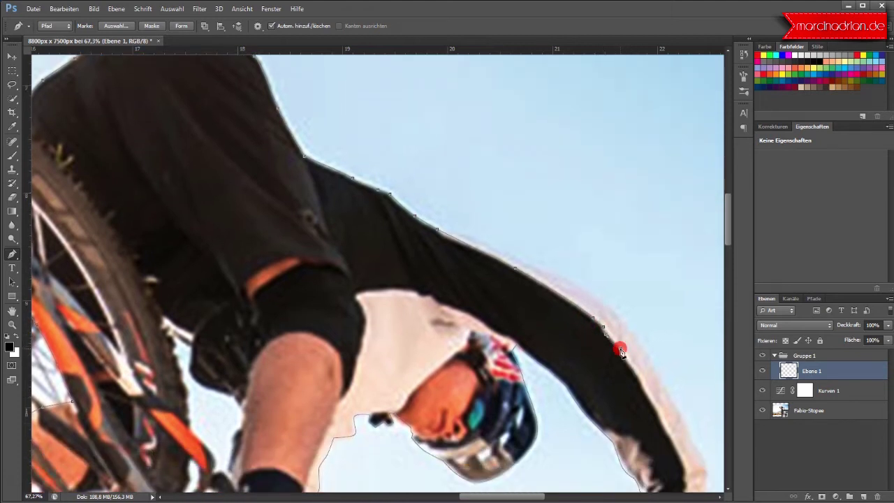
{"action": "left_click", "coordinate": [638, 377]}
{"action": "left_click_drag", "start_coordinate": [636, 375], "coordinate": [681, 375]}
{"action": "scroll", "coordinate": [682, 373], "scroll_direction": "down", "scroll_amount": 5}
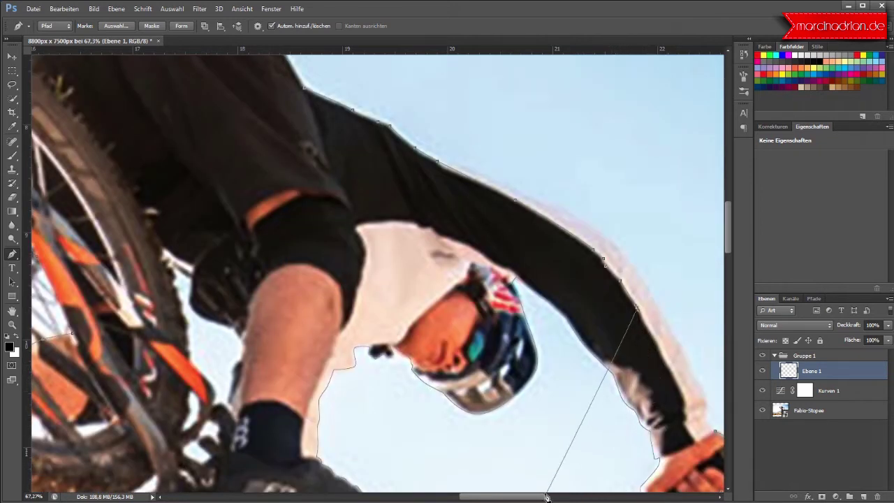
{"action": "left_click_drag", "start_coordinate": [546, 497], "coordinate": [549, 499]}
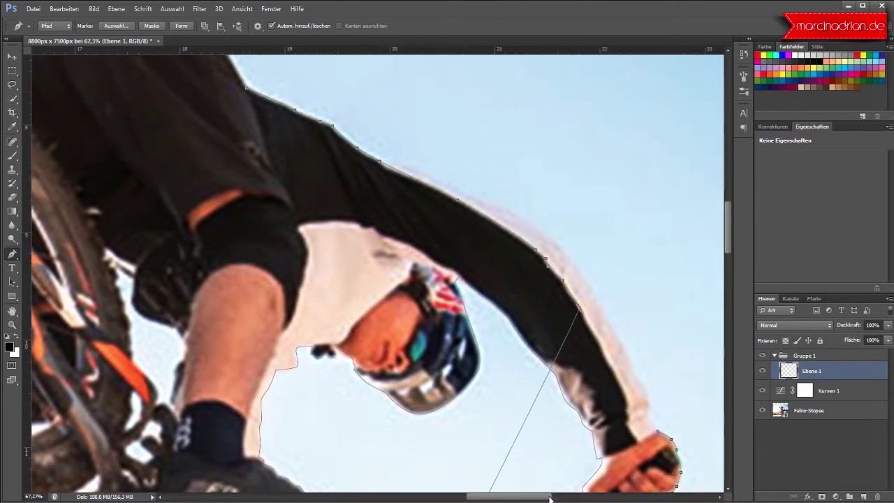
Delete the misplaced and stray arm anchors with Ankerpunkt löschen
{"action": "right_click", "coordinate": [547, 263]}
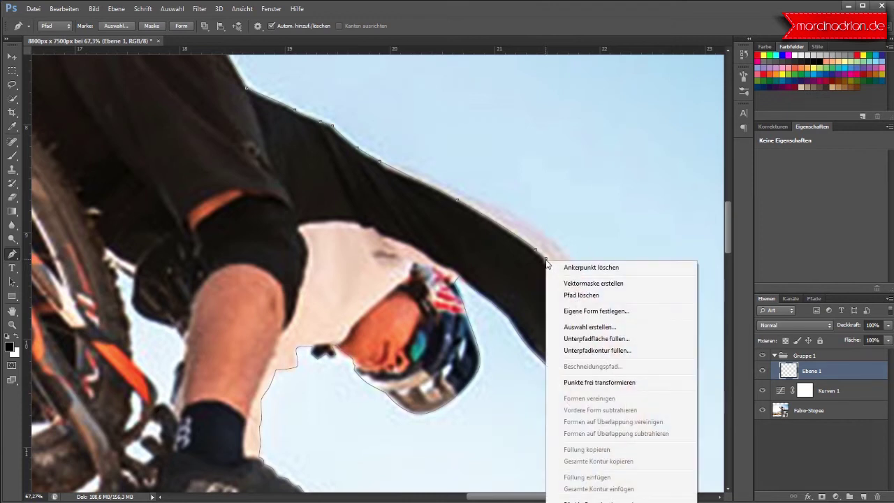
{"action": "left_click", "coordinate": [570, 266]}
{"action": "right_click", "coordinate": [537, 252]}
{"action": "left_click", "coordinate": [542, 255]}
{"action": "left_click", "coordinate": [545, 245]}
{"action": "right_click", "coordinate": [549, 271]}
{"action": "left_click", "coordinate": [563, 286]}
{"action": "right_click", "coordinate": [564, 285]}
{"action": "left_click", "coordinate": [569, 289]}
{"action": "right_click", "coordinate": [589, 317]}
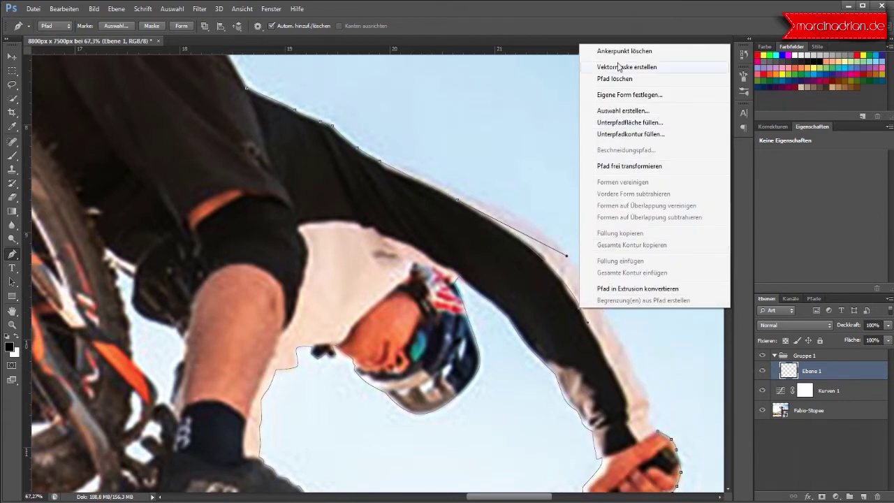
{"action": "left_click", "coordinate": [615, 318]}
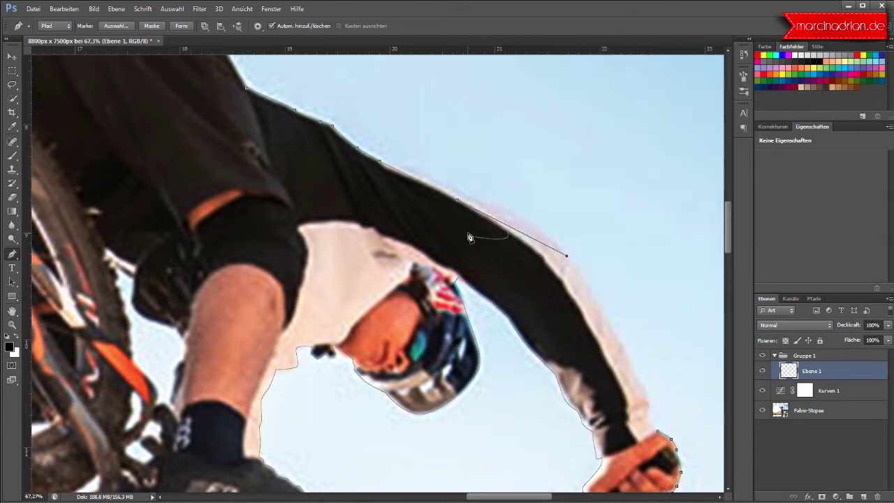
{"action": "right_click", "coordinate": [458, 204]}
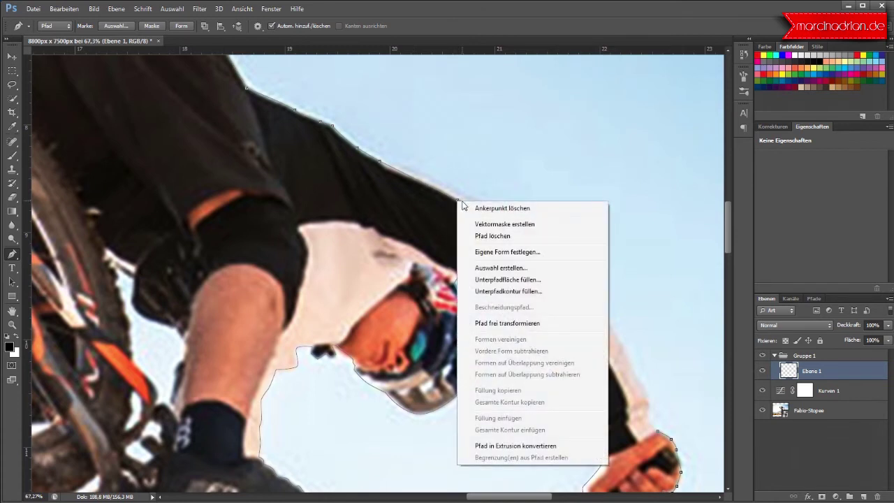
{"action": "left_click", "coordinate": [474, 207]}
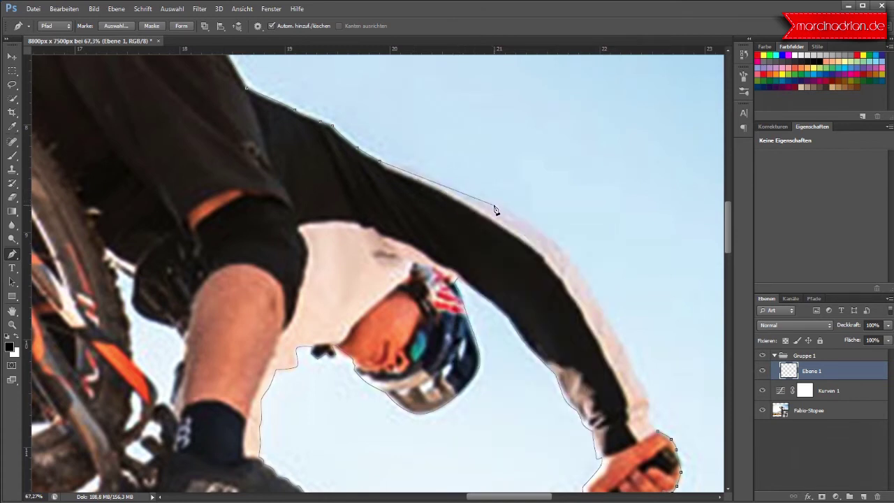
Redraw smooth curved anchors down the forearm to the gloved hand
{"action": "left_click_drag", "start_coordinate": [501, 210], "coordinate": [504, 211]}
{"action": "left_click_drag", "start_coordinate": [554, 240], "coordinate": [574, 267]}
{"action": "left_click_drag", "start_coordinate": [606, 314], "coordinate": [613, 328]}
{"action": "left_click_drag", "start_coordinate": [633, 363], "coordinate": [651, 423]}
{"action": "left_click", "coordinate": [657, 432]}
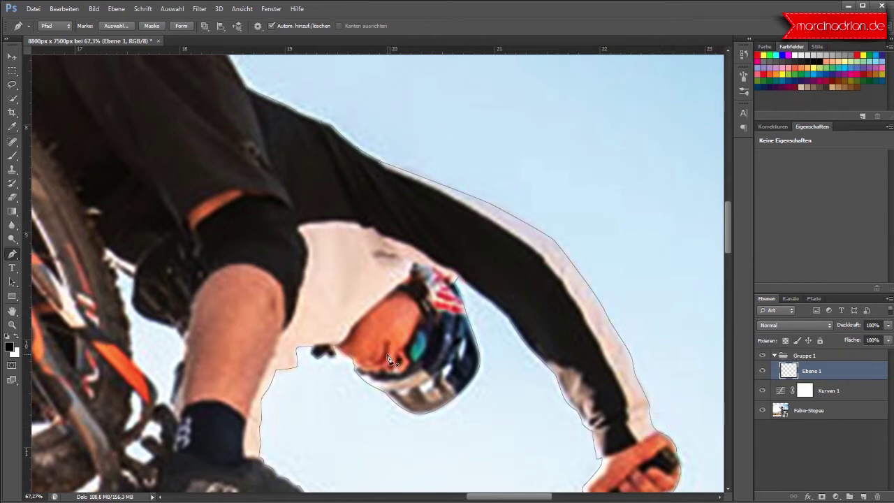
{"action": "scroll", "coordinate": [412, 398], "scroll_direction": "down", "scroll_amount": 5}
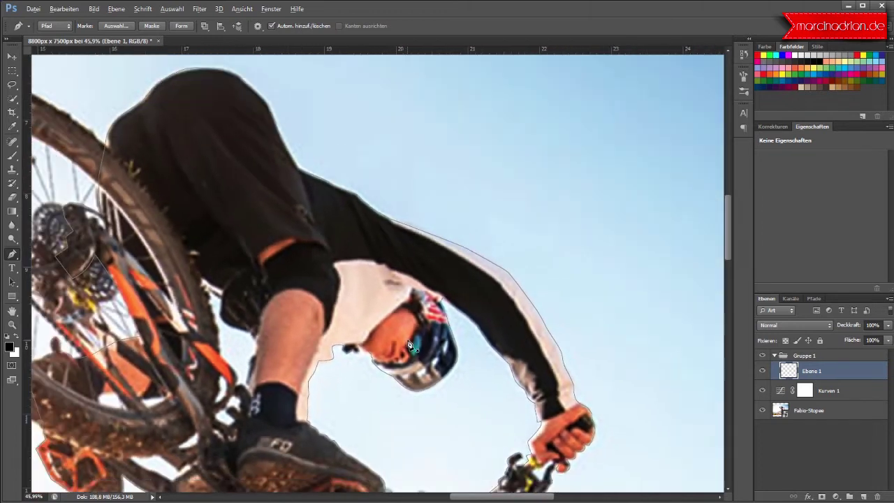
{"action": "scroll", "coordinate": [462, 436], "scroll_direction": "down", "scroll_amount": 5}
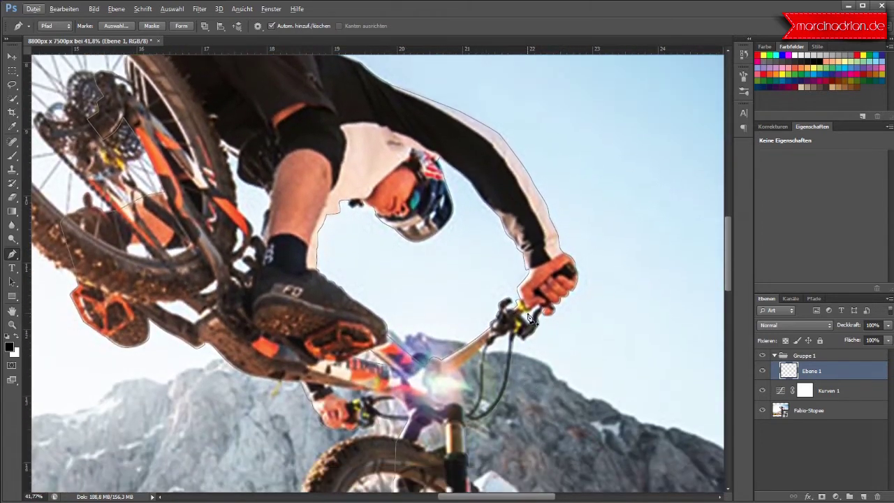
Outline the handlebar end around the grip
{"action": "scroll", "coordinate": [554, 326], "scroll_direction": "up", "scroll_amount": 3}
{"action": "scroll", "coordinate": [535, 319], "scroll_direction": "up", "scroll_amount": 2}
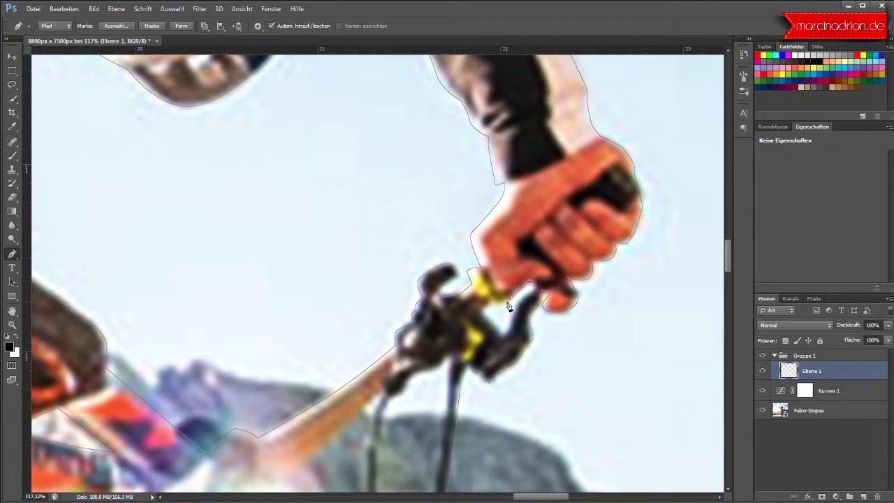
{"action": "left_click", "coordinate": [493, 302]}
{"action": "left_click", "coordinate": [505, 332]}
{"action": "left_click", "coordinate": [516, 308]}
{"action": "scroll", "coordinate": [423, 360], "scroll_direction": "down", "scroll_amount": 3}
{"action": "scroll", "coordinate": [384, 362], "scroll_direction": "down", "scroll_amount": 2}
{"action": "scroll", "coordinate": [372, 363], "scroll_direction": "down", "scroll_amount": 1}
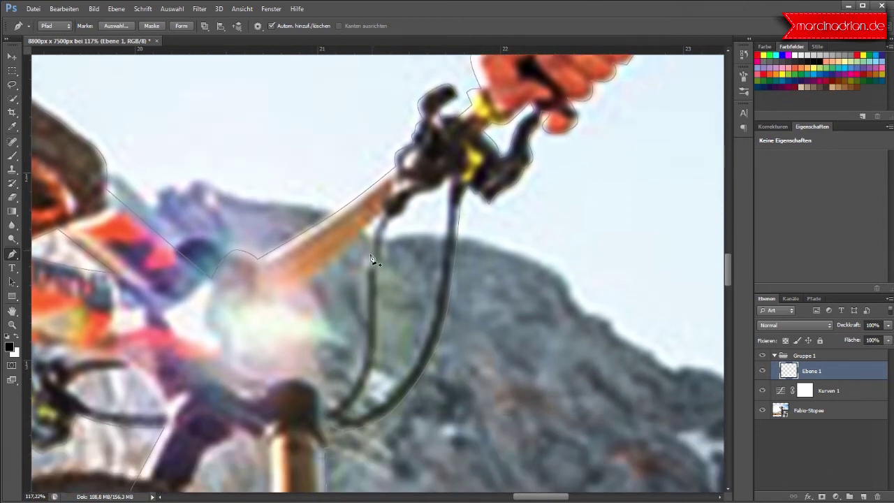
Trace the orange bar down past the stem and along the frame
{"action": "left_click", "coordinate": [314, 271]}
{"action": "left_click", "coordinate": [287, 293]}
{"action": "key", "text": "alt"}
{"action": "left_click", "coordinate": [269, 301]}
{"action": "left_click", "coordinate": [239, 313]}
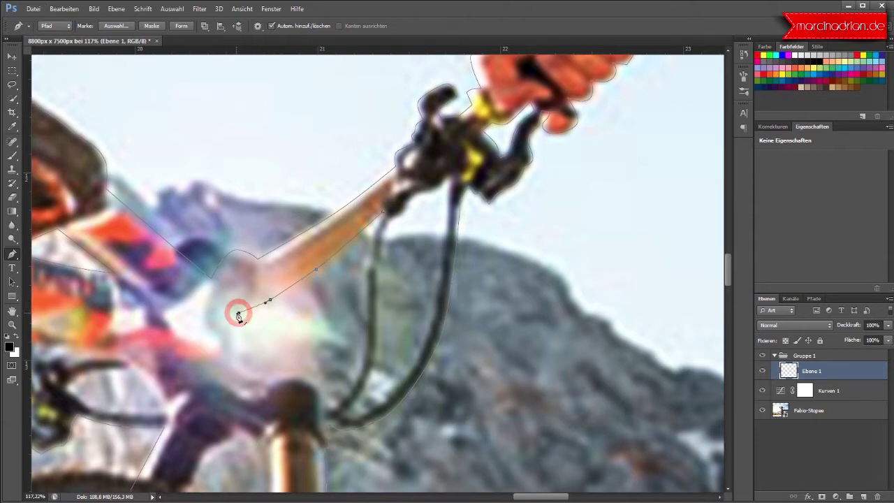
{"action": "left_click", "coordinate": [234, 364]}
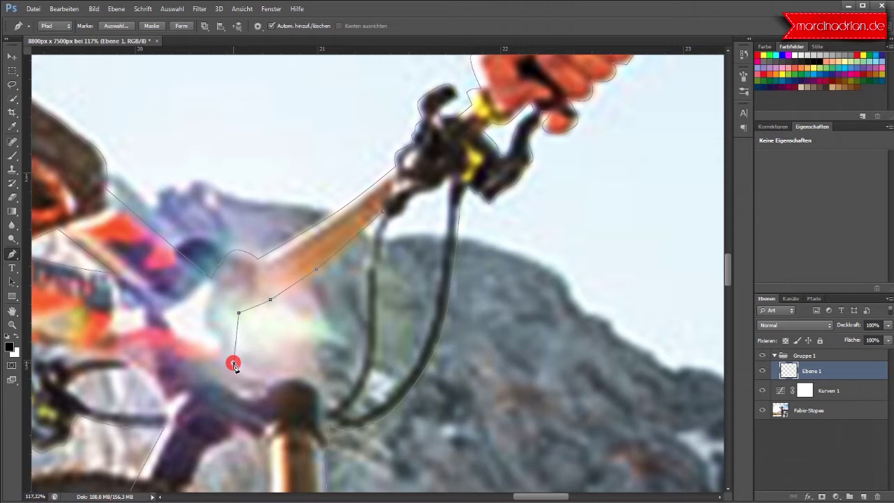
{"action": "left_click", "coordinate": [270, 385]}
{"action": "left_click", "coordinate": [294, 373]}
{"action": "left_click_drag", "start_coordinate": [304, 379], "coordinate": [305, 378]}
{"action": "left_click", "coordinate": [318, 385]}
Follow the brake cable upward and close the outline at the brake lever
{"action": "left_click_drag", "start_coordinate": [321, 410], "coordinate": [353, 387]}
{"action": "left_click", "coordinate": [366, 310]}
{"action": "left_click_drag", "start_coordinate": [367, 311], "coordinate": [364, 284]}
{"action": "left_click_drag", "start_coordinate": [371, 236], "coordinate": [376, 222]}
{"action": "left_click", "coordinate": [451, 178]}
{"action": "left_click_drag", "start_coordinate": [451, 179], "coordinate": [398, 218]}
Trace the inner edge of the brake cable loop as a closed path
{"action": "left_click_drag", "start_coordinate": [370, 378], "coordinate": [342, 417]}
{"action": "left_click_drag", "start_coordinate": [407, 388], "coordinate": [405, 378]}
{"action": "left_click", "coordinate": [428, 344]}
{"action": "left_click_drag", "start_coordinate": [440, 275], "coordinate": [441, 248]}
{"action": "left_click_drag", "start_coordinate": [448, 183], "coordinate": [448, 189]}
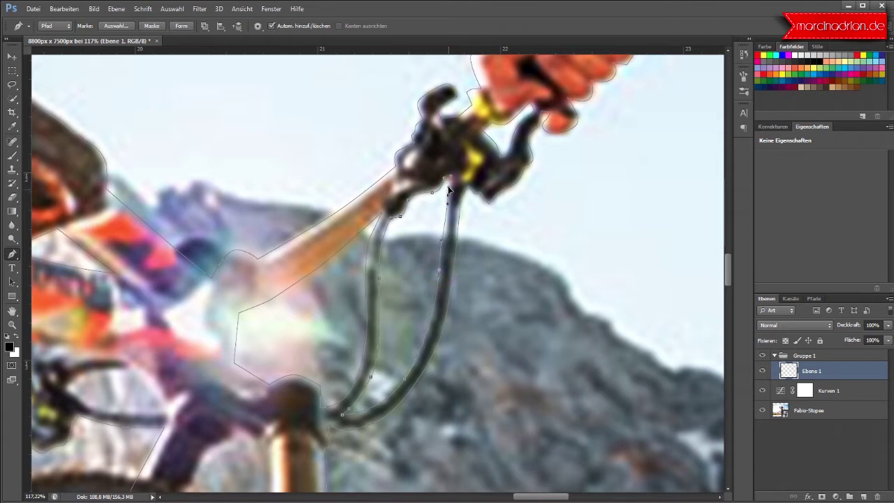
{"action": "left_click", "coordinate": [451, 180]}
Start the fork path at the fork bottom and run it up one side
{"action": "scroll", "coordinate": [415, 367], "scroll_direction": "down", "scroll_amount": 1}
{"action": "scroll", "coordinate": [415, 364], "scroll_direction": "down", "scroll_amount": 1}
{"action": "scroll", "coordinate": [326, 365], "scroll_direction": "down", "scroll_amount": 1}
{"action": "scroll", "coordinate": [328, 374], "scroll_direction": "down", "scroll_amount": 1}
{"action": "scroll", "coordinate": [328, 372], "scroll_direction": "up", "scroll_amount": 2}
{"action": "scroll", "coordinate": [328, 372], "scroll_direction": "up", "scroll_amount": 1}
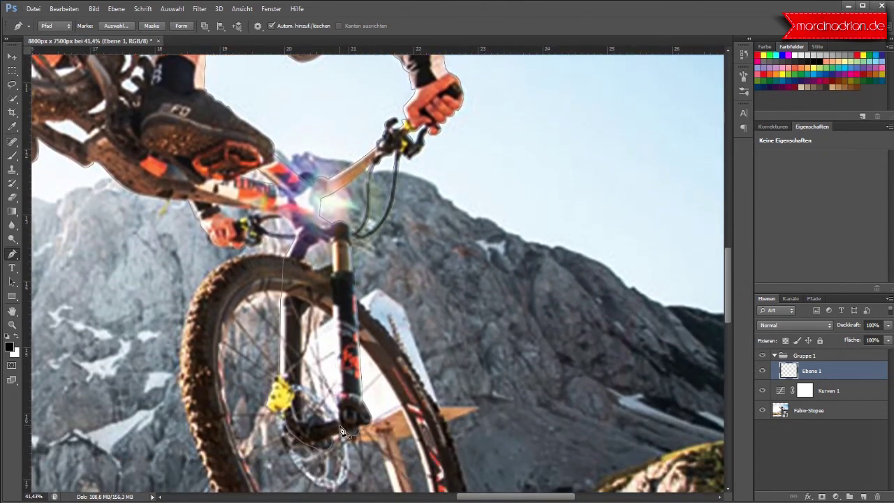
{"action": "scroll", "coordinate": [341, 429], "scroll_direction": "up", "scroll_amount": 2}
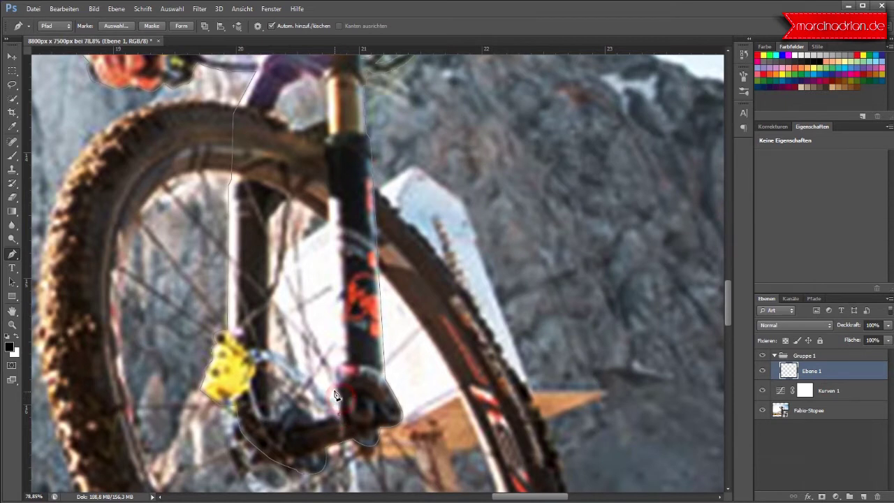
{"action": "left_click_drag", "start_coordinate": [334, 366], "coordinate": [346, 367]}
{"action": "left_click", "coordinate": [336, 364]}
{"action": "left_click", "coordinate": [327, 138]}
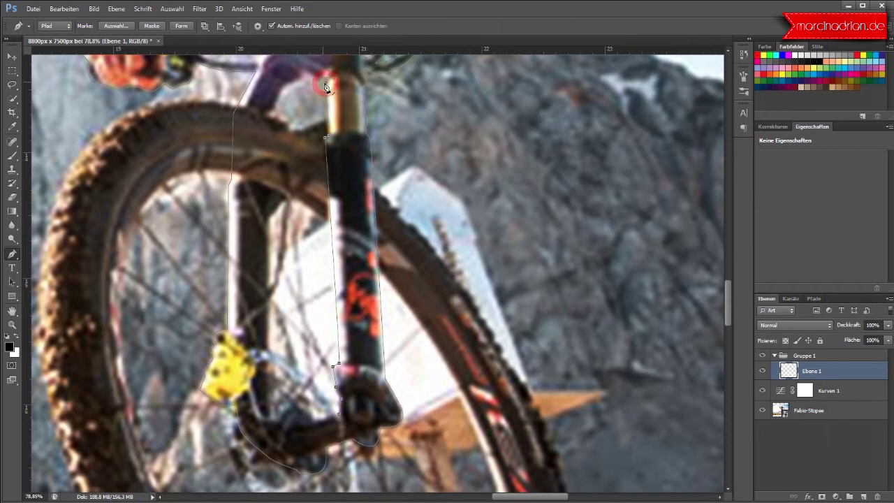
Carry the path across the fork crown, down the other side, closing at the dropout
{"action": "left_click", "coordinate": [322, 83]}
{"action": "left_click", "coordinate": [303, 74]}
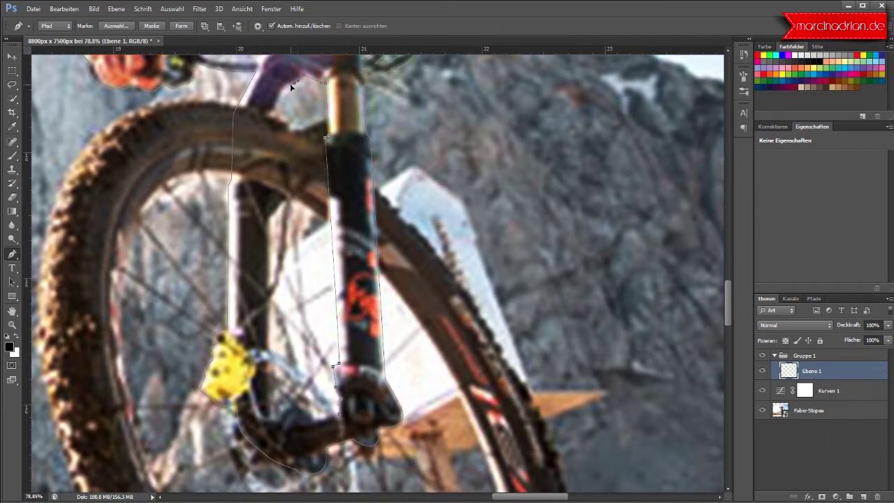
{"action": "left_click", "coordinate": [284, 85]}
{"action": "left_click", "coordinate": [272, 112]}
{"action": "left_click", "coordinate": [268, 267]}
{"action": "left_click", "coordinate": [280, 415]}
{"action": "left_click", "coordinate": [300, 405]}
{"action": "left_click", "coordinate": [341, 414]}
Close an outline around the sky gap by the brake lever
{"action": "scroll", "coordinate": [295, 254], "scroll_direction": "up", "scroll_amount": 5}
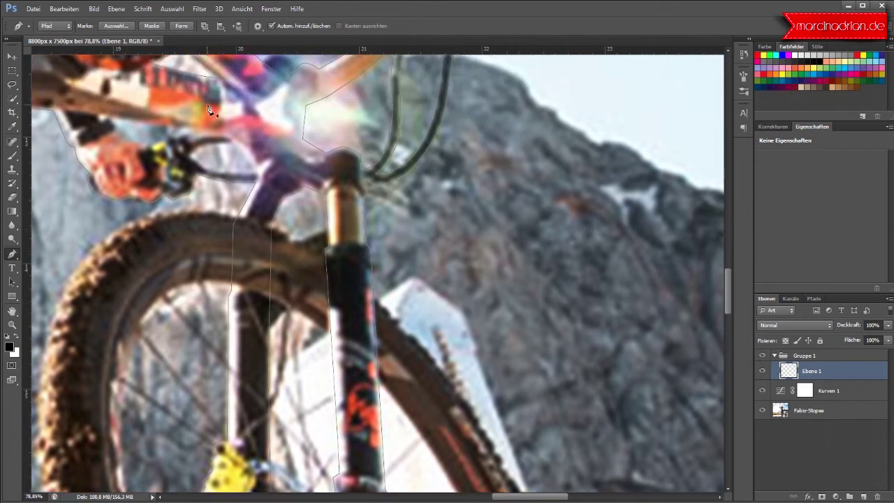
{"action": "scroll", "coordinate": [205, 163], "scroll_direction": "up", "scroll_amount": 2}
{"action": "scroll", "coordinate": [205, 162], "scroll_direction": "up", "scroll_amount": 1}
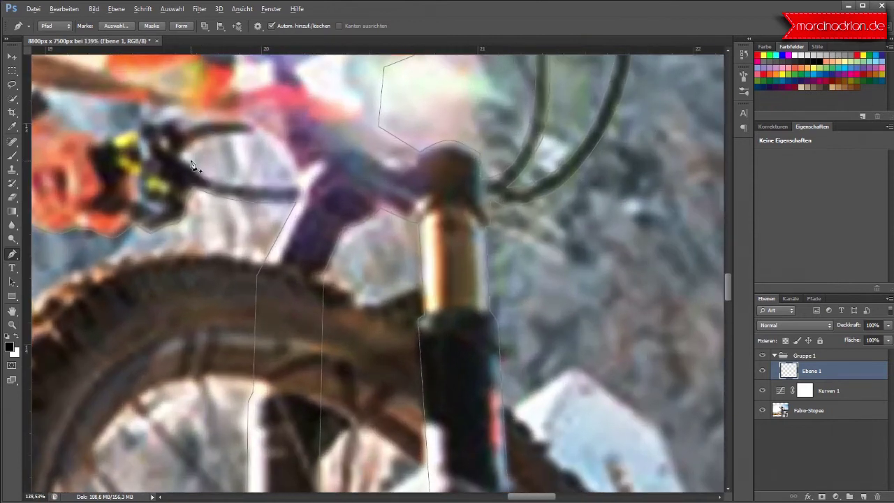
{"action": "scroll", "coordinate": [205, 163], "scroll_direction": "up", "scroll_amount": 2}
{"action": "left_click", "coordinate": [272, 127]}
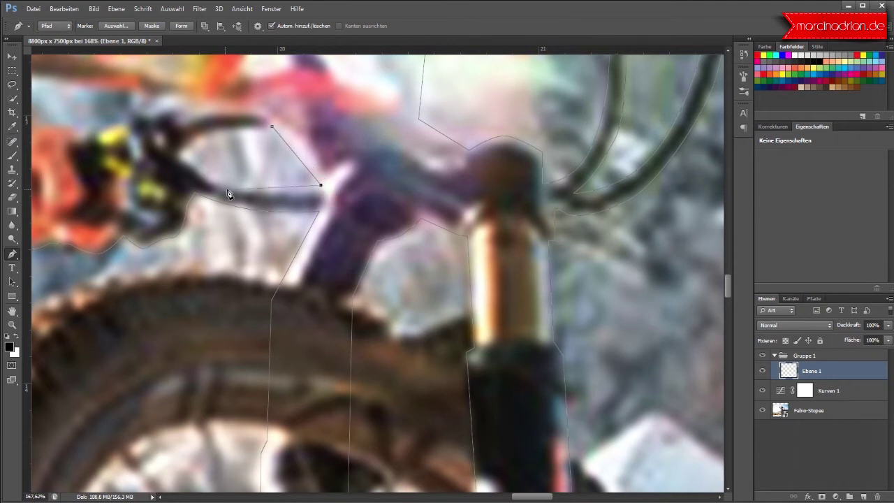
{"action": "mouse_move", "coordinate": [253, 189]}
{"action": "left_mouse_down"}
{"action": "mouse_move", "coordinate": [214, 183]}
{"action": "mouse_move", "coordinate": [180, 164]}
{"action": "mouse_move", "coordinate": [215, 134]}
{"action": "left_mouse_up"}
{"action": "left_click", "coordinate": [253, 128]}
{"action": "left_click", "coordinate": [273, 128]}
Outline and close the gap between the rider's hand, brake lever and grip
{"action": "scroll", "coordinate": [234, 216], "scroll_direction": "down", "scroll_amount": 2}
{"action": "scroll", "coordinate": [234, 218], "scroll_direction": "down", "scroll_amount": 2}
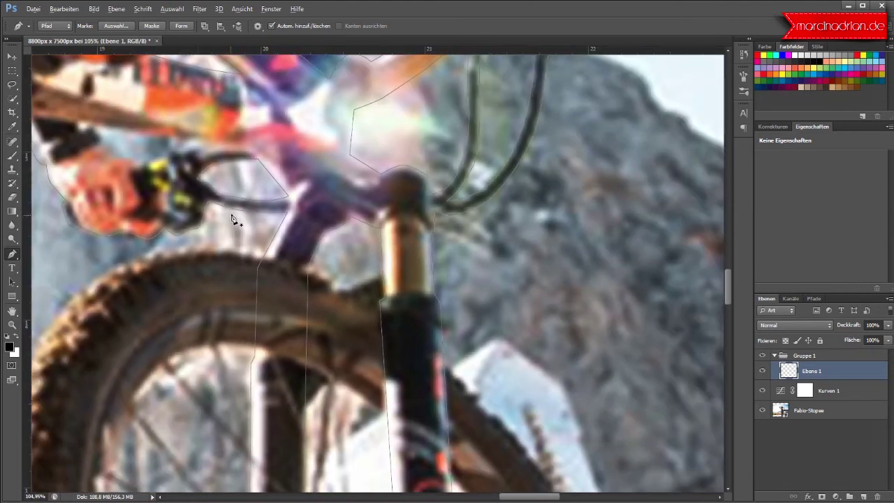
{"action": "scroll", "coordinate": [209, 224], "scroll_direction": "down", "scroll_amount": 1}
{"action": "scroll", "coordinate": [156, 174], "scroll_direction": "up", "scroll_amount": 3}
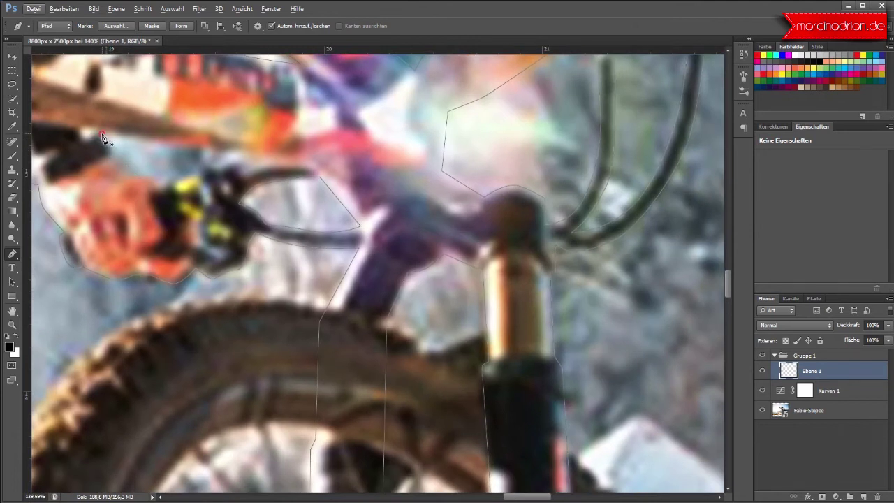
{"action": "left_click", "coordinate": [112, 145]}
{"action": "left_click", "coordinate": [109, 157]}
{"action": "left_click_drag", "start_coordinate": [110, 159], "coordinate": [184, 183]}
{"action": "left_click", "coordinate": [196, 176]}
{"action": "left_click", "coordinate": [202, 161]}
{"action": "left_click", "coordinate": [200, 152]}
{"action": "left_click", "coordinate": [200, 146]}
{"action": "left_click_drag", "start_coordinate": [153, 146], "coordinate": [142, 148]}
{"action": "left_click", "coordinate": [101, 135]}
Move to the pedal area and start the gap path with anchors by the crank and chainstay
{"action": "scroll", "coordinate": [279, 305], "scroll_direction": "down", "scroll_amount": 2}
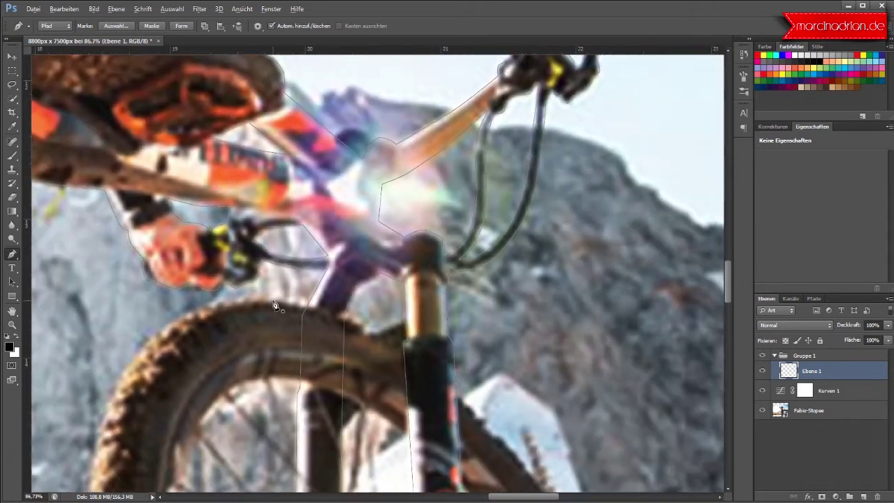
{"action": "scroll", "coordinate": [273, 305], "scroll_direction": "down", "scroll_amount": 1}
{"action": "scroll", "coordinate": [97, 257], "scroll_direction": "down", "scroll_amount": 1}
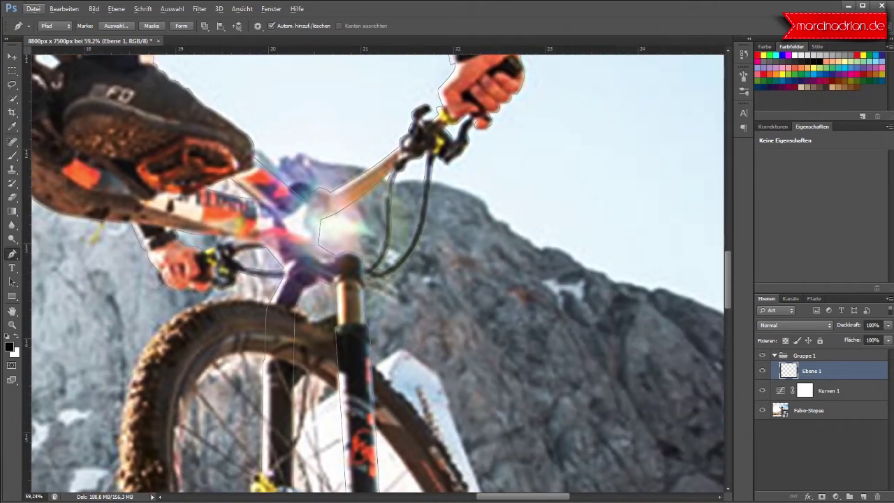
{"action": "left_click_drag", "start_coordinate": [498, 496], "coordinate": [444, 496]}
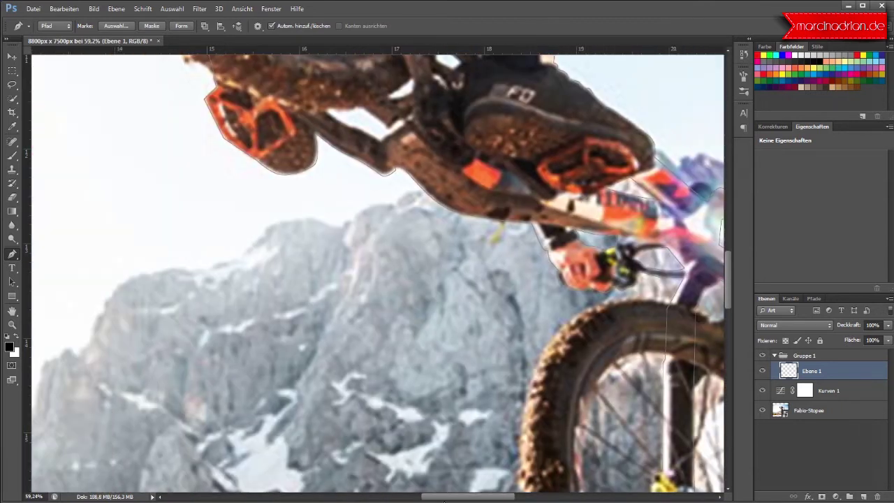
{"action": "scroll", "coordinate": [319, 408], "scroll_direction": "up", "scroll_amount": 2}
{"action": "scroll", "coordinate": [315, 405], "scroll_direction": "up", "scroll_amount": 3}
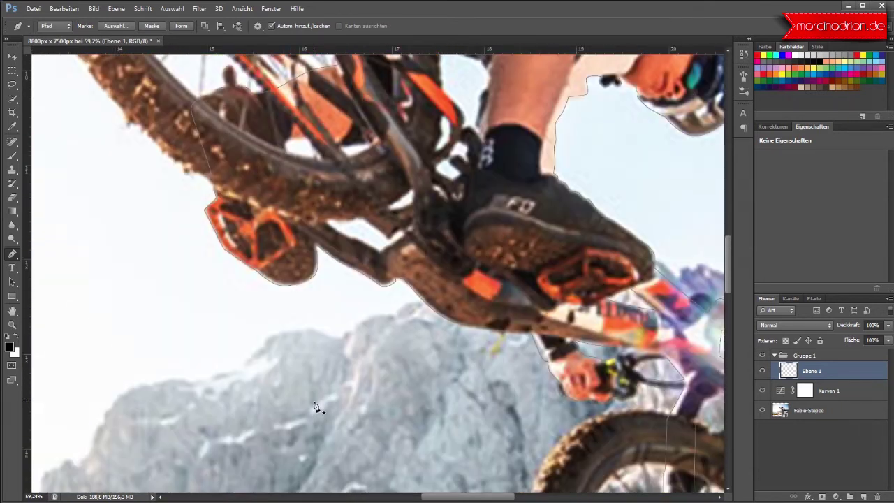
{"action": "scroll", "coordinate": [319, 409], "scroll_direction": "up", "scroll_amount": 3}
{"action": "scroll", "coordinate": [308, 314], "scroll_direction": "up", "scroll_amount": 3}
{"action": "scroll", "coordinate": [361, 321], "scroll_direction": "up", "scroll_amount": 2}
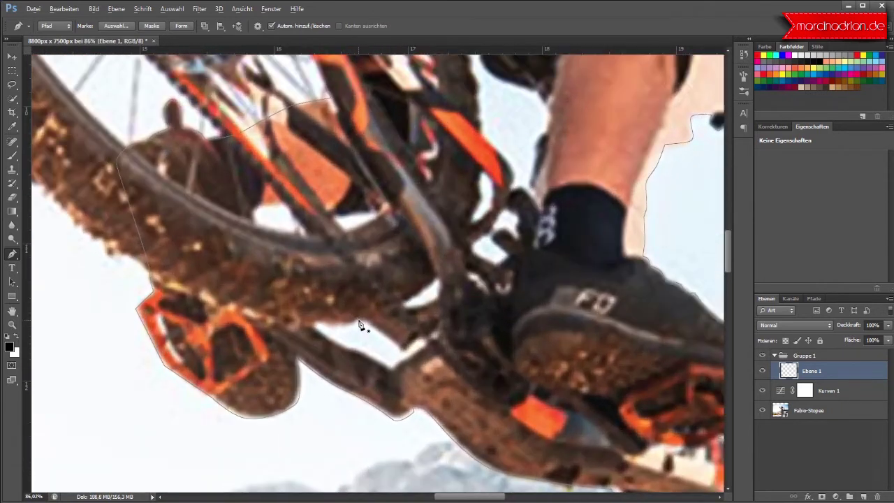
{"action": "scroll", "coordinate": [364, 312], "scroll_direction": "down", "scroll_amount": 1}
{"action": "scroll", "coordinate": [364, 311], "scroll_direction": "down", "scroll_amount": 1}
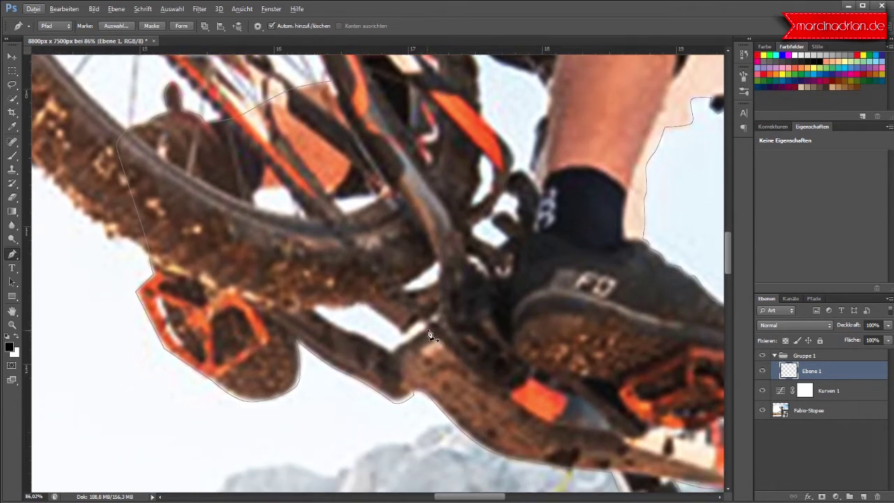
{"action": "left_click", "coordinate": [403, 342]}
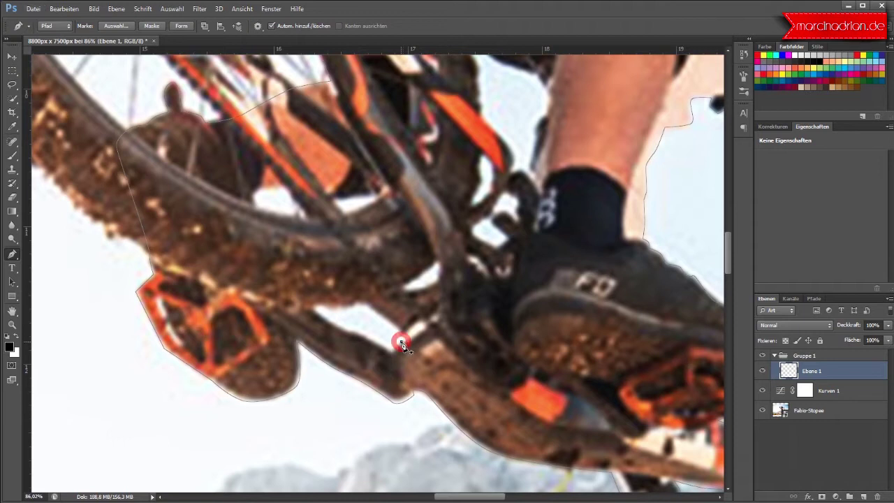
{"action": "left_click", "coordinate": [376, 312]}
{"action": "left_click", "coordinate": [306, 215]}
Continue the path around the gap along the wheel edge, crank arm and frame
{"action": "left_click_drag", "start_coordinate": [285, 192], "coordinate": [255, 199]}
{"action": "left_click", "coordinate": [278, 266]}
{"action": "left_click", "coordinate": [289, 292]}
{"action": "left_click", "coordinate": [330, 322]}
{"action": "left_click", "coordinate": [351, 332]}
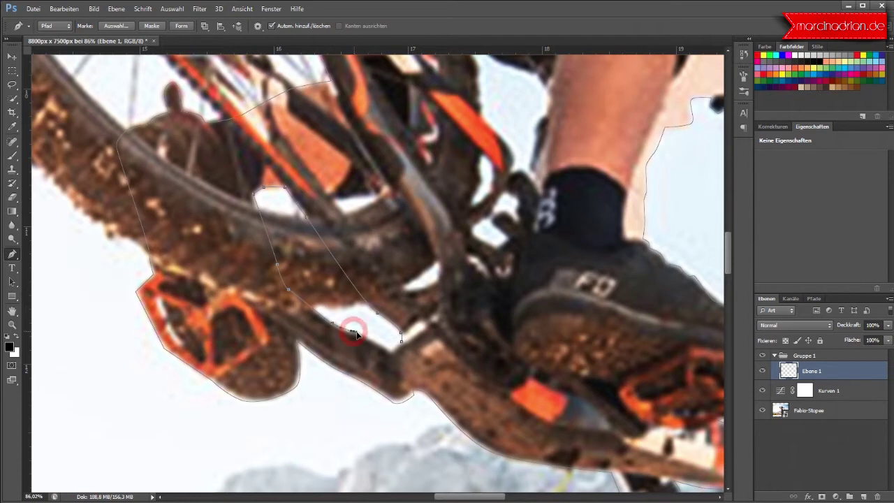
{"action": "left_click", "coordinate": [384, 349]}
{"action": "left_click", "coordinate": [390, 352]}
{"action": "left_click", "coordinate": [401, 342]}
Curve the path around the gap's lower corner and close it at the starting anchor
{"action": "scroll", "coordinate": [444, 268], "scroll_direction": "up", "scroll_amount": 1}
{"action": "scroll", "coordinate": [440, 286], "scroll_direction": "up", "scroll_amount": 1}
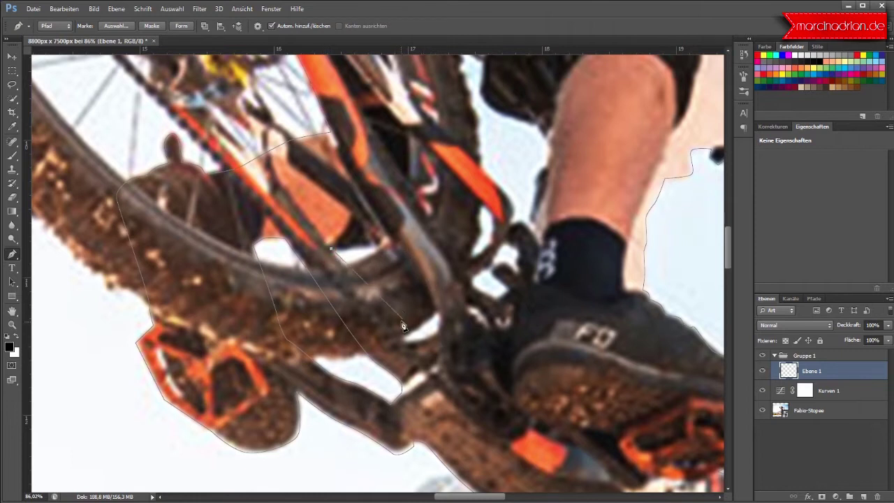
{"action": "mouse_move", "coordinate": [407, 345]}
{"action": "left_mouse_down"}
{"action": "mouse_move", "coordinate": [439, 331]}
{"action": "mouse_move", "coordinate": [442, 318]}
{"action": "left_mouse_up"}
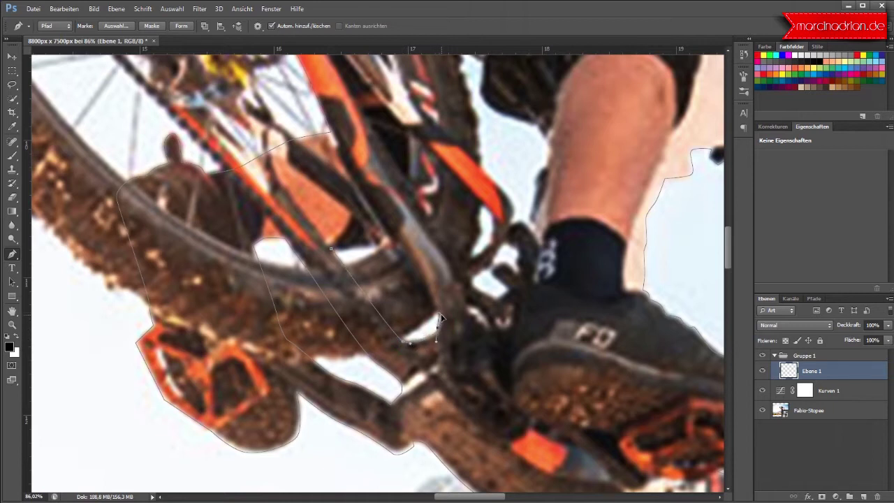
{"action": "left_click", "coordinate": [417, 274]}
{"action": "left_click", "coordinate": [398, 246]}
{"action": "left_click", "coordinate": [332, 250]}
{"action": "scroll", "coordinate": [517, 314], "scroll_direction": "up", "scroll_amount": 2}
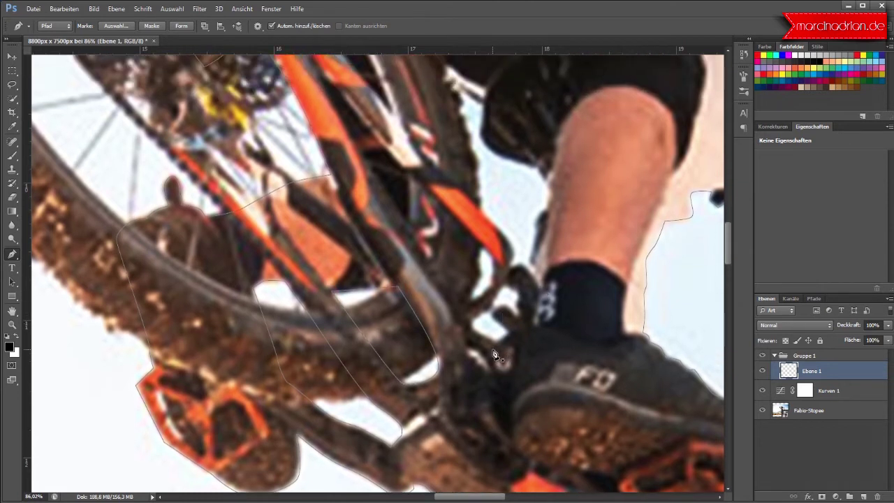
{"action": "scroll", "coordinate": [497, 357], "scroll_direction": "up", "scroll_amount": 1}
{"action": "scroll", "coordinate": [495, 354], "scroll_direction": "up", "scroll_amount": 2}
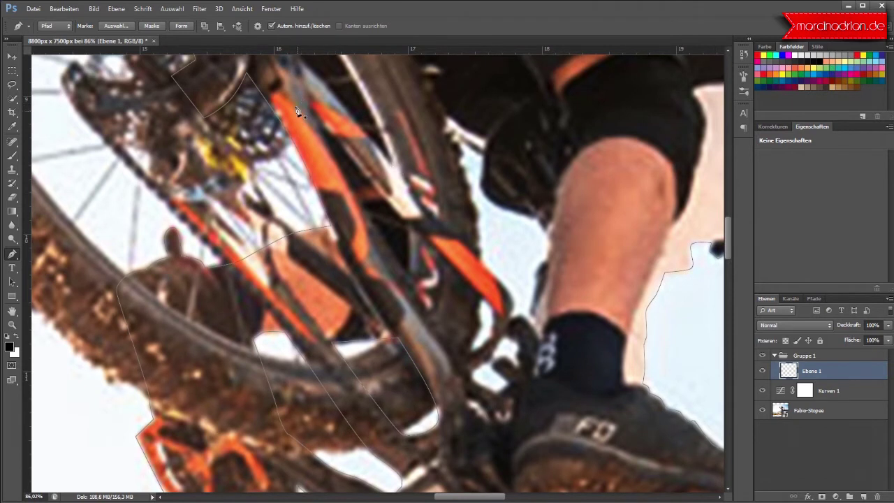
Trace the gap along the orange tube and delete three misplaced anchors
{"action": "left_click", "coordinate": [319, 125]}
{"action": "left_click_drag", "start_coordinate": [456, 351], "coordinate": [461, 365]}
{"action": "left_click", "coordinate": [468, 408]}
{"action": "right_click", "coordinate": [469, 411]}
{"action": "left_click", "coordinate": [479, 146]}
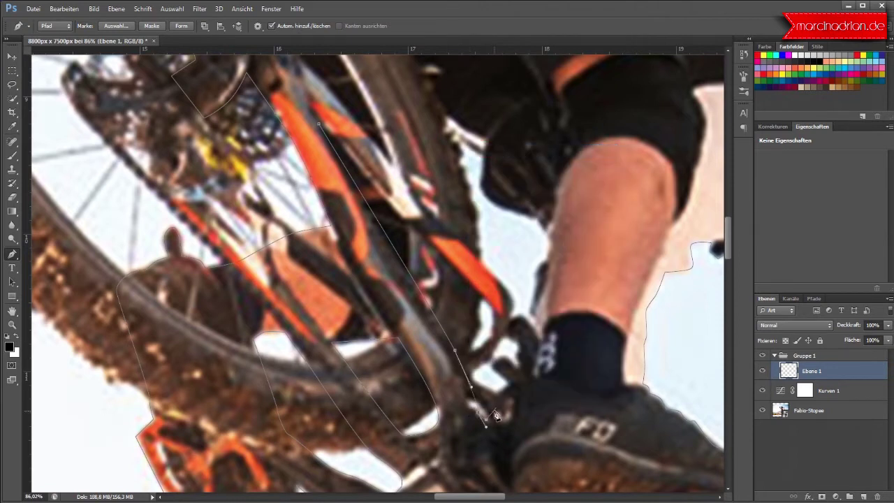
{"action": "right_click", "coordinate": [487, 423]}
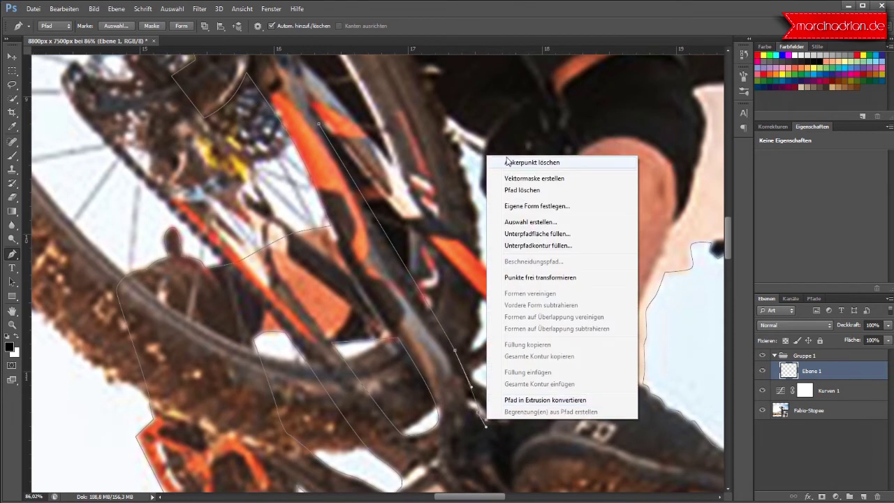
{"action": "left_click", "coordinate": [507, 162]}
{"action": "right_click", "coordinate": [479, 414]}
{"action": "left_click", "coordinate": [517, 156]}
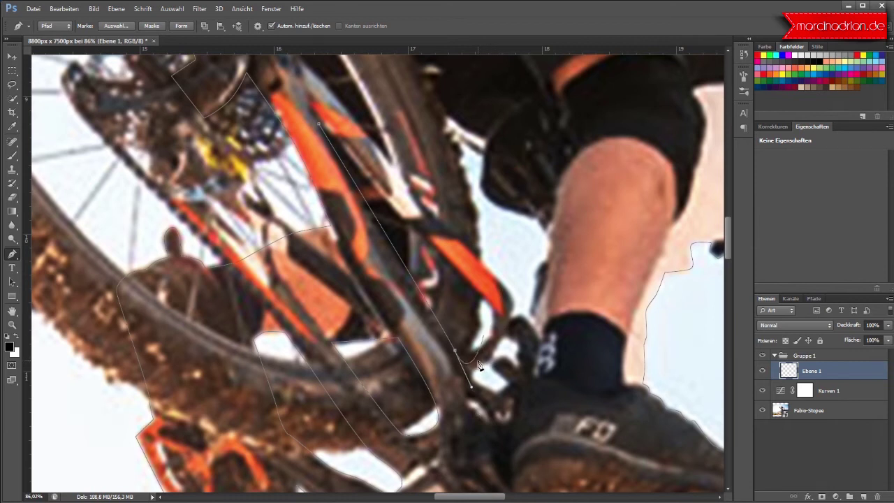
Reshape the lower curve and close the orange-tube gap path at its first anchor
{"action": "left_click_drag", "start_coordinate": [471, 389], "coordinate": [478, 371]}
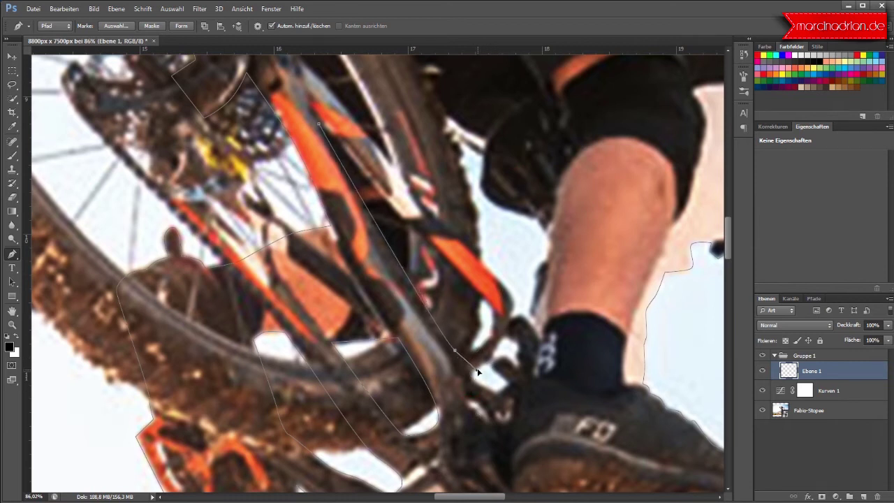
{"action": "left_click_drag", "start_coordinate": [494, 319], "coordinate": [487, 310]}
{"action": "left_click", "coordinate": [494, 319], "text": "alt"}
{"action": "left_click", "coordinate": [477, 372]}
{"action": "left_click", "coordinate": [322, 127]}
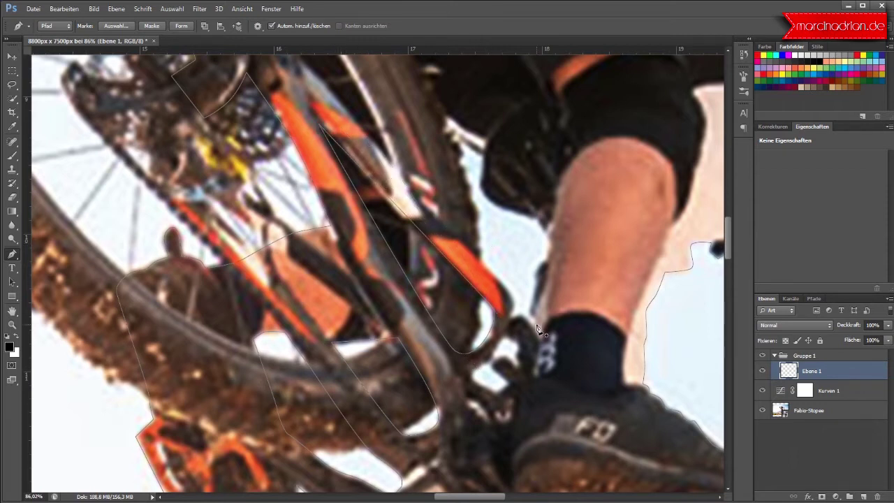
Begin a new path with six anchors around the small sky gap beside the shoe
{"action": "left_click", "coordinate": [518, 370]}
{"action": "left_click", "coordinate": [472, 366]}
{"action": "left_click", "coordinate": [483, 390]}
{"action": "left_click", "coordinate": [496, 395]}
{"action": "left_click", "coordinate": [498, 364]}
{"action": "left_click", "coordinate": [508, 361]}
{"action": "scroll", "coordinate": [518, 363], "scroll_direction": "up", "scroll_amount": 3}
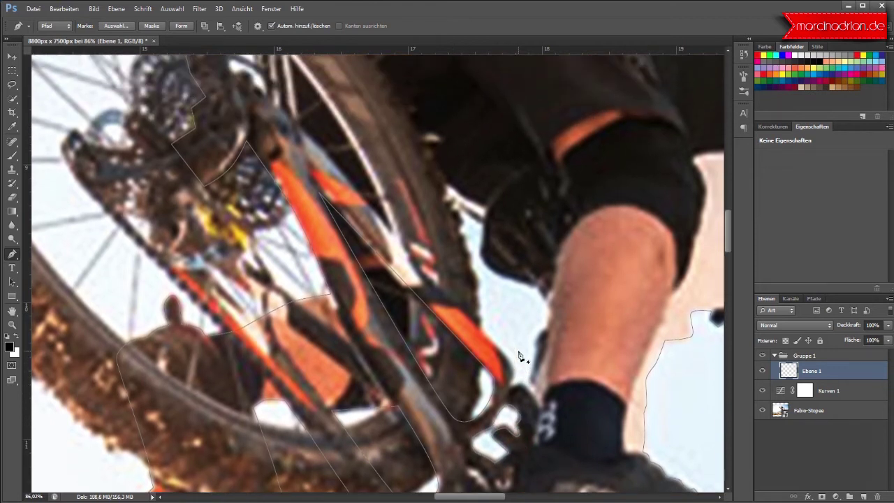
{"action": "scroll", "coordinate": [519, 356], "scroll_direction": "up", "scroll_amount": 1}
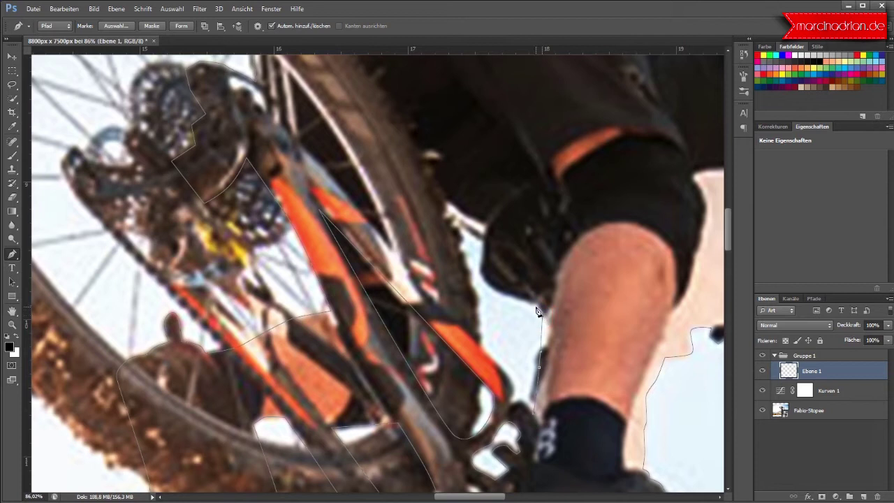
Trace outline points along the calf, boot, upper leg and shoe edges
{"action": "left_click_drag", "start_coordinate": [539, 310], "coordinate": [479, 270]}
{"action": "left_click", "coordinate": [485, 246]}
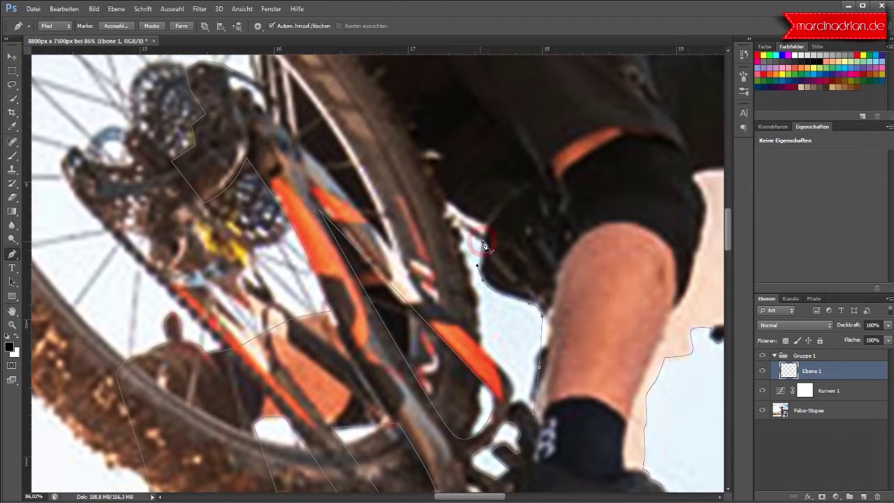
{"action": "left_click", "coordinate": [394, 184]}
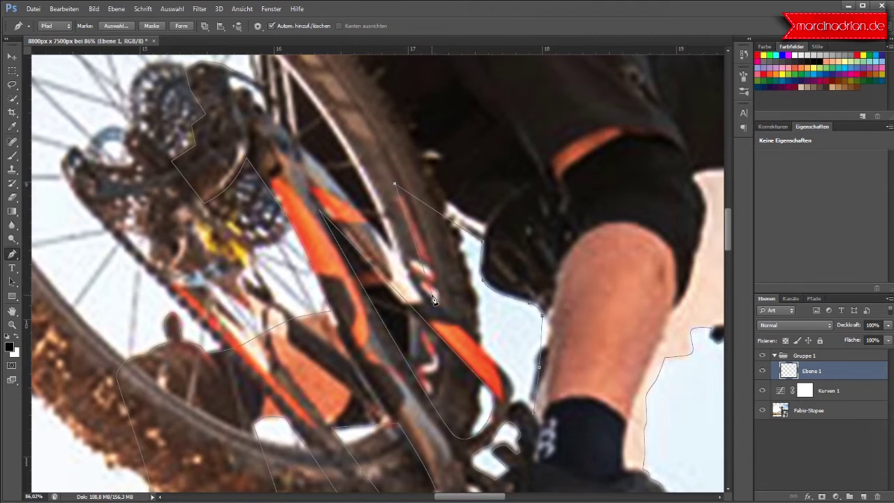
{"action": "left_click", "coordinate": [512, 382]}
{"action": "left_click", "coordinate": [523, 399]}
{"action": "key", "text": "Escape"}
Extend the outline around the rear hub with curved anchor points
{"action": "scroll", "coordinate": [448, 216], "scroll_direction": "down", "scroll_amount": 1}
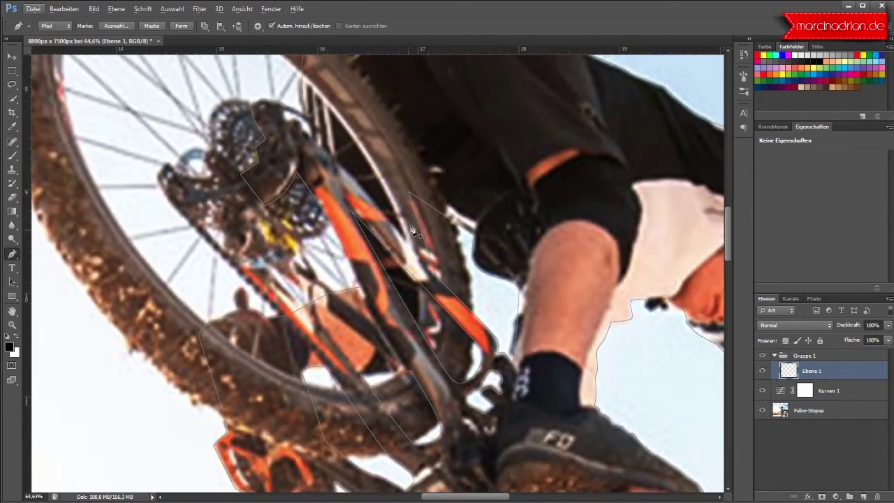
{"action": "scroll", "coordinate": [364, 337], "scroll_direction": "down", "scroll_amount": 1}
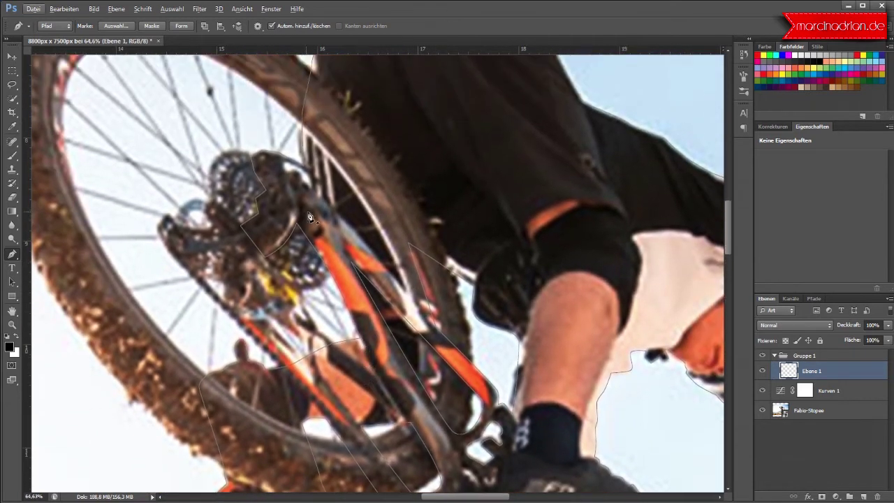
{"action": "scroll", "coordinate": [301, 180], "scroll_direction": "up", "scroll_amount": 1}
{"action": "scroll", "coordinate": [300, 178], "scroll_direction": "up", "scroll_amount": 2}
{"action": "mouse_move", "coordinate": [280, 175]}
{"action": "left_mouse_down"}
{"action": "mouse_move", "coordinate": [300, 178]}
{"action": "mouse_move", "coordinate": [322, 207]}
{"action": "left_mouse_up"}
{"action": "left_click", "coordinate": [309, 189]}
{"action": "left_click", "coordinate": [311, 175]}
{"action": "left_click", "coordinate": [278, 159]}
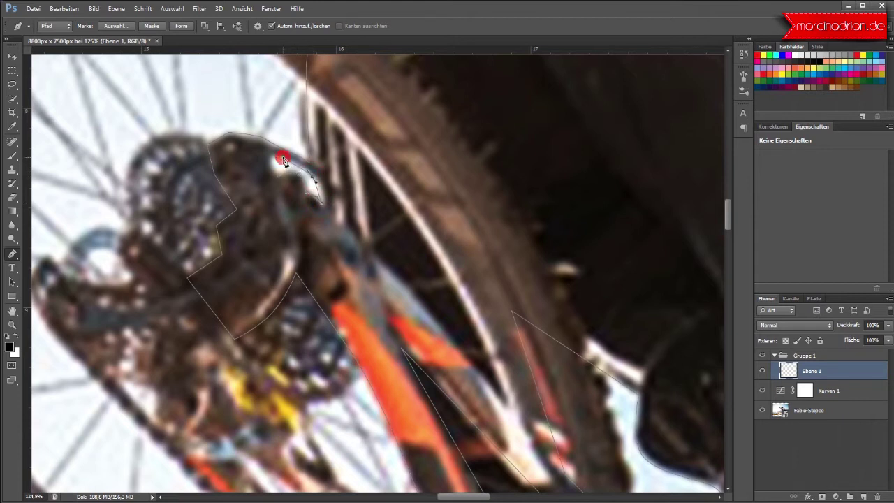
{"action": "left_click_drag", "start_coordinate": [269, 162], "coordinate": [273, 172]}
{"action": "left_click", "coordinate": [279, 176]}
Add an outline point extending down from the rear pedal corner
{"action": "scroll", "coordinate": [296, 285], "scroll_direction": "down", "scroll_amount": 5}
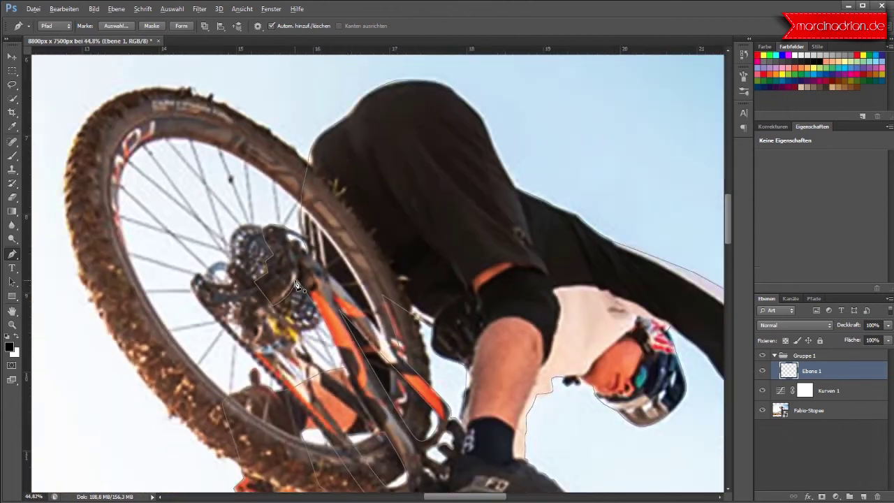
{"action": "scroll", "coordinate": [297, 285], "scroll_direction": "down", "scroll_amount": 2}
{"action": "scroll", "coordinate": [307, 287], "scroll_direction": "down", "scroll_amount": 2}
{"action": "scroll", "coordinate": [318, 289], "scroll_direction": "down", "scroll_amount": 2}
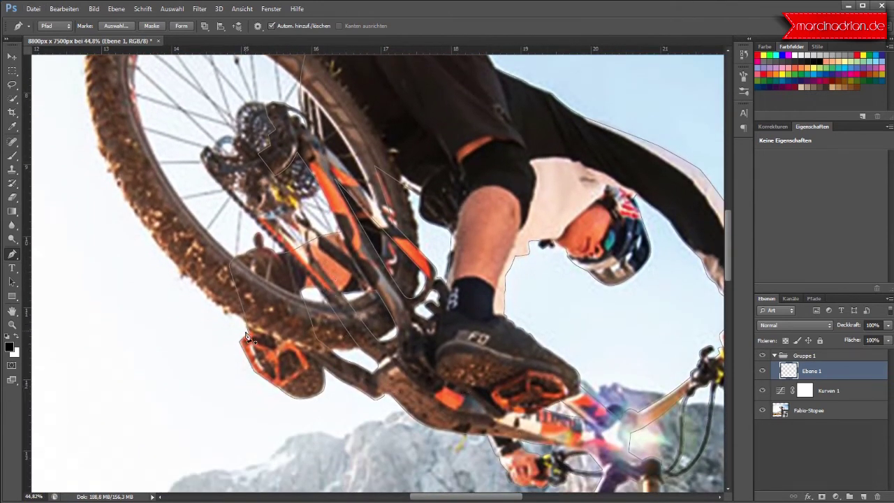
{"action": "scroll", "coordinate": [247, 368], "scroll_direction": "up", "scroll_amount": 3}
{"action": "scroll", "coordinate": [247, 368], "scroll_direction": "up", "scroll_amount": 3}
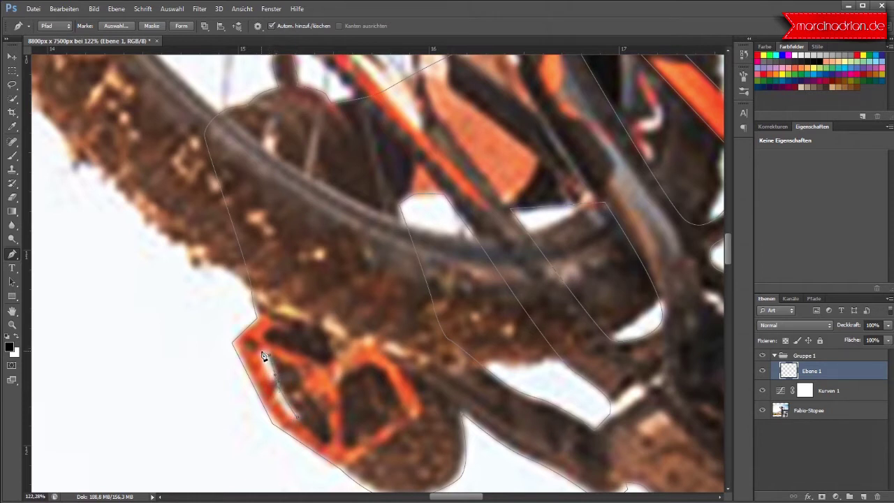
{"action": "left_click", "coordinate": [285, 413]}
{"action": "scroll", "coordinate": [308, 392], "scroll_direction": "down", "scroll_amount": 2}
{"action": "scroll", "coordinate": [308, 392], "scroll_direction": "down", "scroll_amount": 2}
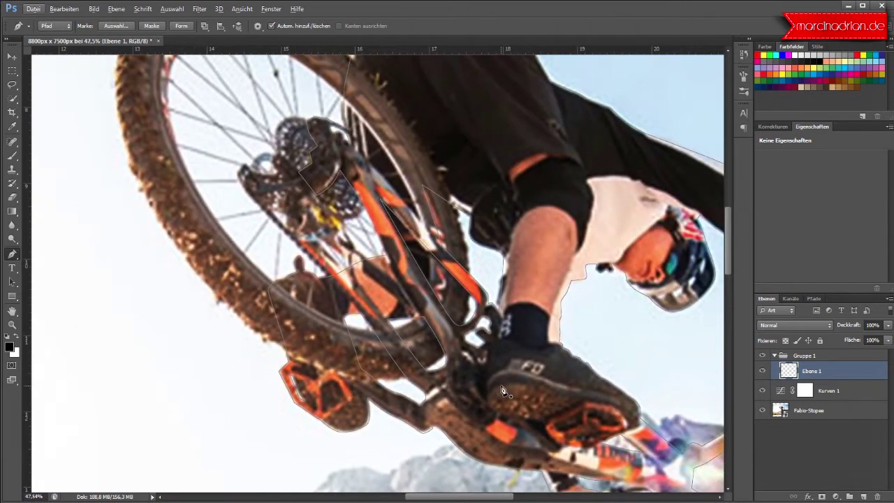
{"action": "scroll", "coordinate": [501, 391], "scroll_direction": "down", "scroll_amount": 2}
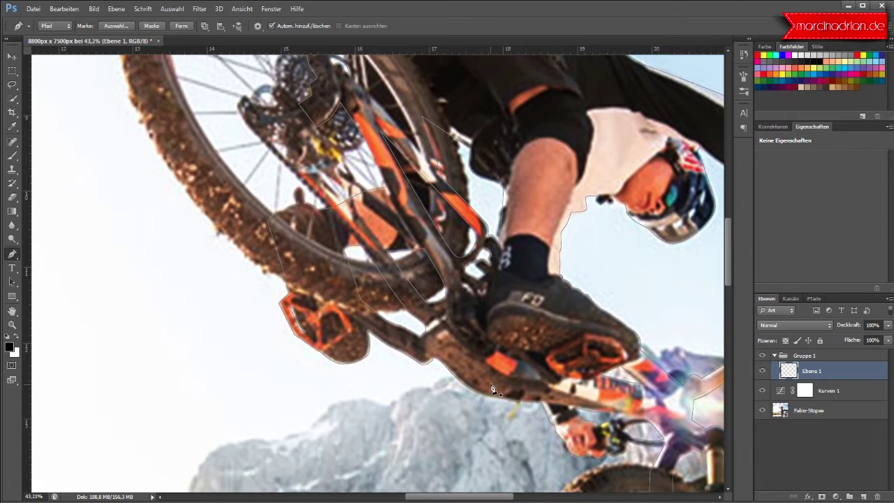
{"action": "scroll", "coordinate": [492, 390], "scroll_direction": "down", "scroll_amount": 1}
{"action": "scroll", "coordinate": [604, 403], "scroll_direction": "down", "scroll_amount": 1}
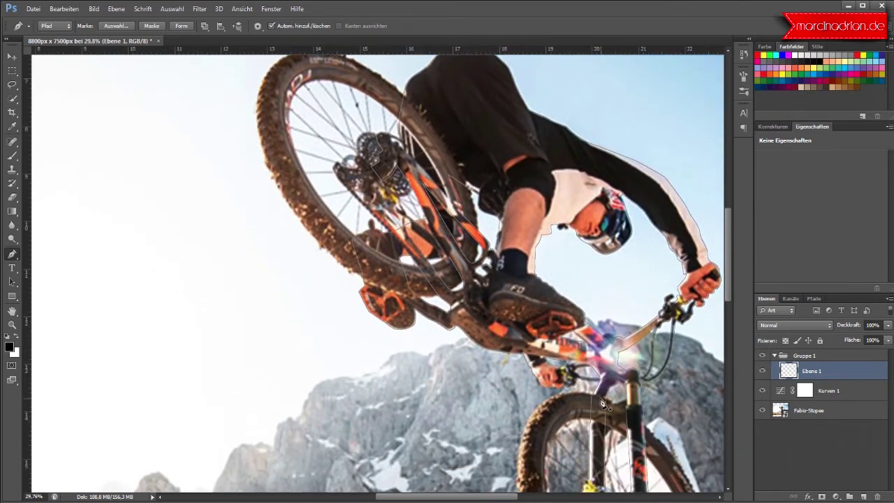
{"action": "scroll", "coordinate": [604, 404], "scroll_direction": "down", "scroll_amount": 1}
{"action": "scroll", "coordinate": [604, 403], "scroll_direction": "down", "scroll_amount": 1}
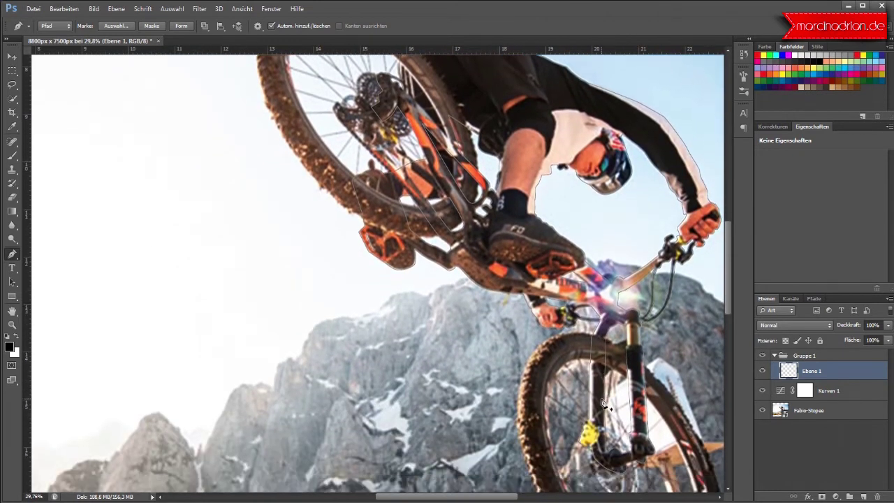
{"action": "scroll", "coordinate": [604, 404], "scroll_direction": "down", "scroll_amount": 1}
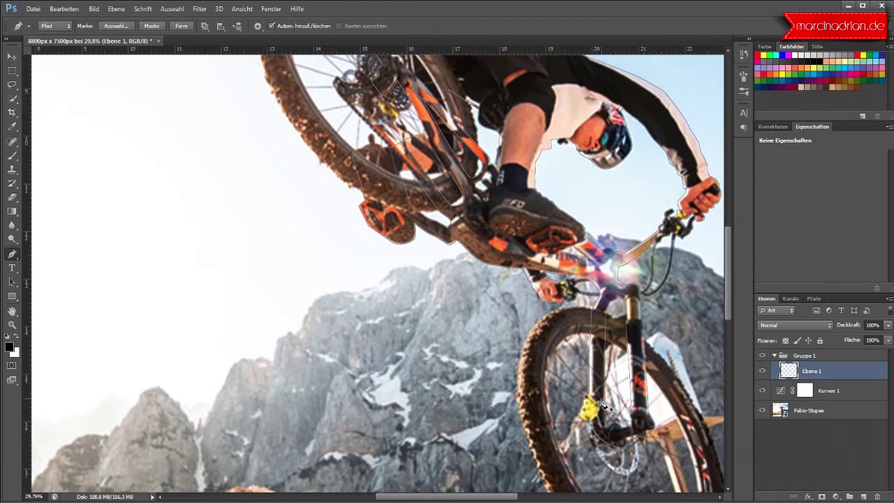
Fill the rider-and-bike path with foreground black on Ebene 1, then delete the path
{"action": "right_click", "coordinate": [645, 404]}
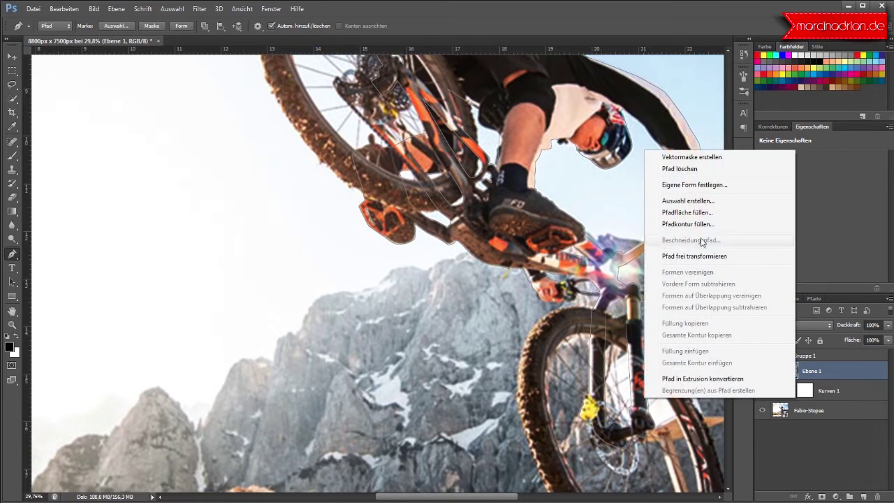
{"action": "key", "text": "Escape"}
{"action": "key", "text": "i"}
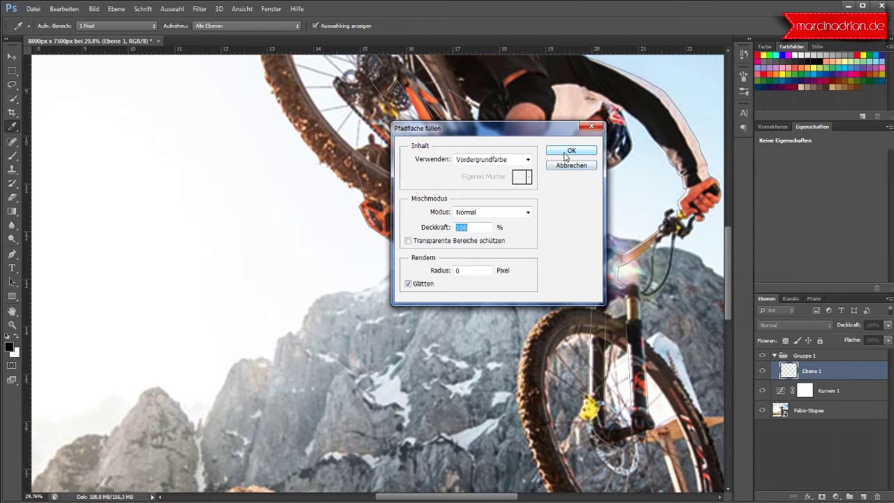
{"action": "left_click", "coordinate": [569, 150]}
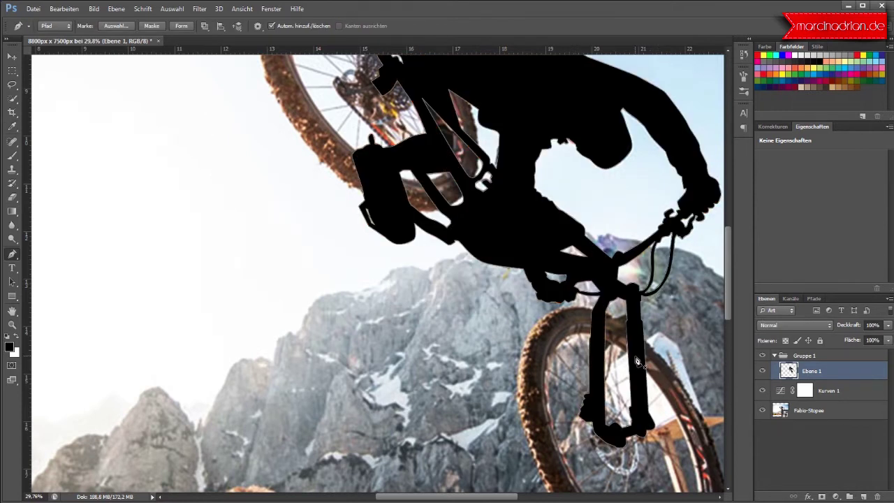
{"action": "right_click", "coordinate": [637, 357]}
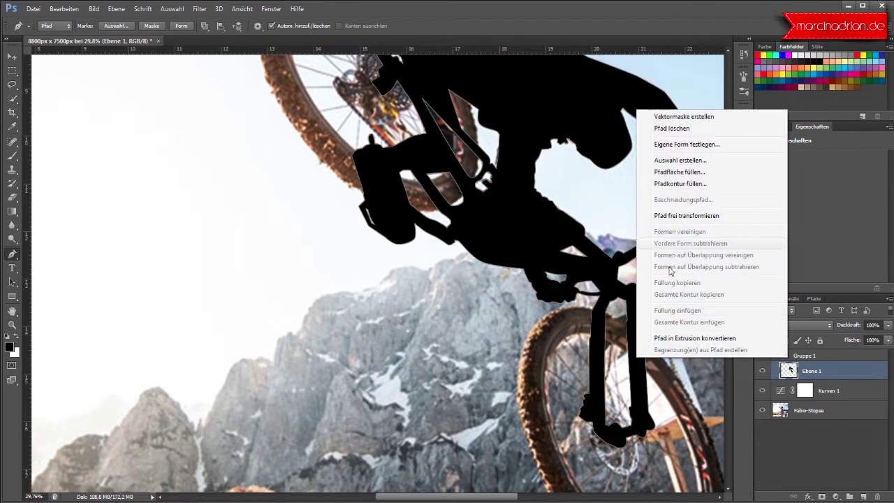
{"action": "left_click", "coordinate": [674, 172]}
{"action": "left_click", "coordinate": [567, 151]}
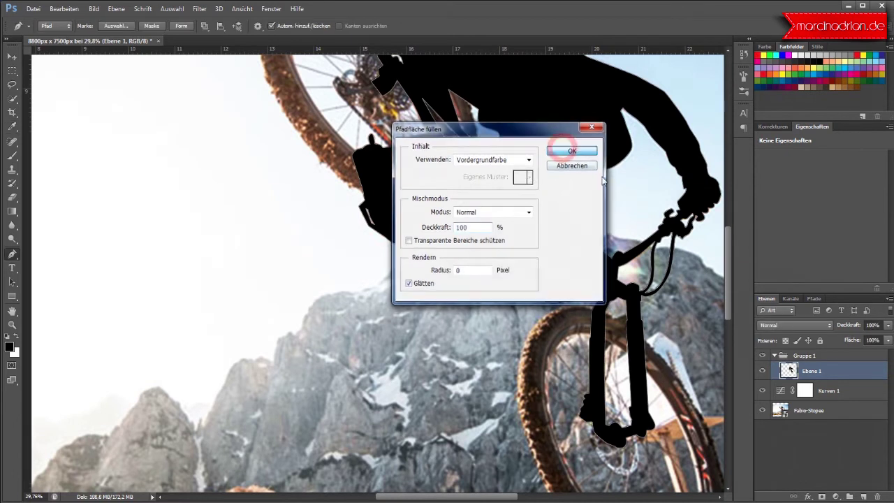
{"action": "right_click", "coordinate": [607, 267]}
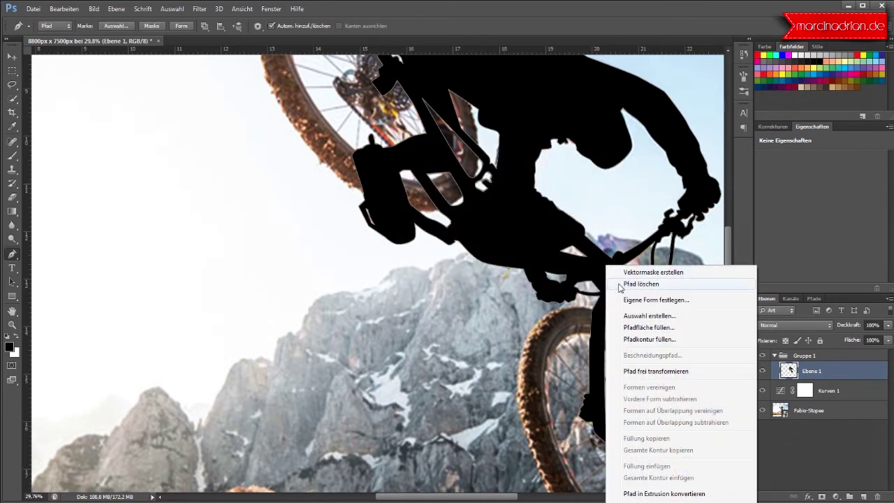
{"action": "left_click", "coordinate": [620, 284]}
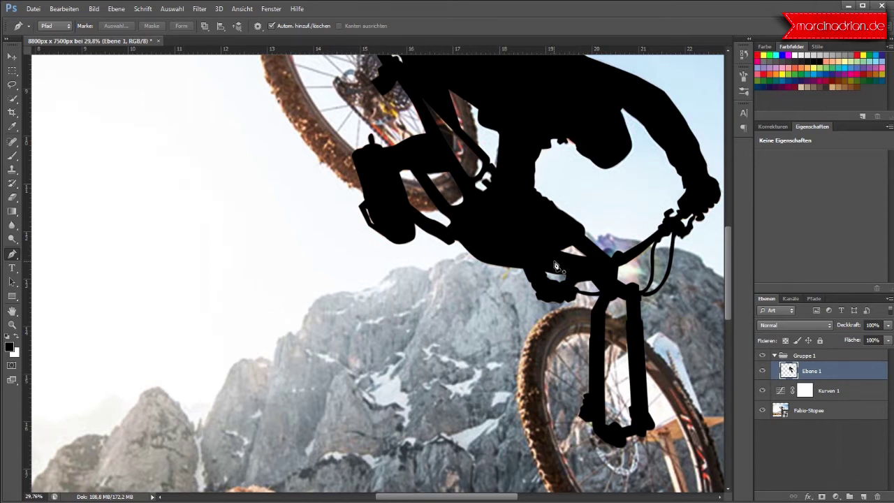
Start a new path at the silhouette edge, curving around the rear hub and wheel edge
{"action": "scroll", "coordinate": [548, 247], "scroll_direction": "up", "scroll_amount": 3}
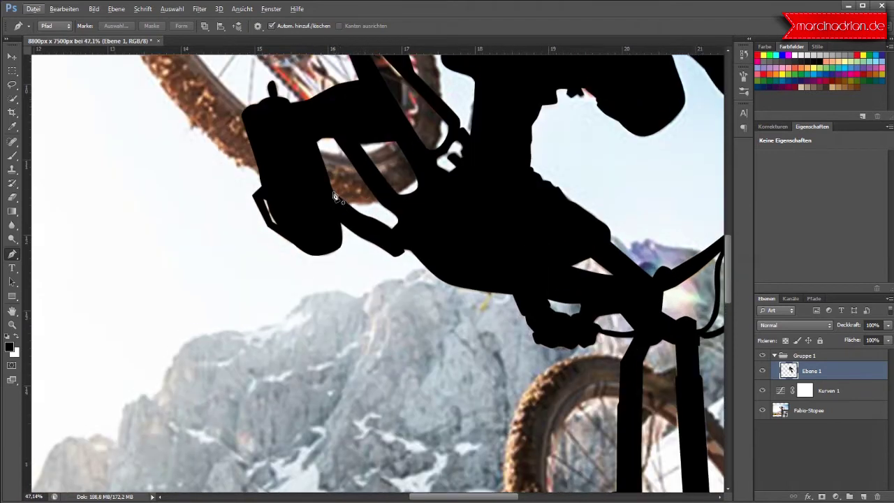
{"action": "scroll", "coordinate": [335, 197], "scroll_direction": "up", "scroll_amount": 2}
{"action": "scroll", "coordinate": [314, 201], "scroll_direction": "up", "scroll_amount": 1}
{"action": "scroll", "coordinate": [293, 205], "scroll_direction": "up", "scroll_amount": 2}
{"action": "scroll", "coordinate": [272, 208], "scroll_direction": "up", "scroll_amount": 2}
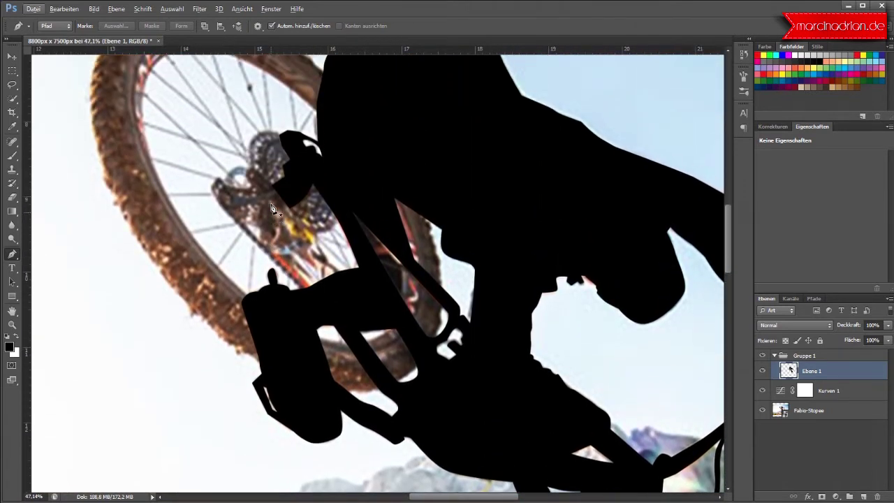
{"action": "scroll", "coordinate": [272, 208], "scroll_direction": "up", "scroll_amount": 1}
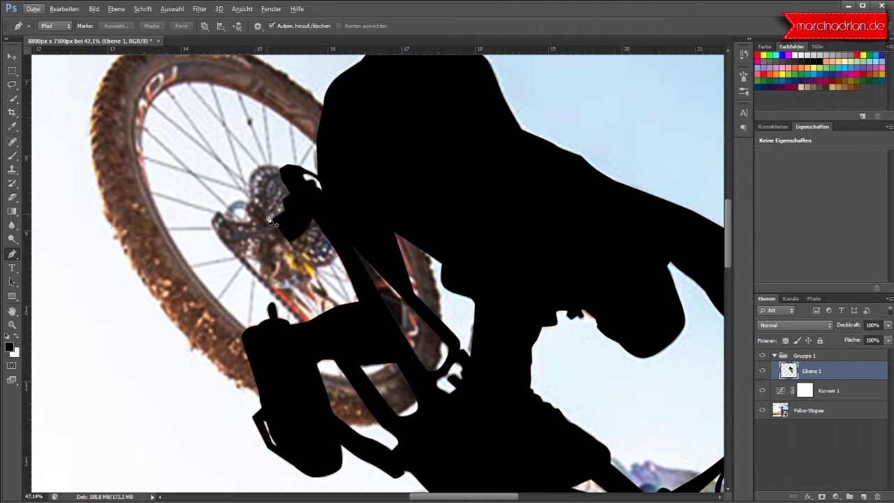
{"action": "scroll", "coordinate": [259, 234], "scroll_direction": "up", "scroll_amount": 2}
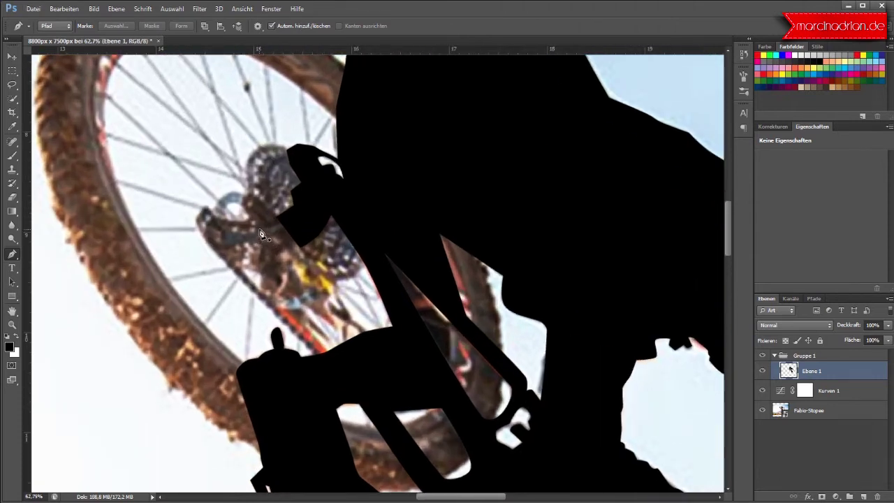
{"action": "scroll", "coordinate": [259, 234], "scroll_direction": "up", "scroll_amount": 1}
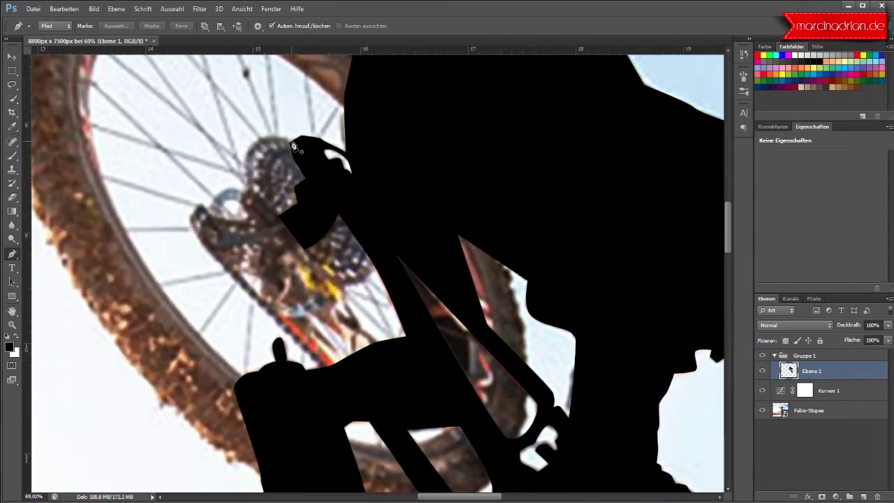
{"action": "left_click", "coordinate": [294, 143]}
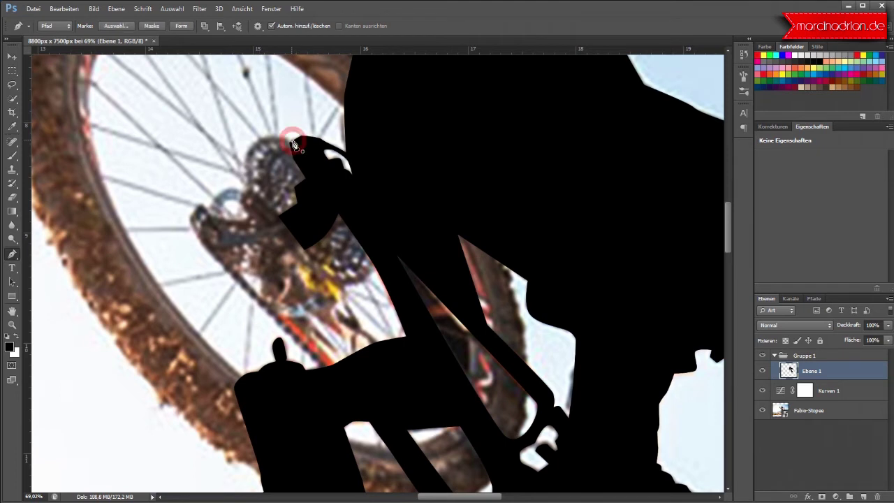
{"action": "left_click_drag", "start_coordinate": [257, 140], "coordinate": [245, 150]}
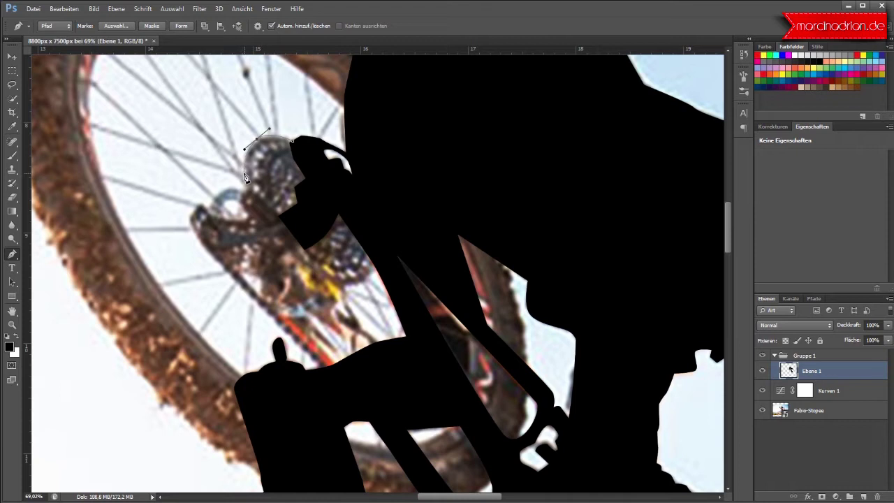
{"action": "left_click_drag", "start_coordinate": [244, 179], "coordinate": [245, 193]}
{"action": "left_click_drag", "start_coordinate": [250, 217], "coordinate": [218, 221]}
{"action": "left_click", "coordinate": [195, 212]}
{"action": "left_click", "coordinate": [191, 224]}
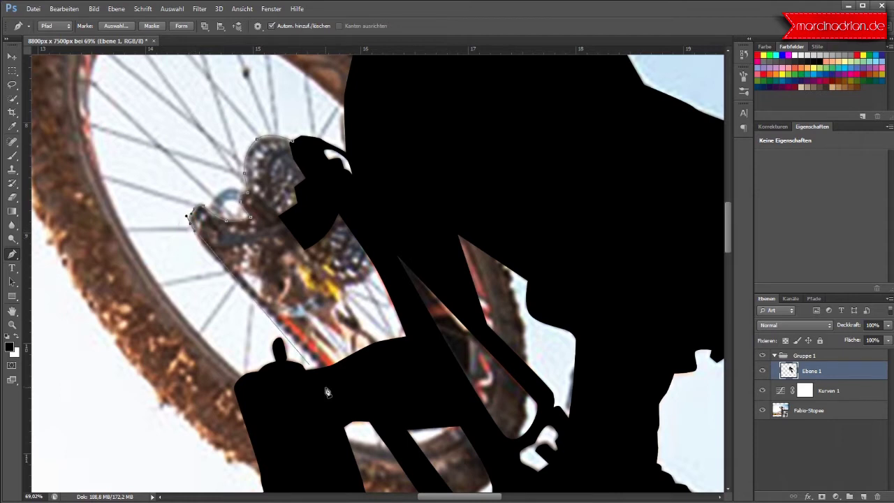
Continue the path around the derailleur and chain area and close it at the start
{"action": "left_click", "coordinate": [266, 318]}
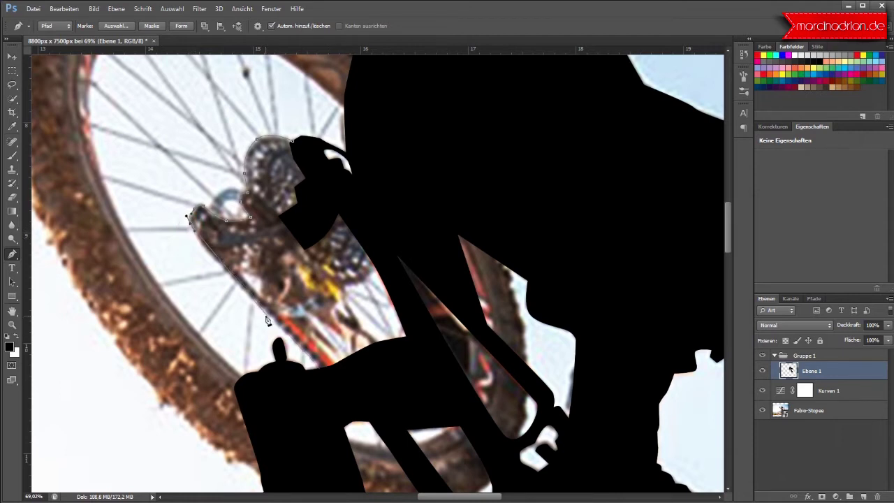
{"action": "left_click", "coordinate": [216, 264]}
{"action": "left_click", "coordinate": [323, 372]}
{"action": "left_click", "coordinate": [354, 359]}
{"action": "left_click", "coordinate": [292, 301]}
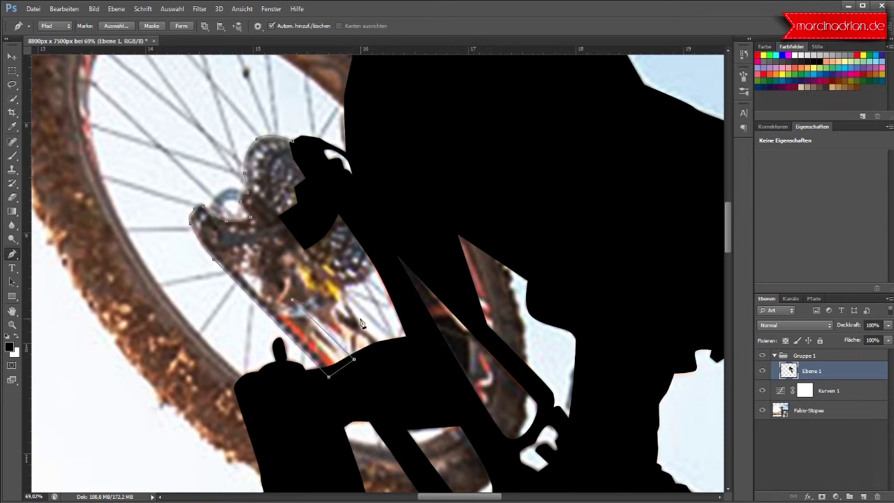
{"action": "left_click", "coordinate": [391, 367]}
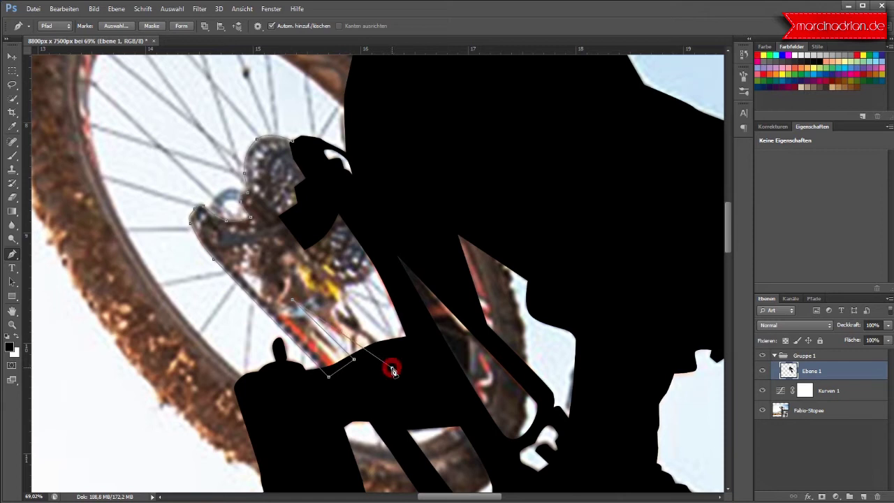
{"action": "left_click", "coordinate": [410, 349]}
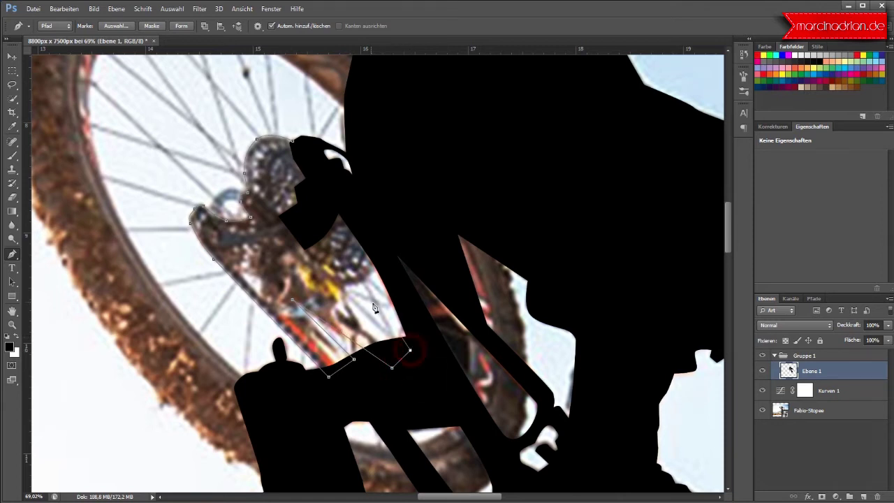
{"action": "left_click", "coordinate": [339, 287]}
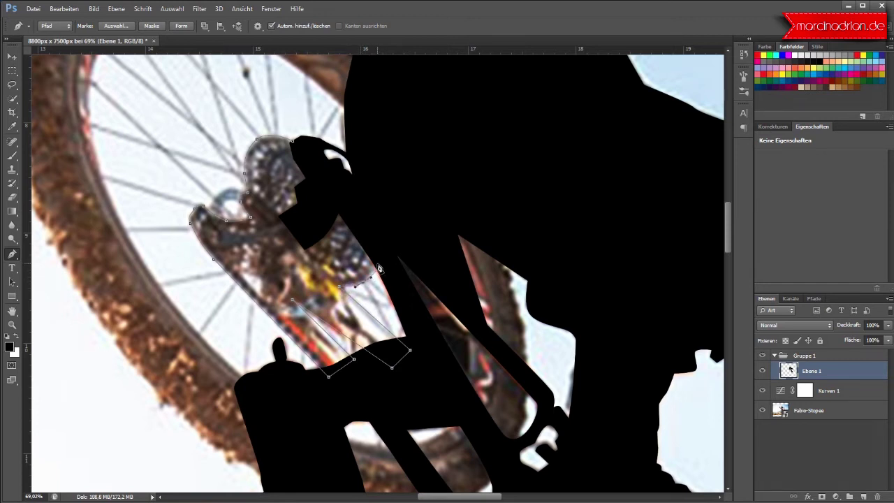
{"action": "left_click", "coordinate": [379, 257]}
{"action": "left_click", "coordinate": [353, 203]}
{"action": "left_click", "coordinate": [323, 168]}
{"action": "left_click", "coordinate": [296, 145]}
Fill the derailleur and chain outline with foreground black via Pfadfläche füllen
{"action": "right_click", "coordinate": [307, 219]}
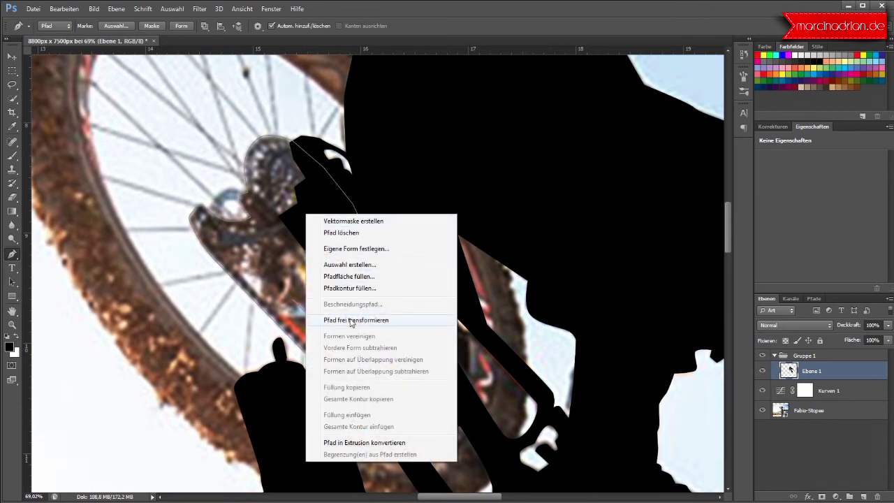
{"action": "left_click", "coordinate": [415, 17]}
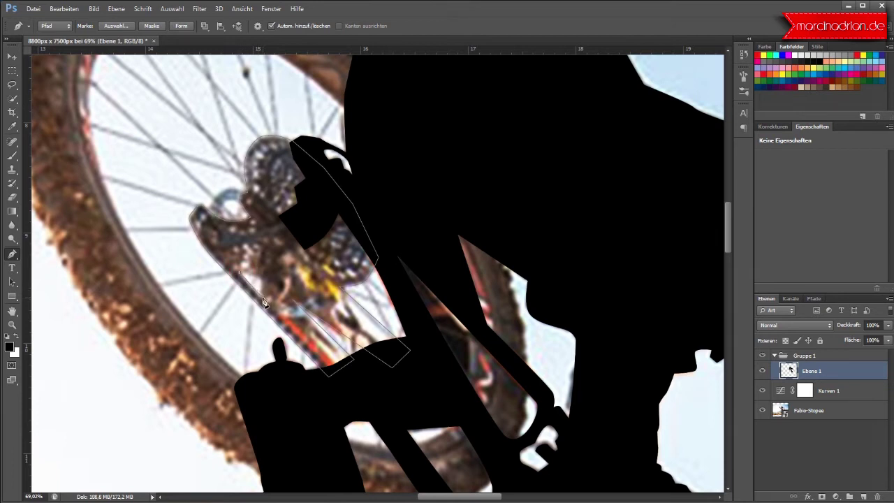
{"action": "left_click", "coordinate": [263, 299]}
{"action": "right_click", "coordinate": [272, 265]}
{"action": "left_click", "coordinate": [320, 328]}
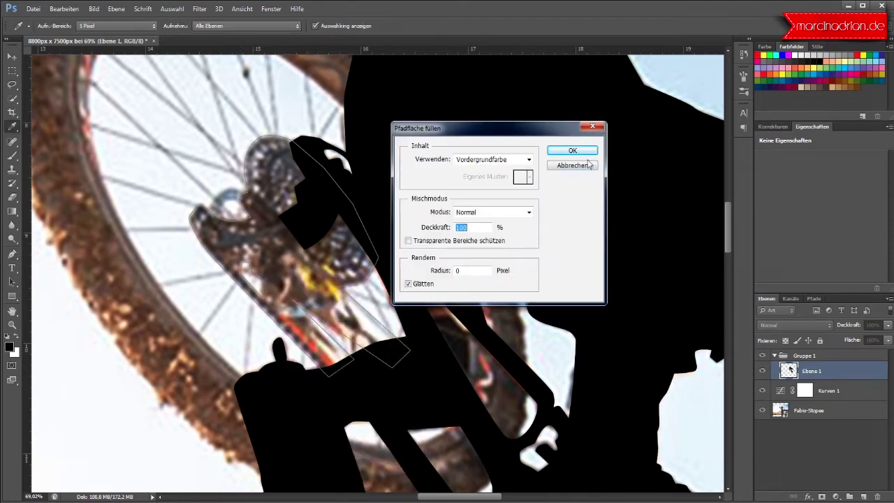
{"action": "left_click", "coordinate": [586, 152]}
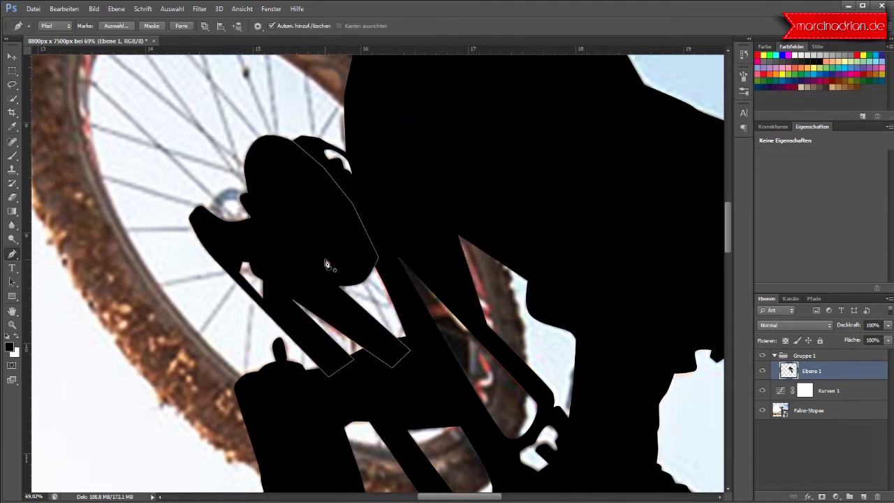
{"action": "right_click", "coordinate": [326, 261]}
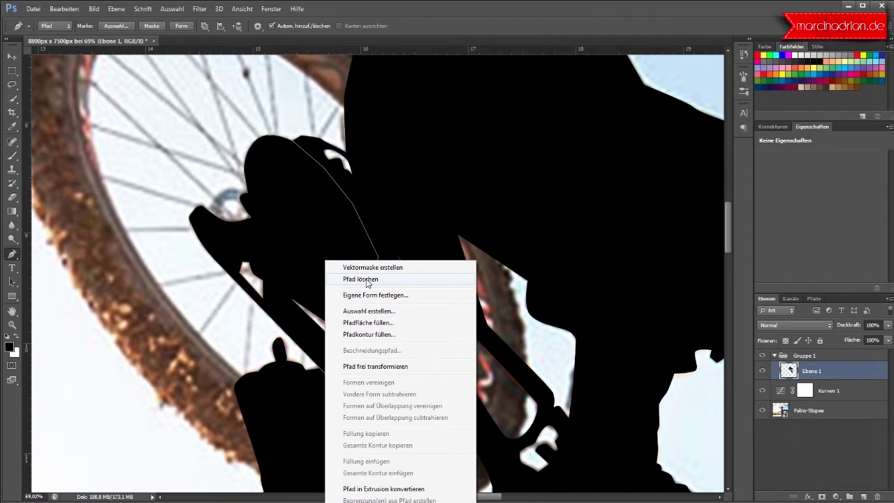
{"action": "left_click", "coordinate": [368, 322]}
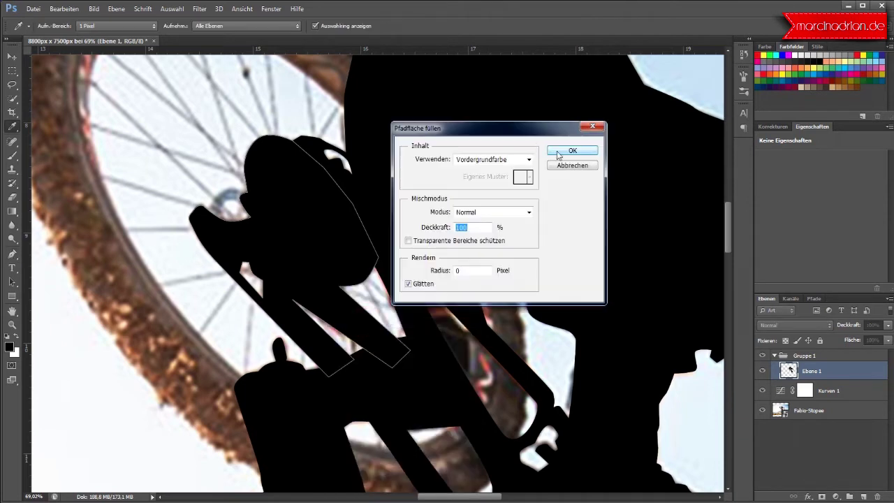
{"action": "left_click", "coordinate": [573, 151]}
Delete the helper path with Pfad löschen and zoom back out
{"action": "right_click", "coordinate": [339, 224]}
{"action": "left_click", "coordinate": [342, 239]}
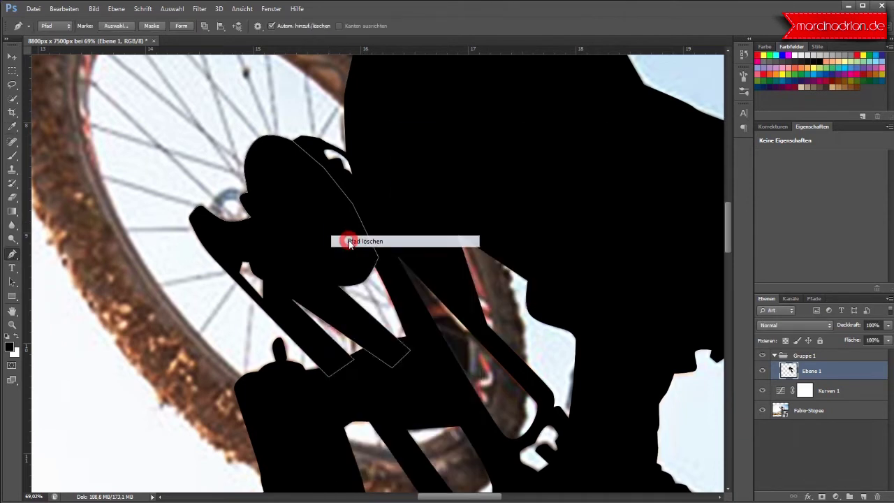
{"action": "scroll", "coordinate": [432, 307], "scroll_direction": "down", "scroll_amount": 2}
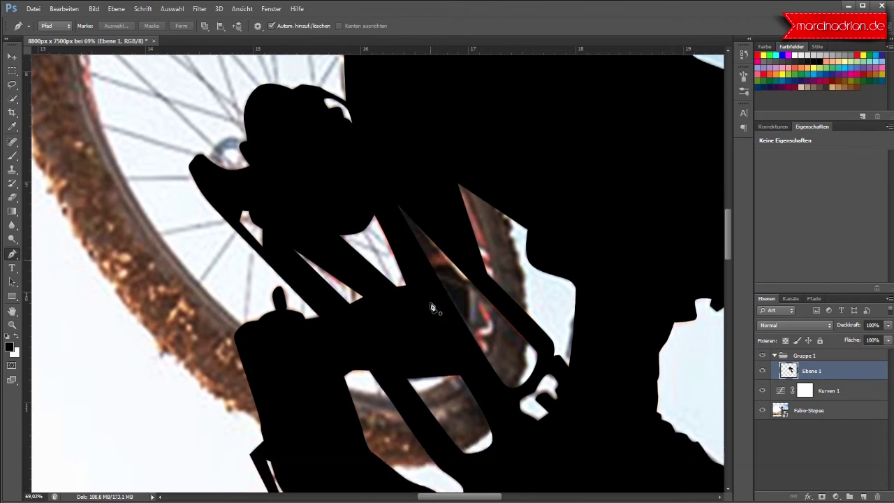
{"action": "scroll", "coordinate": [431, 307], "scroll_direction": "down", "scroll_amount": 1}
{"action": "scroll", "coordinate": [431, 308], "scroll_direction": "down", "scroll_amount": 1}
{"action": "scroll", "coordinate": [431, 307], "scroll_direction": "down", "scroll_amount": 1}
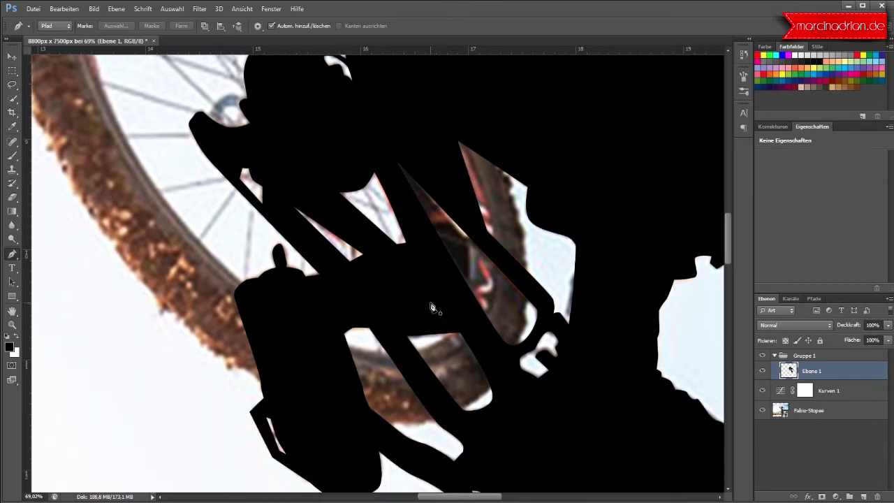
Add layer Ebene 2 and outline the gap between the frame tubes with a closed path
{"action": "scroll", "coordinate": [431, 307], "scroll_direction": "down", "scroll_amount": 2}
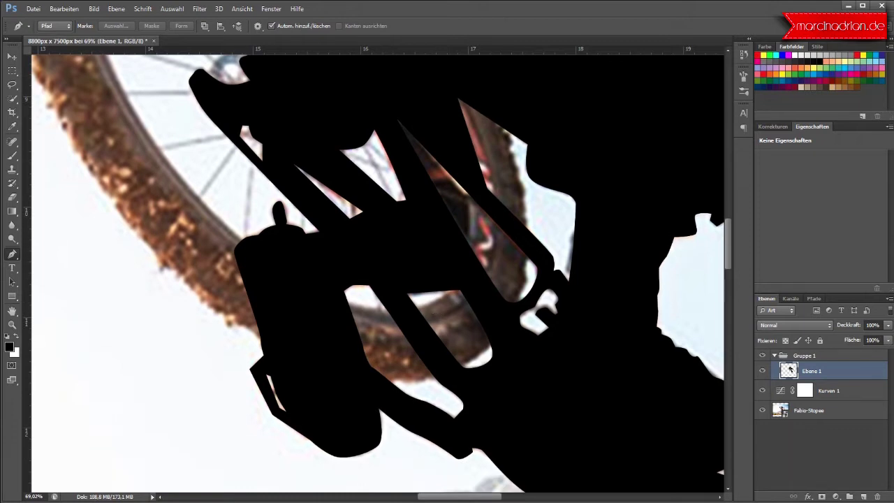
{"action": "left_click", "coordinate": [863, 496]}
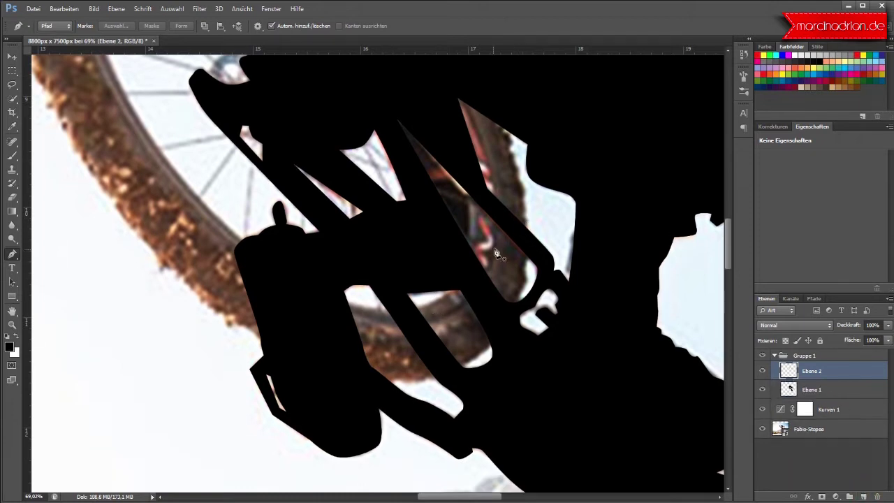
{"action": "left_click", "coordinate": [475, 270]}
{"action": "left_click", "coordinate": [479, 195]}
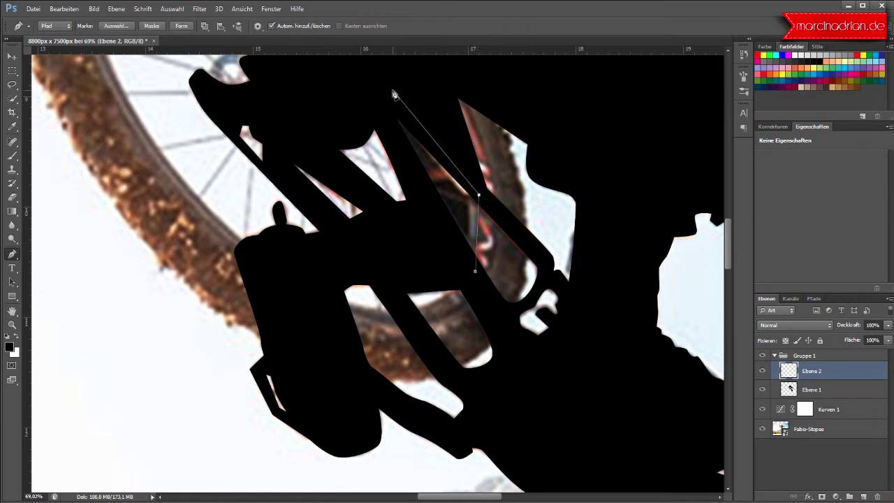
{"action": "left_click_drag", "start_coordinate": [389, 89], "coordinate": [384, 106]}
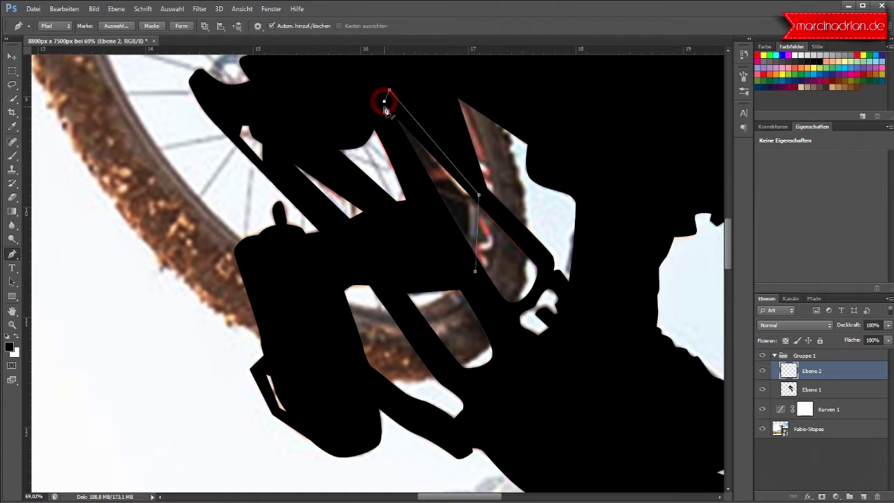
{"action": "left_click", "coordinate": [475, 271]}
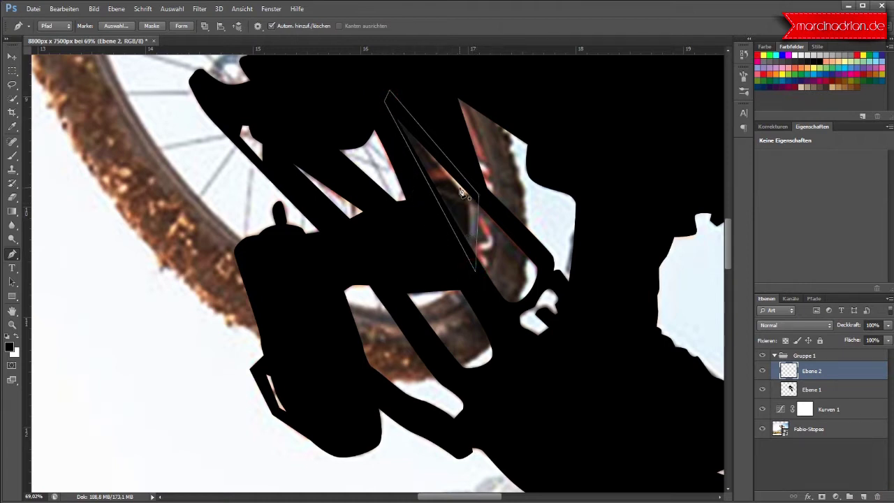
Fill the gap path black, delete it, and reselect Ebene 1
{"action": "right_click", "coordinate": [461, 192]}
{"action": "left_click", "coordinate": [513, 250]}
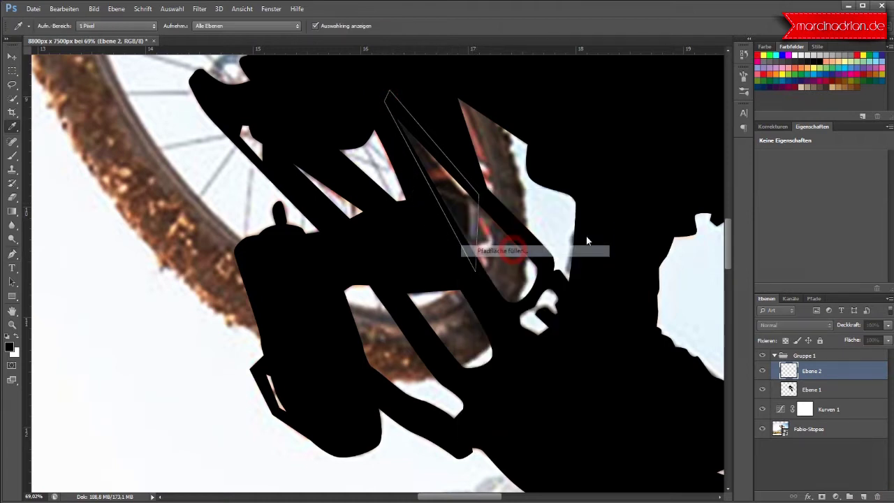
{"action": "left_click", "coordinate": [587, 155]}
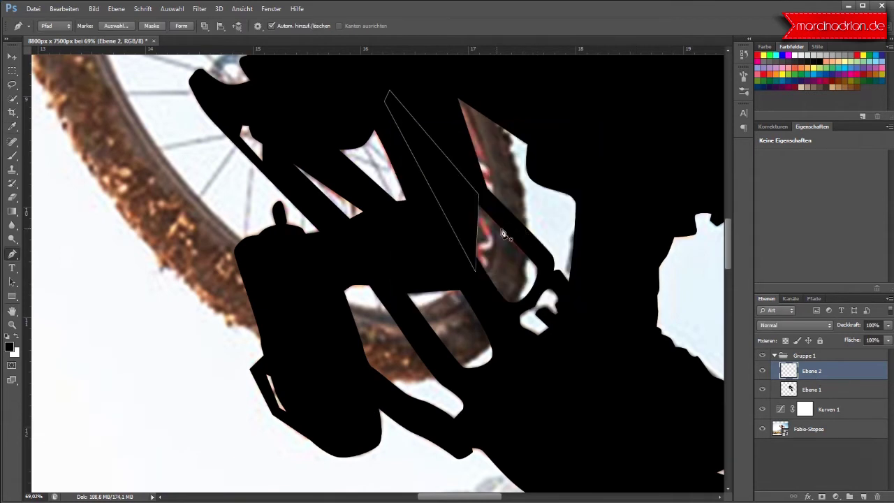
{"action": "right_click", "coordinate": [459, 222]}
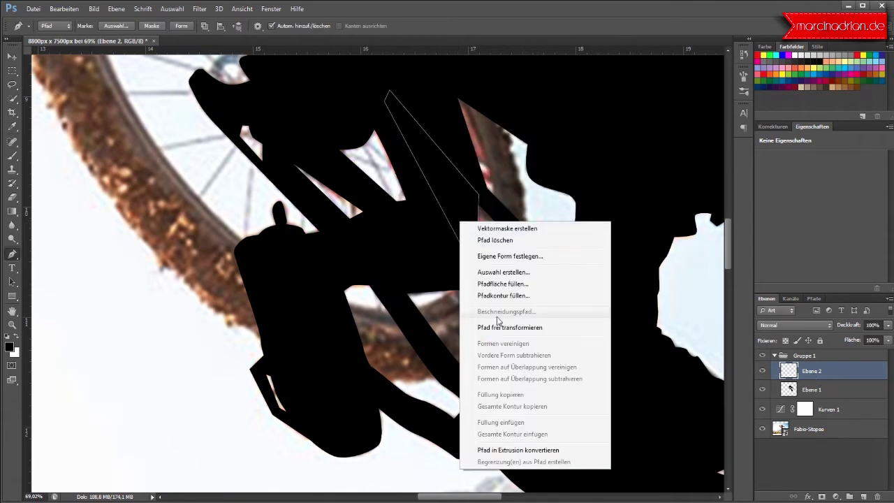
{"action": "left_click", "coordinate": [508, 241]}
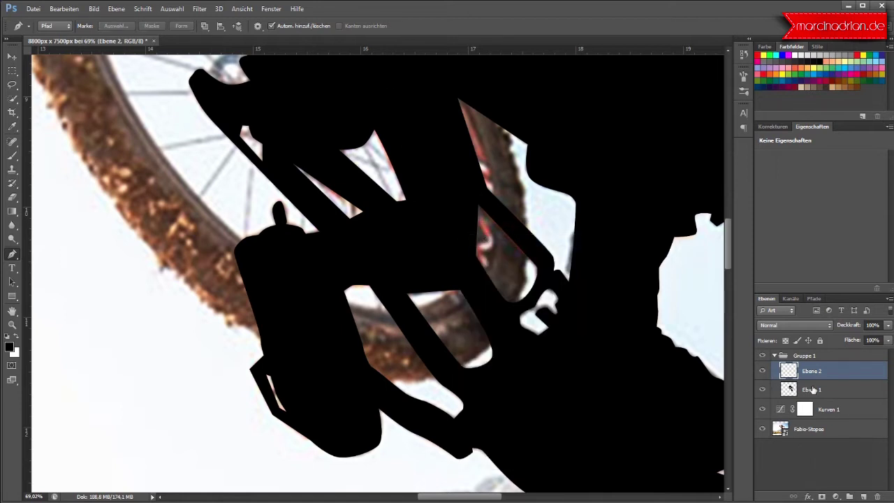
{"action": "left_click", "coordinate": [812, 389]}
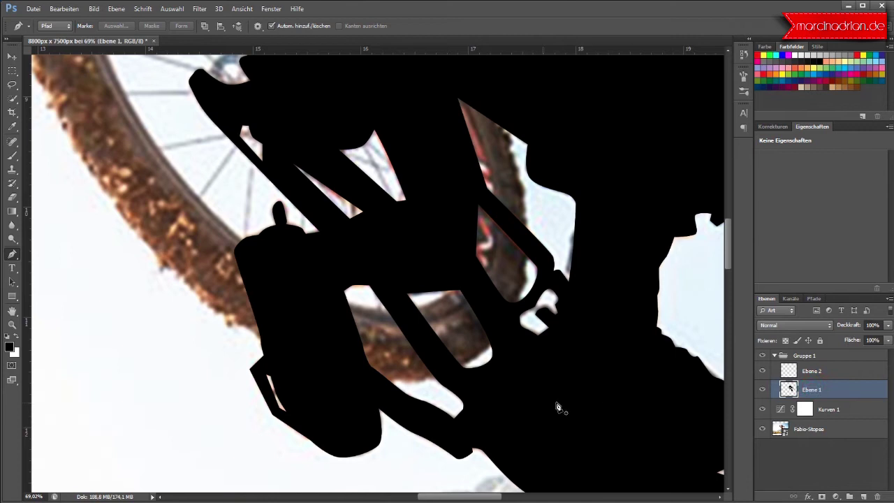
Draw a closed curved path bridging the left and right front fork legs
{"action": "scroll", "coordinate": [539, 393], "scroll_direction": "down", "scroll_amount": 2}
{"action": "scroll", "coordinate": [539, 393], "scroll_direction": "down", "scroll_amount": 2}
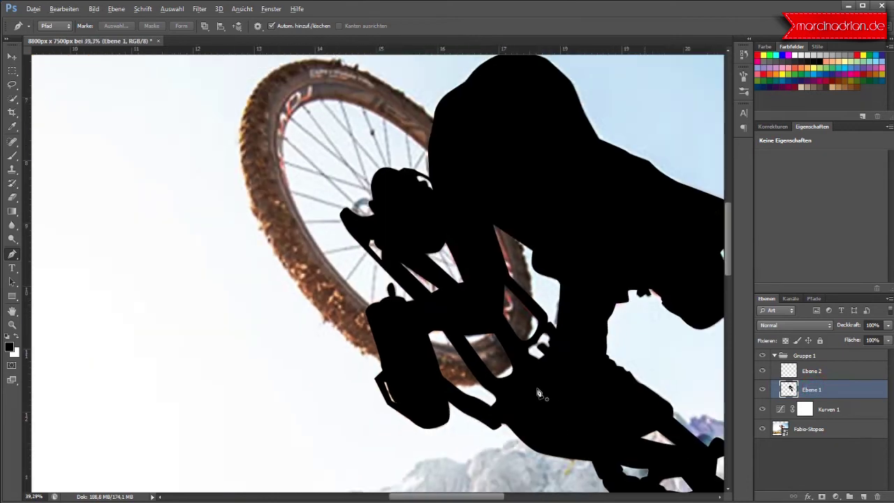
{"action": "scroll", "coordinate": [539, 393], "scroll_direction": "down", "scroll_amount": 1}
{"action": "scroll", "coordinate": [539, 393], "scroll_direction": "down", "scroll_amount": 1}
{"action": "scroll", "coordinate": [539, 393], "scroll_direction": "down", "scroll_amount": 2}
{"action": "scroll", "coordinate": [651, 414], "scroll_direction": "down", "scroll_amount": 2}
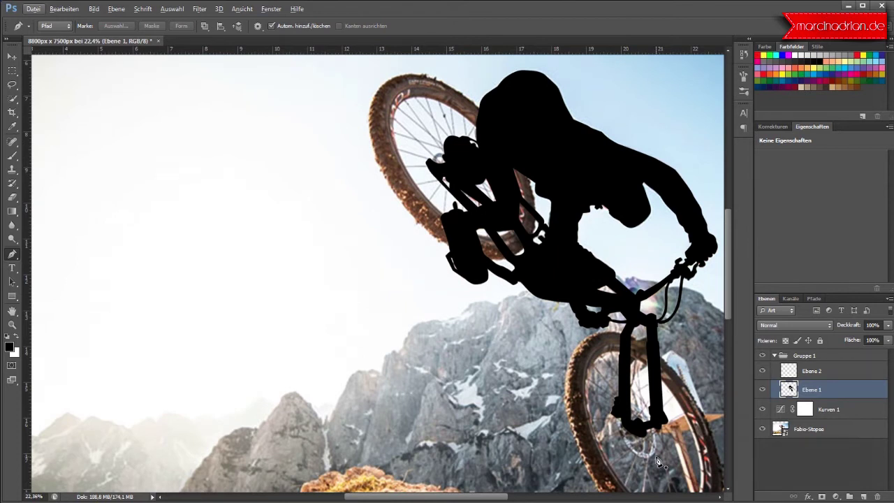
{"action": "scroll", "coordinate": [651, 360], "scroll_direction": "up", "scroll_amount": 2}
{"action": "scroll", "coordinate": [641, 364], "scroll_direction": "up", "scroll_amount": 2}
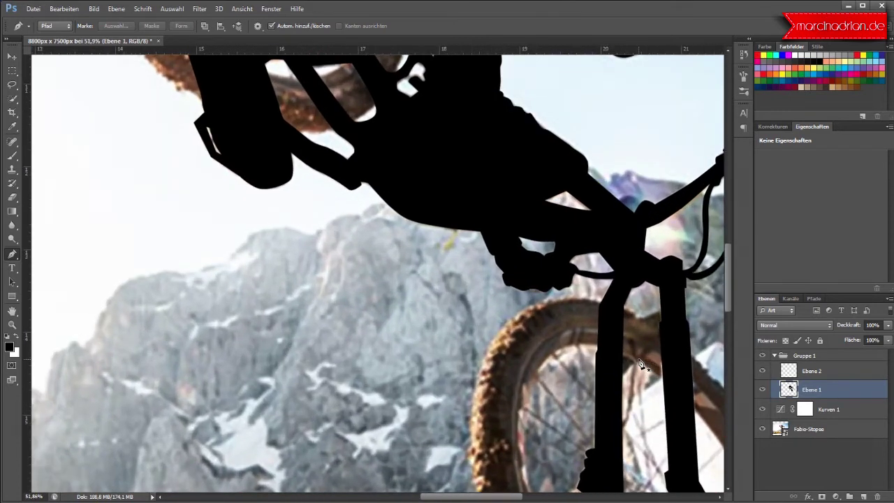
{"action": "scroll", "coordinate": [641, 365], "scroll_direction": "up", "scroll_amount": 1}
{"action": "left_click", "coordinate": [669, 342]}
{"action": "left_click_drag", "start_coordinate": [647, 339], "coordinate": [637, 344]}
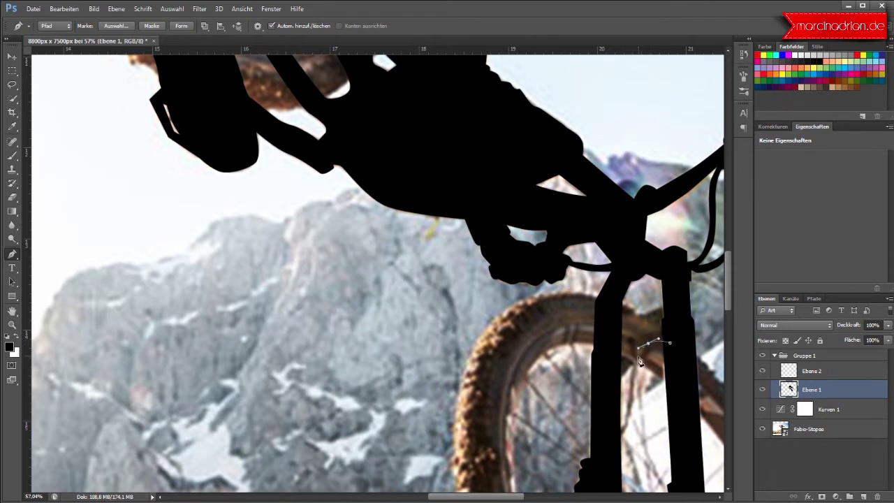
{"action": "left_click", "coordinate": [611, 386]}
{"action": "left_click", "coordinate": [612, 349]}
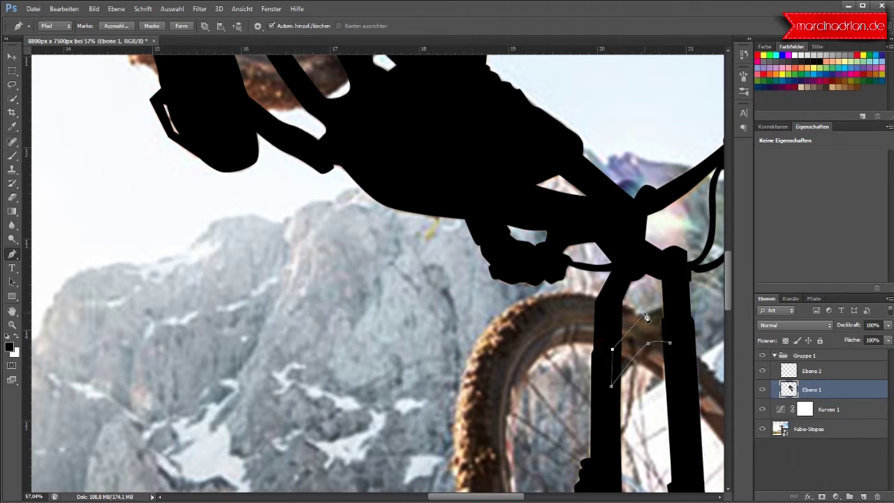
{"action": "left_click_drag", "start_coordinate": [643, 316], "coordinate": [668, 317]}
{"action": "left_click", "coordinate": [674, 325]}
{"action": "left_click", "coordinate": [671, 344]}
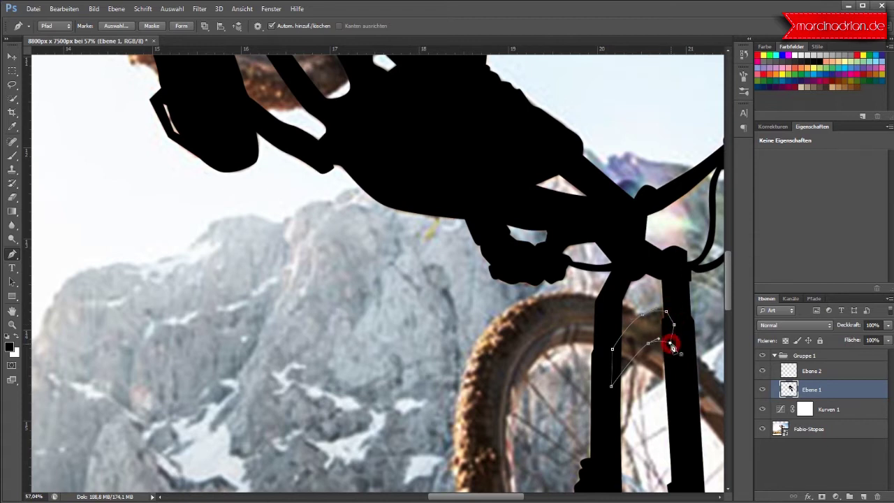
Fill the fork-bridge path with black and delete the path
{"action": "right_click", "coordinate": [662, 336]}
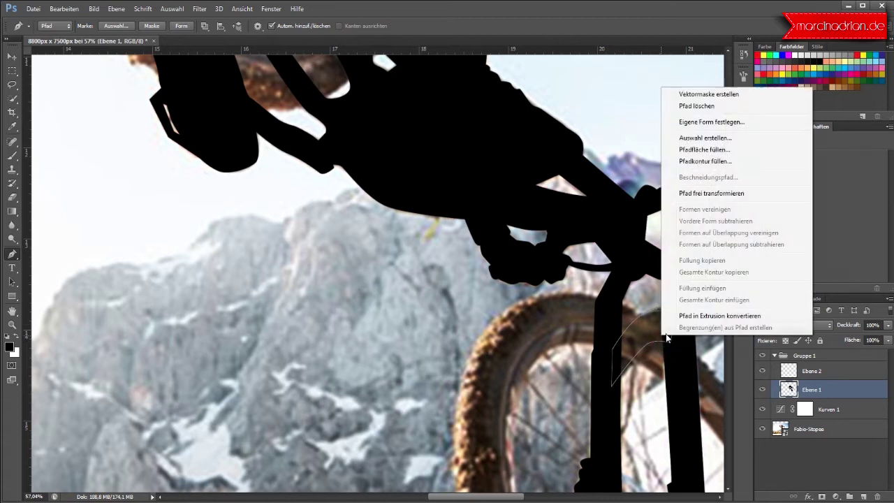
{"action": "left_click", "coordinate": [708, 151]}
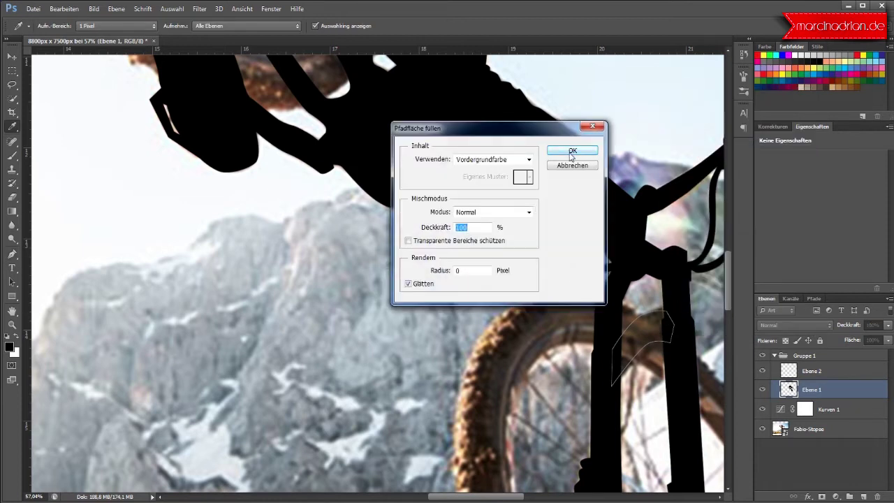
{"action": "left_click", "coordinate": [571, 152]}
{"action": "right_click", "coordinate": [636, 332]}
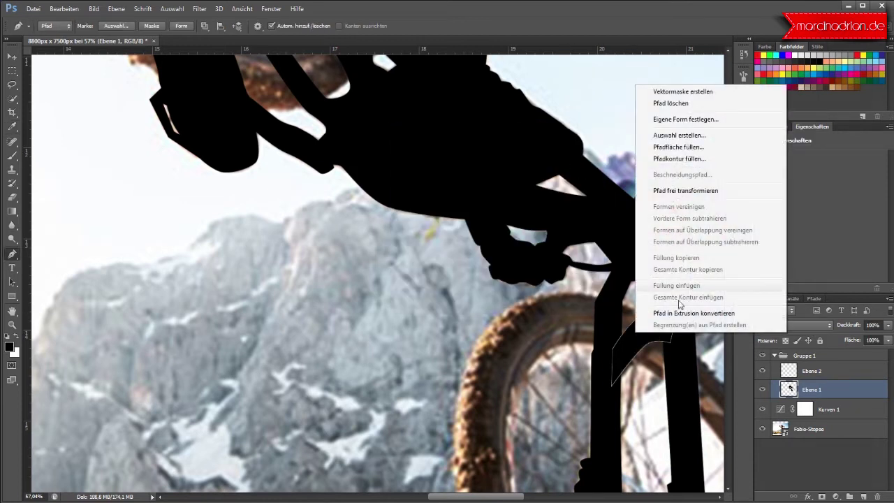
{"action": "left_click", "coordinate": [678, 102]}
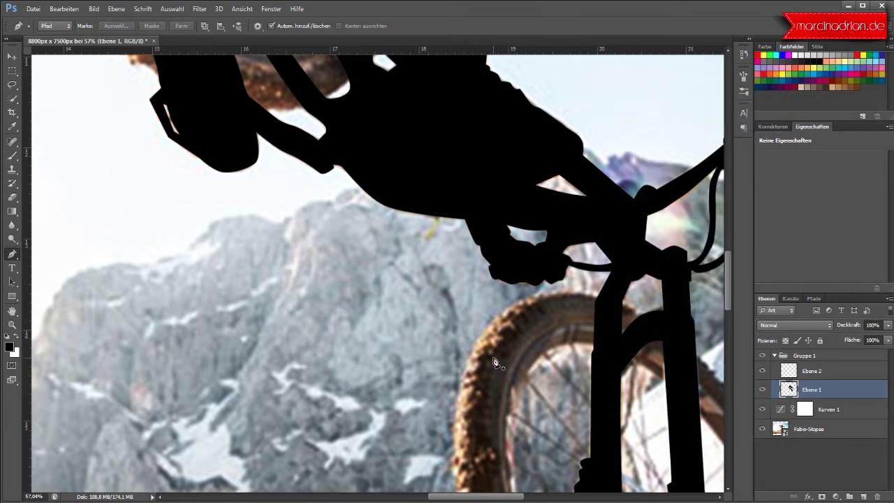
Zoom out and add a new empty layer, Ebene 3
{"action": "scroll", "coordinate": [494, 362], "scroll_direction": "down", "scroll_amount": 2}
{"action": "scroll", "coordinate": [492, 364], "scroll_direction": "down", "scroll_amount": 2}
{"action": "scroll", "coordinate": [492, 367], "scroll_direction": "down", "scroll_amount": 2}
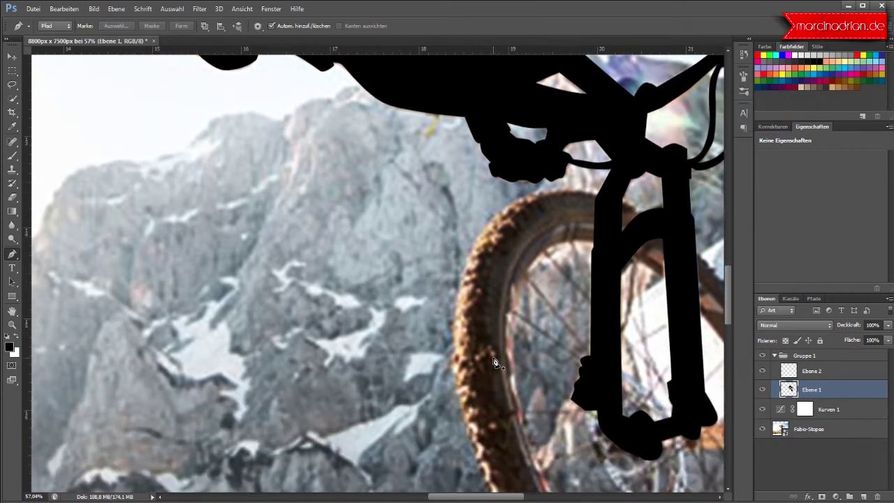
{"action": "scroll", "coordinate": [494, 364], "scroll_direction": "down", "scroll_amount": 2, "text": "alt"}
{"action": "scroll", "coordinate": [500, 362], "scroll_direction": "down", "scroll_amount": 2, "text": "alt"}
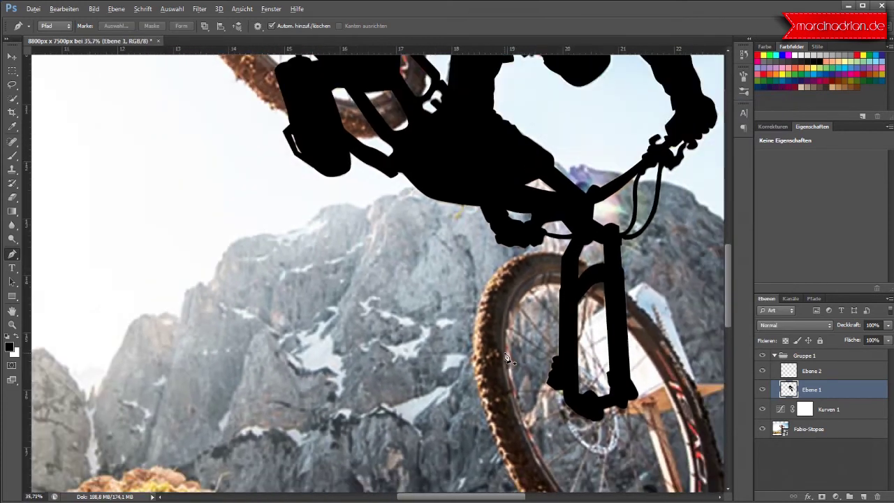
{"action": "scroll", "coordinate": [506, 360], "scroll_direction": "down", "scroll_amount": 2, "text": "alt"}
{"action": "scroll", "coordinate": [508, 357], "scroll_direction": "down", "scroll_amount": 2}
{"action": "scroll", "coordinate": [531, 357], "scroll_direction": "down", "scroll_amount": 1}
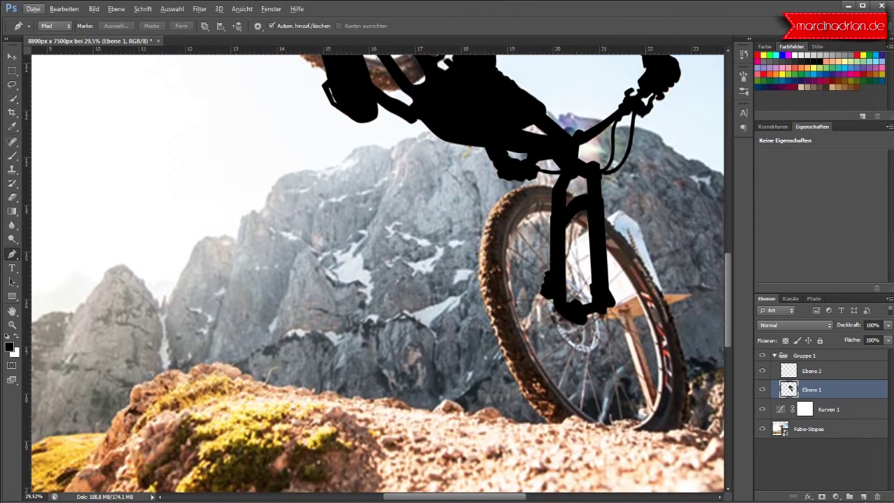
{"action": "left_click", "coordinate": [863, 496]}
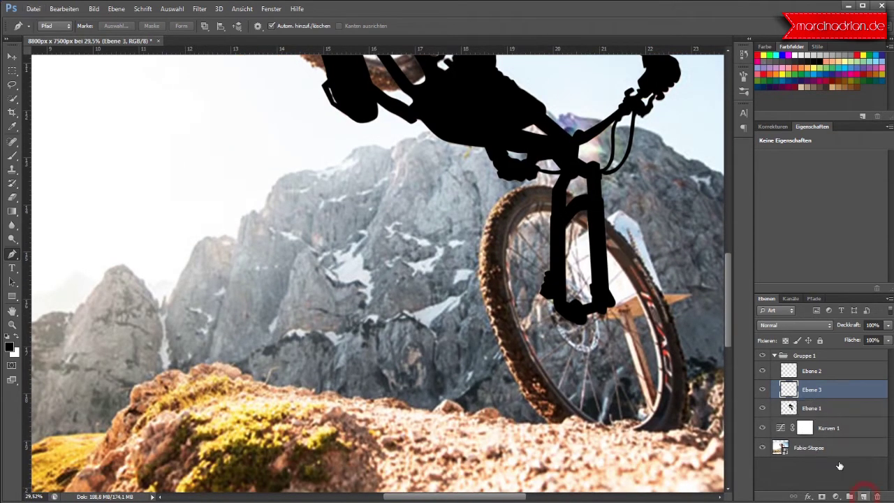
Move Ebene 3 below Ebene 1 and draw an ellipse over the front wheel
{"action": "left_click", "coordinate": [12, 299]}
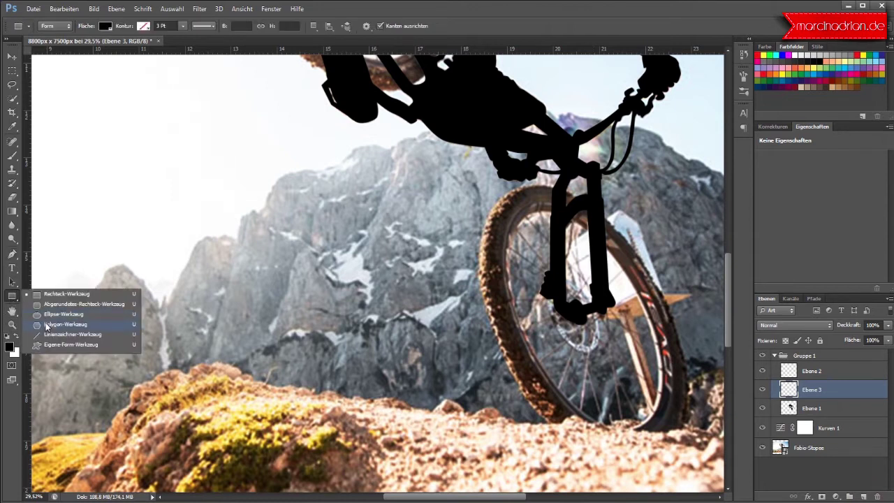
{"action": "left_click", "coordinate": [48, 316]}
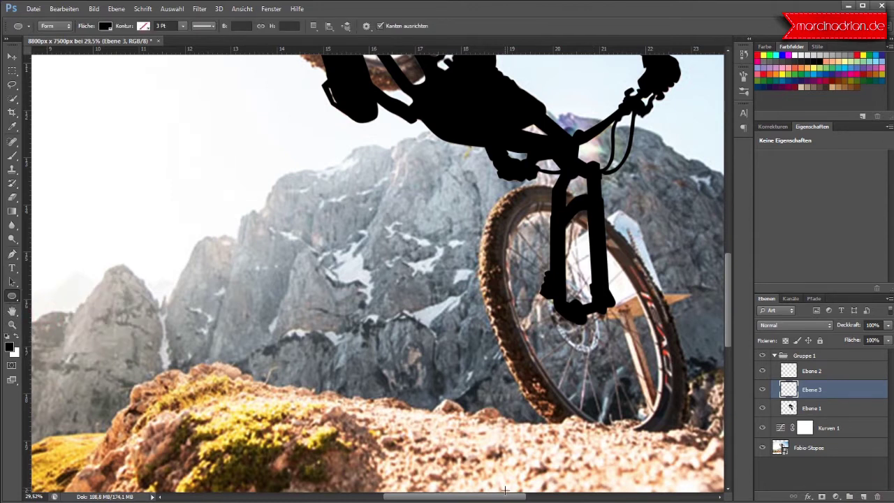
{"action": "left_click_drag", "start_coordinate": [504, 498], "coordinate": [524, 497]}
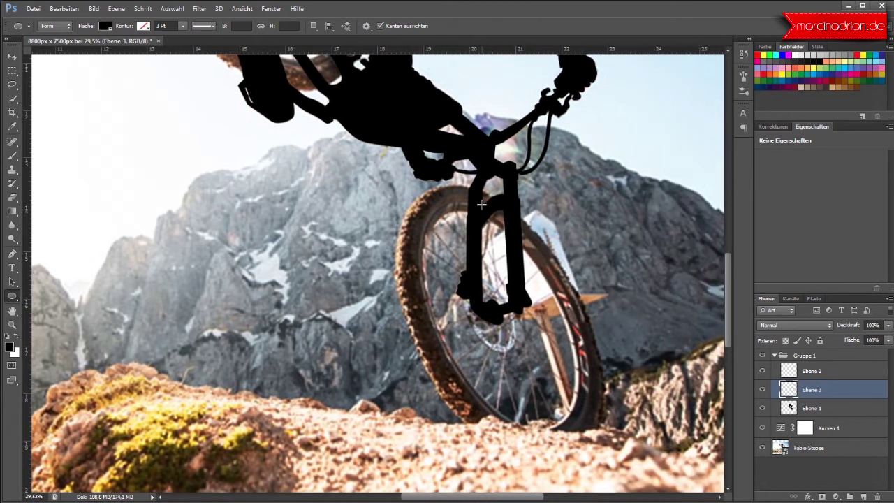
{"action": "mouse_move", "coordinate": [842, 391]}
{"action": "left_mouse_down"}
{"action": "mouse_move", "coordinate": [839, 419]}
{"action": "mouse_move", "coordinate": [838, 399]}
{"action": "left_mouse_up"}
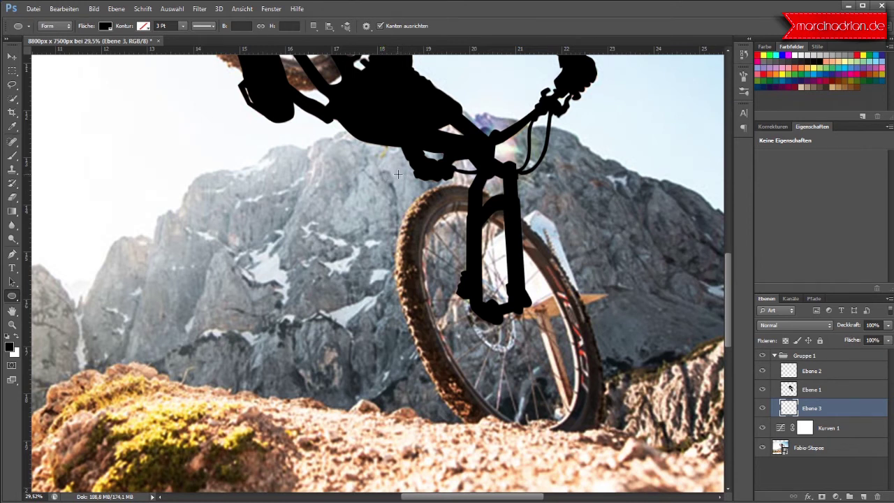
{"action": "mouse_move", "coordinate": [398, 171]}
{"action": "left_mouse_down"}
{"action": "mouse_move", "coordinate": [617, 443]}
{"action": "mouse_move", "coordinate": [619, 475]}
{"action": "left_mouse_up"}
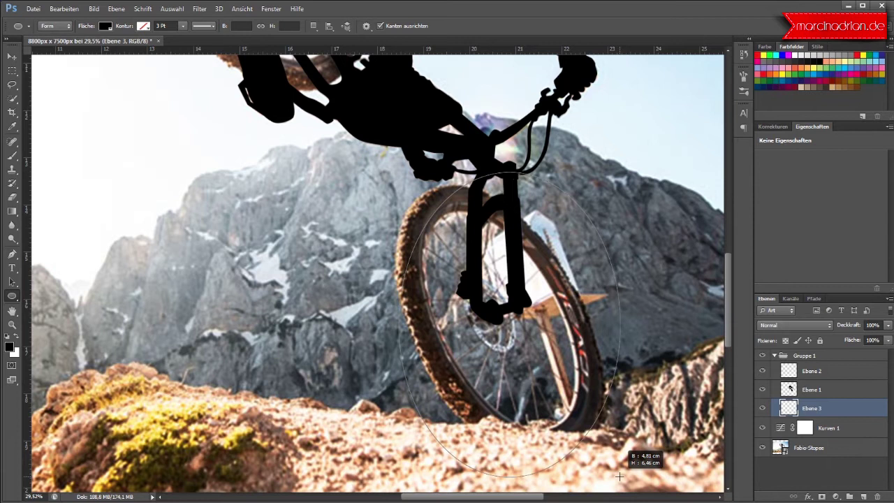
{"action": "left_click_drag", "start_coordinate": [619, 476], "coordinate": [620, 474]}
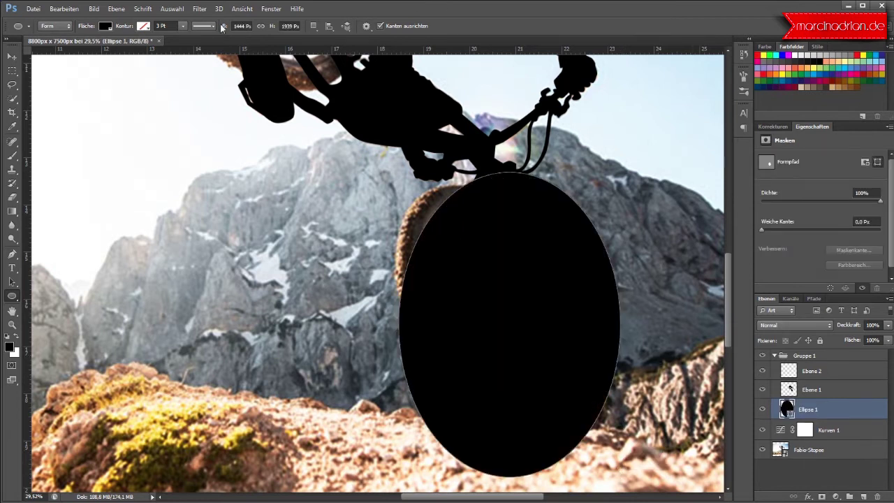
Give the ellipse no fill, a 10.08 Pt black stroke, and 65% layer opacity
{"action": "left_click", "coordinate": [105, 27]}
{"action": "left_click", "coordinate": [52, 47]}
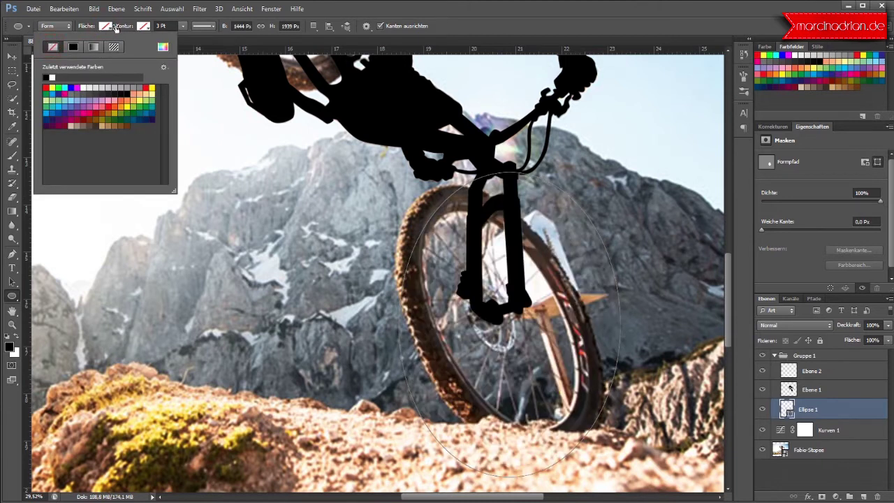
{"action": "left_click", "coordinate": [144, 27]}
{"action": "left_click", "coordinate": [111, 47]}
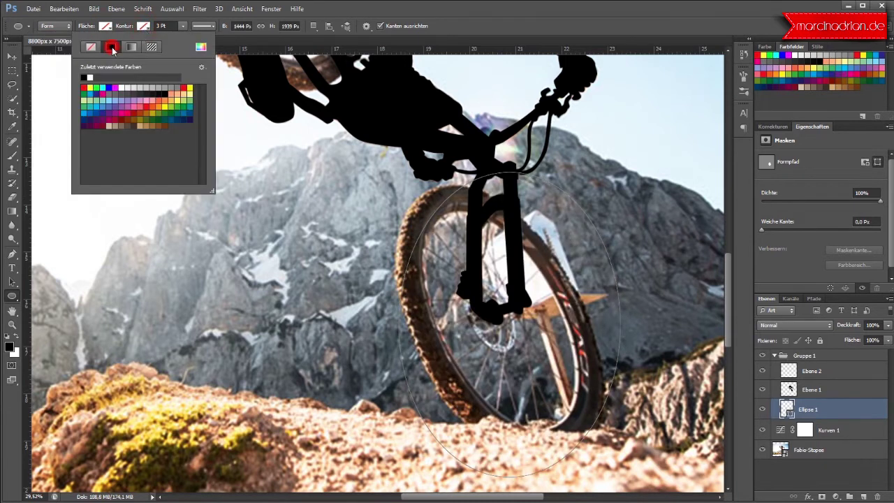
{"action": "left_click", "coordinate": [182, 26]}
{"action": "left_click_drag", "start_coordinate": [197, 37], "coordinate": [189, 37]}
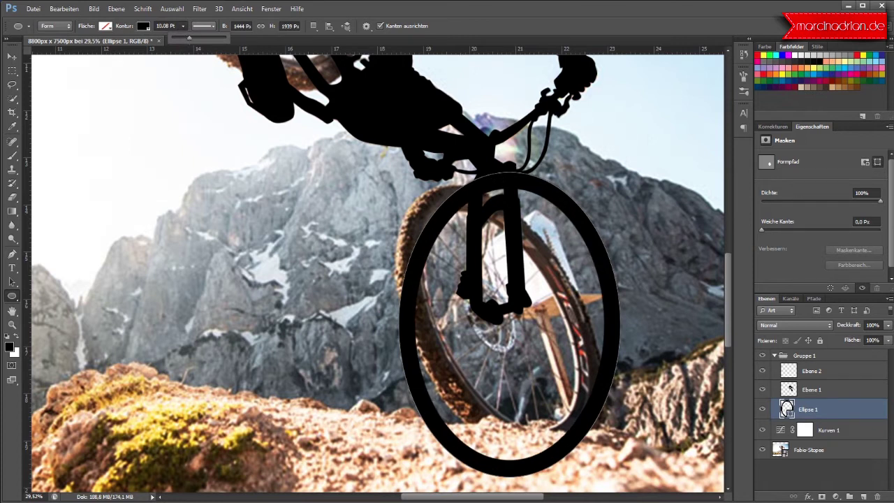
{"action": "left_click", "coordinate": [888, 325]}
{"action": "left_click_drag", "start_coordinate": [879, 340], "coordinate": [870, 340]}
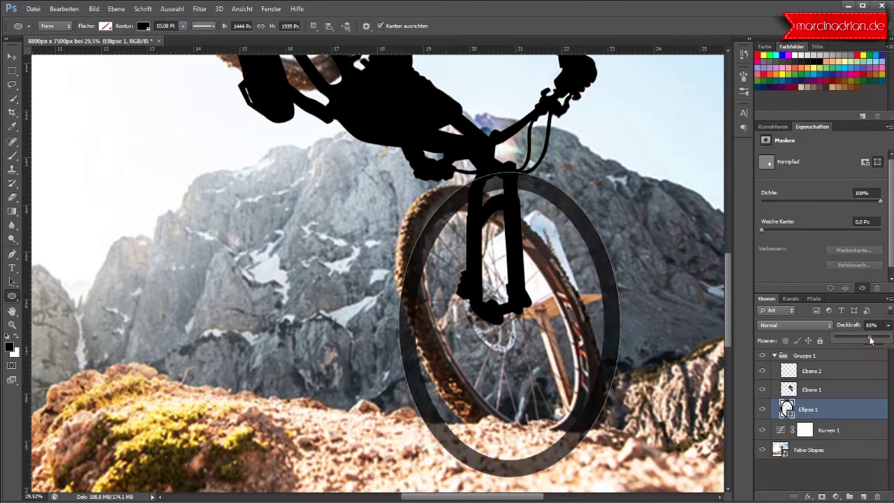
Free Transform the ellipse ring, rotating and shrinking it to match the tilted front wheel
{"action": "left_click", "coordinate": [12, 56]}
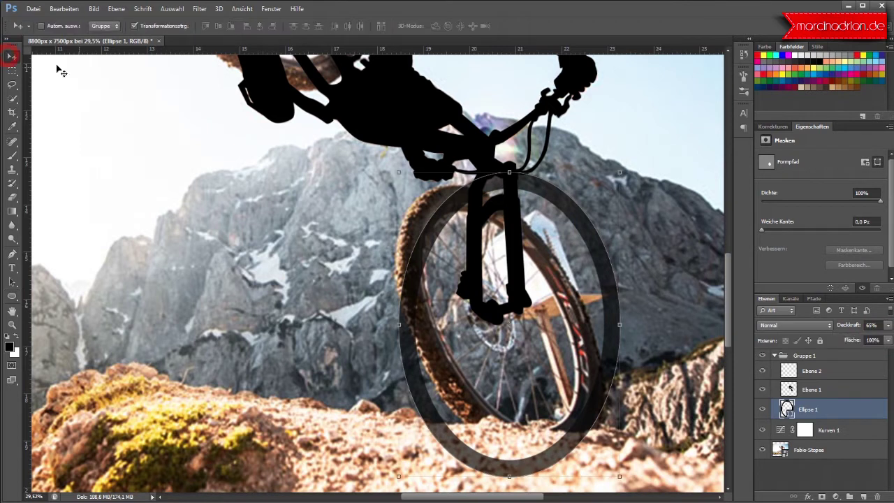
{"action": "left_click_drag", "start_coordinate": [628, 165], "coordinate": [556, 122]}
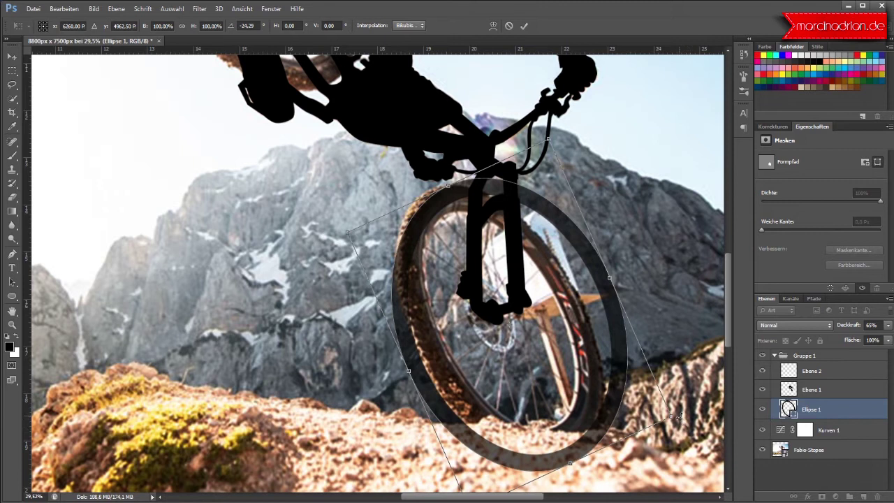
{"action": "left_click_drag", "start_coordinate": [671, 419], "coordinate": [655, 407]}
{"action": "left_click_drag", "start_coordinate": [541, 144], "coordinate": [520, 147]}
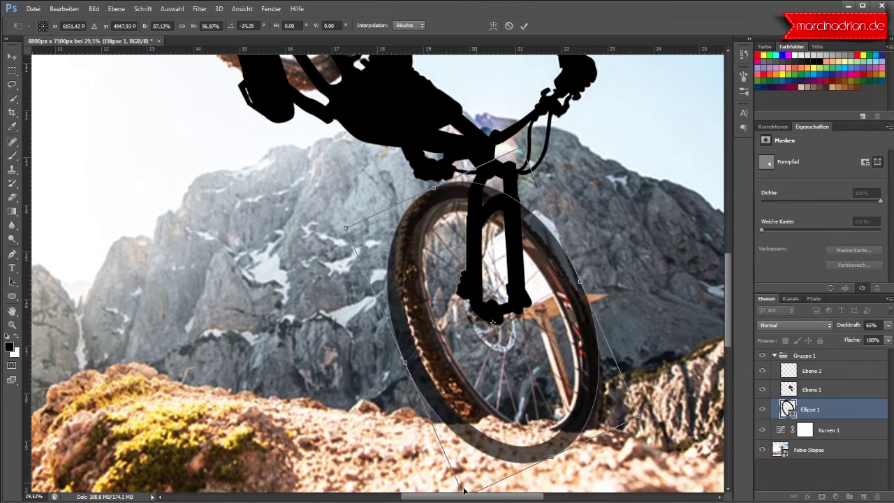
{"action": "scroll", "coordinate": [484, 476], "scroll_direction": "down", "scroll_amount": 2}
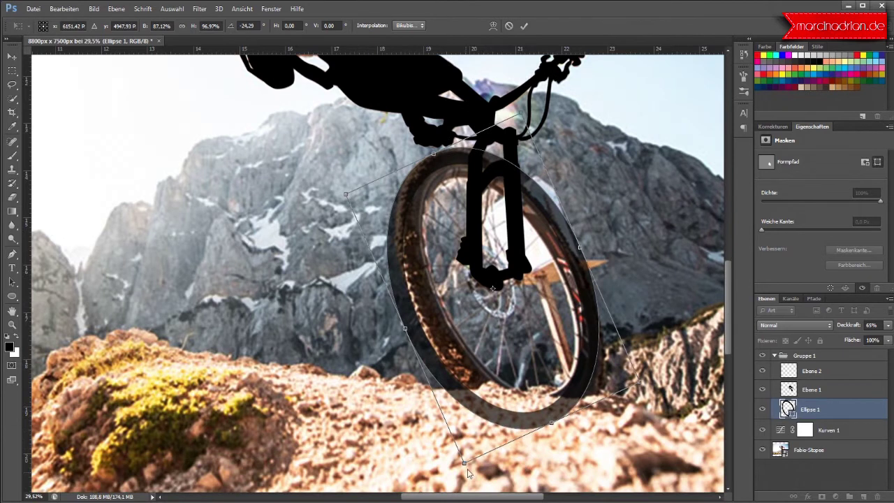
{"action": "left_click_drag", "start_coordinate": [464, 464], "coordinate": [474, 451]}
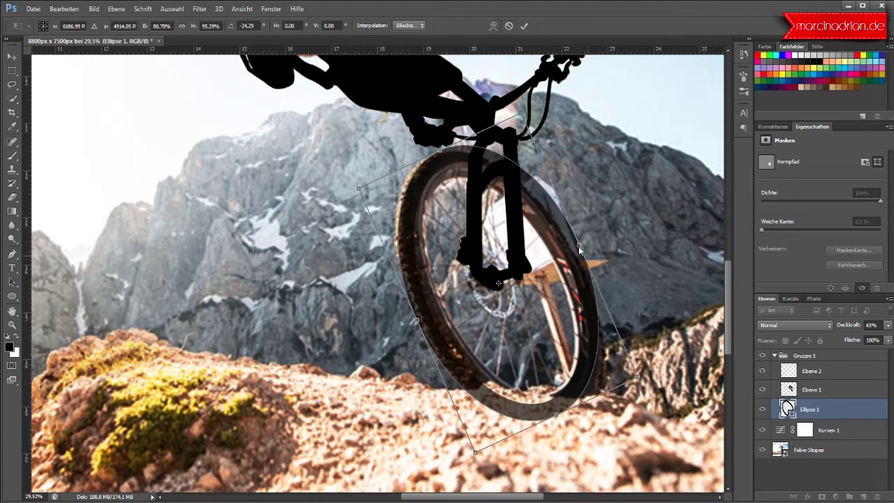
{"action": "left_click_drag", "start_coordinate": [645, 381], "coordinate": [653, 377]}
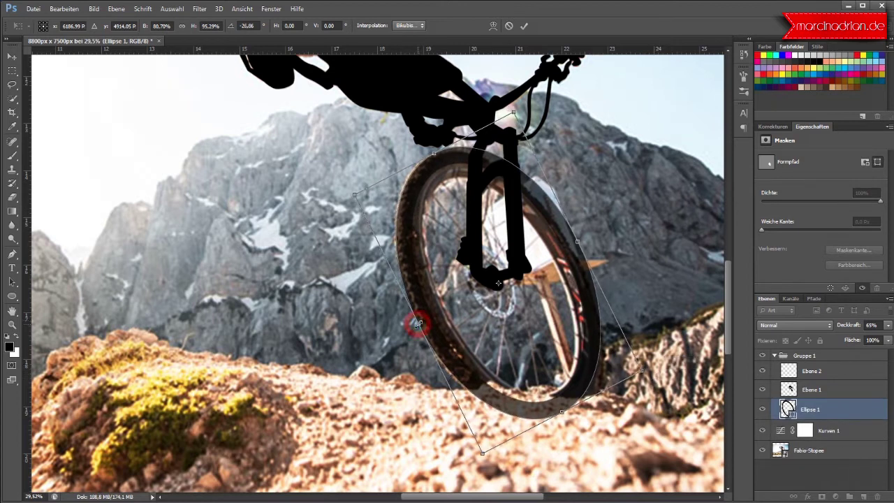
{"action": "left_click_drag", "start_coordinate": [418, 325], "coordinate": [416, 326]}
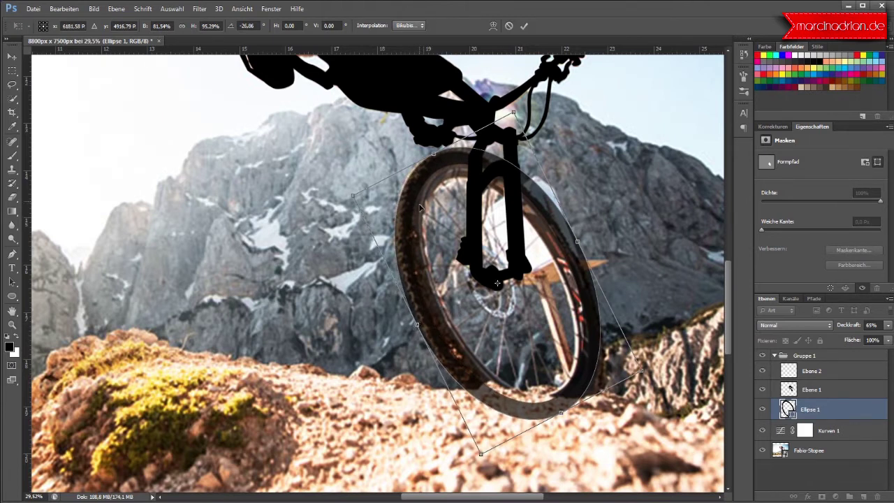
{"action": "left_click_drag", "start_coordinate": [433, 153], "coordinate": [430, 149]}
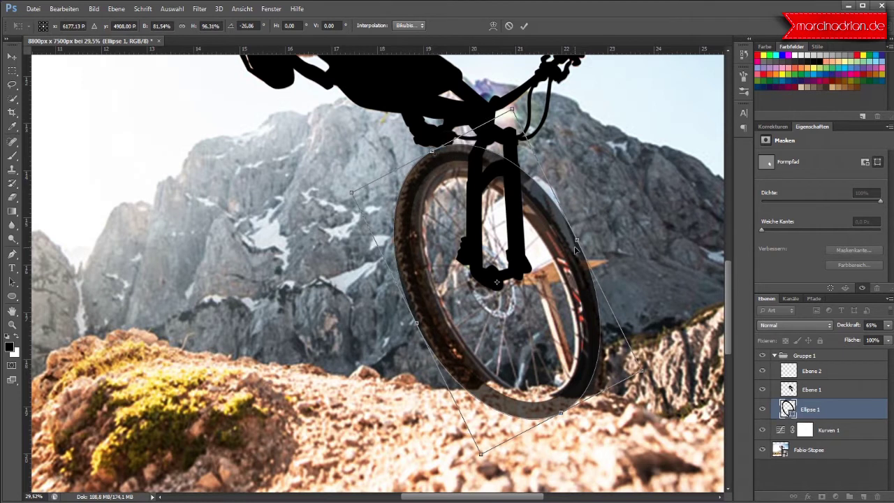
{"action": "left_click_drag", "start_coordinate": [576, 241], "coordinate": [572, 246]}
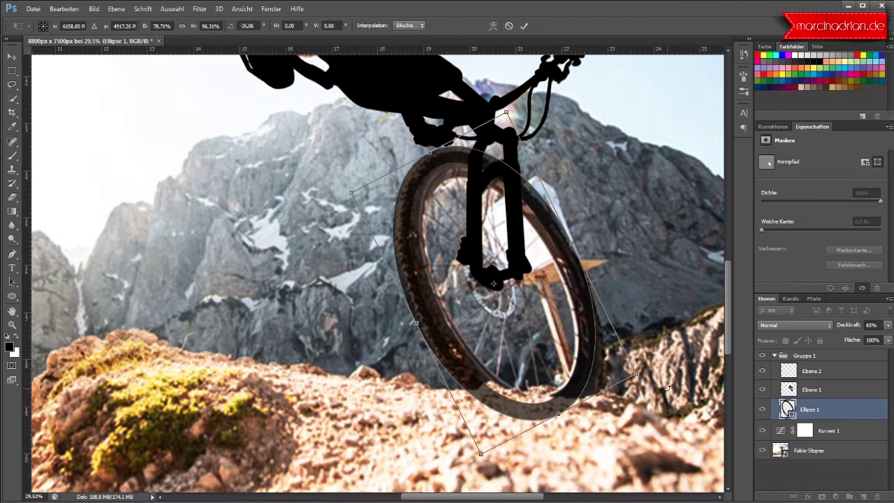
Try rotating the ring to about -30.5°, cancel the transform, and delete the Ellipse 1 layer
{"action": "left_click", "coordinate": [763, 410]}
{"action": "left_click_drag", "start_coordinate": [635, 374], "coordinate": [641, 381]}
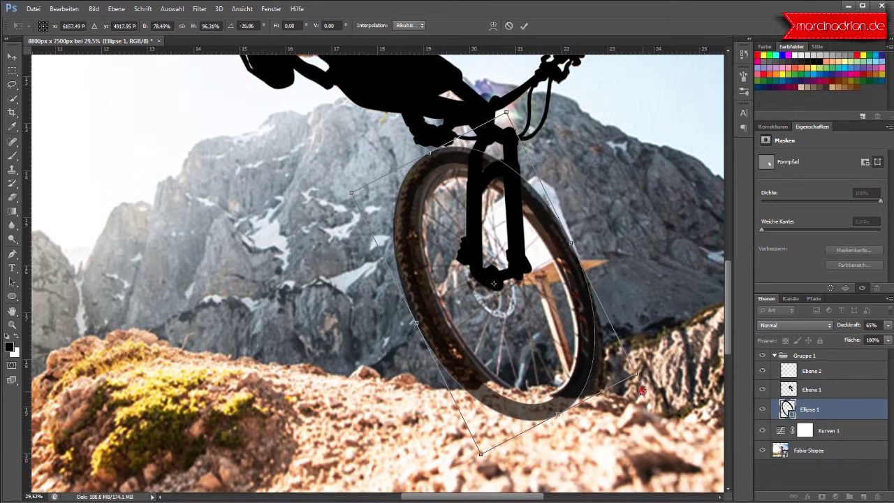
{"action": "left_click_drag", "start_coordinate": [650, 392], "coordinate": [656, 384]}
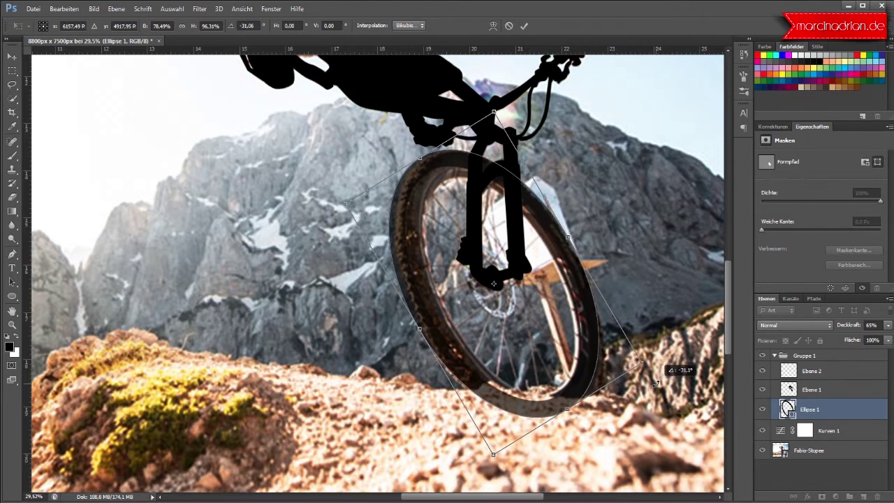
{"action": "left_click_drag", "start_coordinate": [578, 269], "coordinate": [582, 273]}
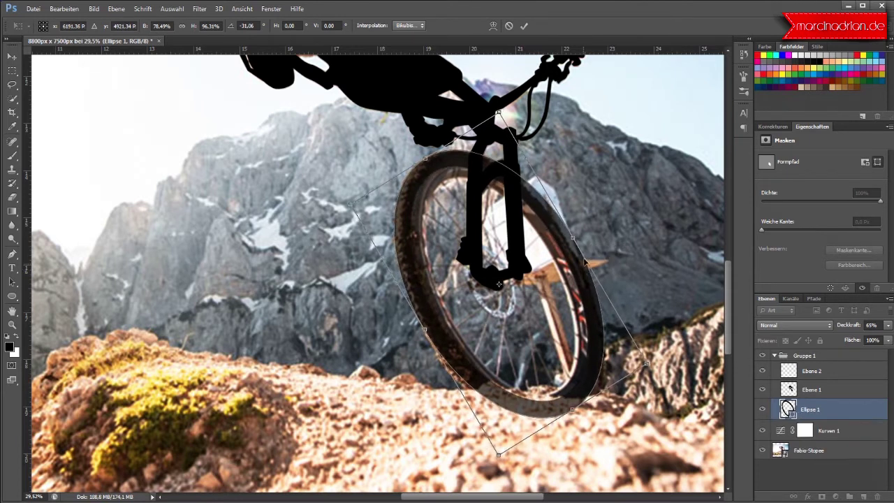
{"action": "left_click_drag", "start_coordinate": [573, 238], "coordinate": [569, 241]}
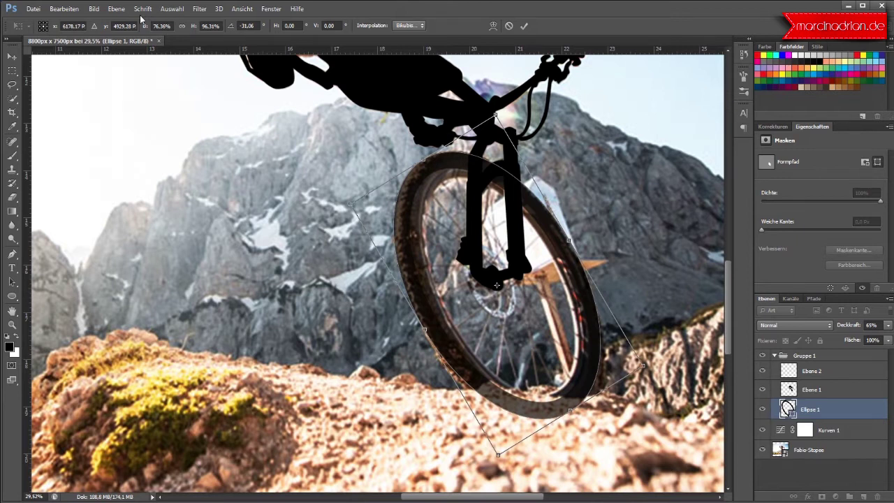
{"action": "left_click", "coordinate": [508, 26]}
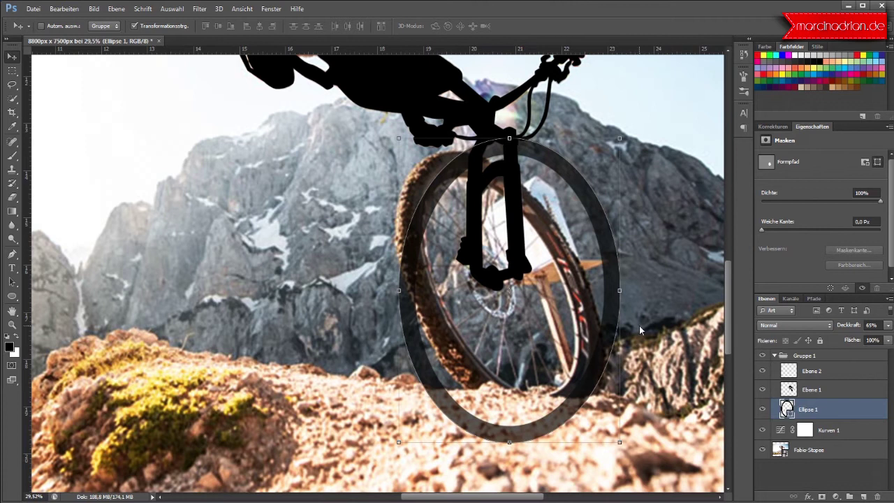
{"action": "left_click_drag", "start_coordinate": [620, 290], "coordinate": [665, 292]}
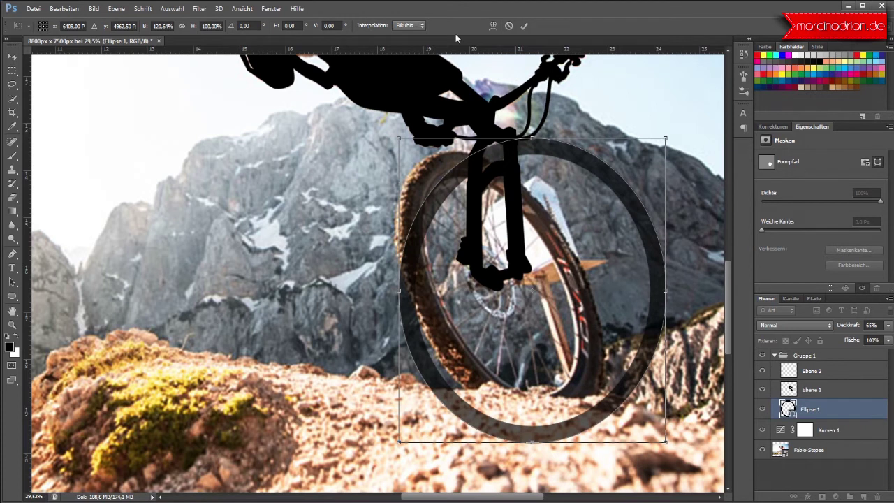
{"action": "left_click", "coordinate": [509, 26]}
{"action": "left_click_drag", "start_coordinate": [858, 409], "coordinate": [878, 496]}
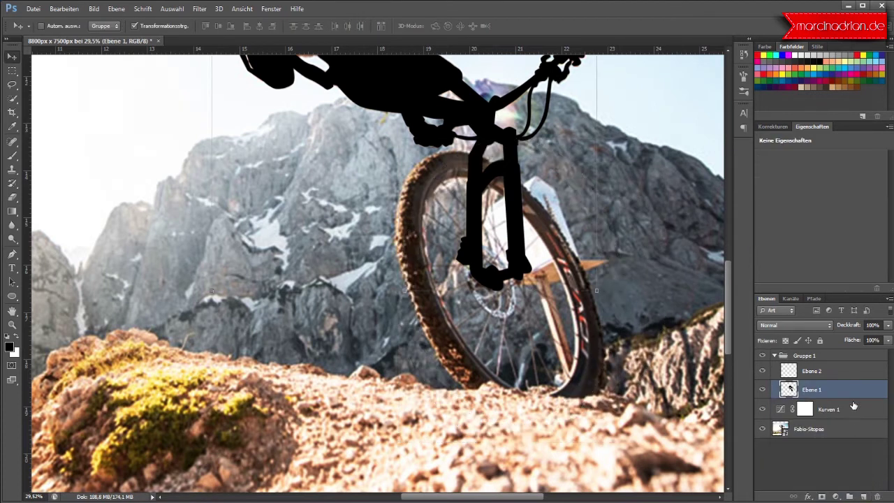
Add a layer below Ebene 1 and draw a 1796 × 1796 px black circle over the front wheel
{"action": "left_click", "coordinate": [863, 495]}
{"action": "left_click_drag", "start_coordinate": [837, 387], "coordinate": [835, 413]}
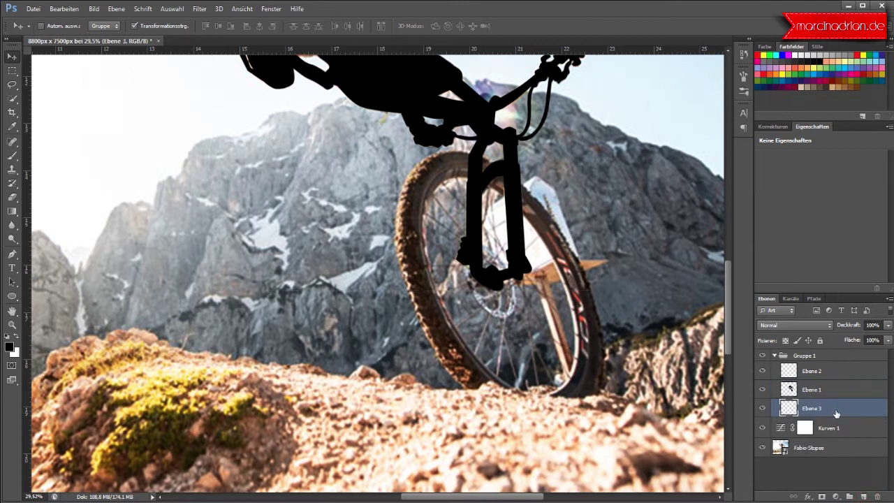
{"action": "left_click", "coordinate": [11, 296]}
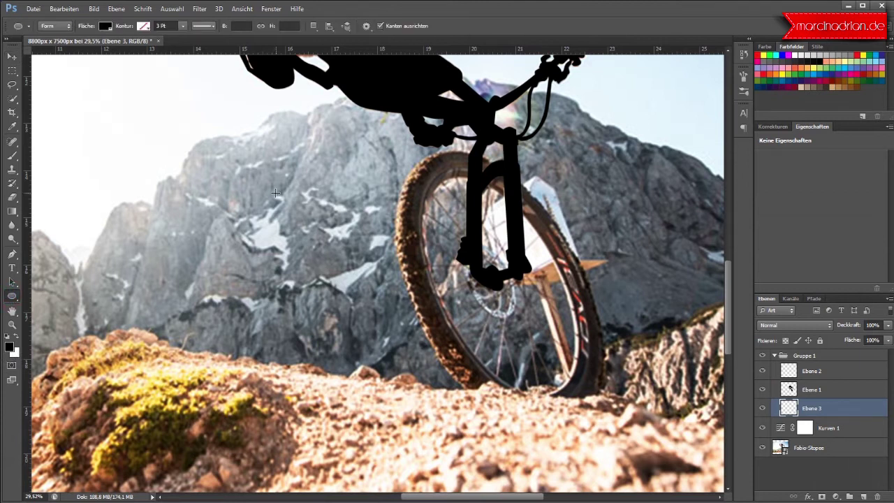
{"action": "left_click_drag", "start_coordinate": [276, 154], "coordinate": [551, 455]}
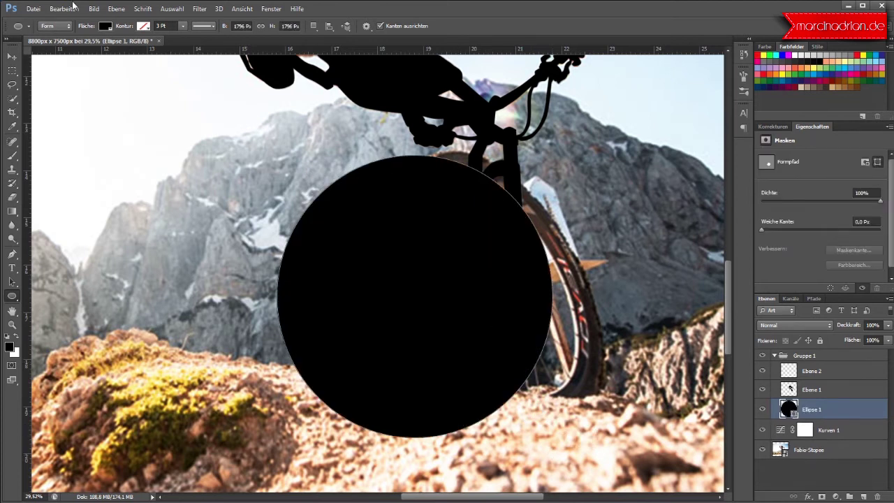
{"action": "left_click", "coordinate": [106, 26]}
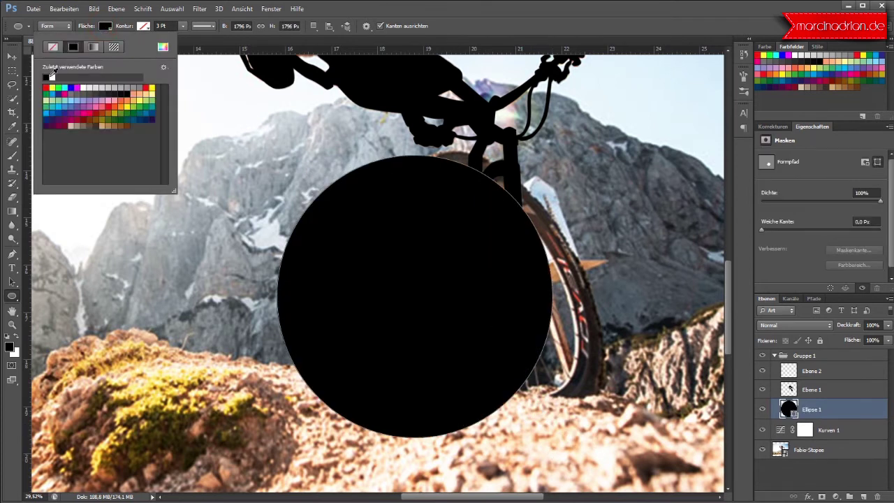
Set the circle to no fill, a black 13.04 Pt stroke, and 57% layer opacity
{"action": "left_click", "coordinate": [54, 51]}
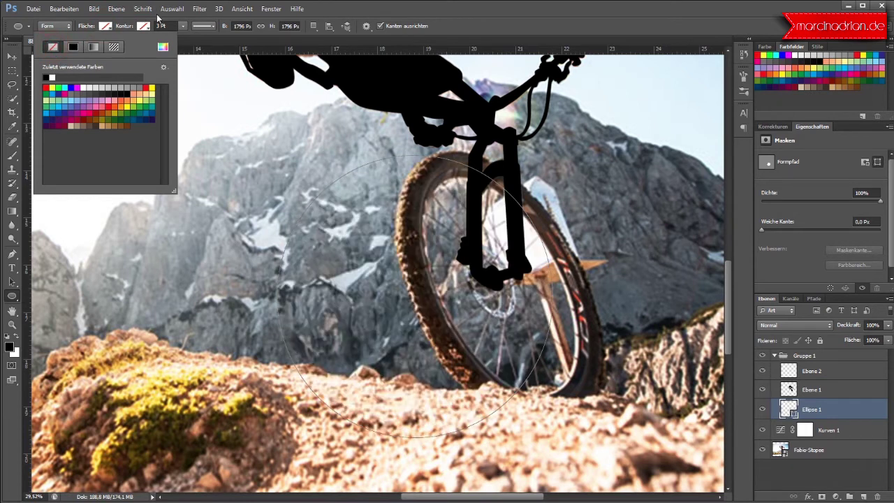
{"action": "left_click", "coordinate": [143, 26]}
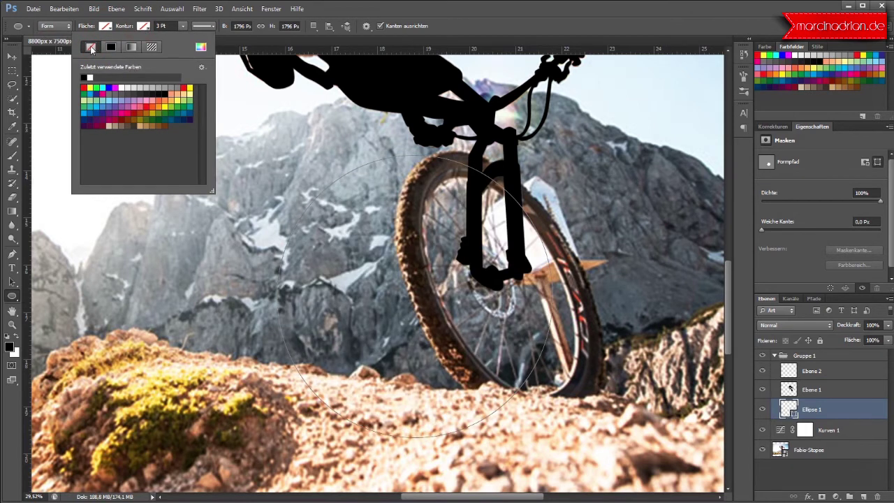
{"action": "left_click", "coordinate": [110, 47]}
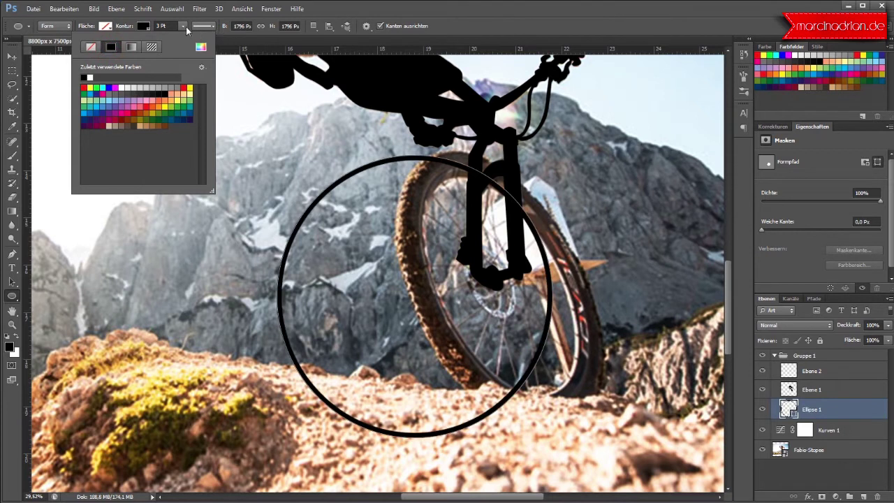
{"action": "left_click", "coordinate": [183, 25]}
{"action": "left_click_drag", "start_coordinate": [185, 39], "coordinate": [192, 41]}
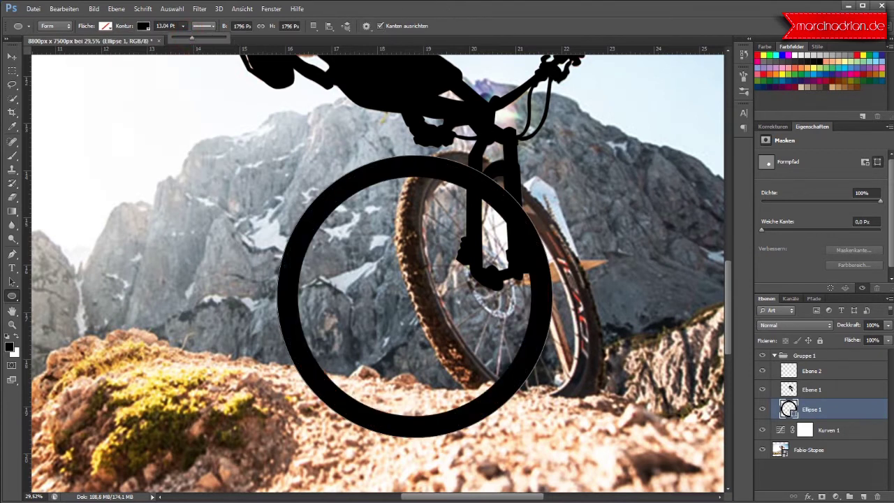
{"action": "left_click", "coordinate": [888, 325]}
{"action": "left_click_drag", "start_coordinate": [886, 338], "coordinate": [865, 340]}
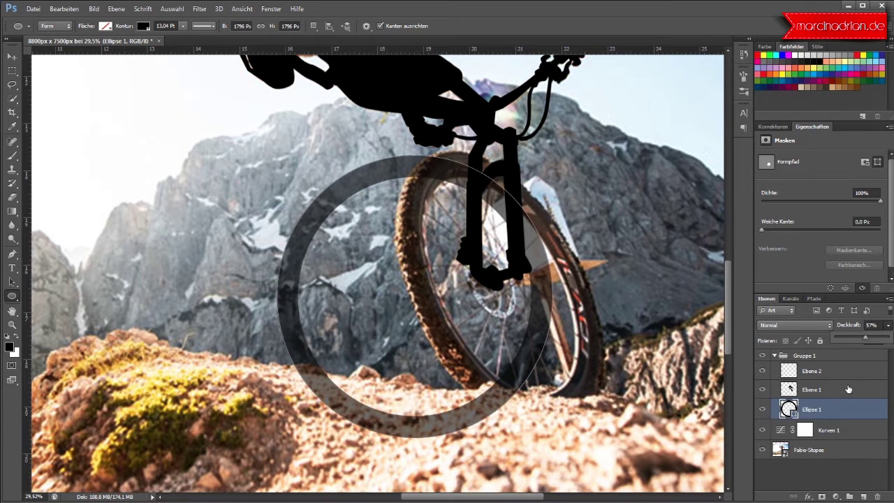
Thicken the ring stroke to 16 Pt and duplicate it as Ellipse 1 Kopie
{"action": "left_click", "coordinate": [849, 410]}
{"action": "left_click_drag", "start_coordinate": [850, 410], "coordinate": [857, 410]}
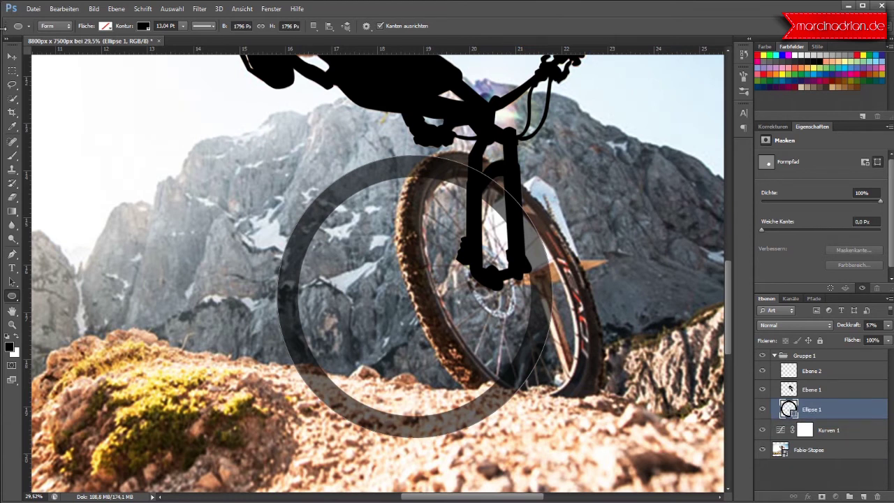
{"action": "left_click", "coordinate": [182, 25]}
{"action": "left_click", "coordinate": [184, 36]}
{"action": "left_click_drag", "start_coordinate": [186, 39], "coordinate": [185, 41]}
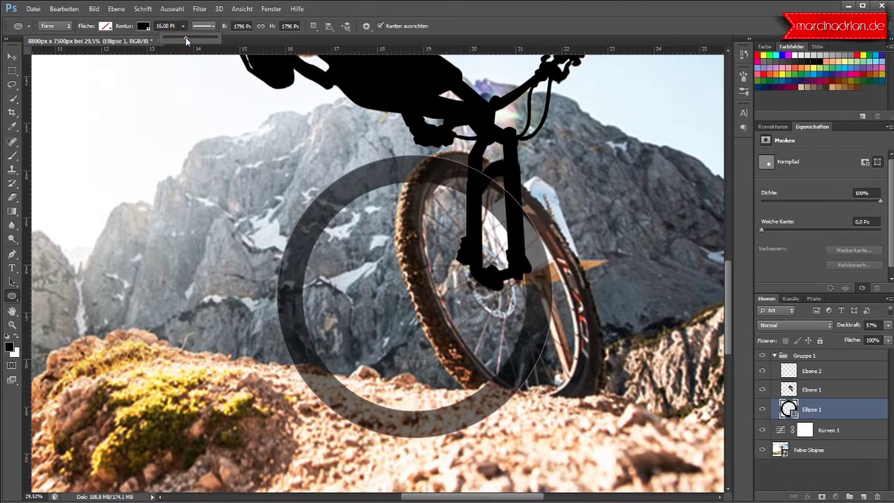
{"action": "left_click", "coordinate": [11, 56]}
{"action": "left_click_drag", "start_coordinate": [859, 410], "coordinate": [863, 497]}
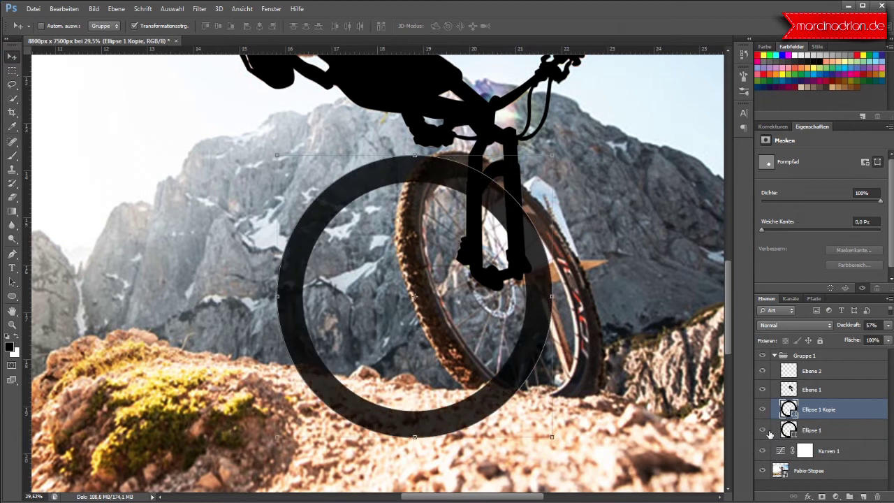
Hide Ellipse 1 and rasterize the Ellipse 1 Kopie ring
{"action": "left_click", "coordinate": [762, 430]}
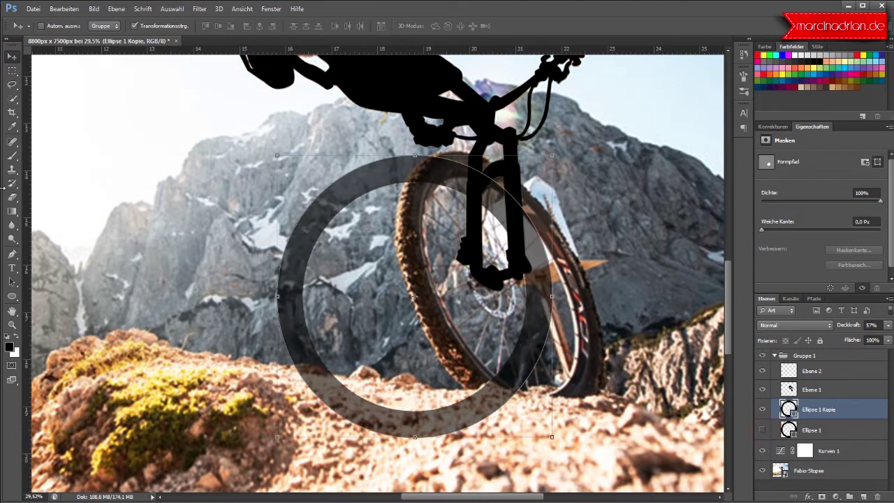
{"action": "left_click", "coordinate": [12, 155]}
{"action": "left_click", "coordinate": [306, 231]}
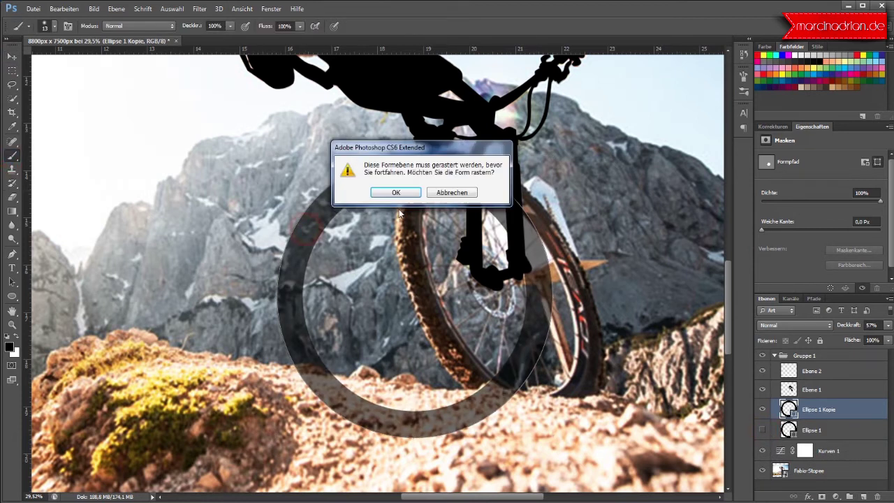
{"action": "left_click", "coordinate": [409, 191]}
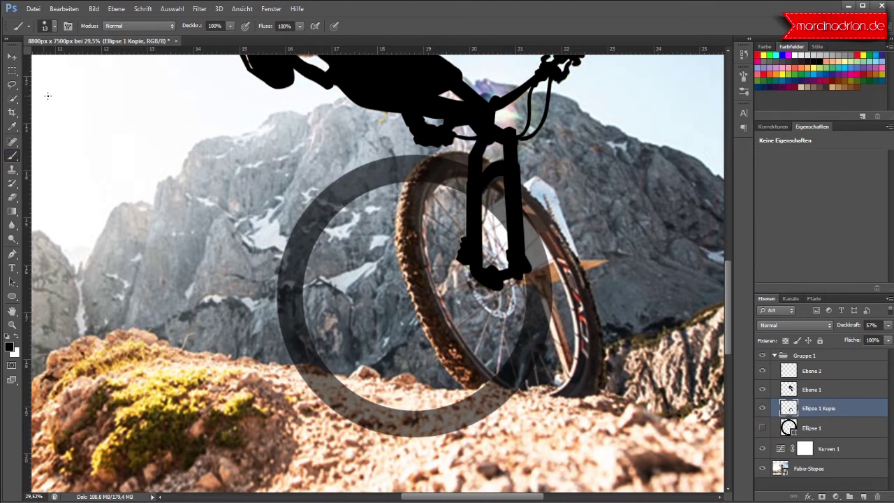
Move the ring copy right, squeeze it narrower, and tilt it onto the front tyre
{"action": "left_click", "coordinate": [11, 55]}
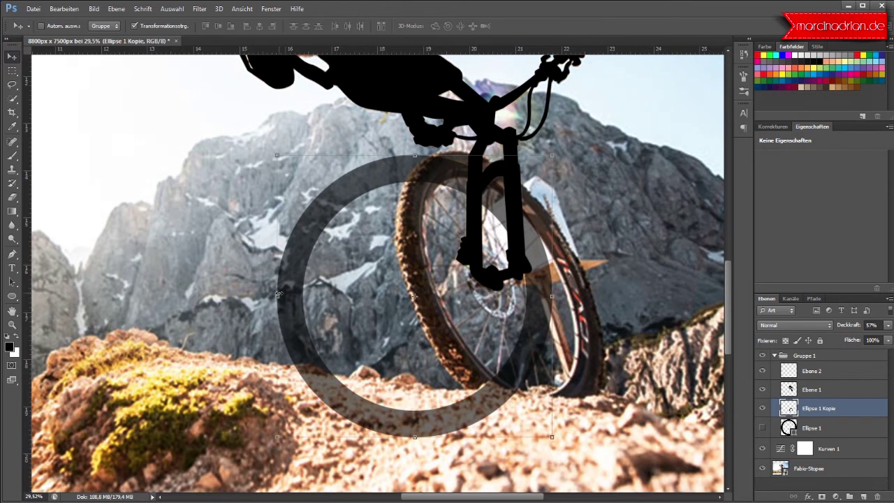
{"action": "left_click_drag", "start_coordinate": [407, 174], "coordinate": [452, 172]}
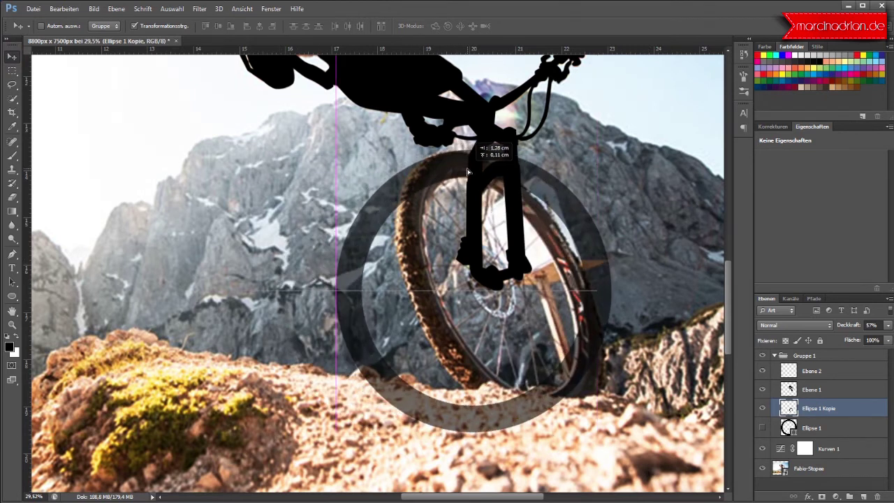
{"action": "left_click_drag", "start_coordinate": [452, 172], "coordinate": [458, 173]}
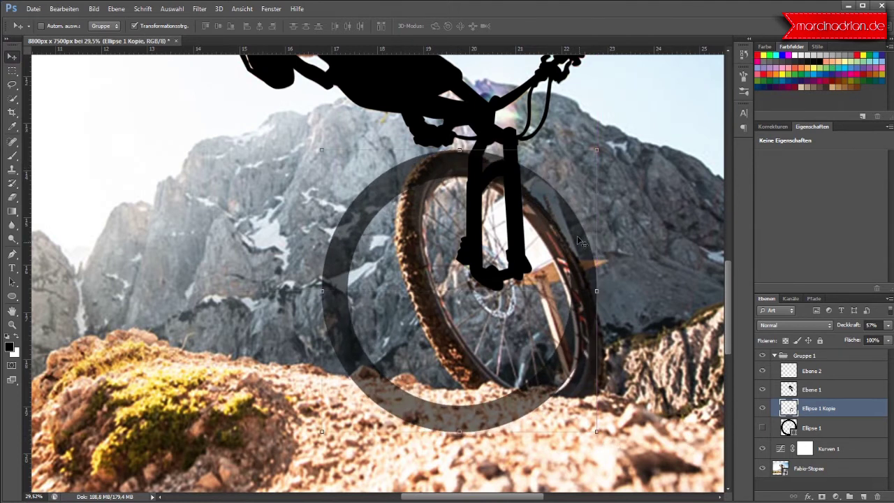
{"action": "left_click_drag", "start_coordinate": [596, 291], "coordinate": [502, 294]}
{"action": "mouse_move", "coordinate": [504, 440]}
{"action": "left_mouse_down"}
{"action": "mouse_move", "coordinate": [556, 423]}
{"action": "mouse_move", "coordinate": [573, 406]}
{"action": "left_mouse_up"}
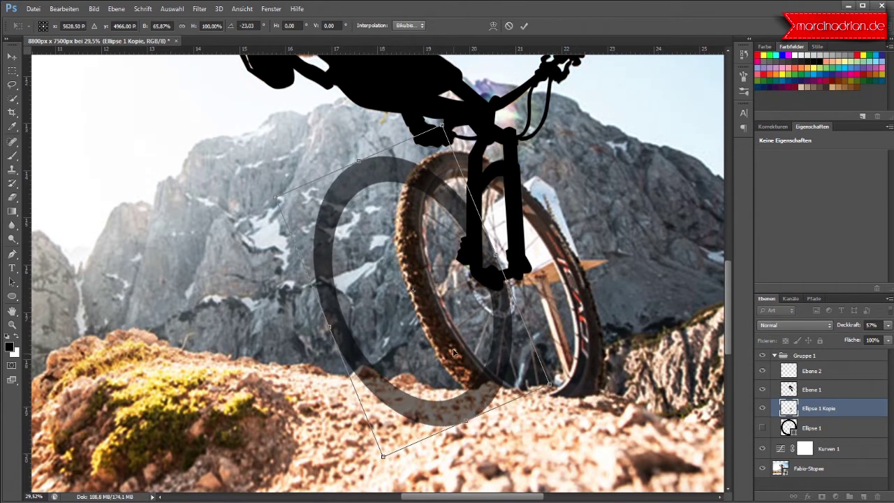
{"action": "mouse_move", "coordinate": [490, 388]}
{"action": "left_mouse_down"}
{"action": "mouse_move", "coordinate": [567, 359]}
{"action": "mouse_move", "coordinate": [568, 375]}
{"action": "left_mouse_up"}
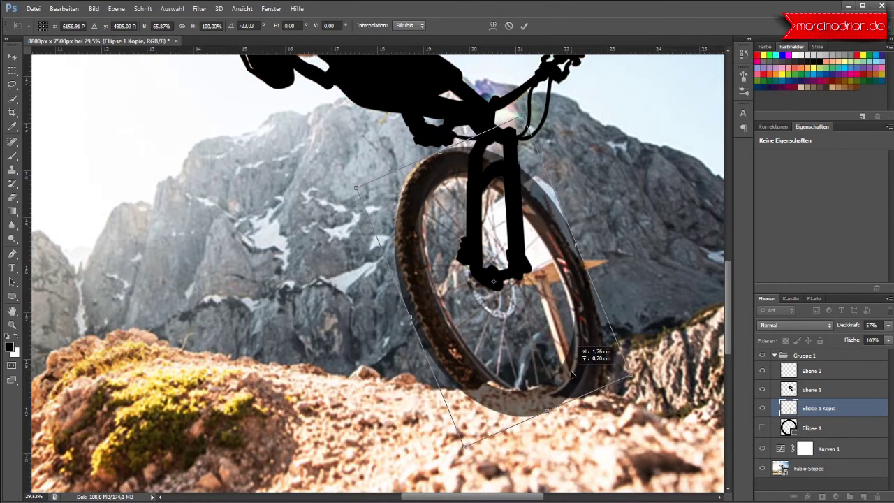
{"action": "left_click_drag", "start_coordinate": [568, 375], "coordinate": [569, 373]}
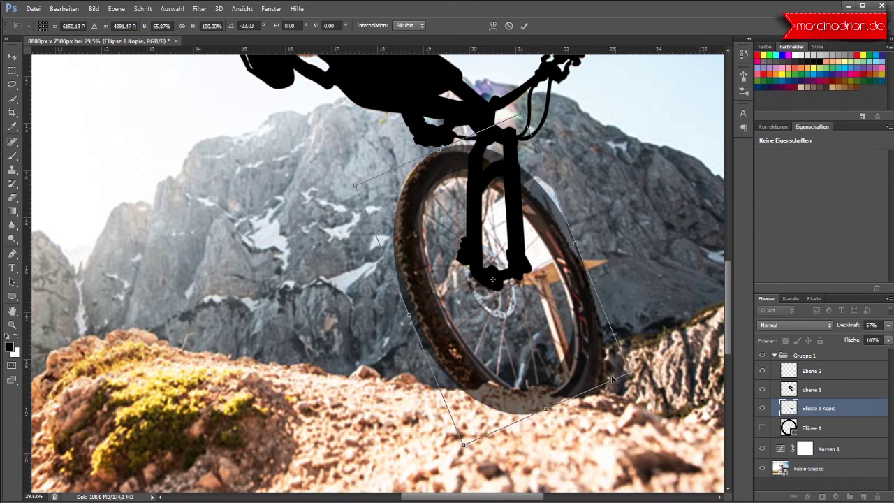
Fine-tune the ring to -30.12° rotation and 61.84% width, then commit
{"action": "left_click_drag", "start_coordinate": [636, 379], "coordinate": [643, 370]}
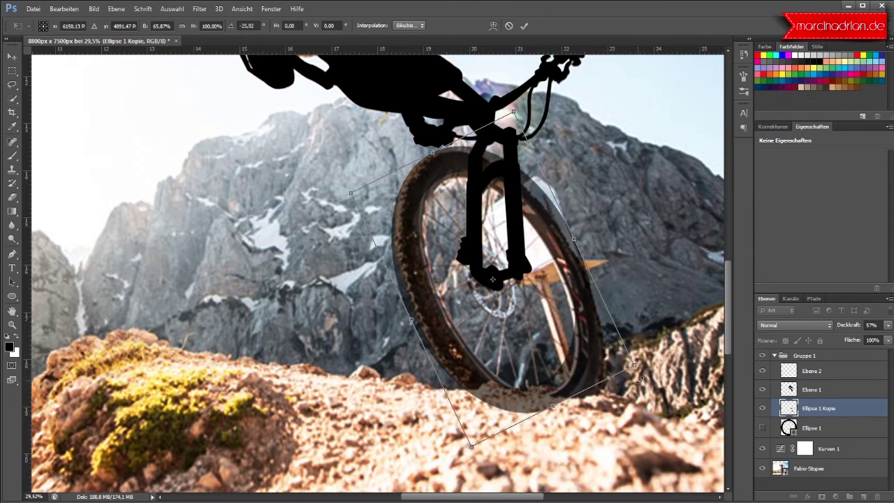
{"action": "left_click_drag", "start_coordinate": [554, 408], "coordinate": [571, 419]}
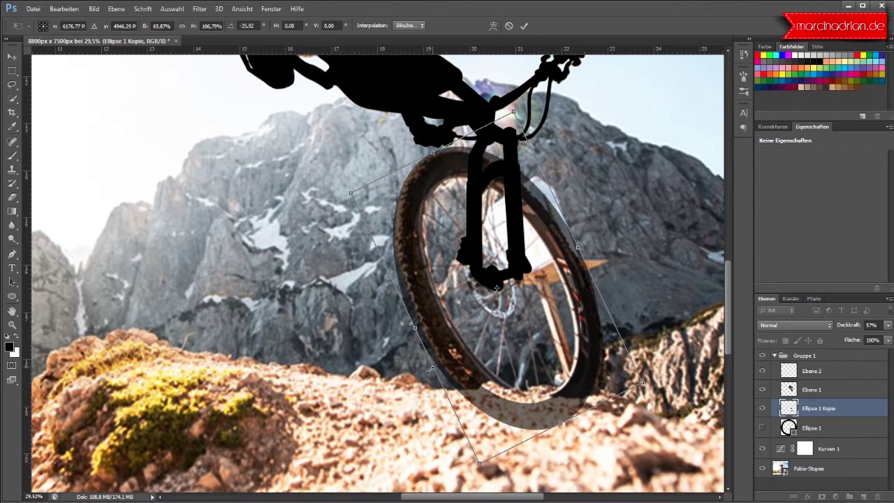
{"action": "left_click_drag", "start_coordinate": [414, 328], "coordinate": [421, 326]}
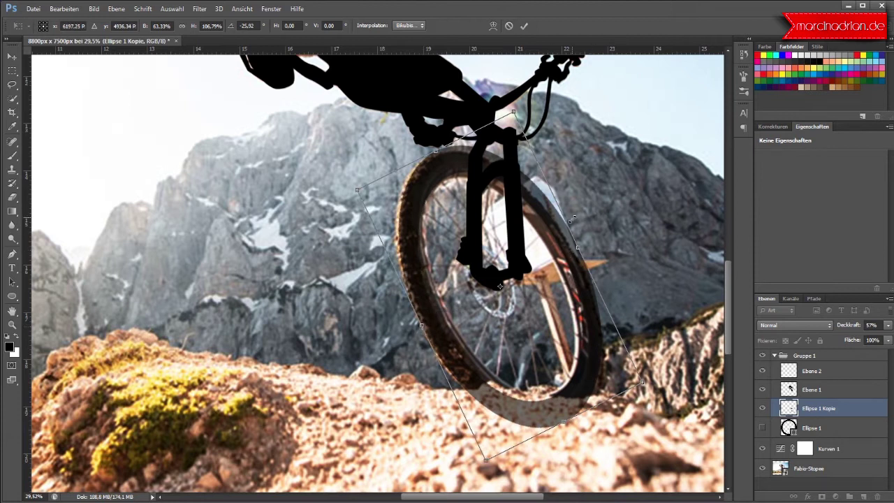
{"action": "left_click_drag", "start_coordinate": [652, 393], "coordinate": [664, 382]}
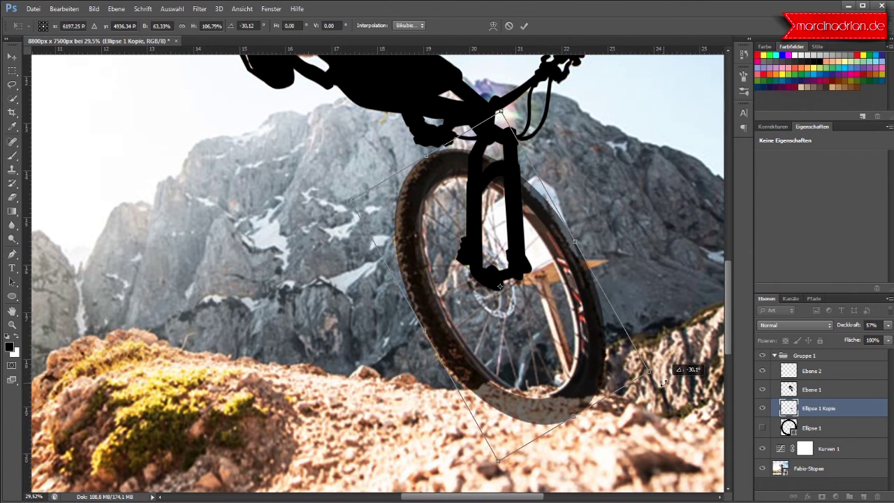
{"action": "left_click", "coordinate": [576, 242]}
{"action": "left_click_drag", "start_coordinate": [574, 244], "coordinate": [569, 246]}
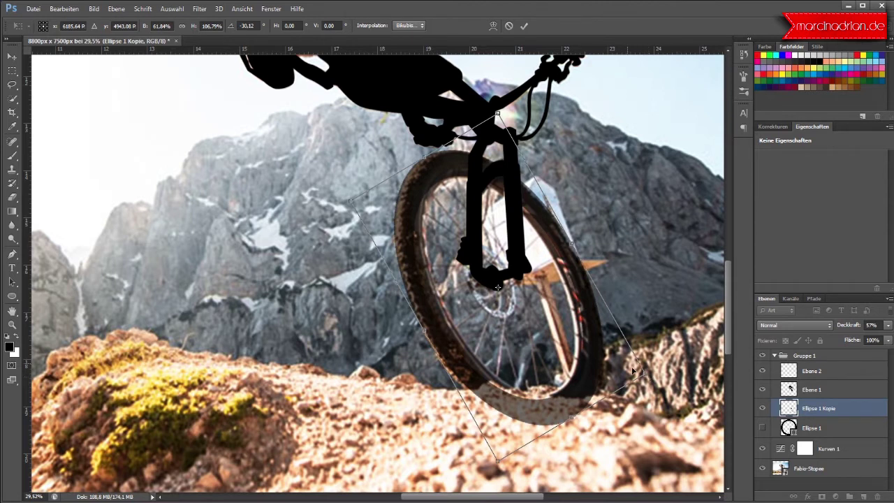
{"action": "left_click", "coordinate": [524, 26]}
Set the ring copy to 100% opacity and duplicate it as Ellipse 1 Kopie 2
{"action": "left_click", "coordinate": [887, 325]}
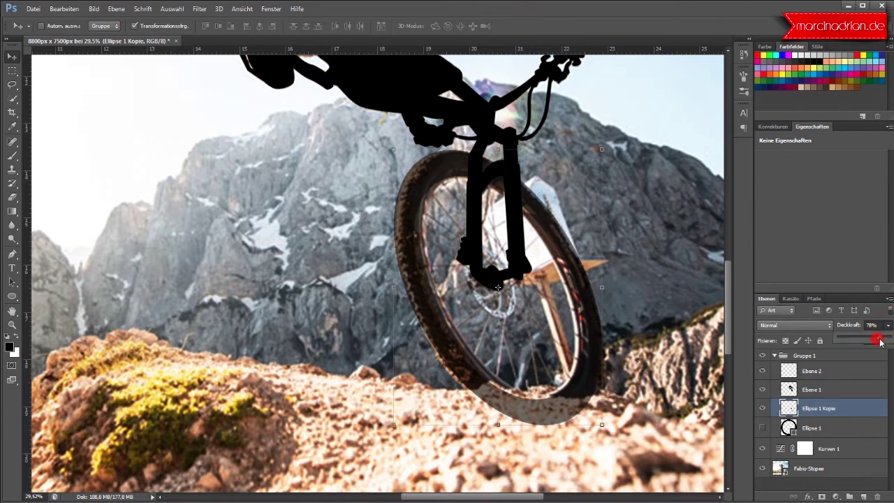
{"action": "left_click_drag", "start_coordinate": [873, 338], "coordinate": [892, 338]}
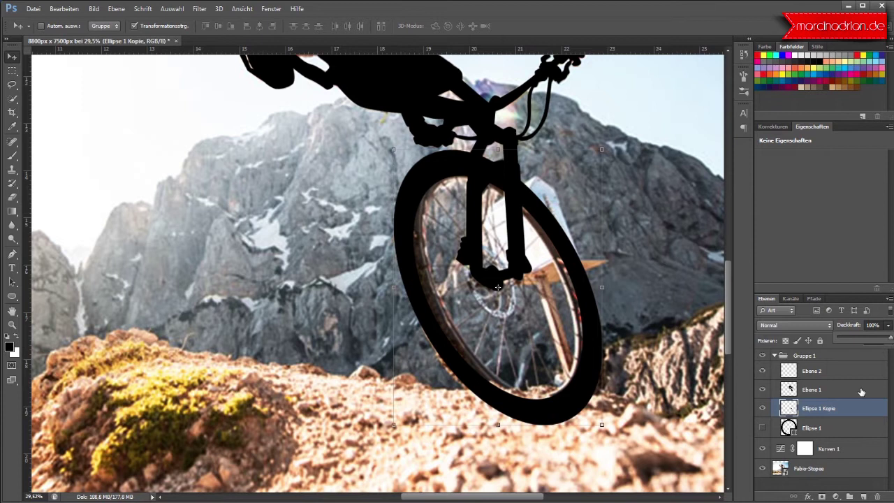
{"action": "left_click_drag", "start_coordinate": [863, 411], "coordinate": [865, 496]}
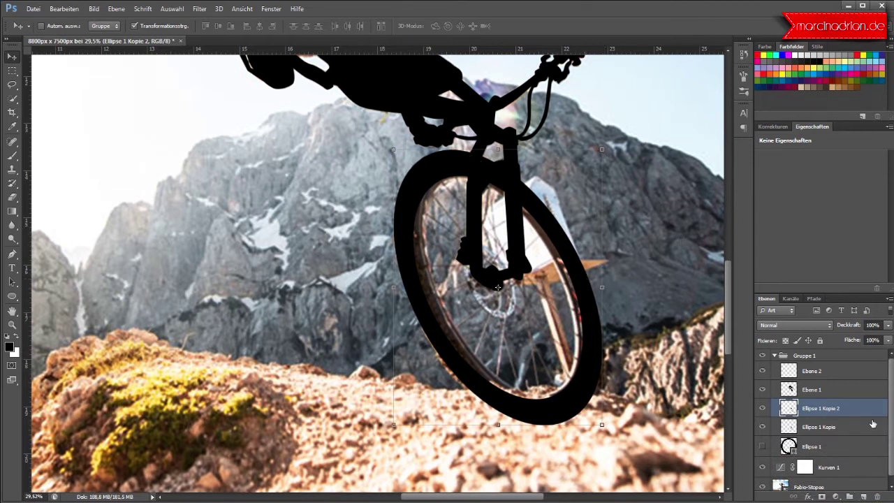
{"action": "left_click", "coordinate": [844, 426]}
{"action": "left_click_drag", "start_coordinate": [888, 325], "coordinate": [872, 340]}
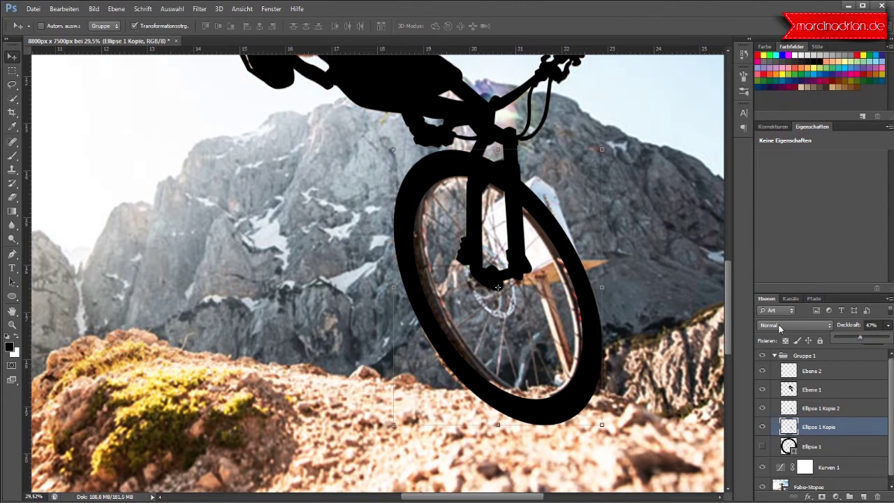
Narrow the Ellipse 1 Kopie 2 ring from both sides and commit the transform
{"action": "left_click", "coordinate": [837, 406]}
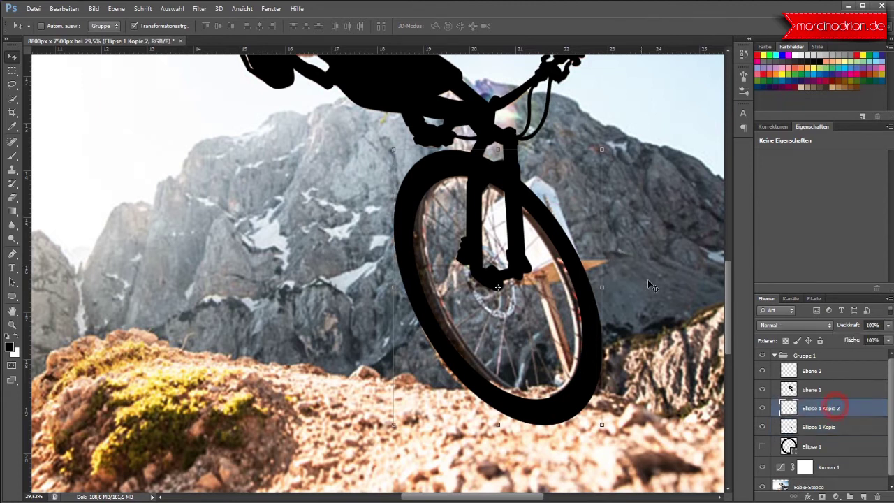
{"action": "left_click", "coordinate": [601, 288]}
{"action": "left_click_drag", "start_coordinate": [600, 288], "coordinate": [597, 288]}
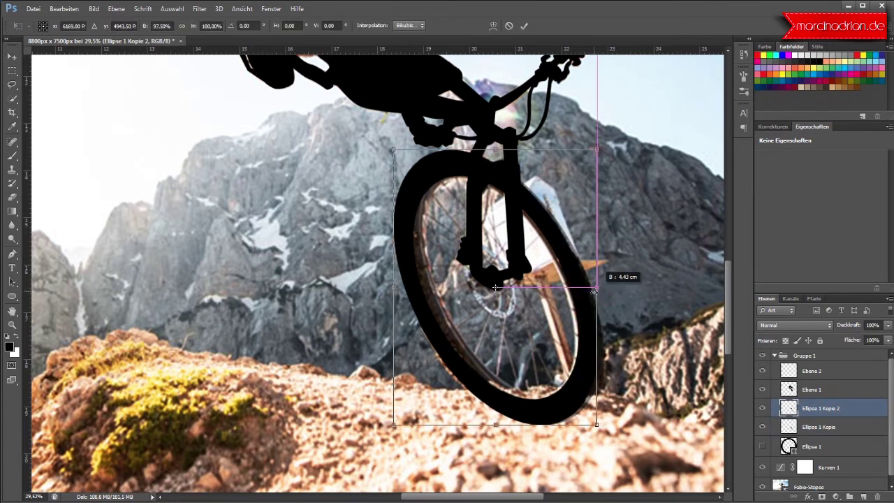
{"action": "left_click_drag", "start_coordinate": [592, 293], "coordinate": [587, 294]}
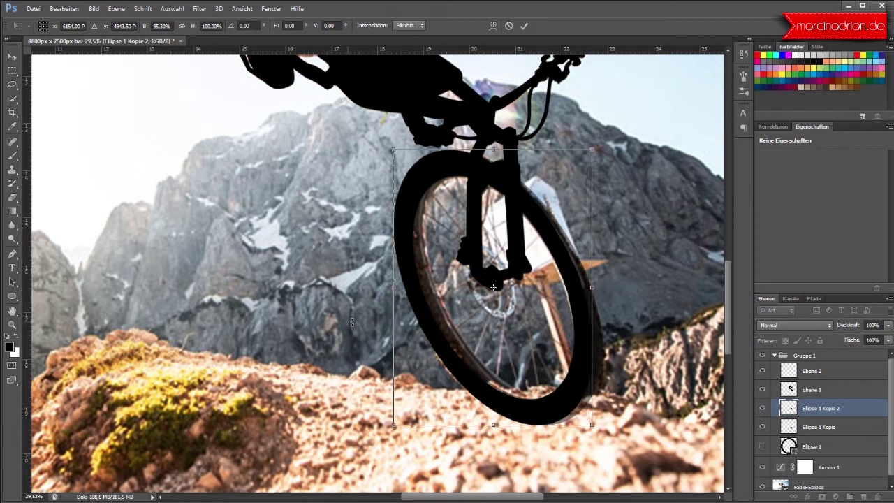
{"action": "left_click_drag", "start_coordinate": [393, 287], "coordinate": [410, 287]}
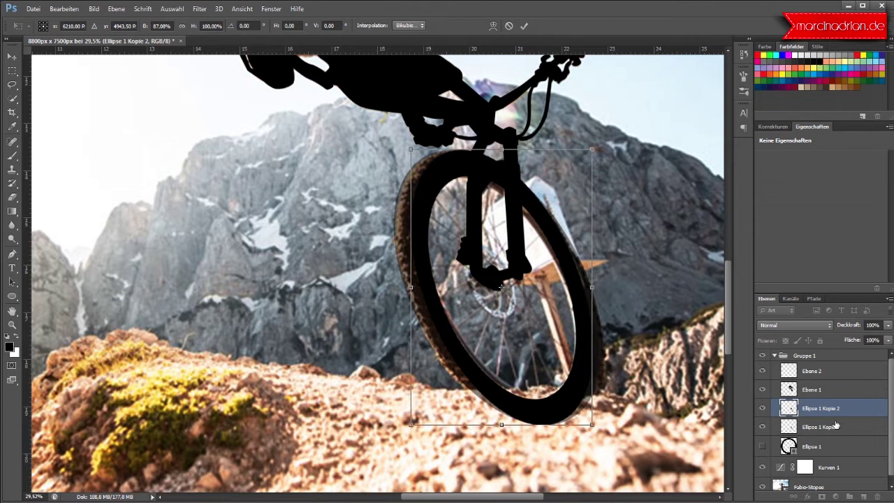
{"action": "left_click", "coordinate": [523, 25]}
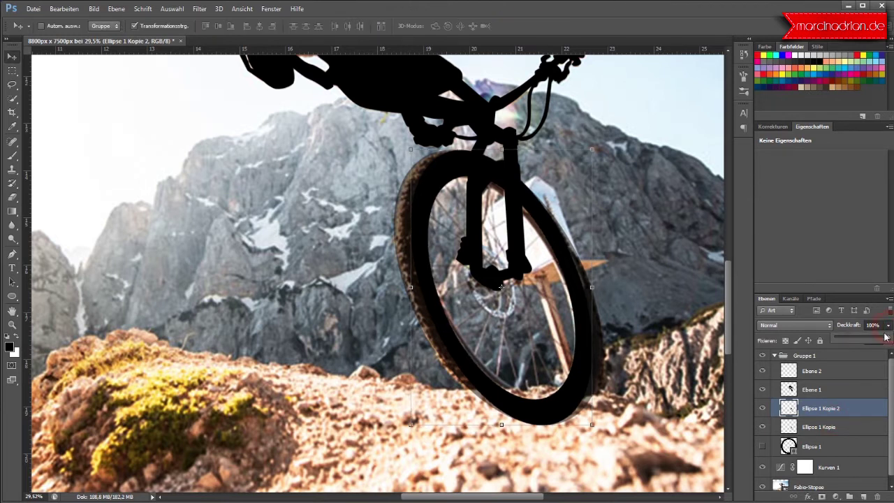
Make Ellipse 1 Kopie solid black, then rotate Ellipse 1 Kopie 2 about -4.53° to follow the tyre
{"action": "left_click", "coordinate": [863, 427]}
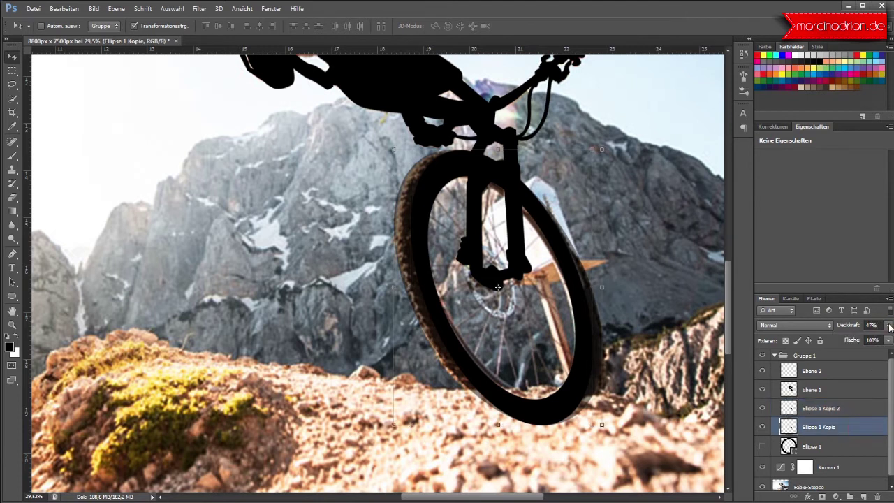
{"action": "left_click_drag", "start_coordinate": [888, 340], "coordinate": [886, 338]}
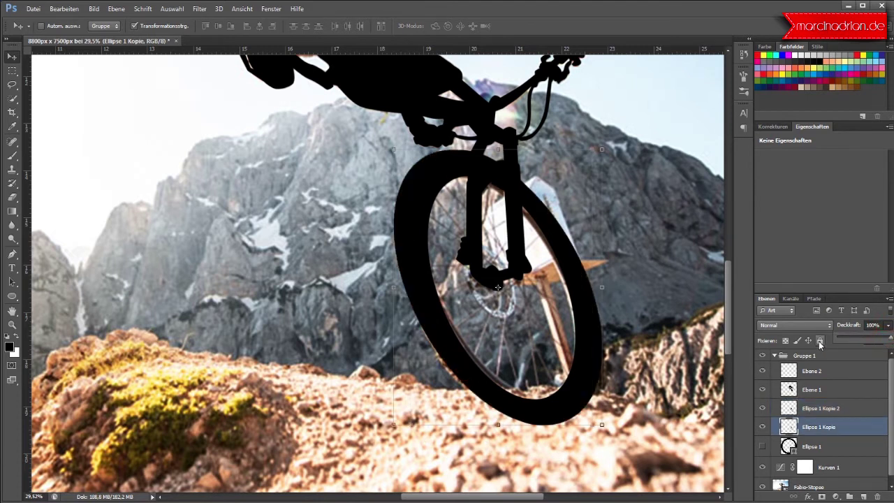
{"action": "left_click", "coordinate": [852, 409]}
{"action": "left_click_drag", "start_coordinate": [599, 430], "coordinate": [612, 427]}
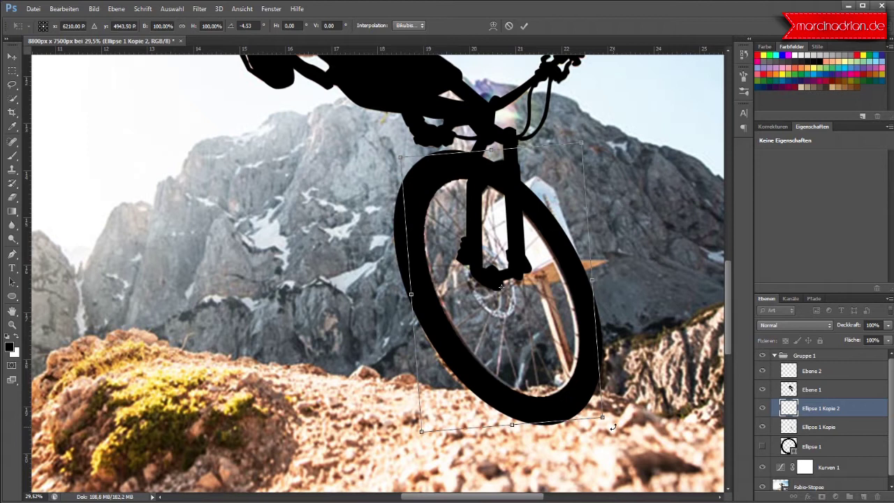
{"action": "left_click", "coordinate": [523, 26]}
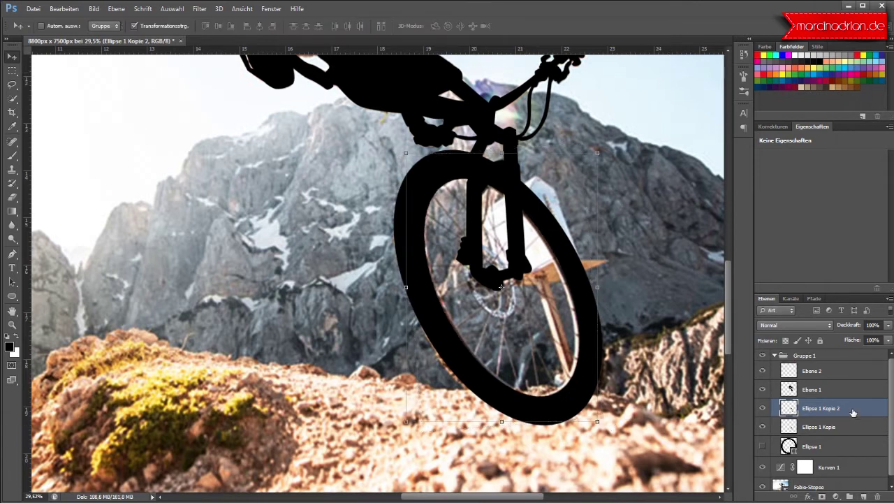
Show Ellipse 1, move it over the upper wheel, duplicate it as Ellipse 1 Kopie 3, then hide it
{"action": "left_click", "coordinate": [830, 445]}
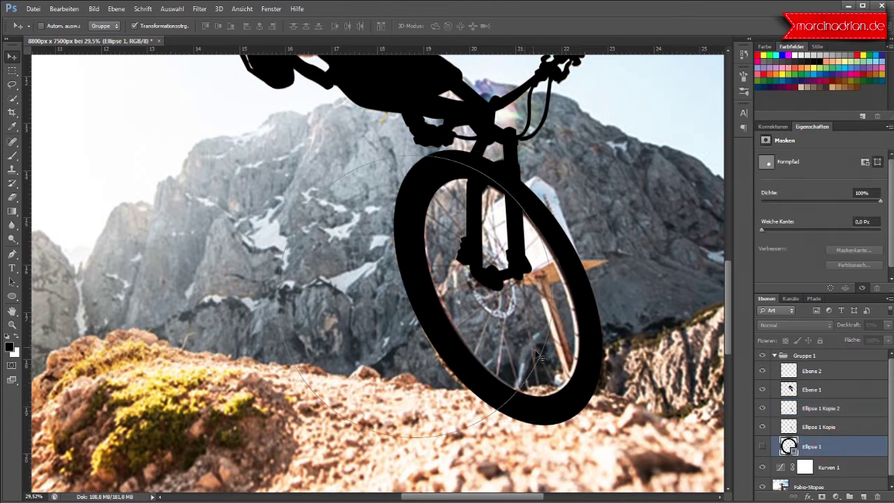
{"action": "left_click", "coordinate": [762, 445]}
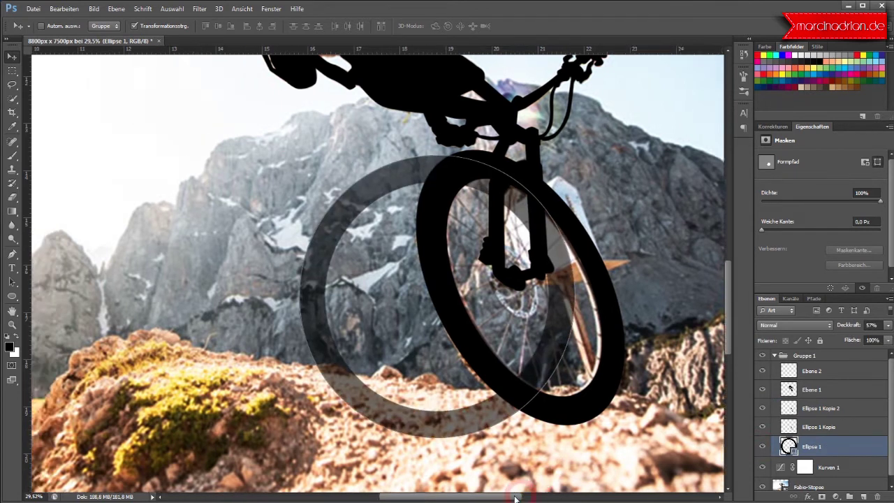
{"action": "left_click_drag", "start_coordinate": [524, 497], "coordinate": [475, 499]}
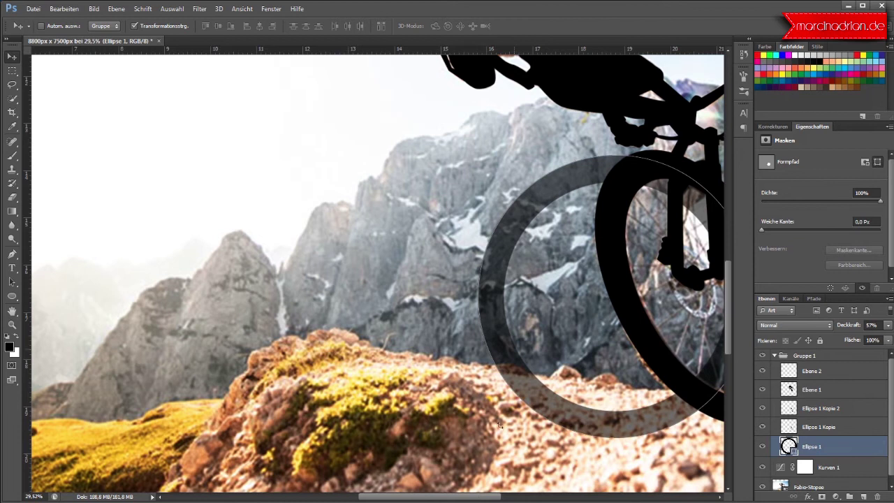
{"action": "left_click_drag", "start_coordinate": [593, 174], "coordinate": [520, 56]}
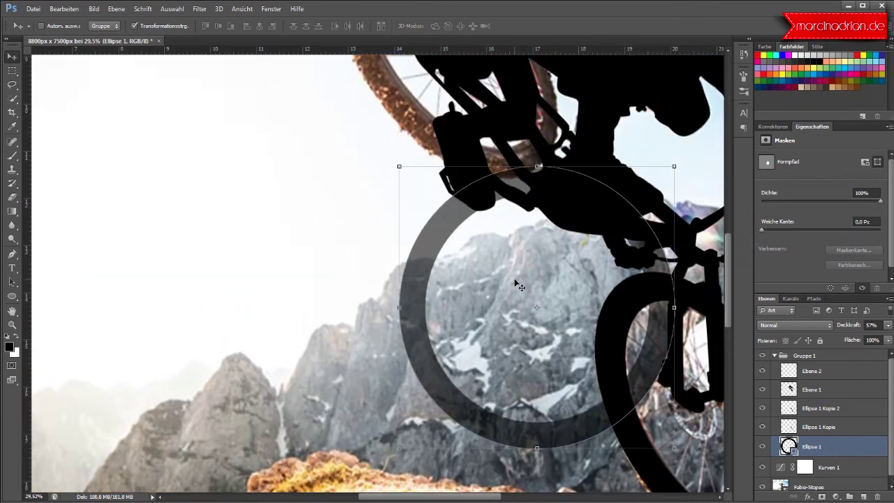
{"action": "mouse_move", "coordinate": [520, 56]}
{"action": "left_mouse_down"}
{"action": "mouse_move", "coordinate": [516, 285]}
{"action": "mouse_move", "coordinate": [439, 92]}
{"action": "left_mouse_up"}
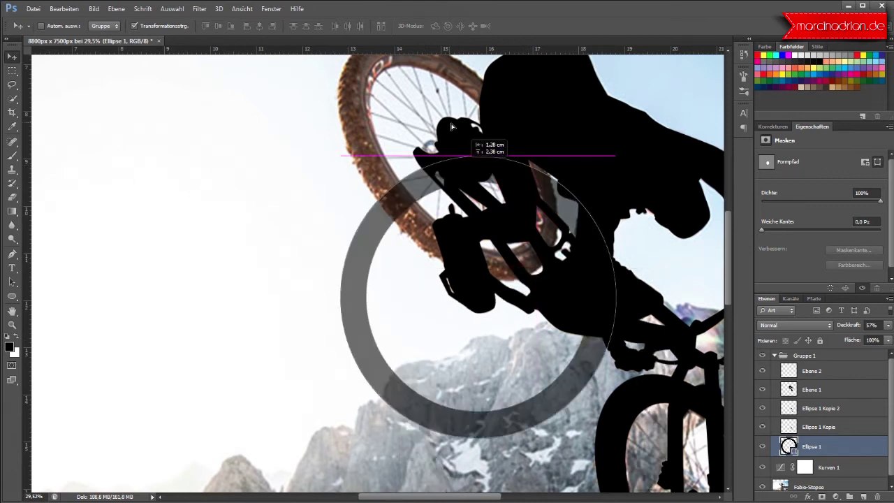
{"action": "scroll", "coordinate": [458, 275], "scroll_direction": "up", "scroll_amount": 3}
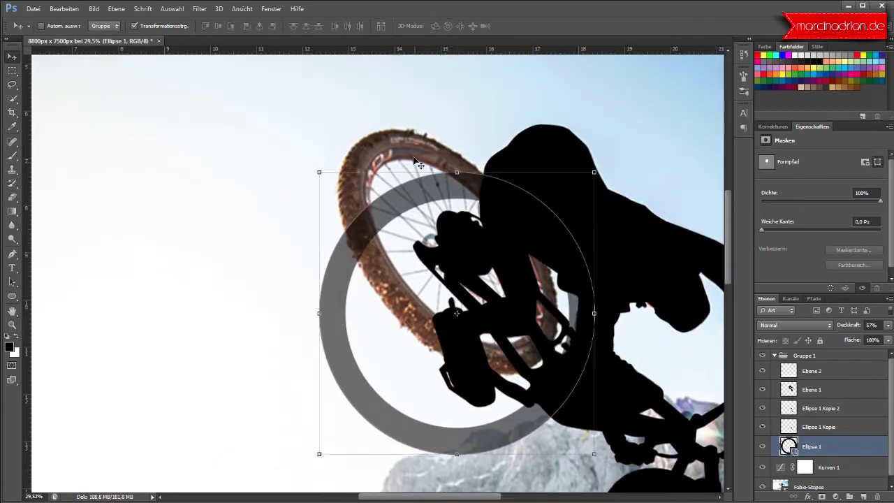
{"action": "left_click_drag", "start_coordinate": [420, 195], "coordinate": [391, 146]}
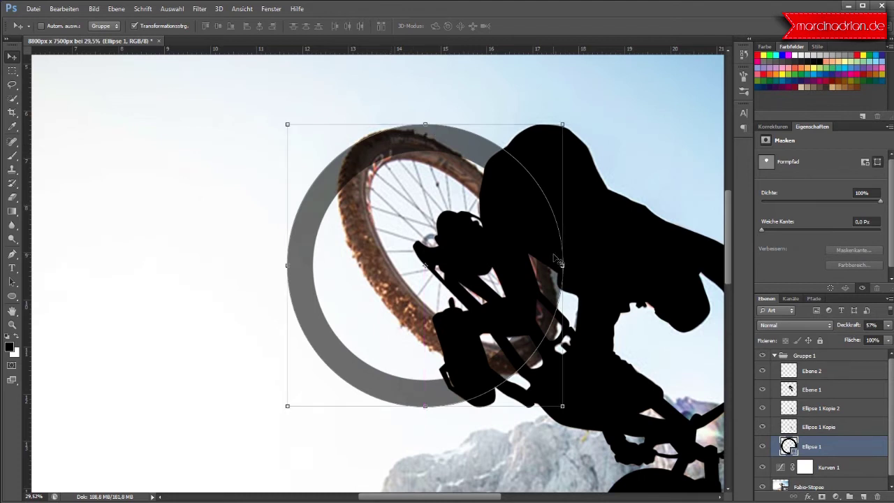
{"action": "mouse_move", "coordinate": [859, 447]}
{"action": "left_mouse_down"}
{"action": "mouse_move", "coordinate": [863, 483]}
{"action": "mouse_move", "coordinate": [859, 475]}
{"action": "left_mouse_up"}
{"action": "left_click", "coordinate": [761, 461]}
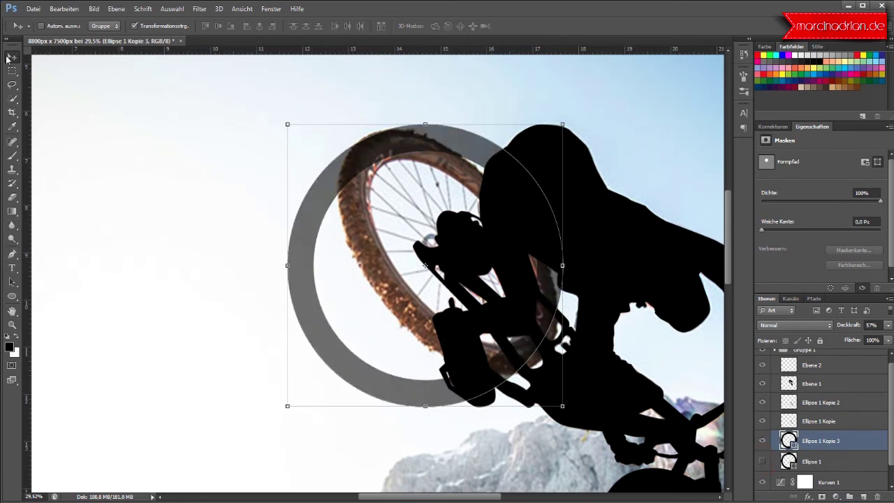
Rasterize the Ellipse 1 Kopie 3 shape layer and narrow the ring horizontally
{"action": "left_click", "coordinate": [11, 155]}
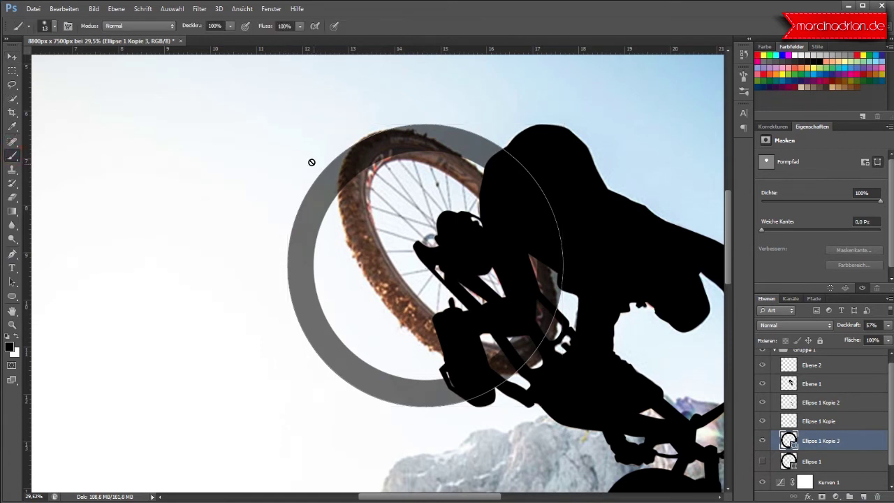
{"action": "left_click", "coordinate": [336, 188]}
{"action": "left_click", "coordinate": [417, 192]}
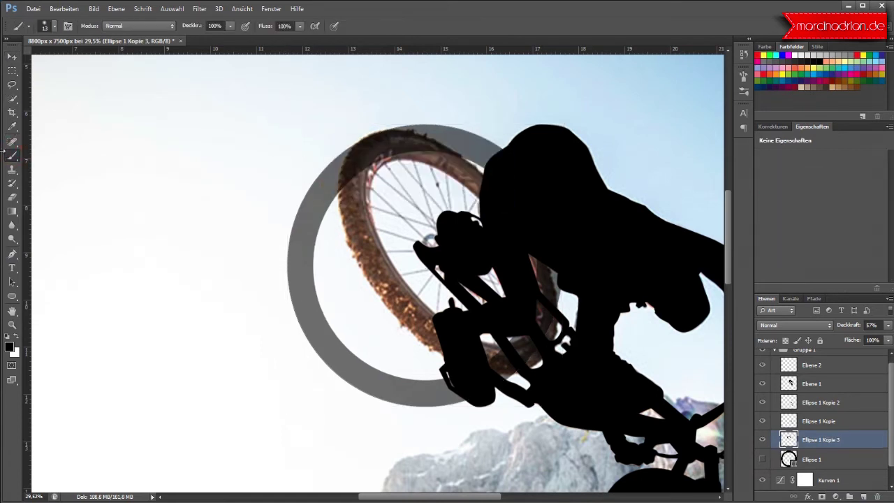
{"action": "left_click", "coordinate": [12, 56]}
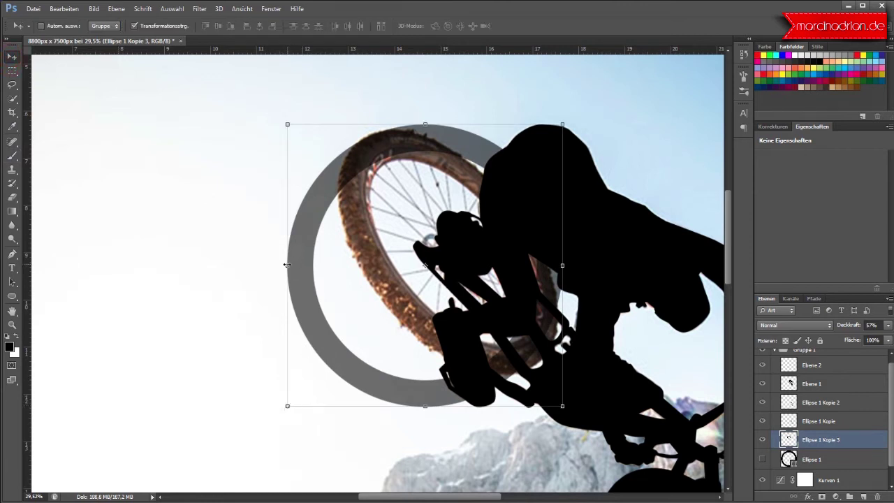
{"action": "left_click_drag", "start_coordinate": [287, 266], "coordinate": [335, 265]}
Rotate the ring to the upper wheel's tilt and adjust its height and width
{"action": "mouse_move", "coordinate": [571, 412]}
{"action": "left_mouse_down"}
{"action": "mouse_move", "coordinate": [649, 328]}
{"action": "mouse_move", "coordinate": [648, 313]}
{"action": "left_mouse_up"}
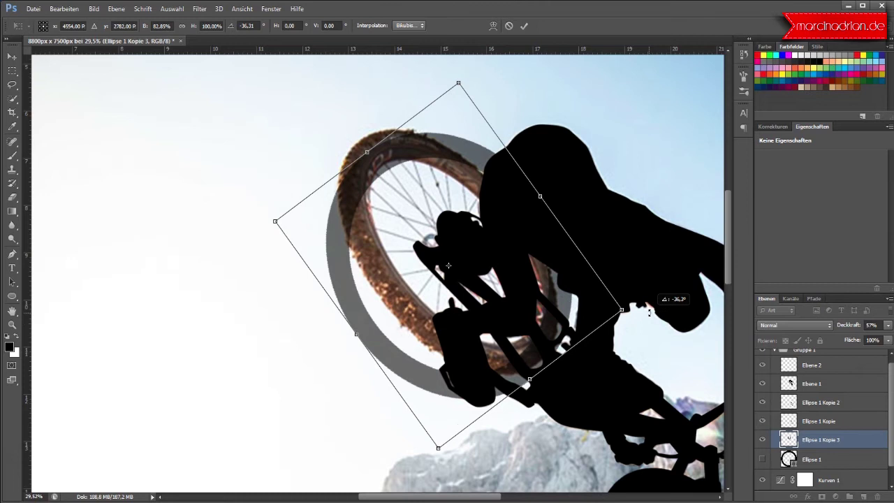
{"action": "left_click_drag", "start_coordinate": [523, 391], "coordinate": [520, 386]}
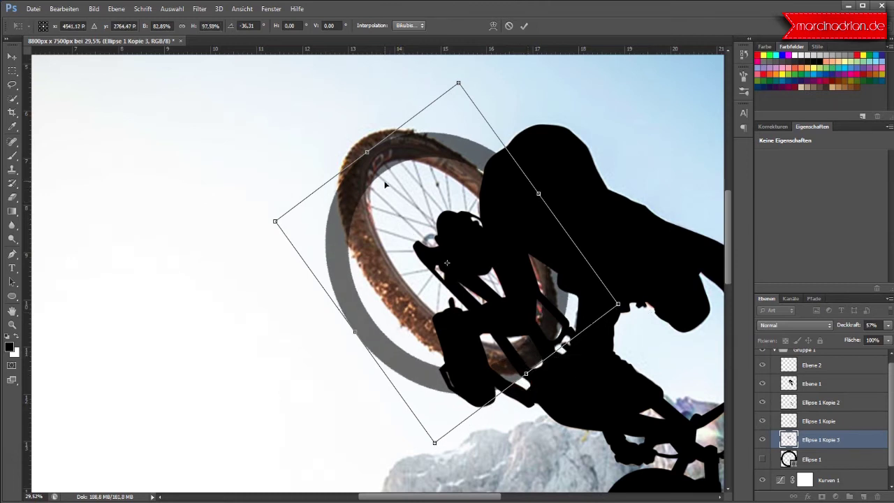
{"action": "left_click_drag", "start_coordinate": [367, 151], "coordinate": [359, 141]}
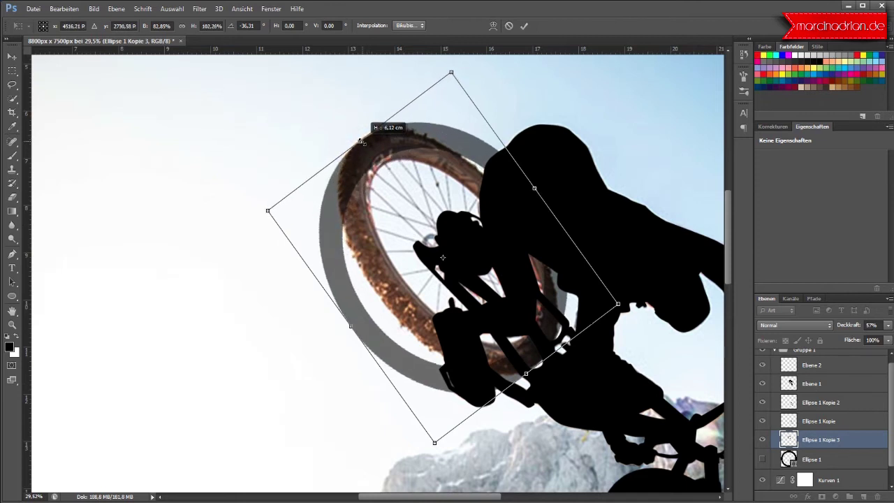
{"action": "left_click_drag", "start_coordinate": [535, 188], "coordinate": [513, 204]}
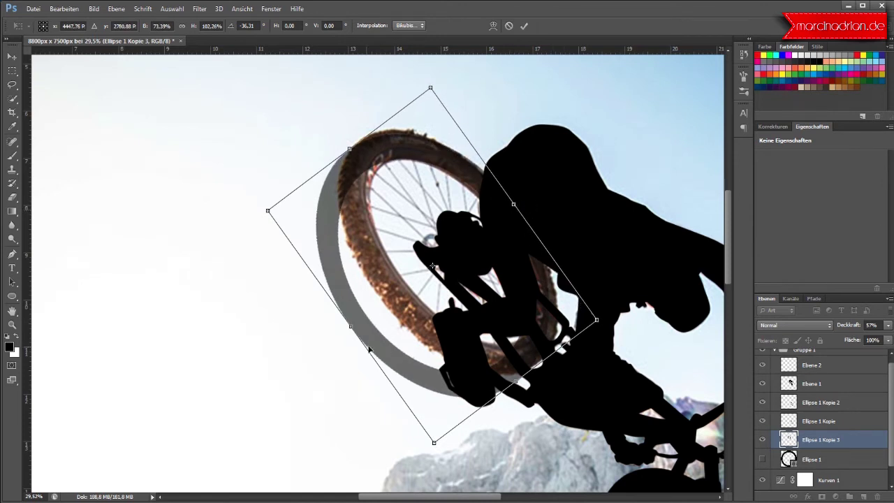
{"action": "left_click_drag", "start_coordinate": [345, 331], "coordinate": [376, 304]}
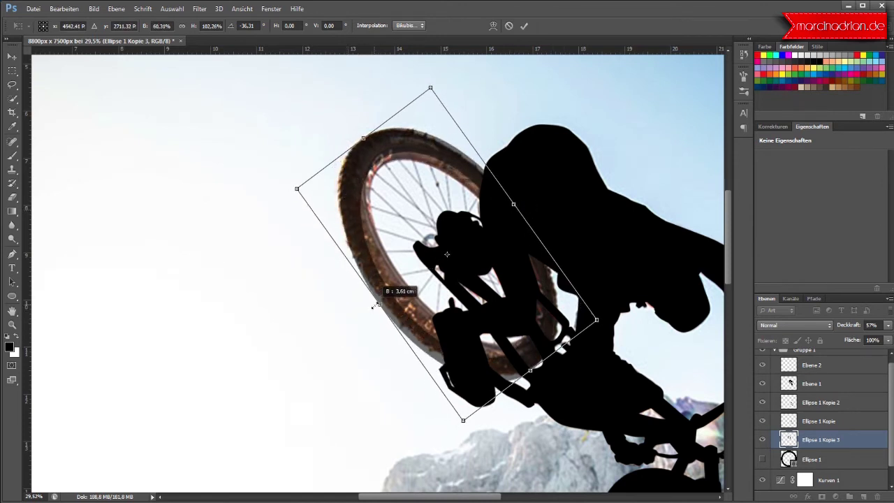
Fine-tune the ring to about -39.5° and roughly 60% width, then commit
{"action": "left_click_drag", "start_coordinate": [377, 305], "coordinate": [378, 303]}
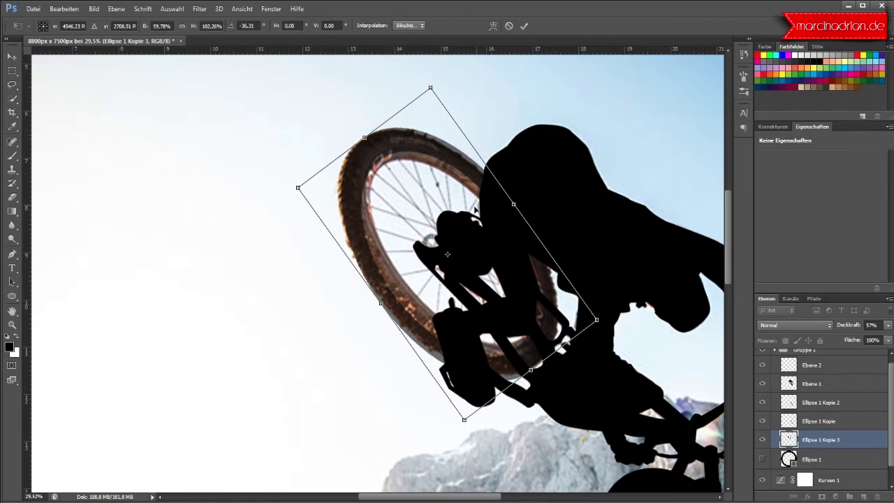
{"action": "left_click_drag", "start_coordinate": [514, 202], "coordinate": [515, 203]}
{"action": "left_click_drag", "start_coordinate": [380, 304], "coordinate": [376, 305]}
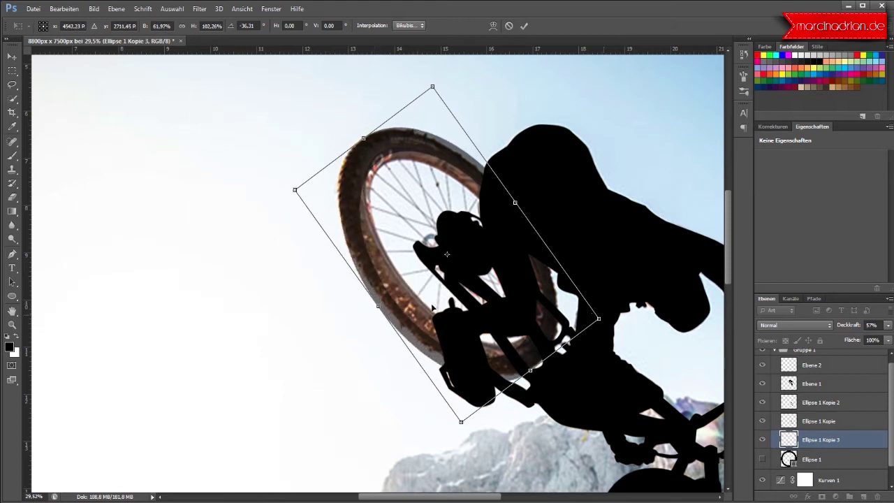
{"action": "left_click_drag", "start_coordinate": [611, 323], "coordinate": [618, 315]}
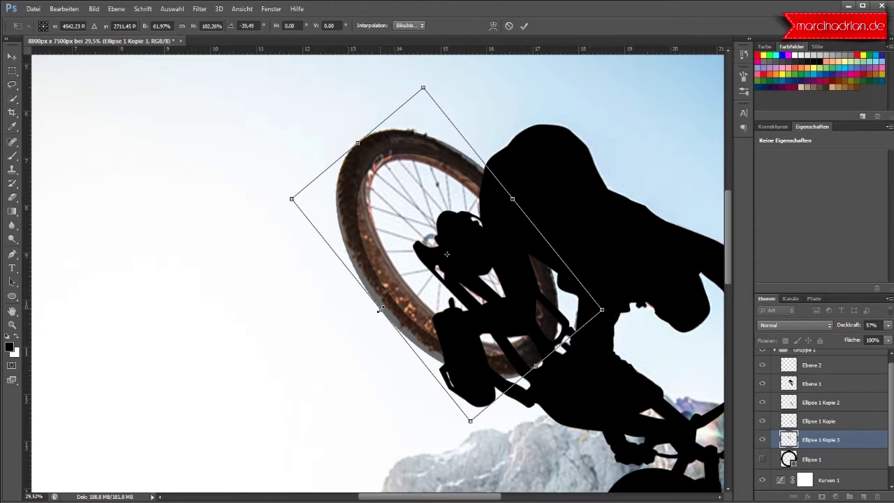
{"action": "left_click_drag", "start_coordinate": [380, 310], "coordinate": [384, 306]}
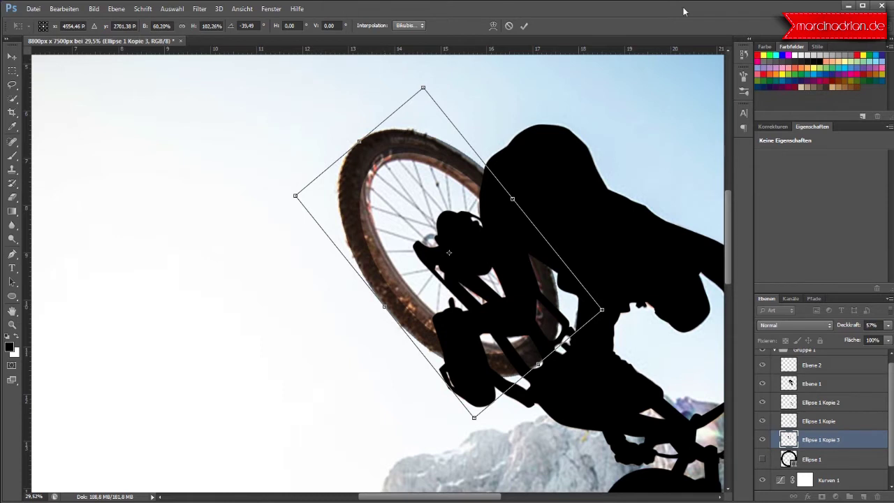
{"action": "left_click", "coordinate": [524, 26]}
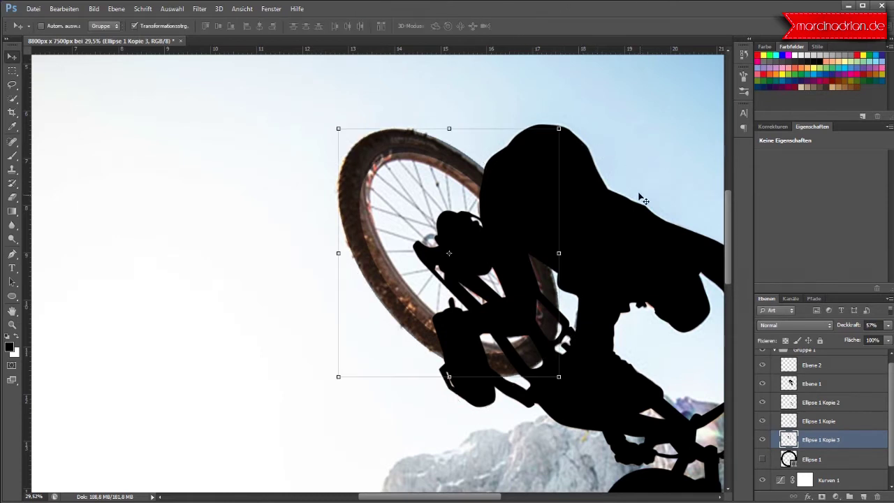
Duplicate the fitted ring as Ellipse 1 Kopie 4 and resize it to the front wheel
{"action": "left_click_drag", "start_coordinate": [863, 452], "coordinate": [863, 496]}
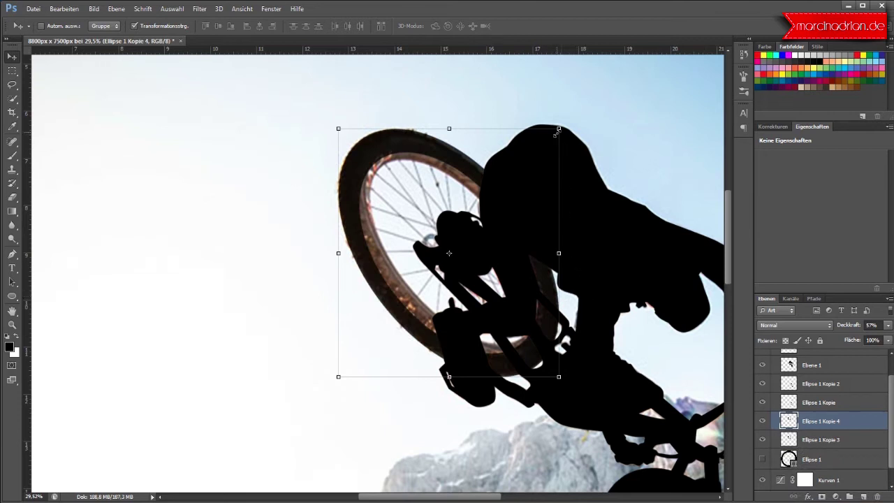
{"action": "left_click", "coordinate": [557, 253]}
{"action": "left_click_drag", "start_coordinate": [554, 257], "coordinate": [553, 265]}
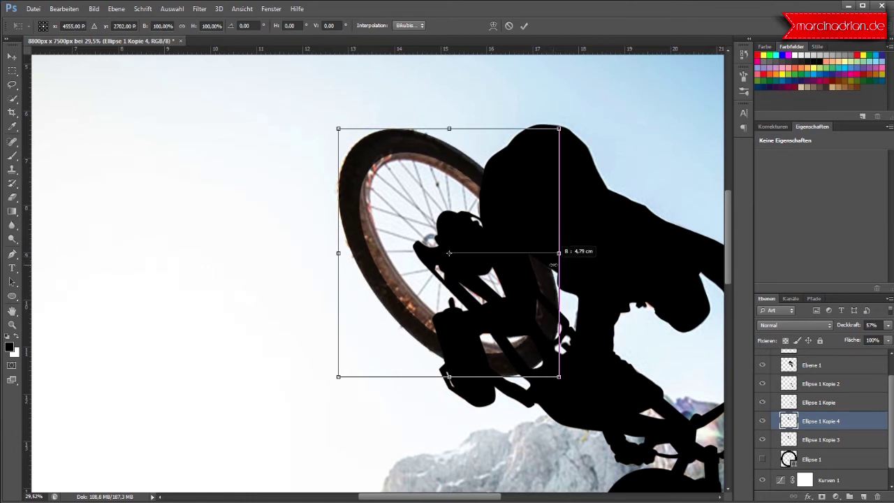
{"action": "left_click", "coordinate": [559, 129]}
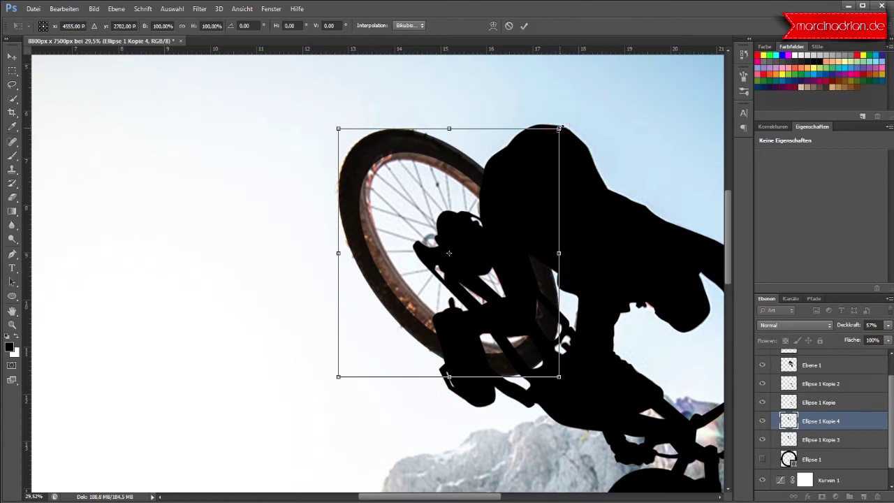
{"action": "left_click_drag", "start_coordinate": [559, 129], "coordinate": [555, 134]}
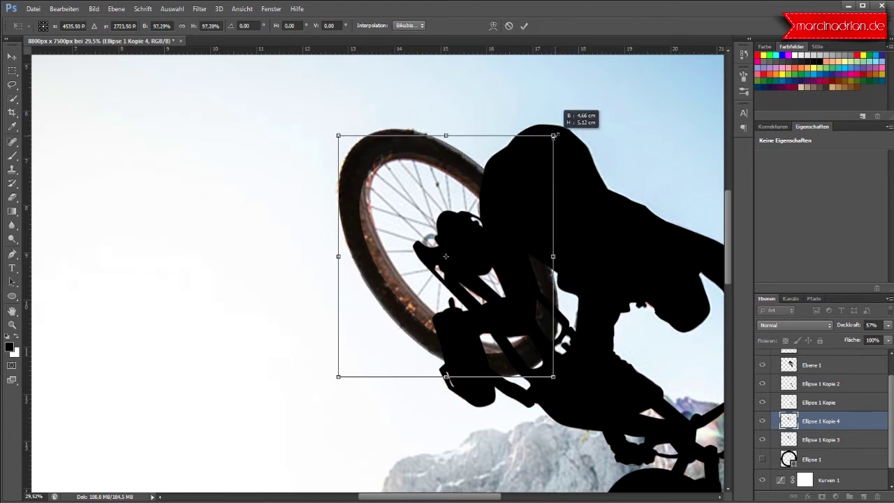
{"action": "left_click_drag", "start_coordinate": [338, 376], "coordinate": [356, 362]}
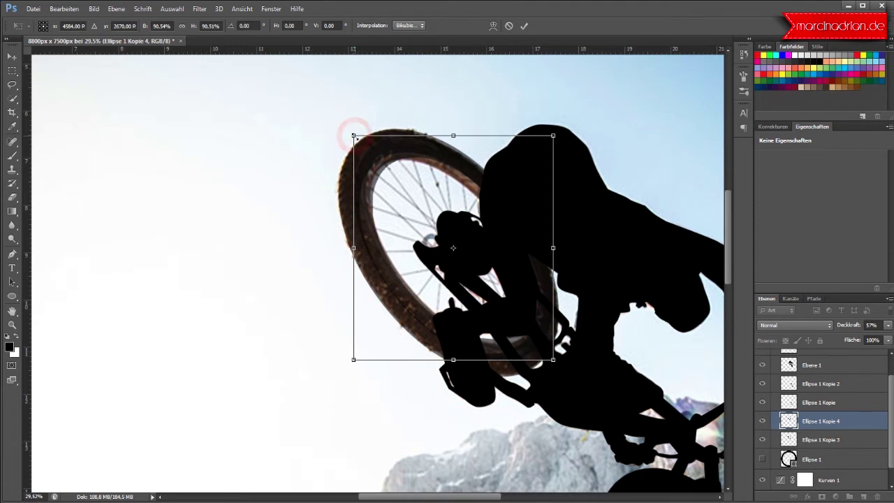
{"action": "left_click_drag", "start_coordinate": [355, 137], "coordinate": [350, 139]}
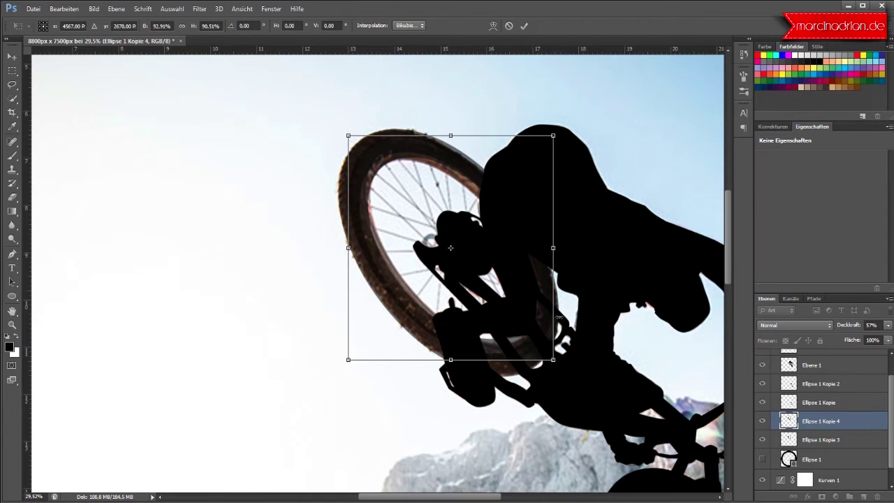
{"action": "left_click", "coordinate": [524, 26]}
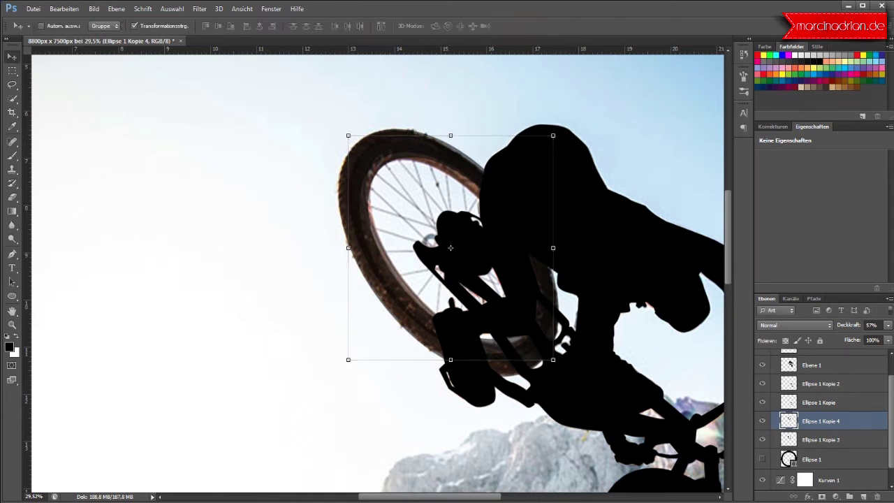
Set Ellipse 1 Kopie 4 to 100% opacity and reshape it over the rim
{"action": "left_click_drag", "start_coordinate": [888, 326], "coordinate": [891, 337]}
{"action": "left_click", "coordinate": [858, 441]}
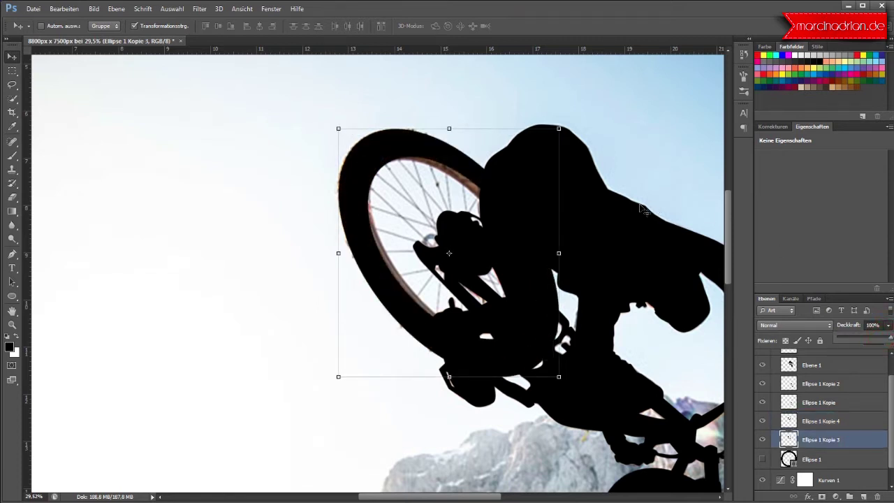
{"action": "left_click", "coordinate": [819, 423]}
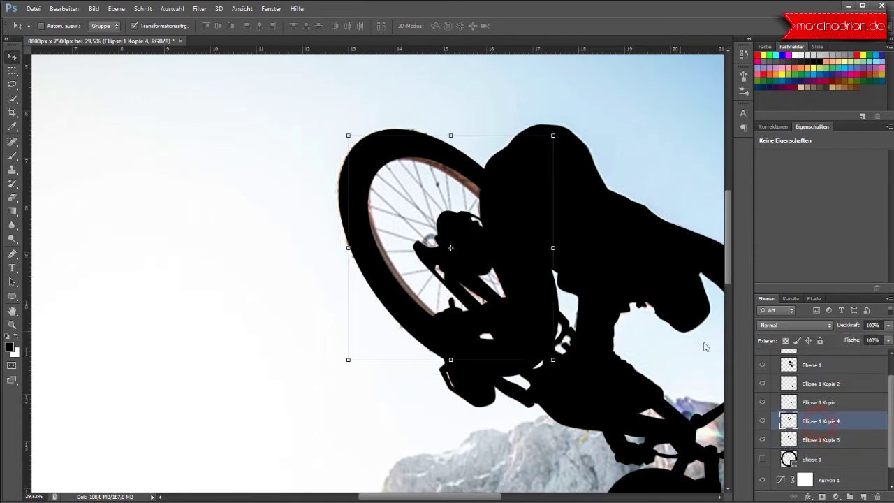
{"action": "left_click", "coordinate": [551, 138]}
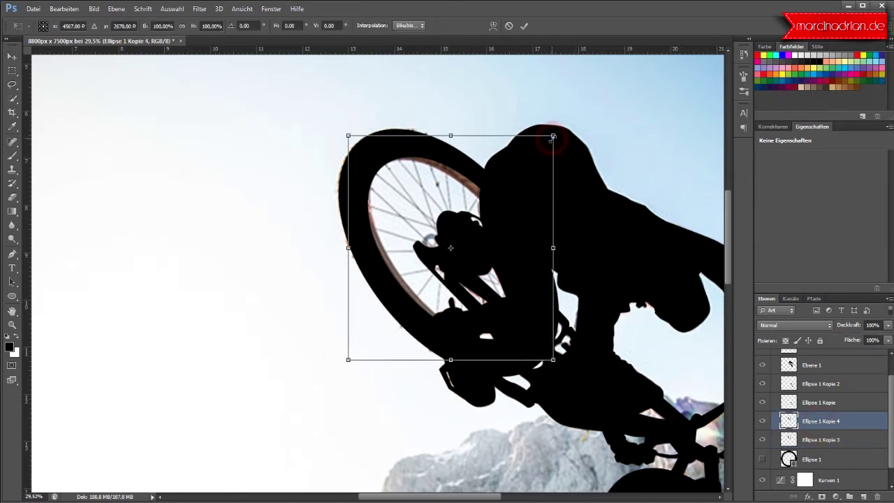
{"action": "left_click_drag", "start_coordinate": [553, 135], "coordinate": [544, 141]}
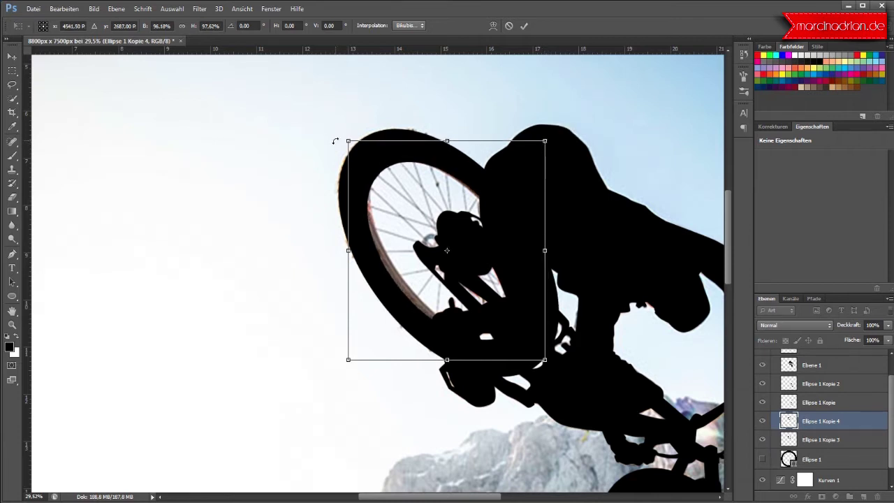
{"action": "left_click_drag", "start_coordinate": [349, 359], "coordinate": [352, 350]}
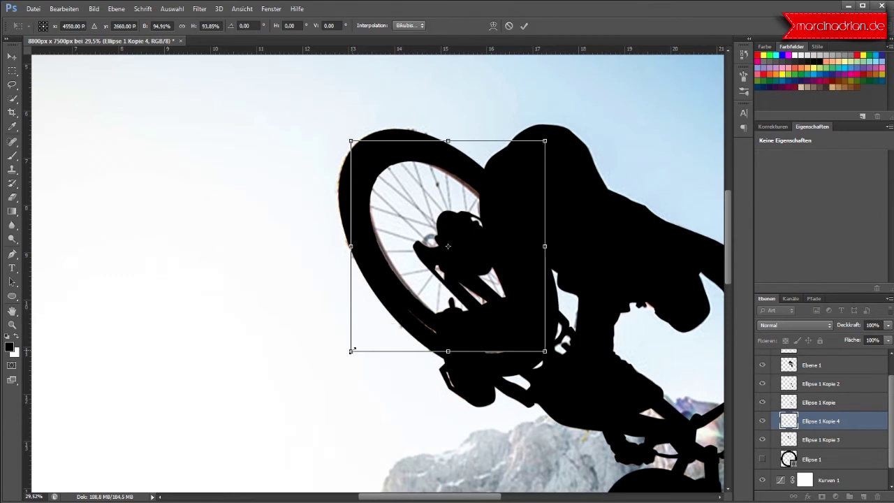
{"action": "left_click_drag", "start_coordinate": [350, 140], "coordinate": [338, 128]}
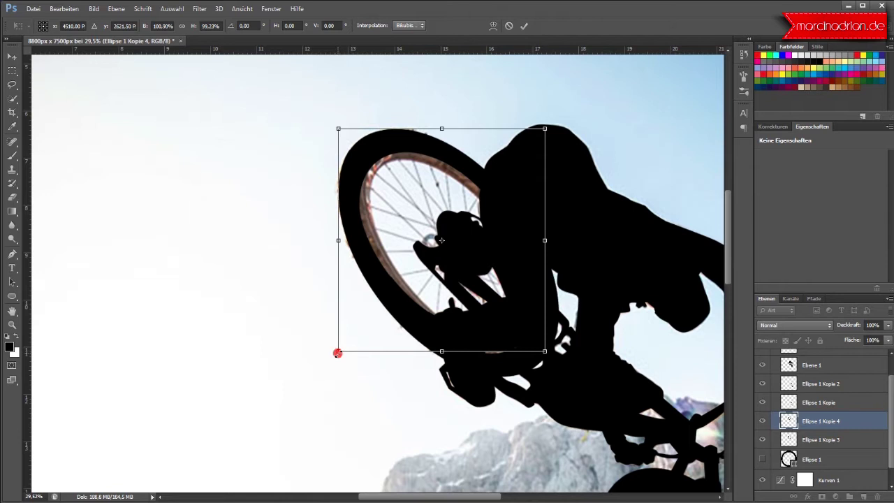
{"action": "left_click_drag", "start_coordinate": [338, 350], "coordinate": [348, 347]}
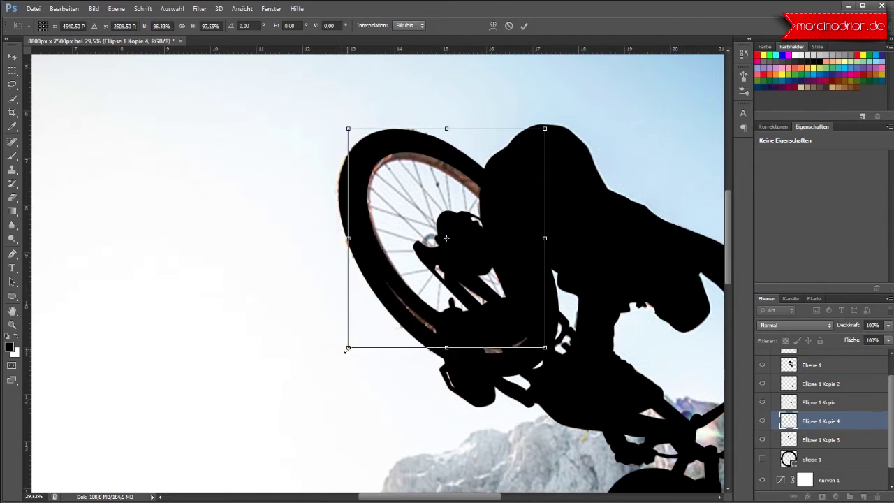
Tilt the ring about 4° and shift and resize it onto the wheel
{"action": "left_click_drag", "start_coordinate": [472, 286], "coordinate": [469, 293]}
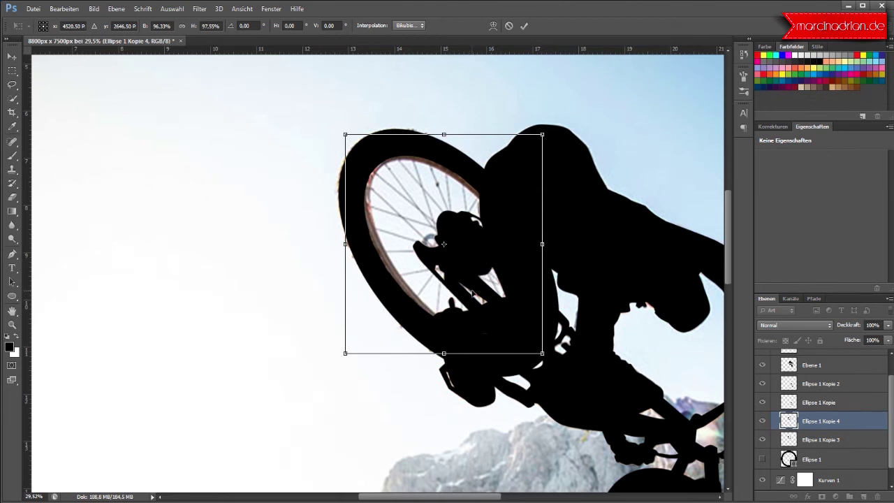
{"action": "left_click_drag", "start_coordinate": [543, 134], "coordinate": [518, 131]}
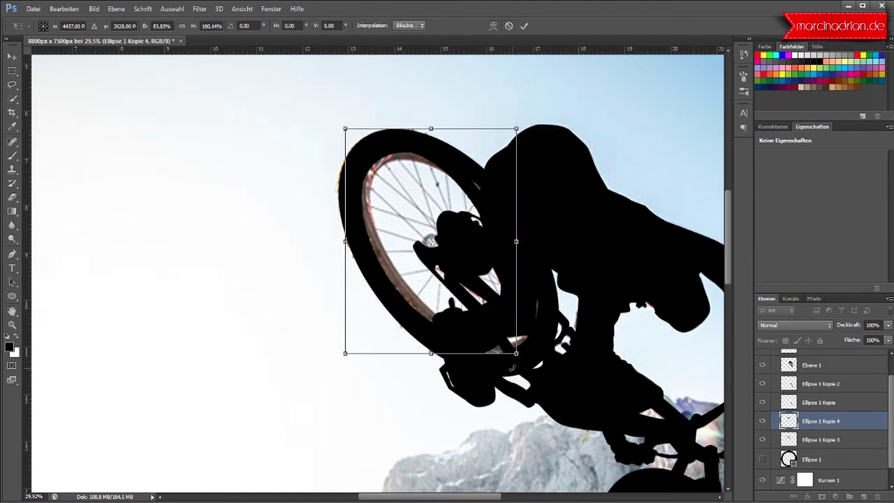
{"action": "left_click_drag", "start_coordinate": [516, 370], "coordinate": [537, 364]}
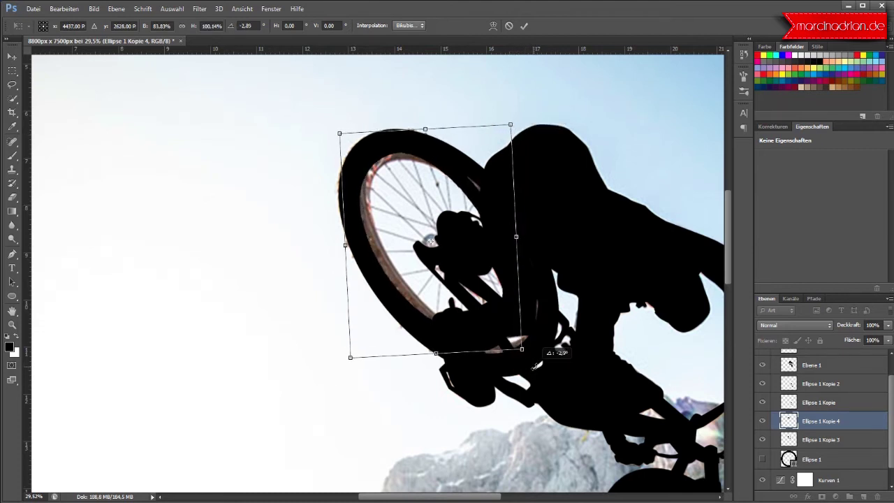
{"action": "left_click_drag", "start_coordinate": [486, 339], "coordinate": [493, 340]}
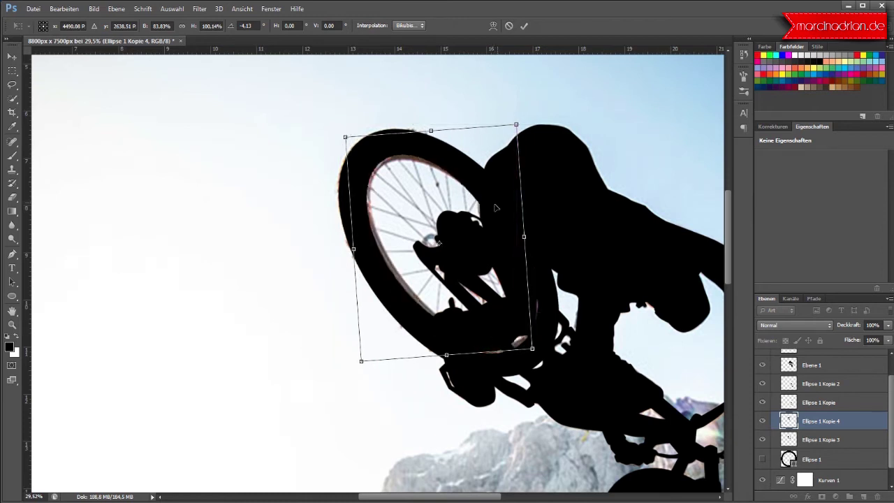
{"action": "left_click_drag", "start_coordinate": [517, 124], "coordinate": [516, 128]}
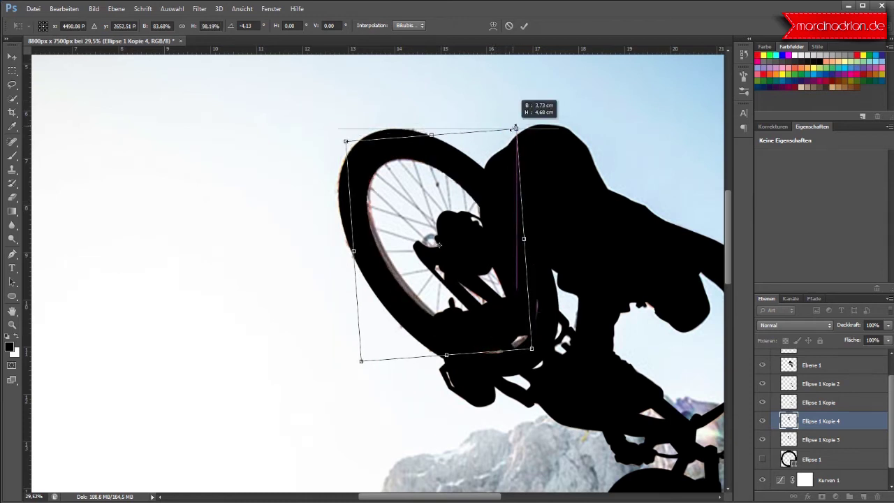
{"action": "left_click_drag", "start_coordinate": [361, 363], "coordinate": [364, 354]}
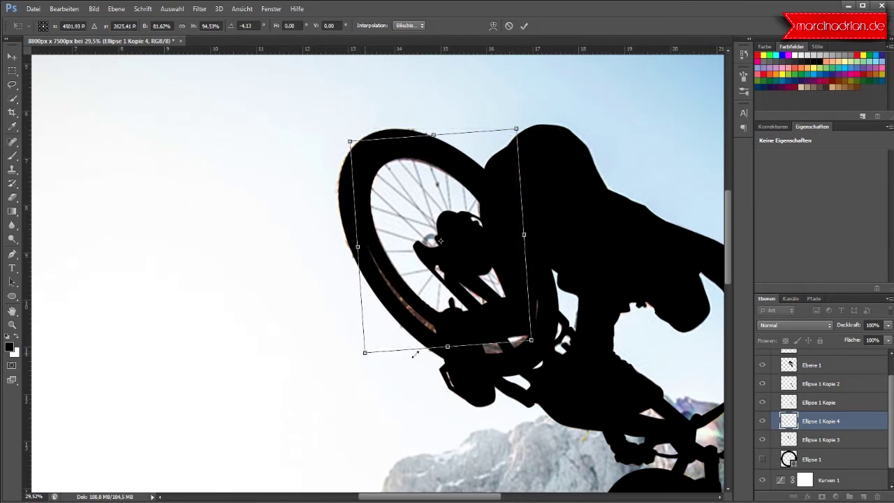
{"action": "left_click_drag", "start_coordinate": [531, 340], "coordinate": [539, 349]}
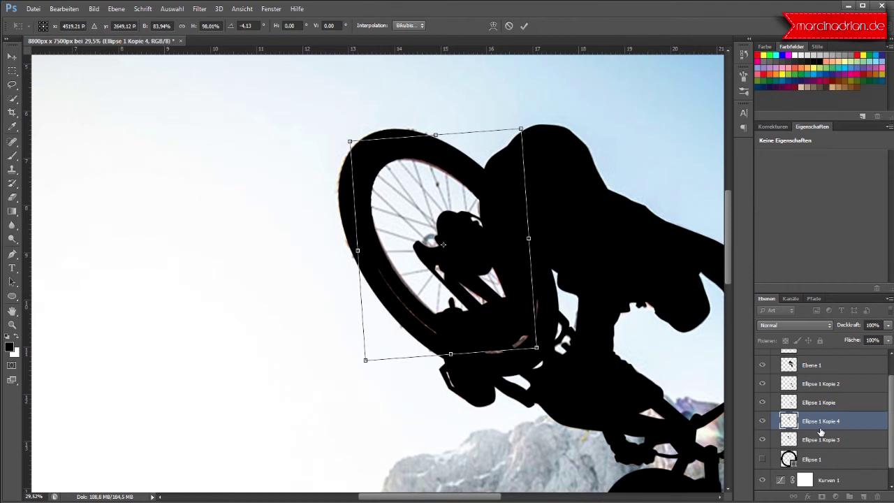
Enlarge the ring slightly, check alignment at lower opacity, restore 100%, and commit
{"action": "left_click_drag", "start_coordinate": [538, 354], "coordinate": [545, 357]}
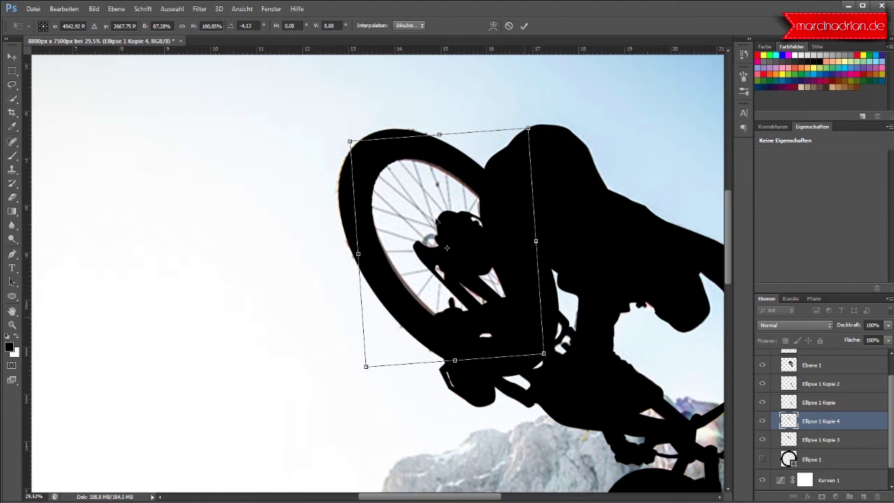
{"action": "left_click_drag", "start_coordinate": [349, 140], "coordinate": [349, 139]}
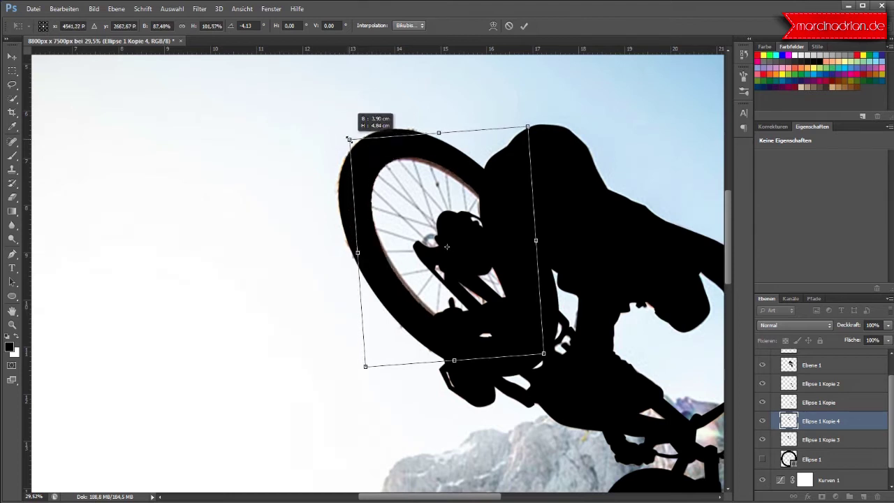
{"action": "left_click", "coordinate": [887, 325]}
{"action": "left_click_drag", "start_coordinate": [879, 338], "coordinate": [865, 340]}
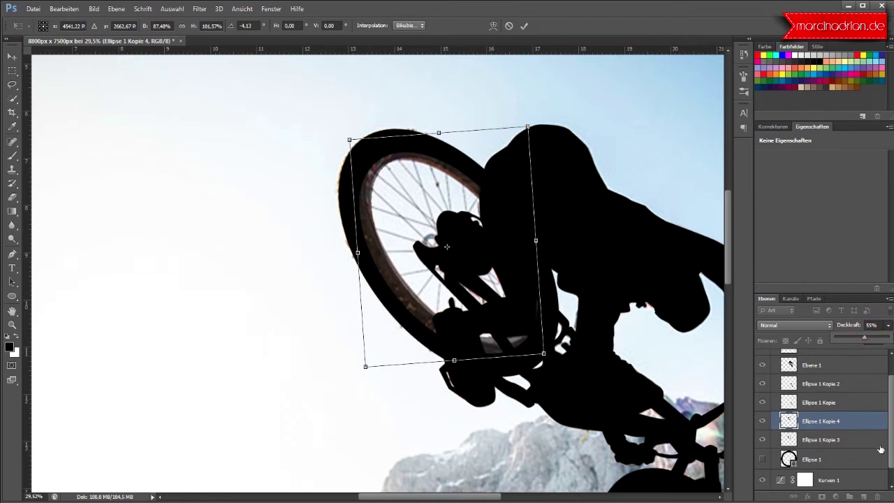
{"action": "left_click", "coordinate": [891, 340]}
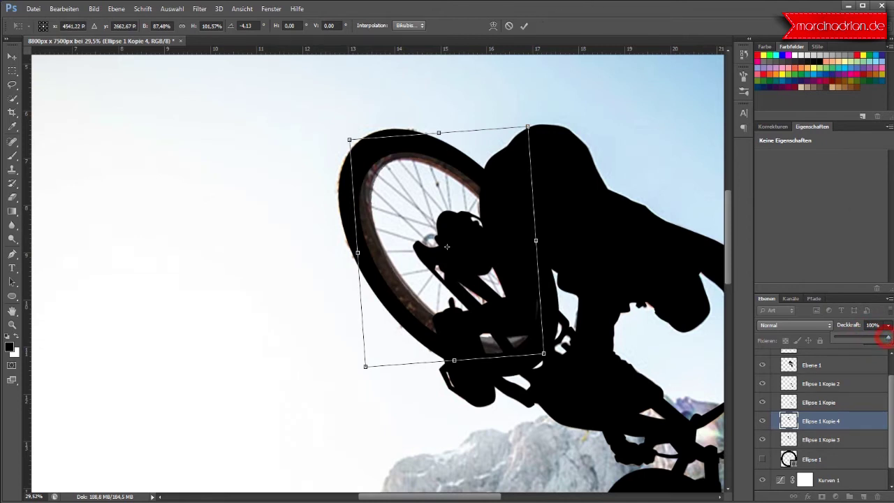
{"action": "left_click", "coordinate": [524, 26]}
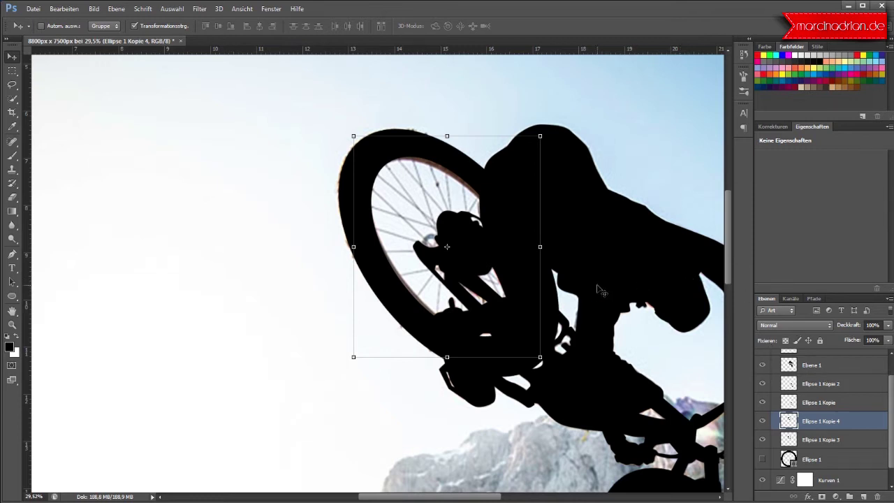
Collapse Gruppe 1 and add a new group, Gruppe 2, containing an empty Ebene 3
{"action": "scroll", "coordinate": [434, 215], "scroll_direction": "up", "scroll_amount": 1}
{"action": "scroll", "coordinate": [434, 215], "scroll_direction": "up", "scroll_amount": 1}
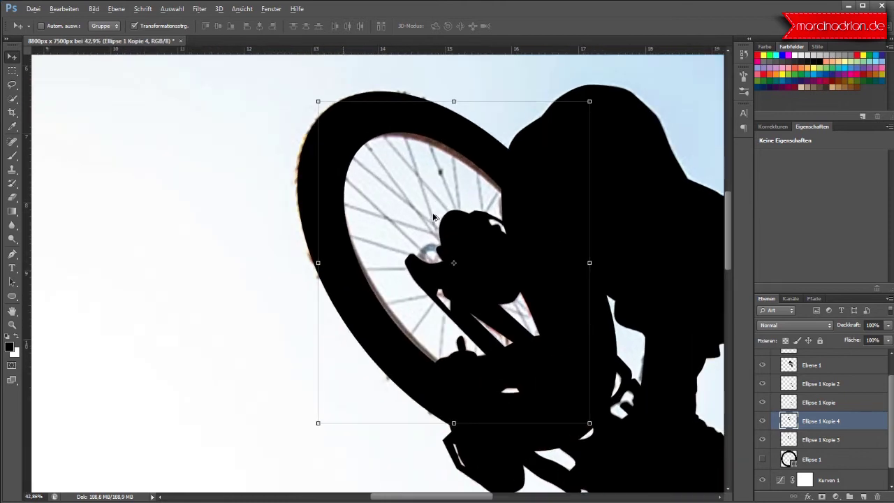
{"action": "scroll", "coordinate": [434, 215], "scroll_direction": "up", "scroll_amount": 1}
{"action": "scroll", "coordinate": [433, 216], "scroll_direction": "up", "scroll_amount": 1}
{"action": "scroll", "coordinate": [432, 213], "scroll_direction": "up", "scroll_amount": 1}
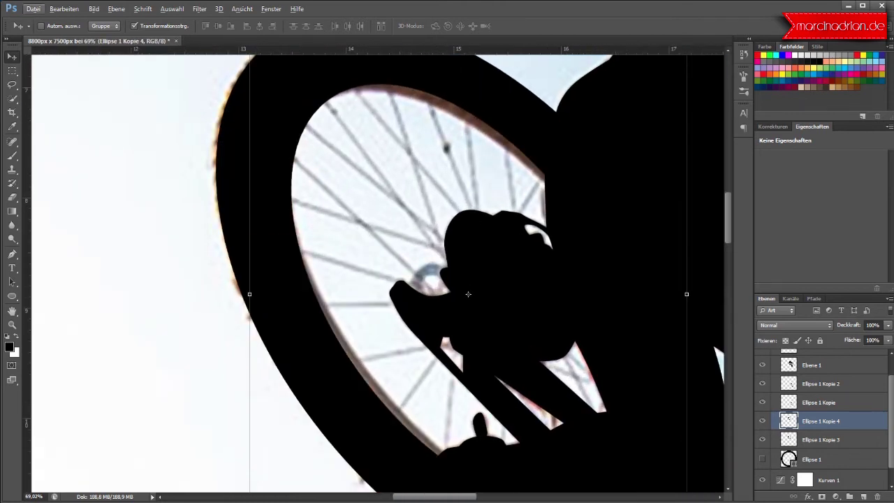
{"action": "scroll", "coordinate": [844, 409], "scroll_direction": "up", "scroll_amount": 1}
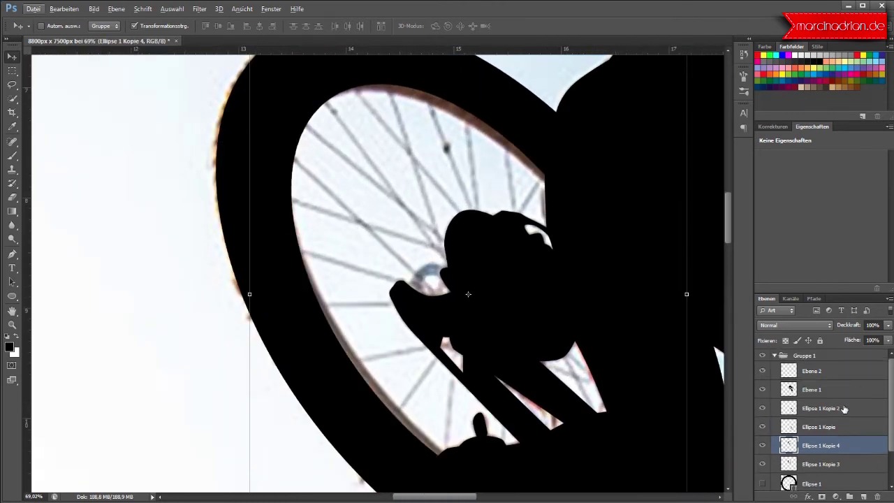
{"action": "left_click", "coordinate": [773, 356]}
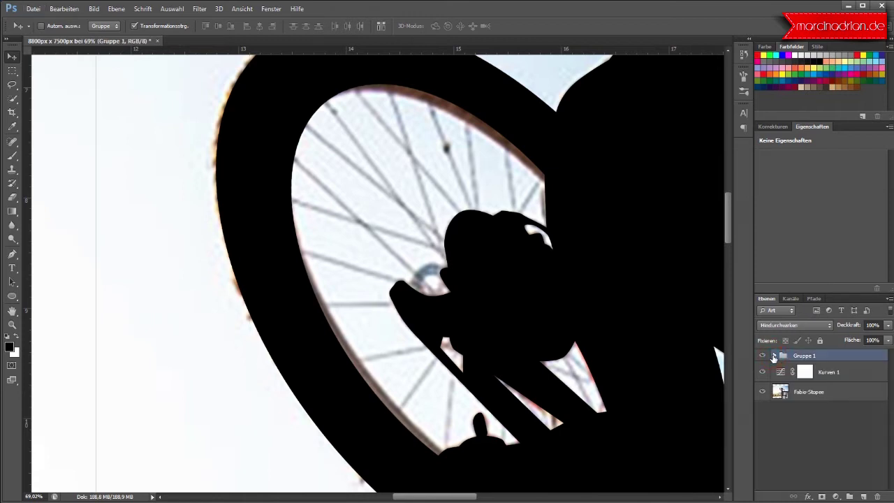
{"action": "left_click", "coordinate": [849, 496]}
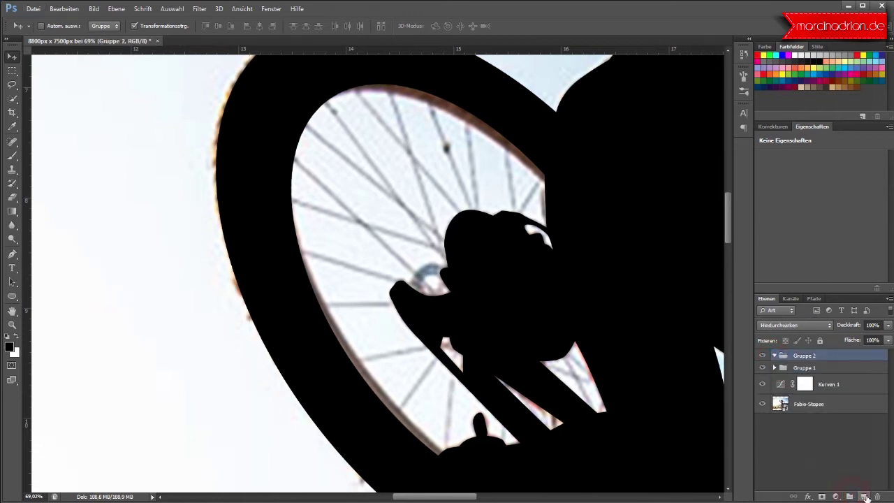
{"action": "left_click", "coordinate": [864, 495]}
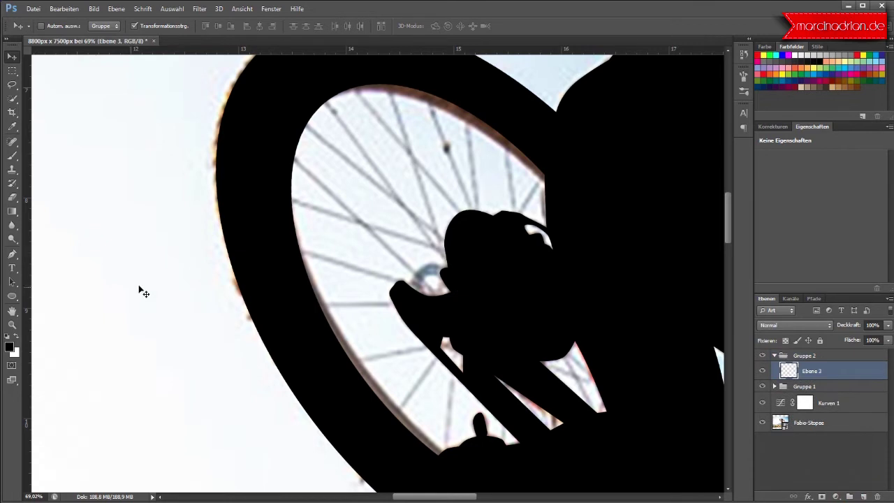
Set the soft brush to 17 px, then switch to the Pen tool in Pfad mode
{"action": "left_click", "coordinate": [12, 155]}
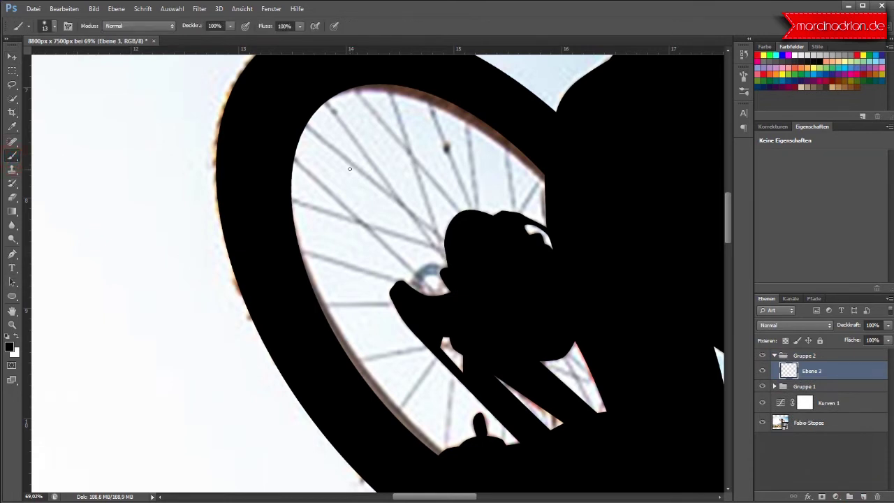
{"action": "right_click", "coordinate": [357, 218]}
{"action": "double_click", "coordinate": [453, 230]}
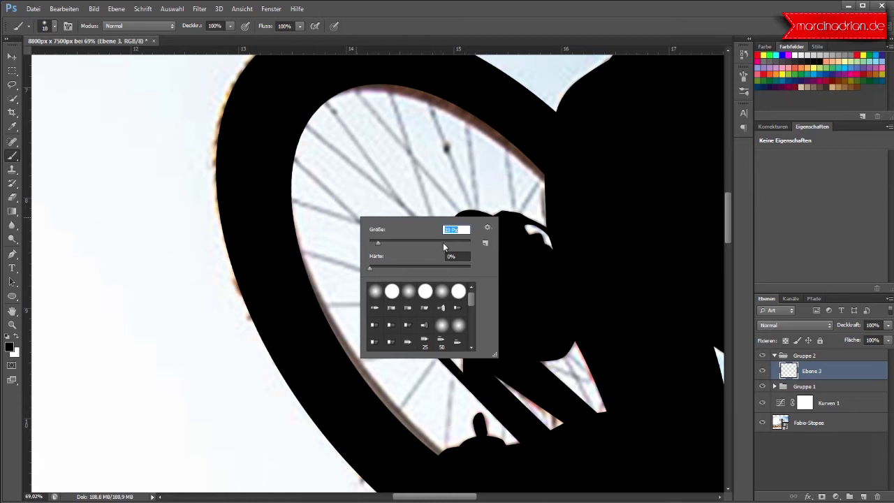
{"action": "key", "text": "Down"}
{"action": "left_click", "coordinate": [469, 94]}
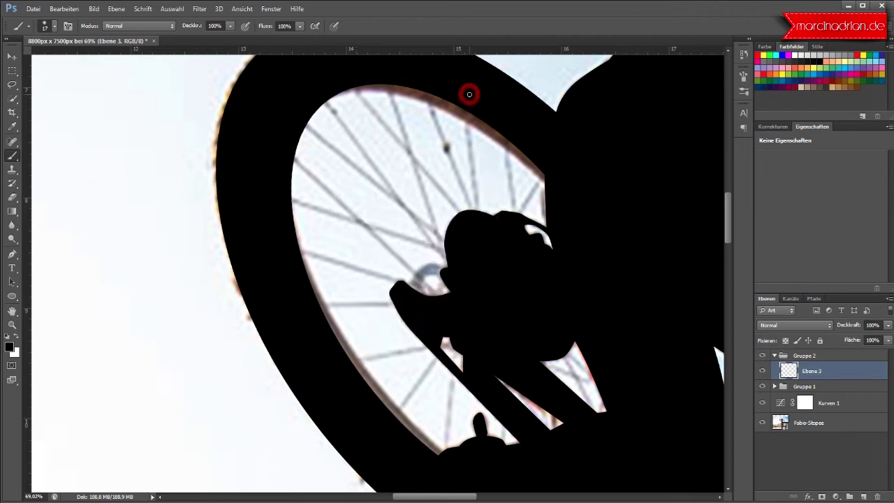
{"action": "left_click", "coordinate": [11, 256]}
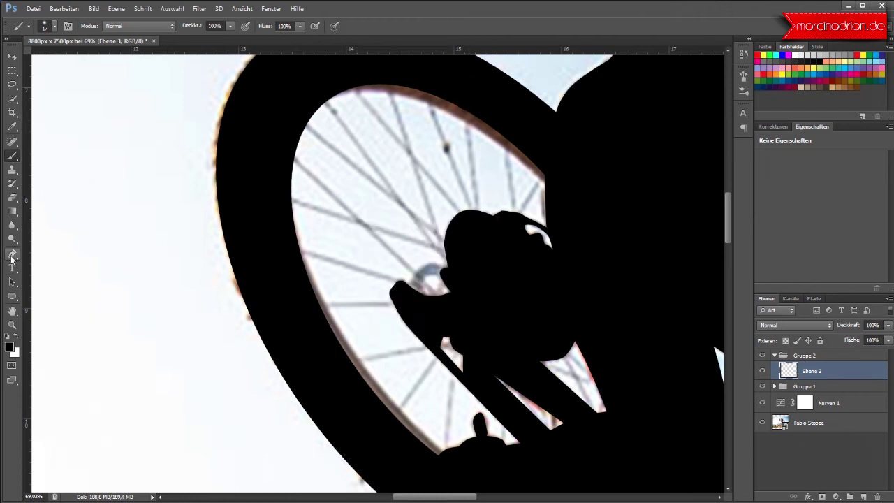
Trace the first spoke paths from the upper-left and upper rim down to the hub
{"action": "left_click", "coordinate": [277, 142]}
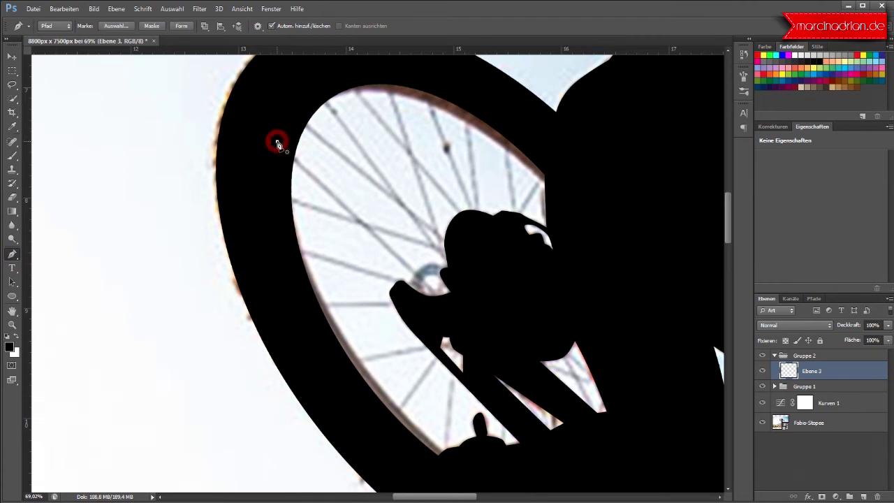
{"action": "left_click", "coordinate": [449, 309]}
{"action": "left_click", "coordinate": [513, 221]}
{"action": "left_click", "coordinate": [553, 162]}
{"action": "left_click", "coordinate": [510, 117]}
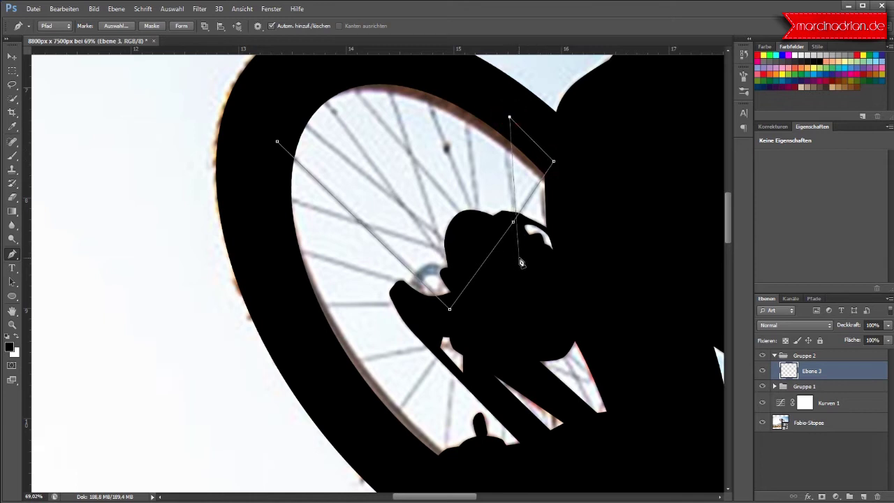
{"action": "left_click", "coordinate": [517, 259]}
{"action": "left_click_drag", "start_coordinate": [510, 117], "coordinate": [503, 111]}
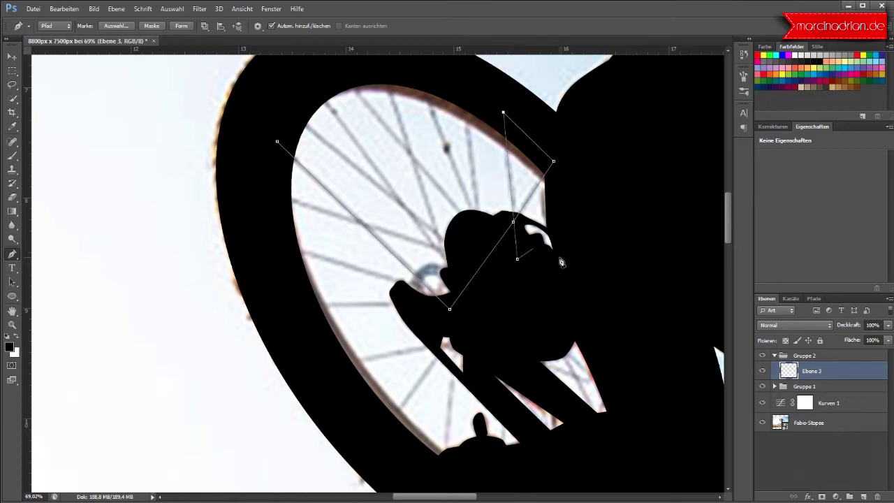
Trace spokes out to the lower-right and bottom rim, closing and adjusting anchors
{"action": "left_click", "coordinate": [561, 216]}
{"action": "left_click", "coordinate": [564, 307]}
{"action": "left_click", "coordinate": [558, 339]}
{"action": "left_click", "coordinate": [609, 449]}
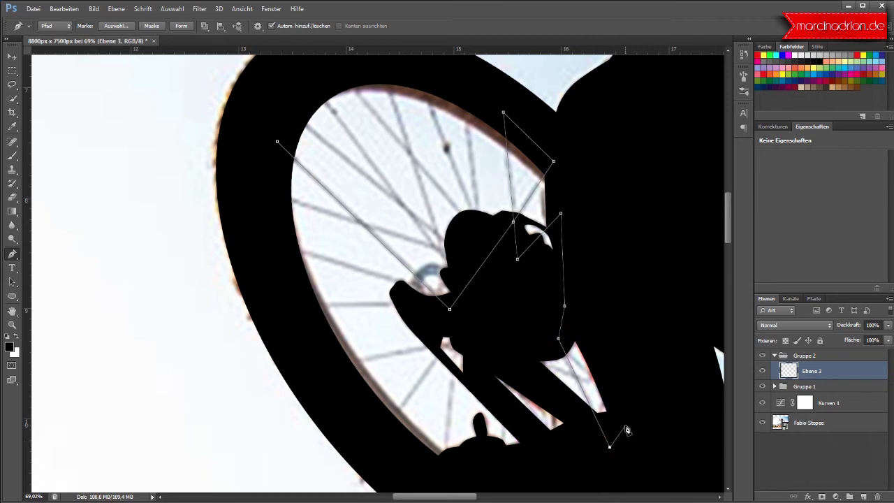
{"action": "left_click", "coordinate": [622, 386]}
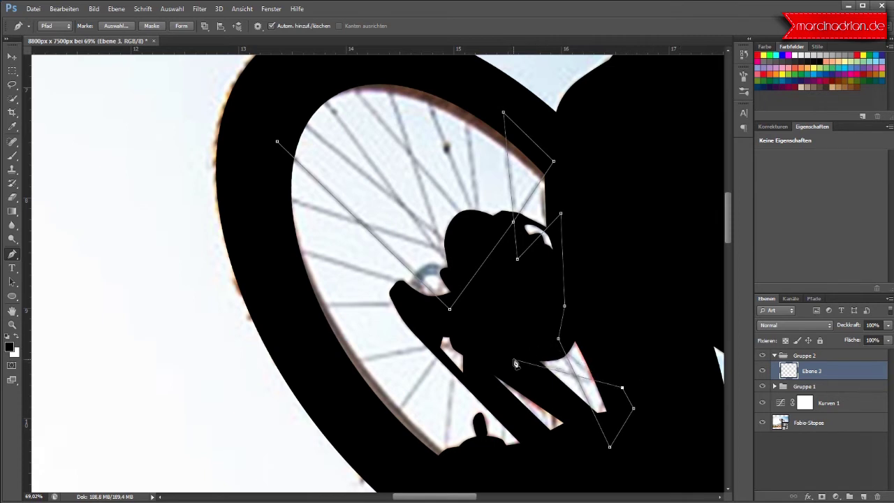
{"action": "left_click", "coordinate": [514, 359]}
{"action": "left_click_drag", "start_coordinate": [623, 388], "coordinate": [624, 394]}
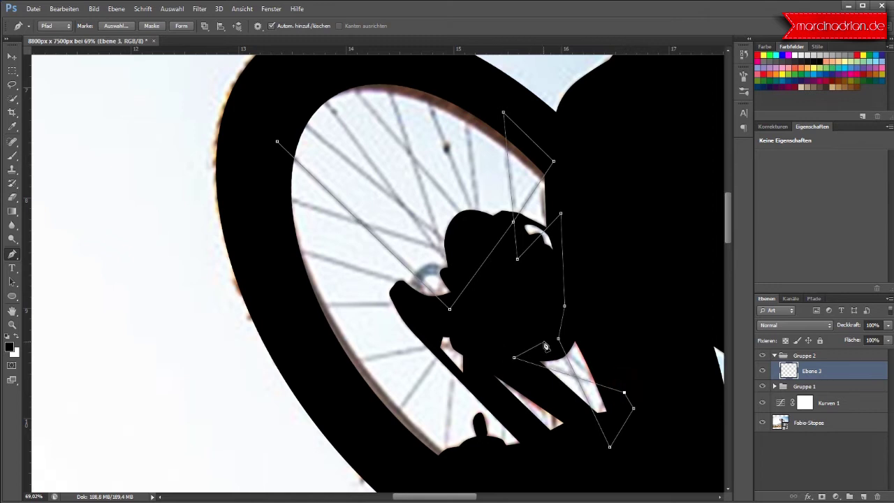
{"action": "left_click_drag", "start_coordinate": [546, 345], "coordinate": [614, 391]}
{"action": "left_click", "coordinate": [627, 437]}
{"action": "left_click", "coordinate": [549, 456]}
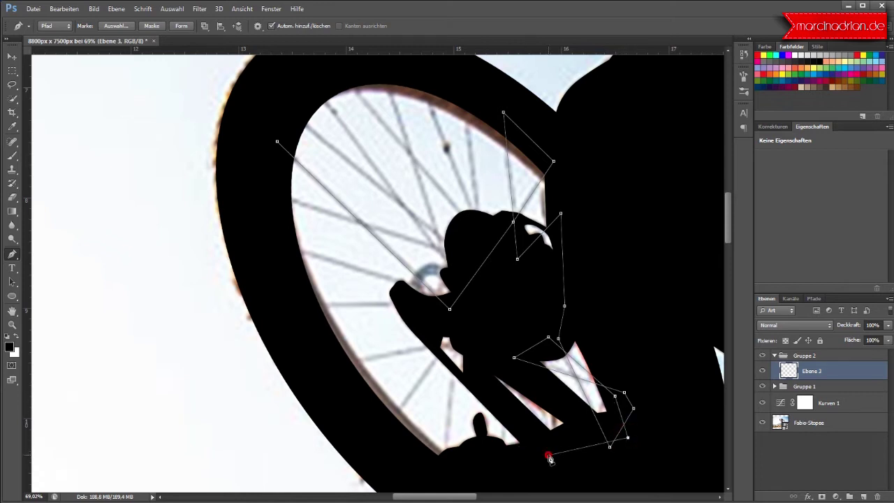
{"action": "left_click", "coordinate": [533, 312]}
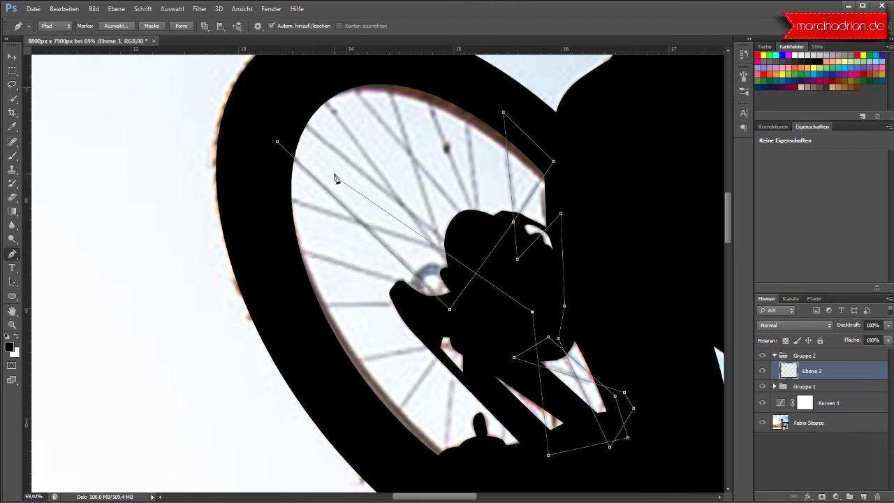
Trace spokes from the upper-left rim to the hub and out to the lower-left rim
{"action": "left_click", "coordinate": [291, 113]}
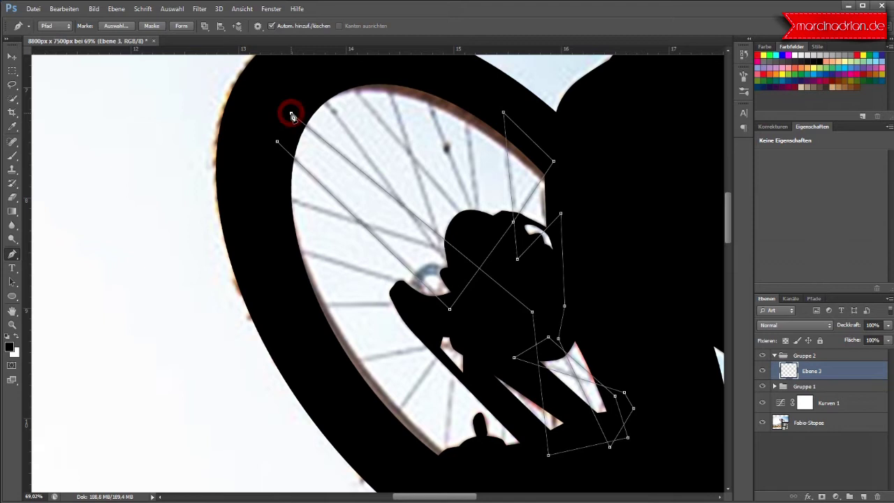
{"action": "left_click", "coordinate": [316, 87]}
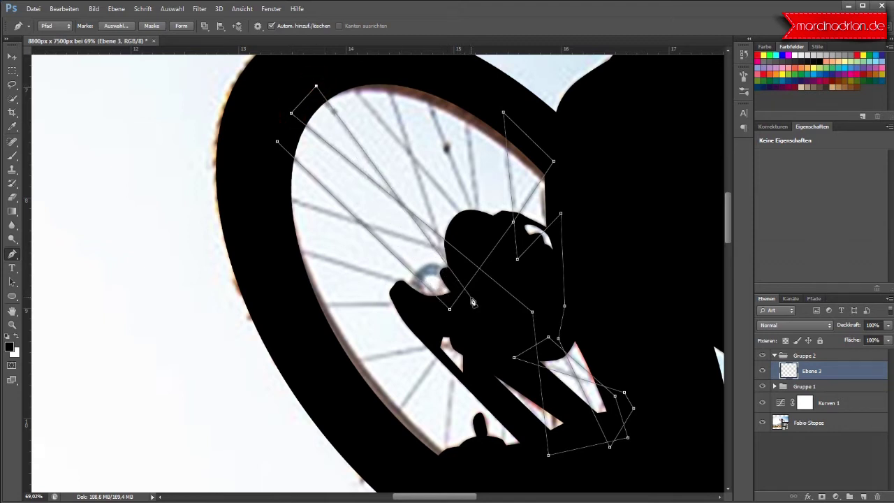
{"action": "left_click", "coordinate": [472, 299]}
{"action": "left_click", "coordinate": [386, 427]}
{"action": "left_click", "coordinate": [336, 366]}
{"action": "left_click", "coordinate": [486, 333]}
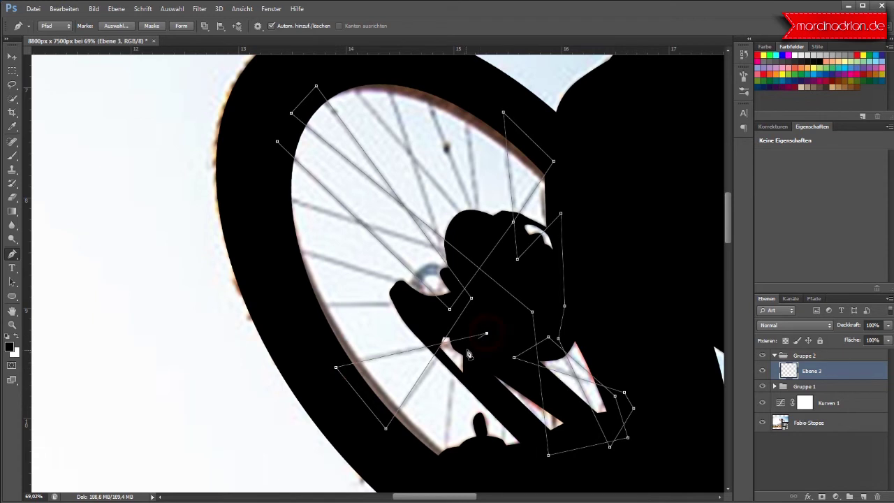
{"action": "left_click", "coordinate": [460, 332]}
Trace spokes to the bottom rim and left rim, including the horizontal spoke
{"action": "left_click", "coordinate": [444, 471]}
{"action": "left_click", "coordinate": [357, 439]}
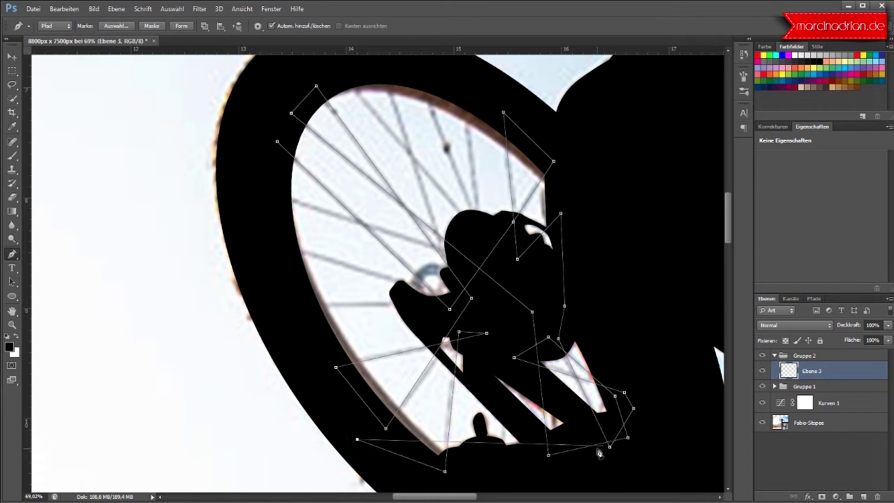
{"action": "left_click", "coordinate": [299, 304]}
{"action": "left_click", "coordinate": [418, 306]}
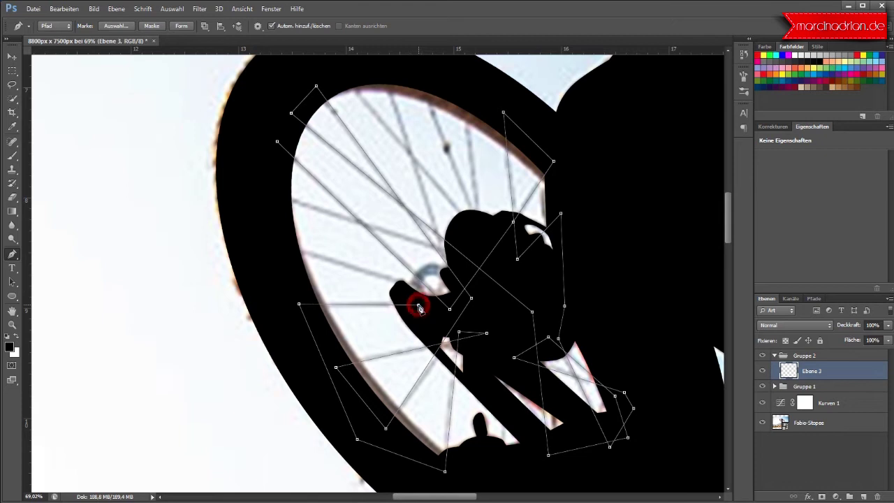
{"action": "left_click", "coordinate": [472, 305]}
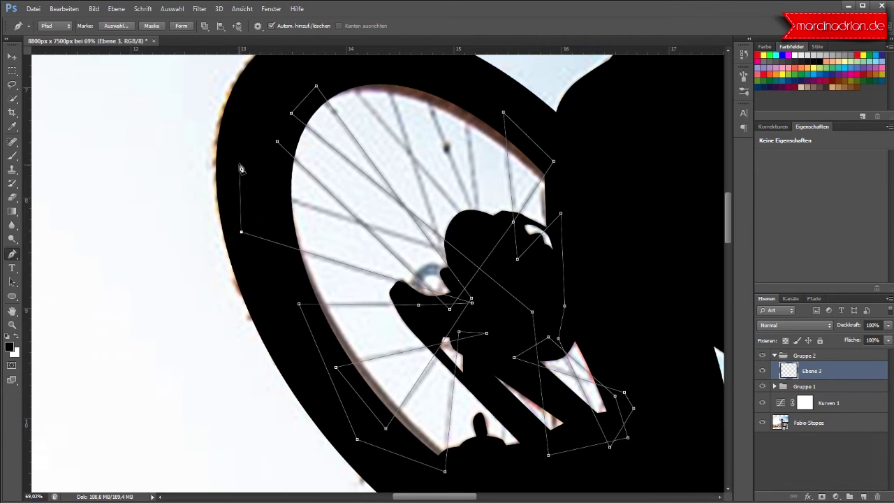
{"action": "left_click", "coordinate": [260, 189]}
Trace spokes from the hub up to the top rim and down to the bottom rim
{"action": "left_click", "coordinate": [482, 234]}
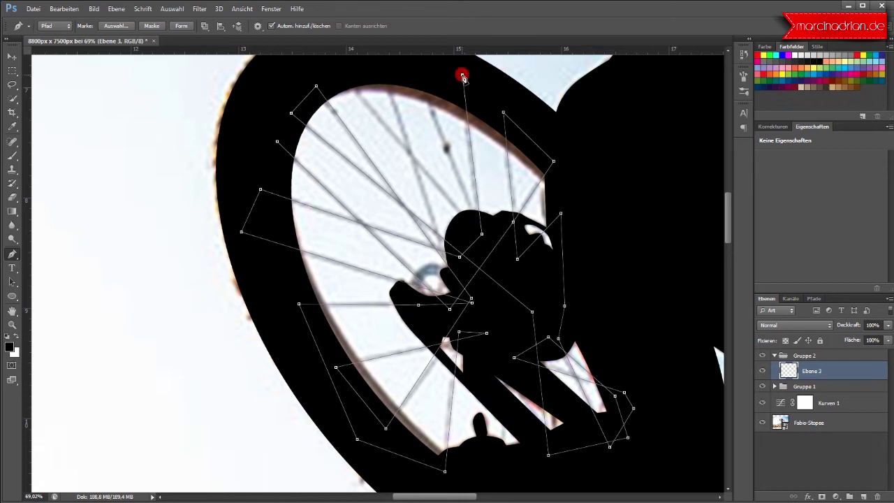
{"action": "left_click", "coordinate": [418, 69]}
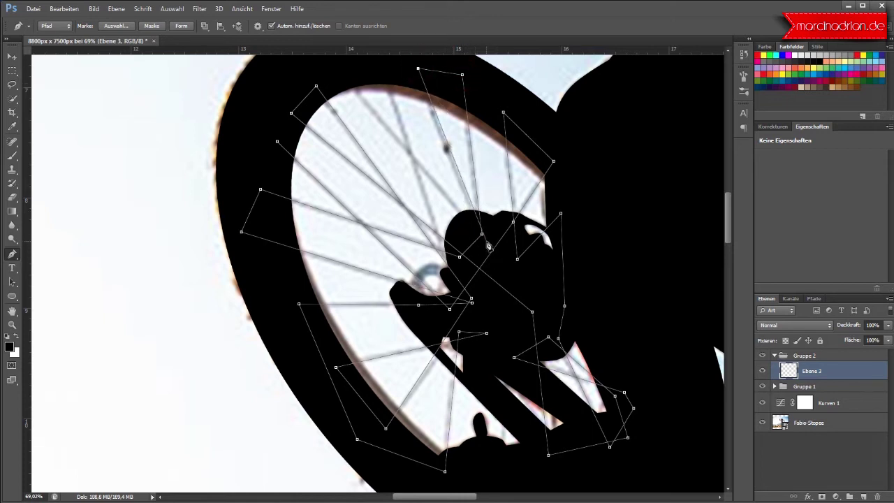
{"action": "left_click", "coordinate": [481, 234]}
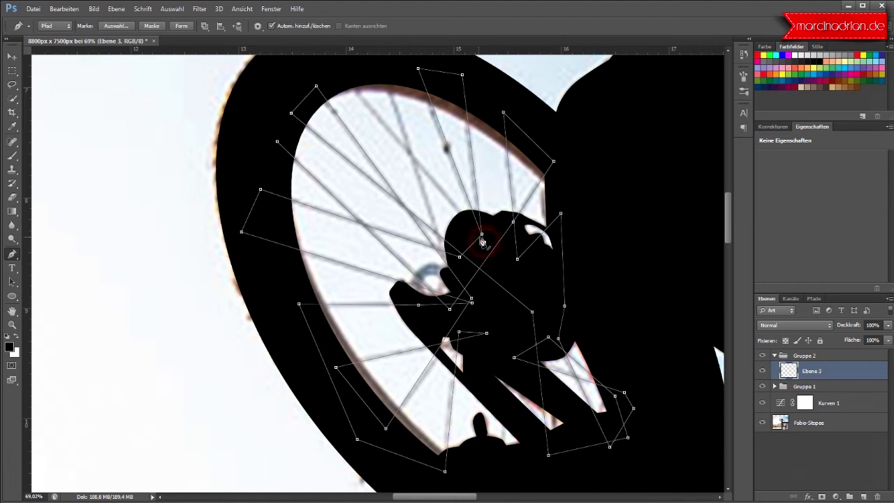
{"action": "left_click", "coordinate": [342, 74]}
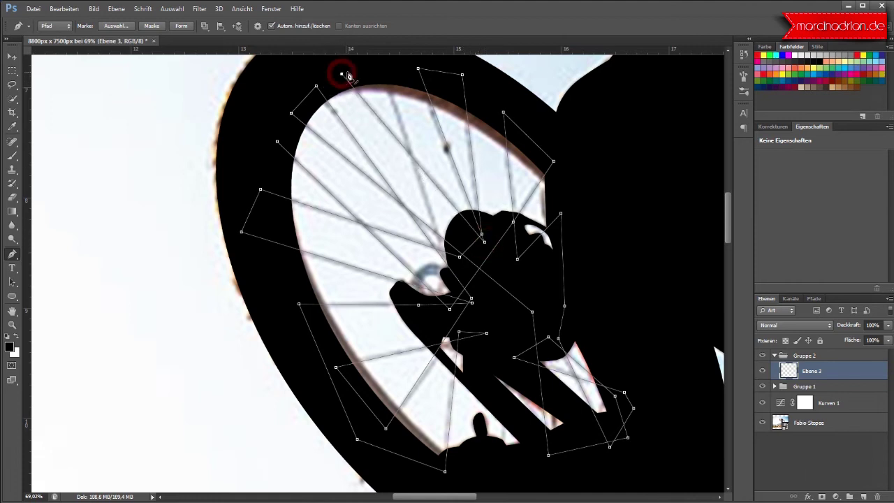
{"action": "left_click", "coordinate": [388, 74]}
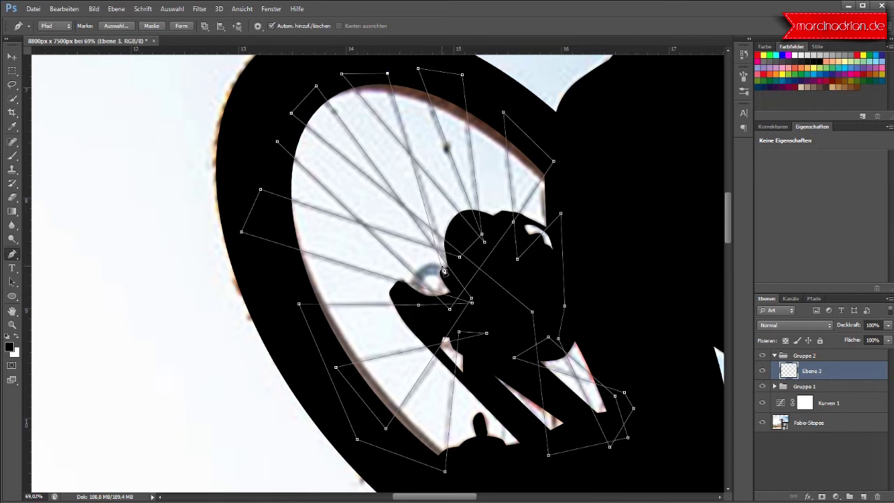
{"action": "left_click", "coordinate": [464, 322]}
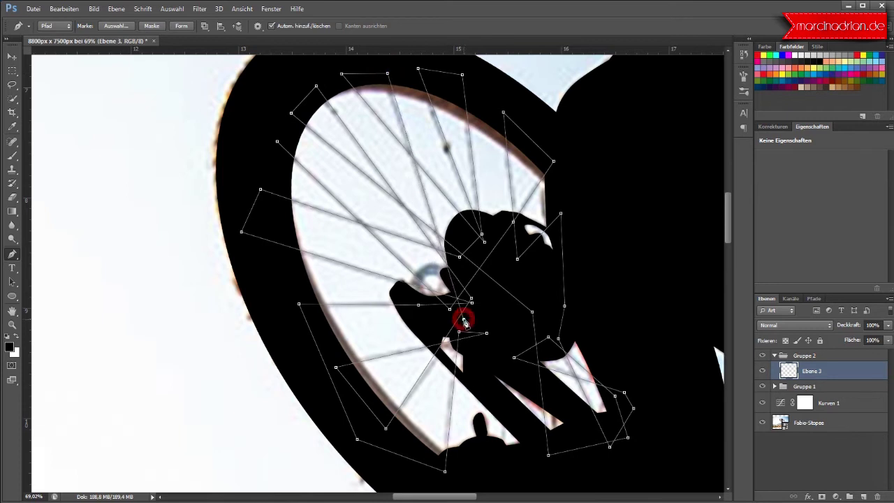
{"action": "left_click", "coordinate": [491, 350]}
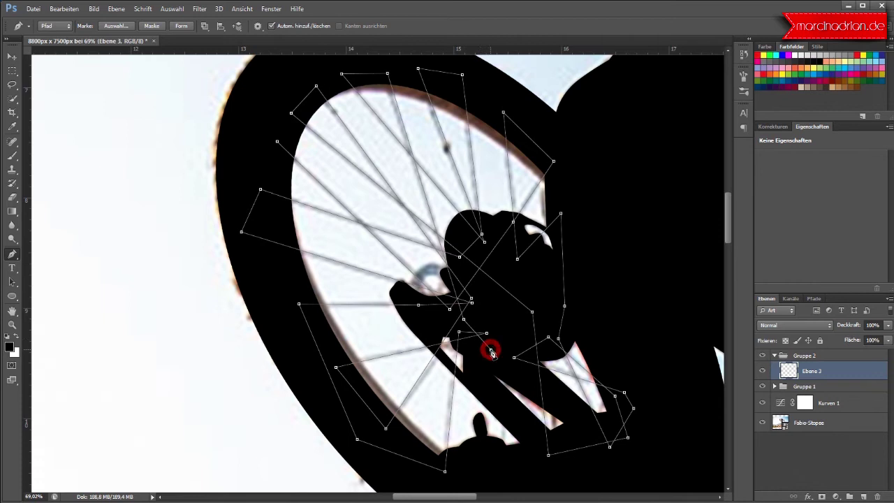
{"action": "left_click", "coordinate": [506, 461]}
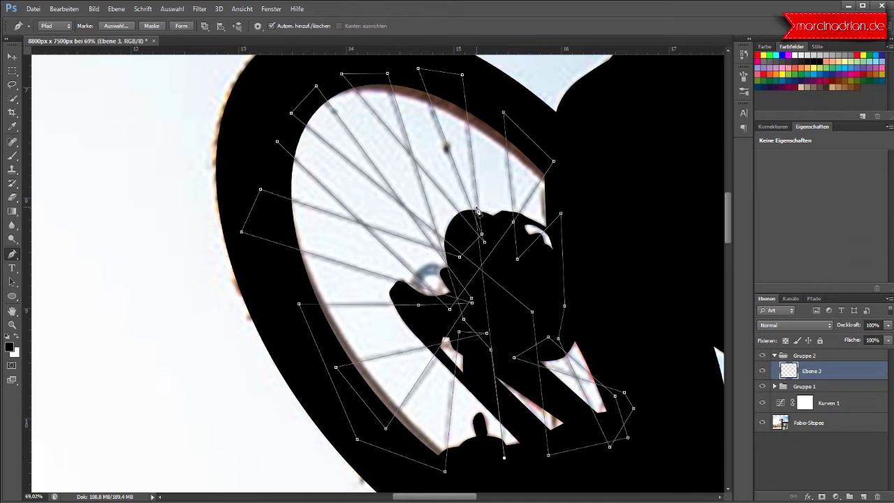
Stroke the spoke path with the Pinsel via Pfadkontur füllen, then undo that stroke
{"action": "right_click", "coordinate": [479, 232]}
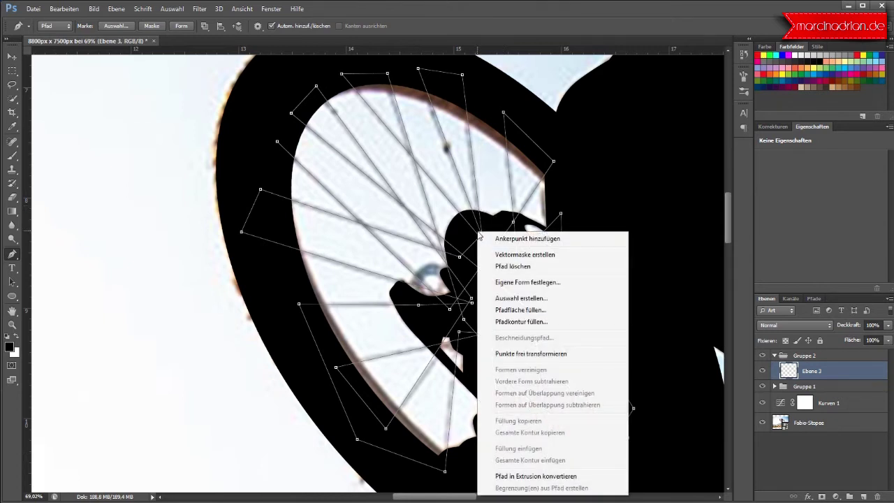
{"action": "left_click", "coordinate": [517, 322]}
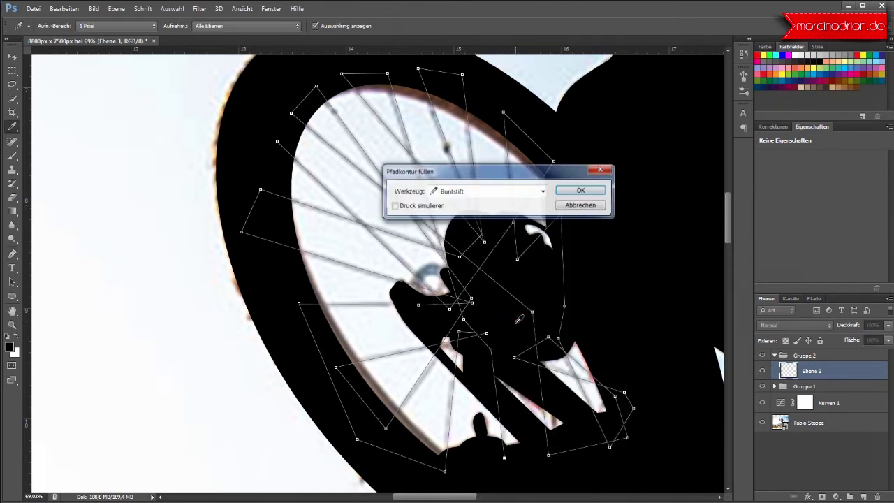
{"action": "left_click", "coordinate": [542, 191]}
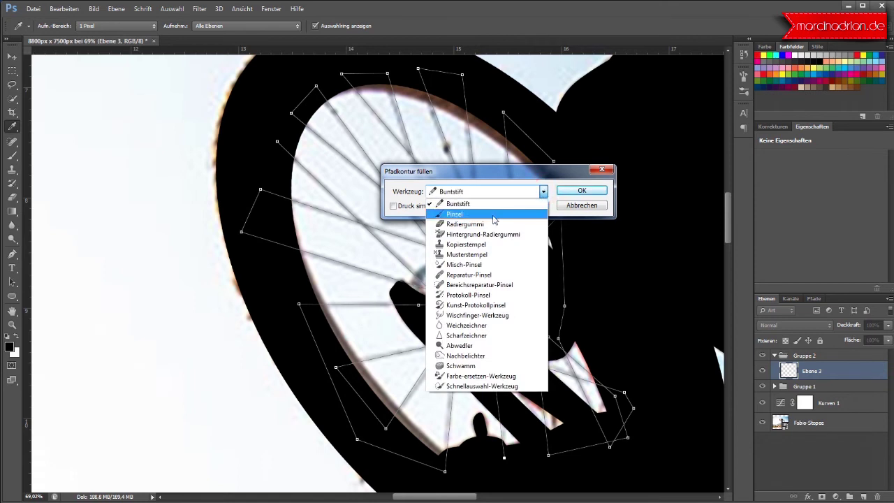
{"action": "left_click", "coordinate": [493, 215]}
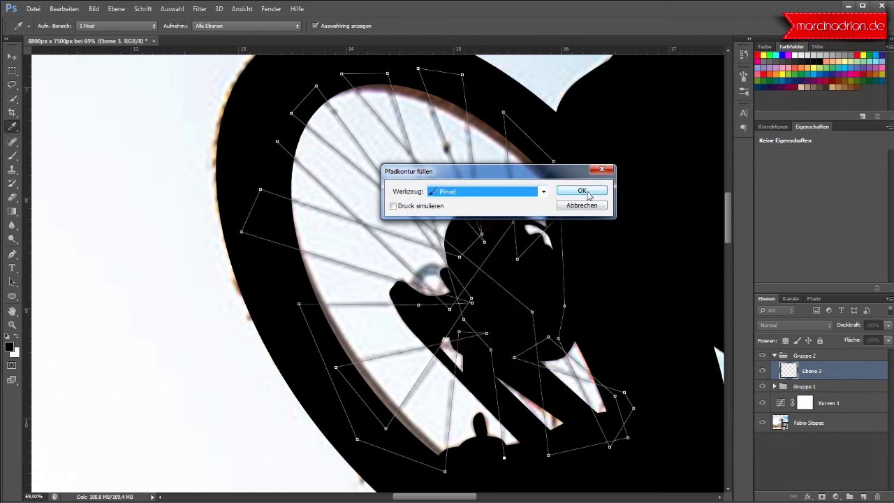
{"action": "left_click", "coordinate": [582, 190]}
{"action": "right_click", "coordinate": [518, 213]}
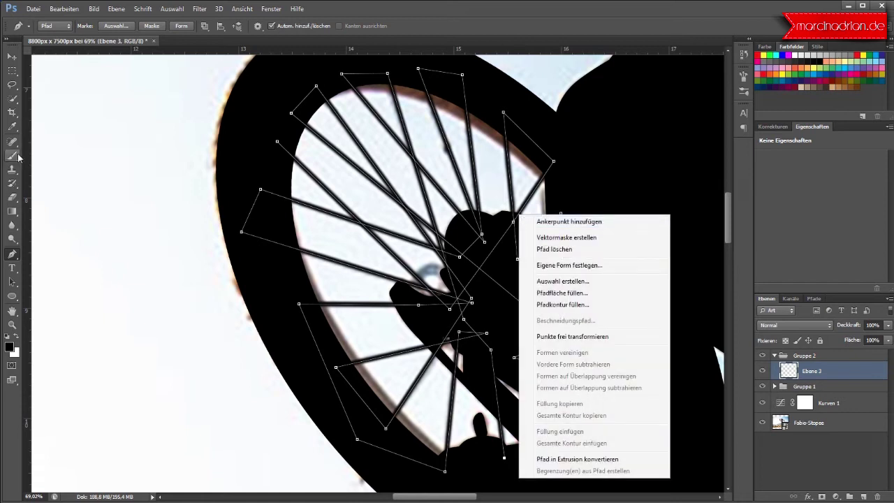
{"action": "left_click", "coordinate": [13, 157]}
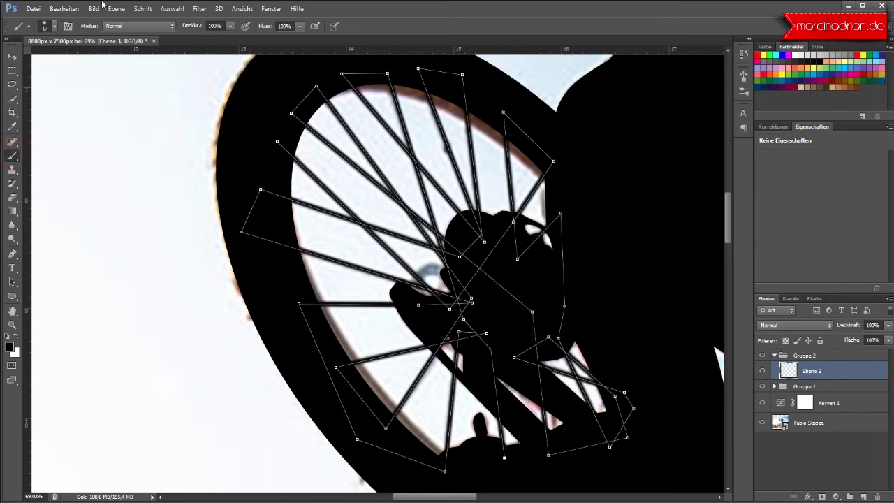
{"action": "left_click", "coordinate": [63, 8]}
{"action": "left_click", "coordinate": [81, 16]}
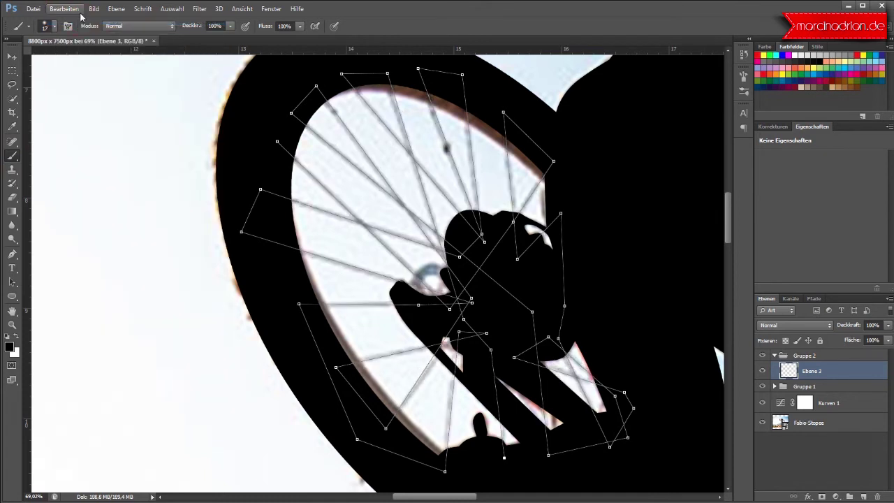
Set the brush hardness to 100%
{"action": "right_click", "coordinate": [107, 140]}
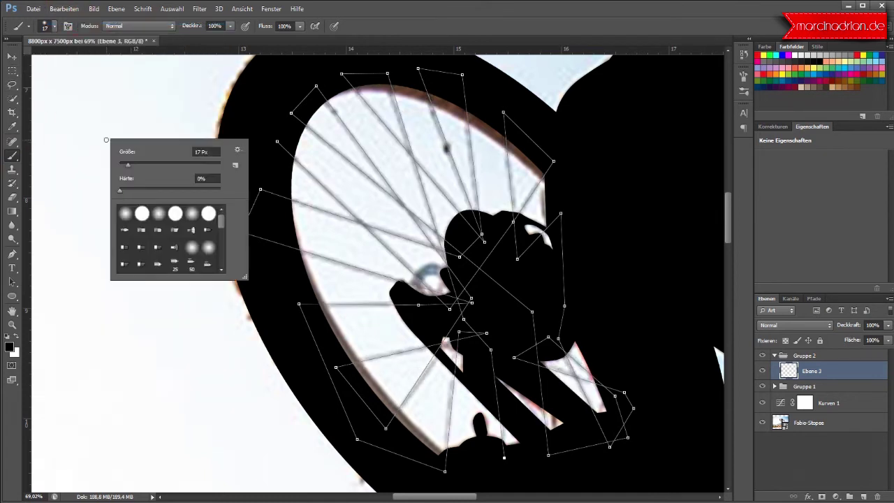
{"action": "left_click_drag", "start_coordinate": [204, 190], "coordinate": [225, 191]}
{"action": "left_click", "coordinate": [417, 14]}
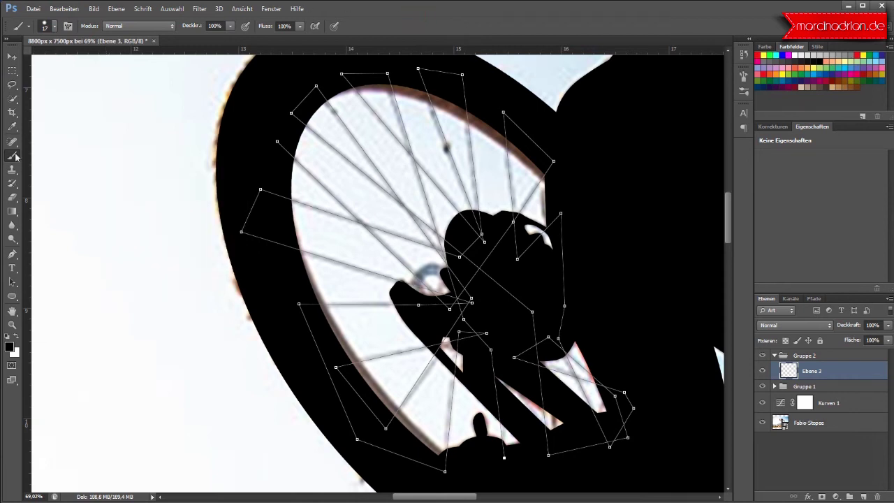
Stroke the spoke path twice with the hard brush for thick black spokes
{"action": "left_click", "coordinate": [16, 258]}
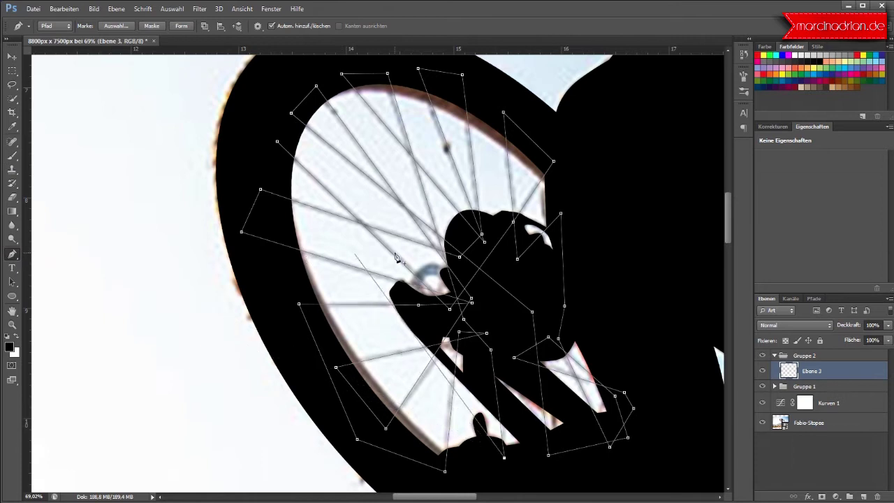
{"action": "right_click", "coordinate": [421, 273]}
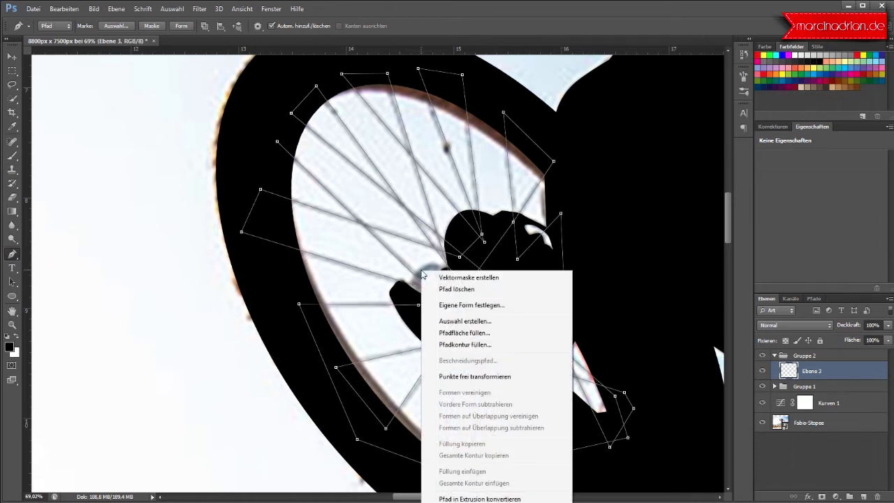
{"action": "left_click", "coordinate": [472, 344]}
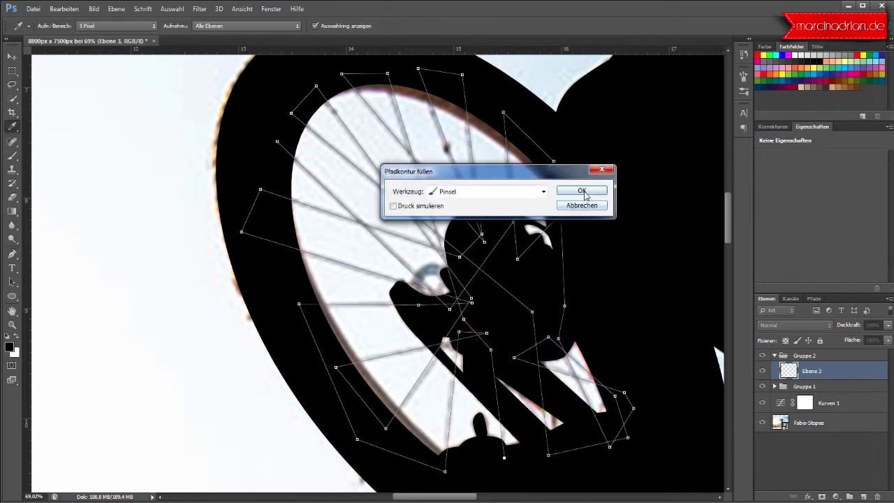
{"action": "left_click", "coordinate": [584, 191]}
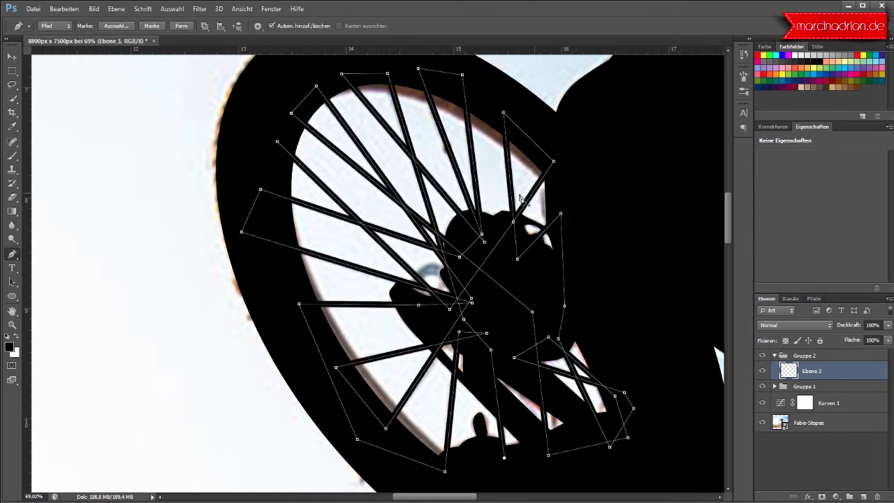
{"action": "right_click", "coordinate": [519, 199]}
{"action": "left_click", "coordinate": [559, 269]}
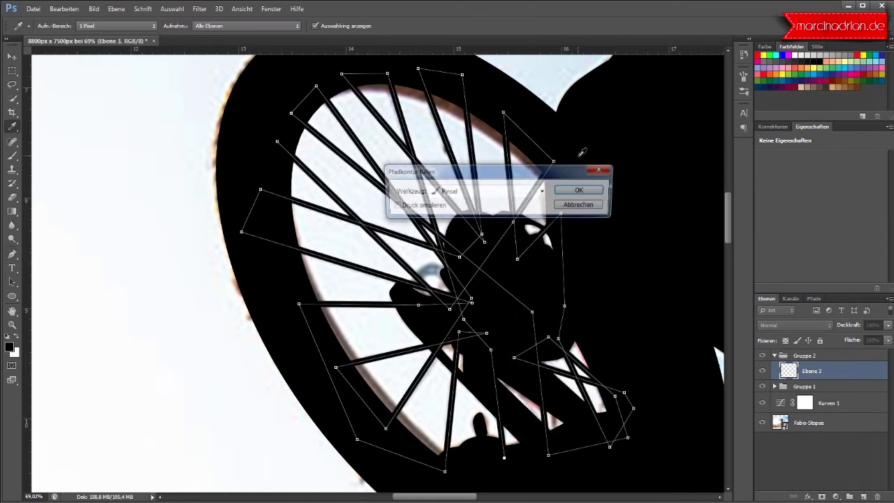
{"action": "left_click", "coordinate": [582, 190]}
Delete the leftover spoke path outline with Pfad löschen
{"action": "key", "text": "p"}
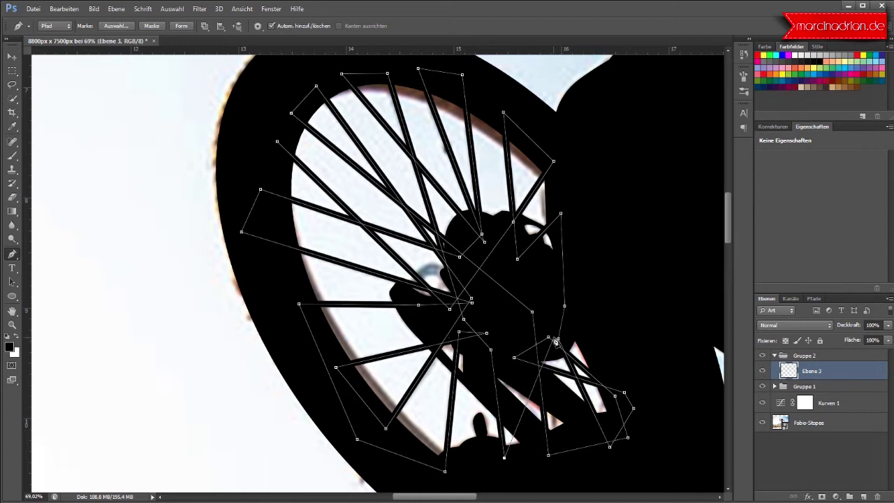
{"action": "right_click", "coordinate": [563, 336]}
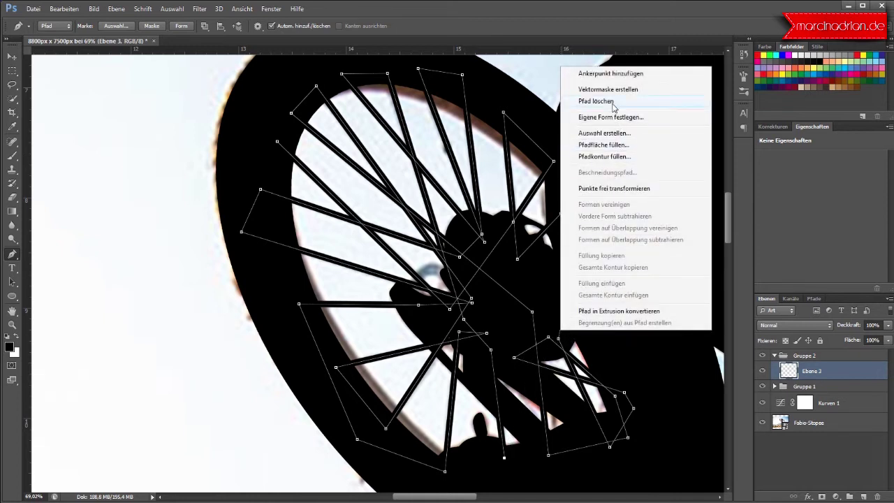
{"action": "left_click", "coordinate": [611, 102]}
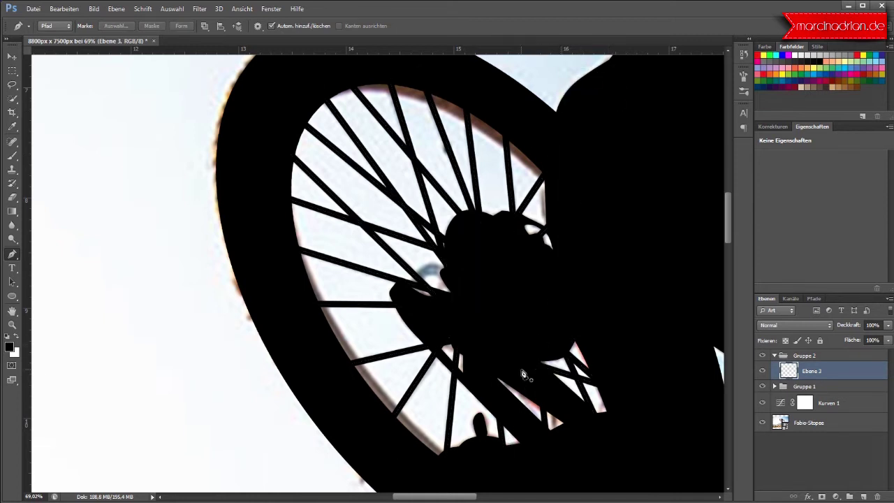
Zoom and pan to the front wheel and add empty layer Ebene 4 above Ebene 3
{"action": "scroll", "coordinate": [523, 374], "scroll_direction": "down", "scroll_amount": 2}
{"action": "scroll", "coordinate": [522, 373], "scroll_direction": "down", "scroll_amount": 2}
{"action": "scroll", "coordinate": [522, 374], "scroll_direction": "down", "scroll_amount": 2}
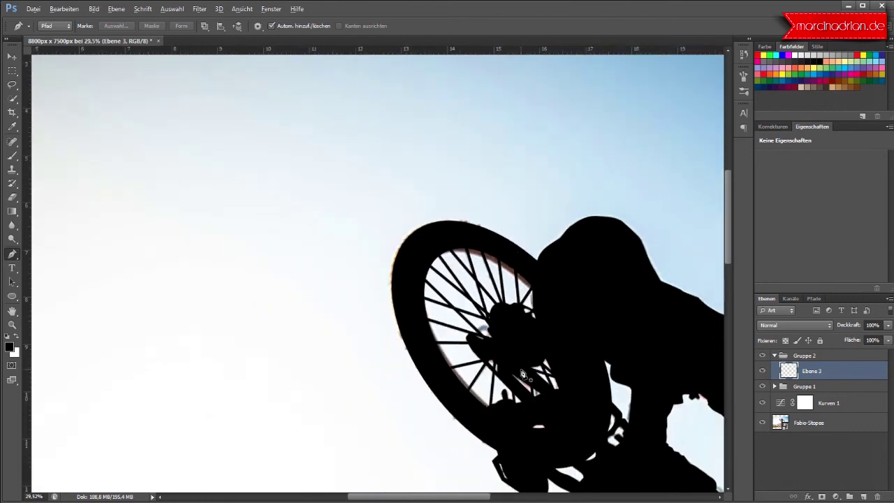
{"action": "scroll", "coordinate": [522, 373], "scroll_direction": "down", "scroll_amount": 2}
{"action": "scroll", "coordinate": [522, 373], "scroll_direction": "down", "scroll_amount": 2}
{"action": "scroll", "coordinate": [522, 373], "scroll_direction": "down", "scroll_amount": 2}
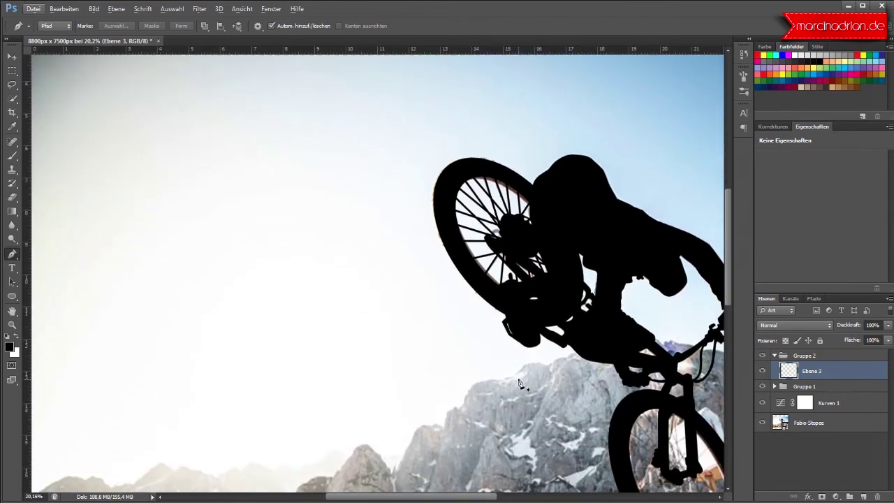
{"action": "scroll", "coordinate": [522, 373], "scroll_direction": "down", "scroll_amount": 2}
{"action": "left_click_drag", "start_coordinate": [472, 497], "coordinate": [505, 496]}
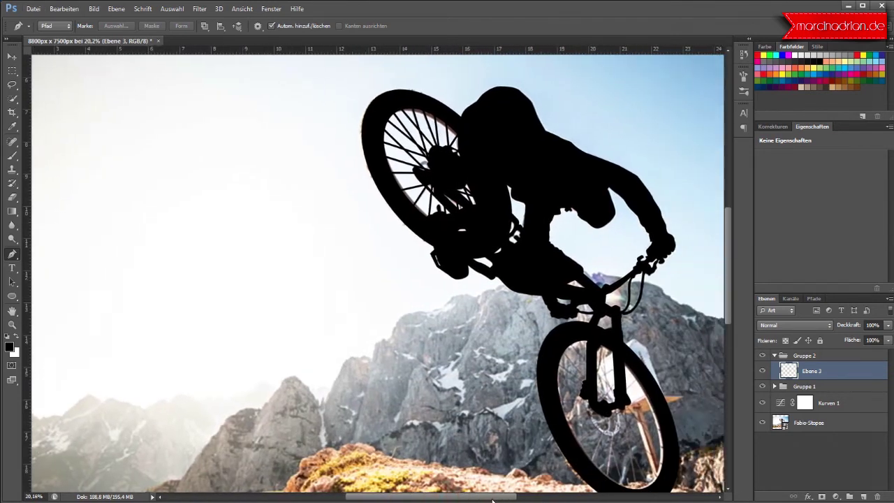
{"action": "scroll", "coordinate": [551, 465], "scroll_direction": "up", "scroll_amount": 2}
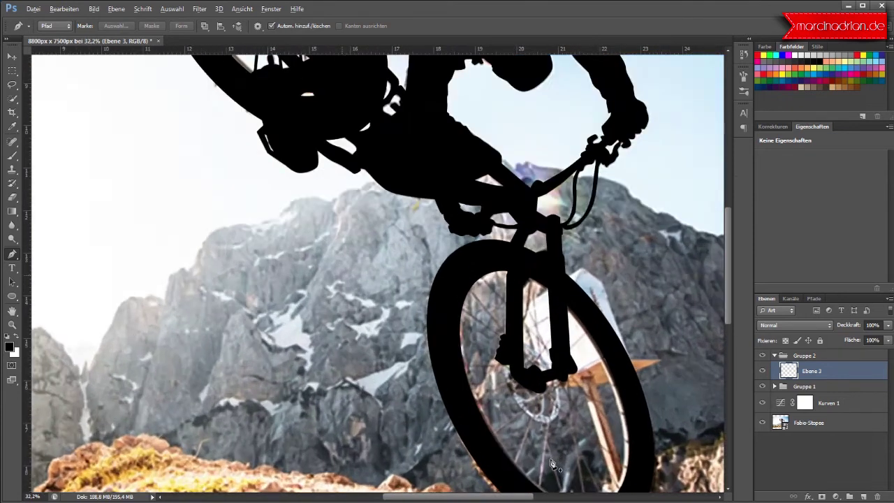
{"action": "scroll", "coordinate": [555, 458], "scroll_direction": "up", "scroll_amount": 2}
{"action": "scroll", "coordinate": [558, 449], "scroll_direction": "up", "scroll_amount": 2}
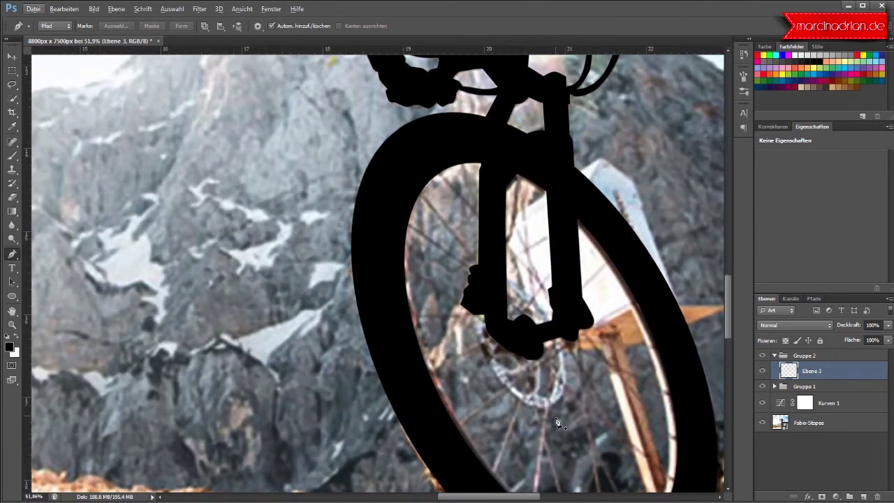
{"action": "scroll", "coordinate": [559, 446], "scroll_direction": "down", "scroll_amount": 1}
{"action": "scroll", "coordinate": [566, 419], "scroll_direction": "down", "scroll_amount": 1}
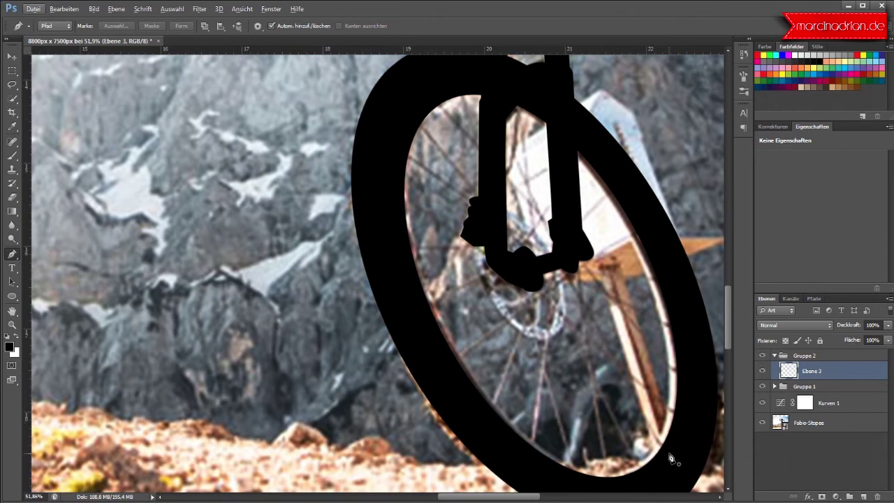
{"action": "left_click", "coordinate": [861, 496]}
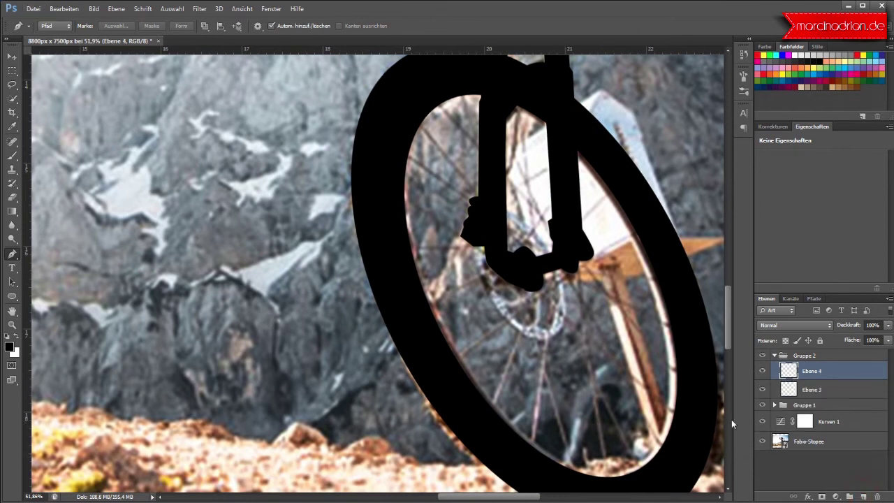
Trace a spoke path from the lower rim to the hub and back, adding hub anchors
{"action": "left_click", "coordinate": [686, 417]}
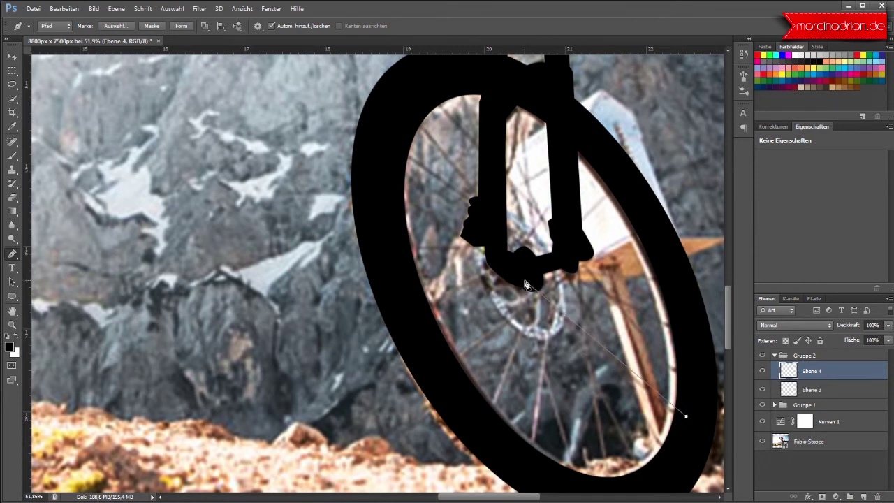
{"action": "left_click", "coordinate": [525, 279]}
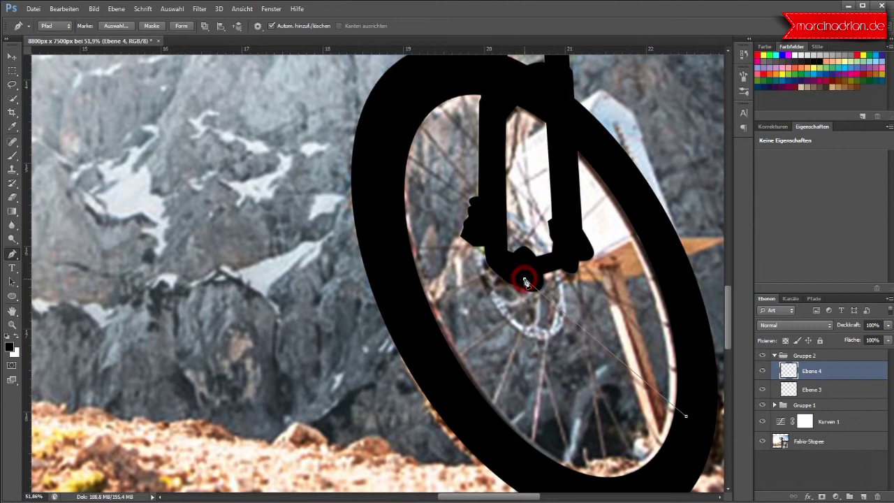
{"action": "left_click", "coordinate": [687, 418]}
{"action": "left_click", "coordinate": [546, 263]}
{"action": "left_click", "coordinate": [573, 264]}
Add curved anchors at the lower rim and close spoke outlines near the hub
{"action": "left_click_drag", "start_coordinate": [609, 489], "coordinate": [574, 489]}
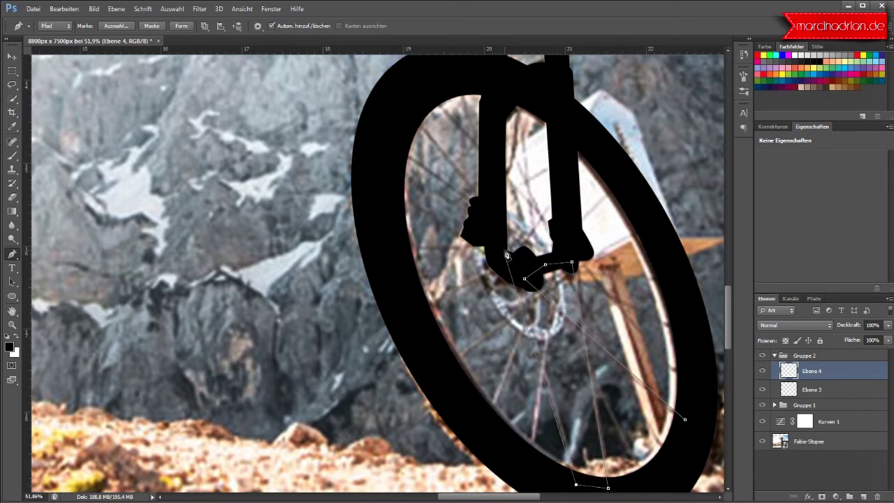
{"action": "left_click", "coordinate": [518, 271]}
{"action": "mouse_move", "coordinate": [585, 222]}
{"action": "left_mouse_down"}
{"action": "mouse_move", "coordinate": [625, 189]}
{"action": "mouse_move", "coordinate": [652, 233]}
{"action": "mouse_move", "coordinate": [646, 224]}
{"action": "left_mouse_up"}
{"action": "left_click_drag", "start_coordinate": [543, 298], "coordinate": [543, 290]}
{"action": "left_click", "coordinate": [542, 287]}
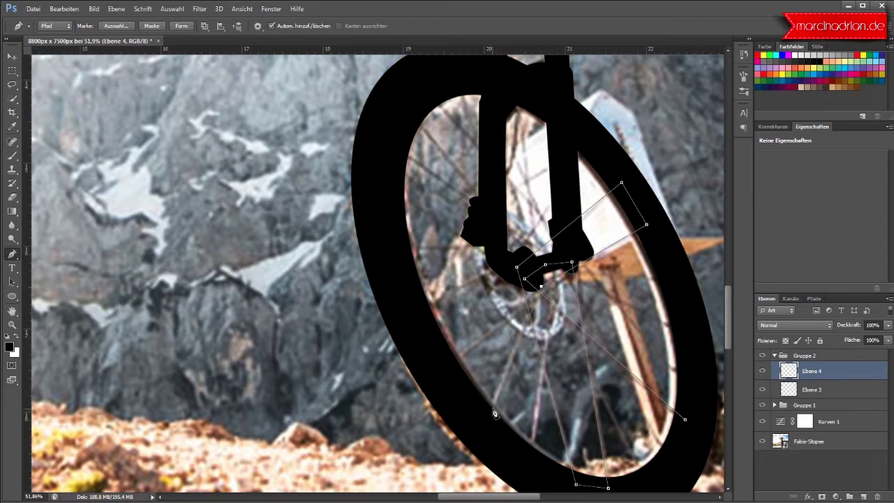
{"action": "left_click_drag", "start_coordinate": [489, 424], "coordinate": [444, 363]}
{"action": "left_click", "coordinate": [584, 256]}
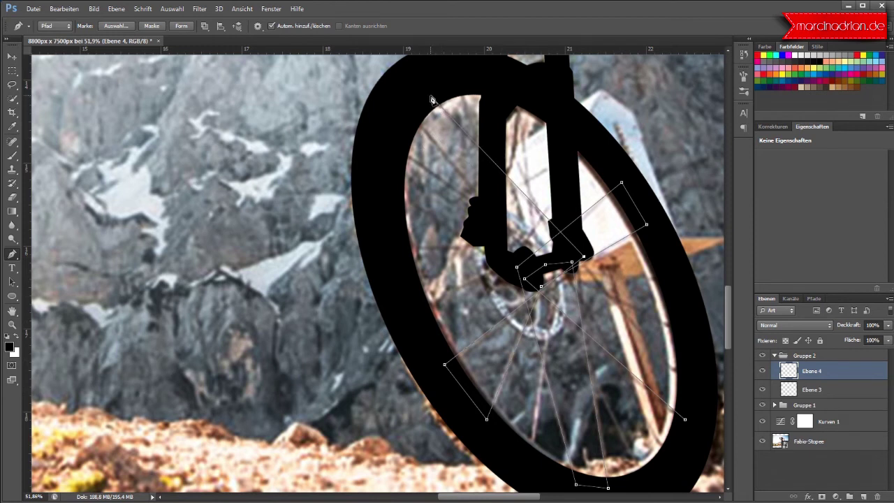
Trace spokes from the top rim to the hub and out to the right and lower-right rim
{"action": "left_click", "coordinate": [422, 90]}
{"action": "left_click", "coordinate": [423, 90]}
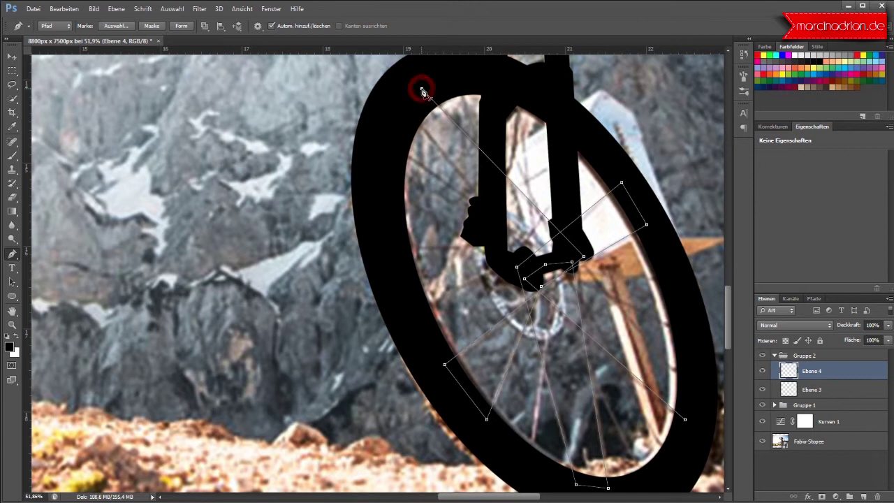
{"action": "left_click", "coordinate": [461, 81]}
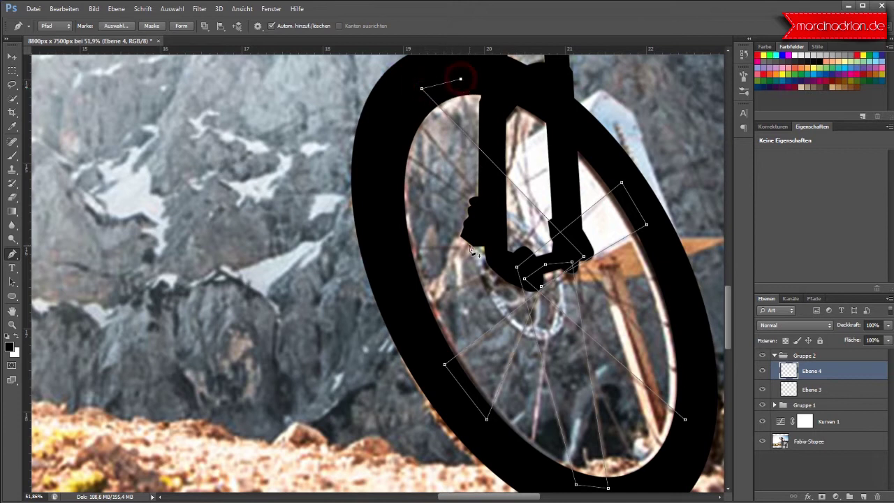
{"action": "left_click", "coordinate": [528, 271]}
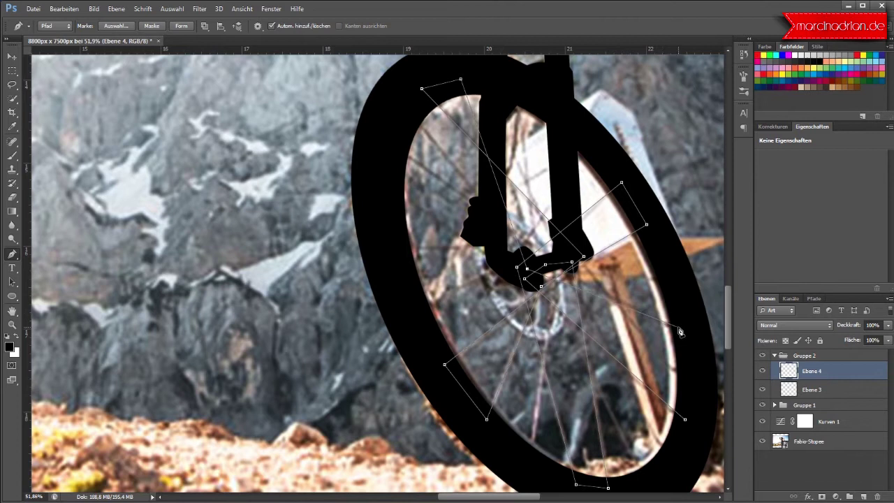
{"action": "left_click", "coordinate": [539, 264]}
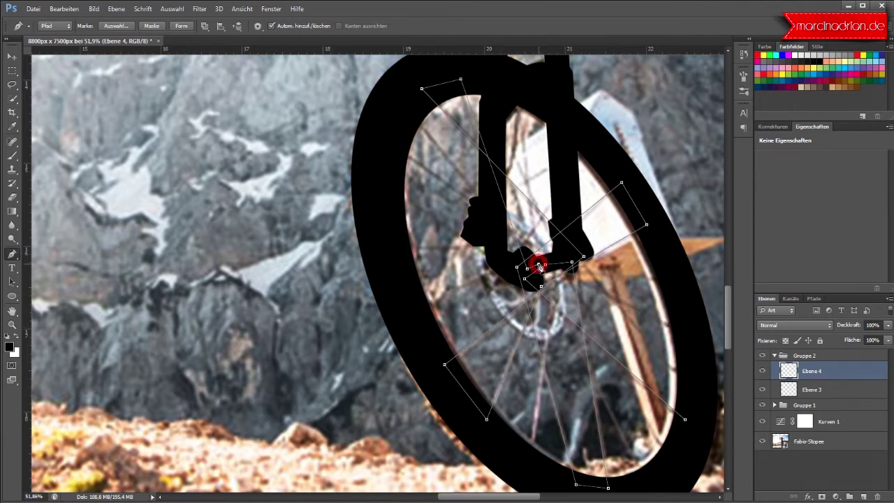
{"action": "left_click", "coordinate": [688, 332]}
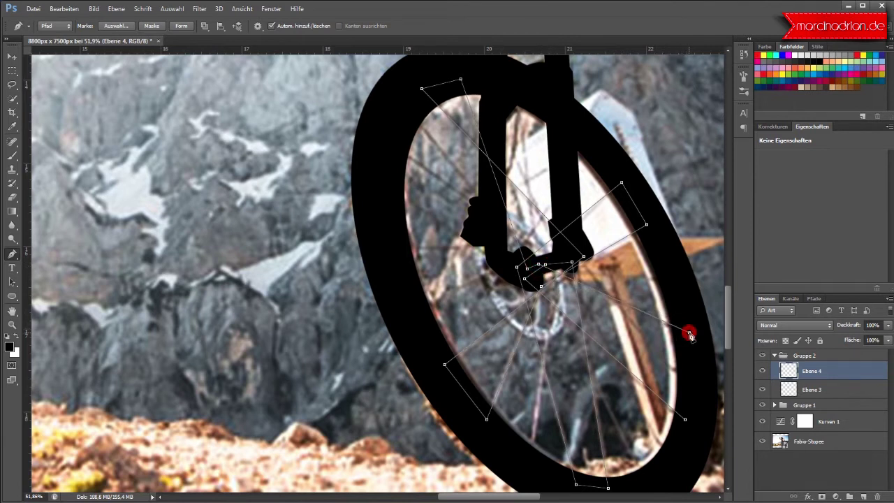
{"action": "left_click", "coordinate": [691, 376]}
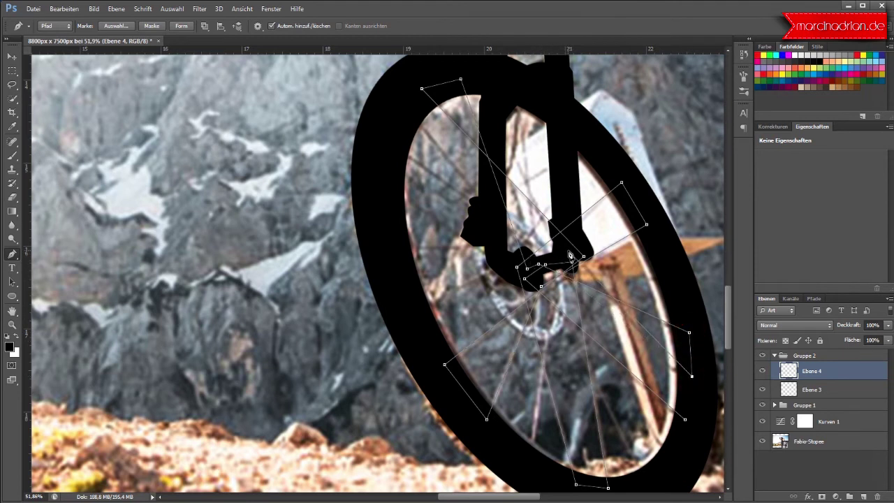
{"action": "left_click", "coordinate": [564, 252]}
{"action": "left_click", "coordinate": [691, 387]}
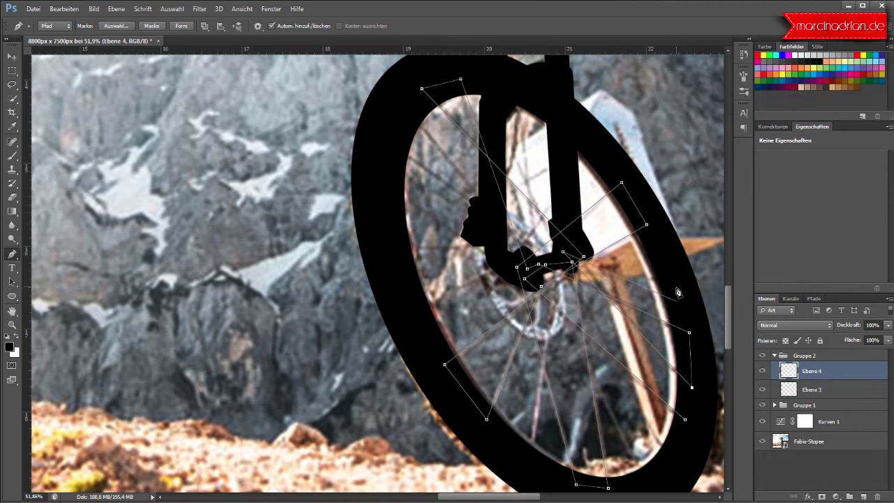
Trace spokes from the upper-left rim to the hub and out to the left rim
{"action": "left_click", "coordinate": [388, 147]}
{"action": "left_click", "coordinate": [410, 110]}
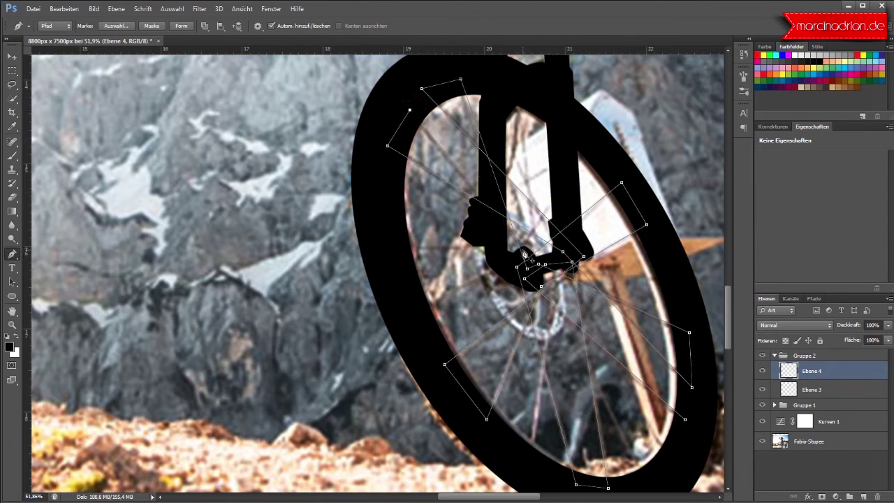
{"action": "left_click", "coordinate": [526, 251]}
{"action": "left_click", "coordinate": [412, 309]}
{"action": "left_click", "coordinate": [393, 248]}
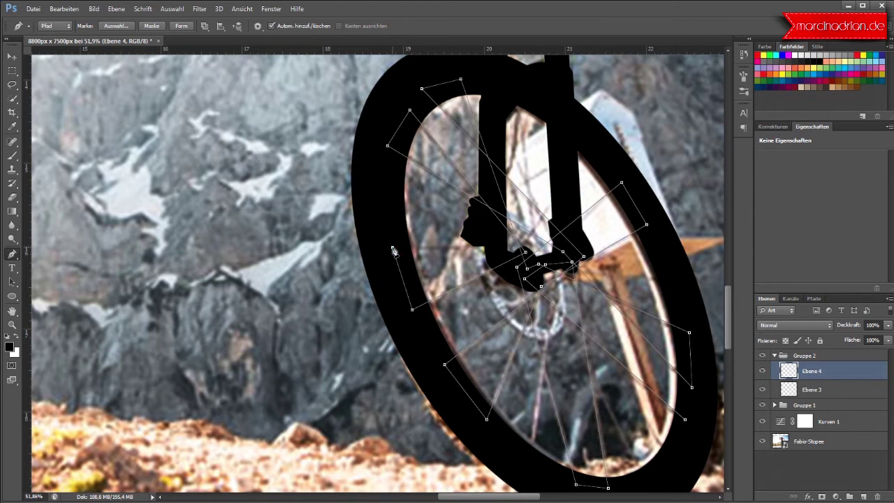
{"action": "left_click", "coordinate": [498, 248]}
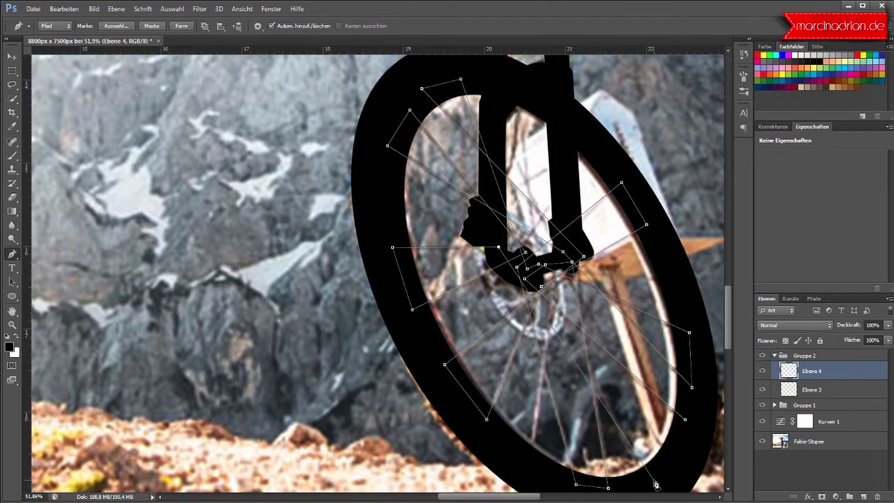
Pen-trace spoke lines from the wheel hub to the lower rim and back
{"action": "left_click", "coordinate": [558, 258]}
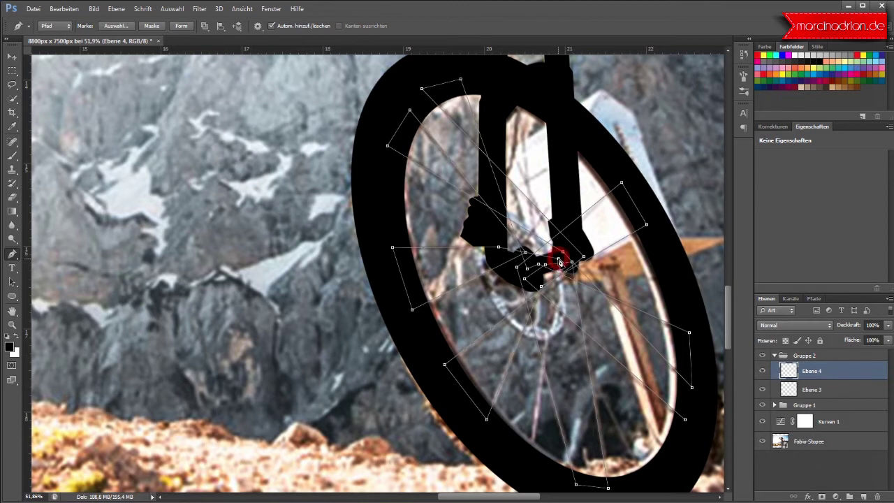
{"action": "left_click", "coordinate": [528, 466]}
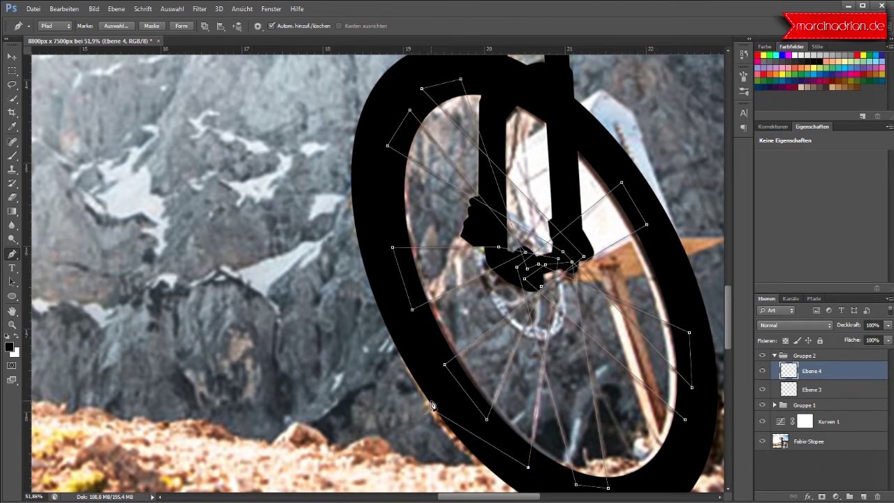
{"action": "left_click", "coordinate": [551, 482]}
{"action": "left_click", "coordinate": [644, 487]}
{"action": "left_click", "coordinate": [648, 476]}
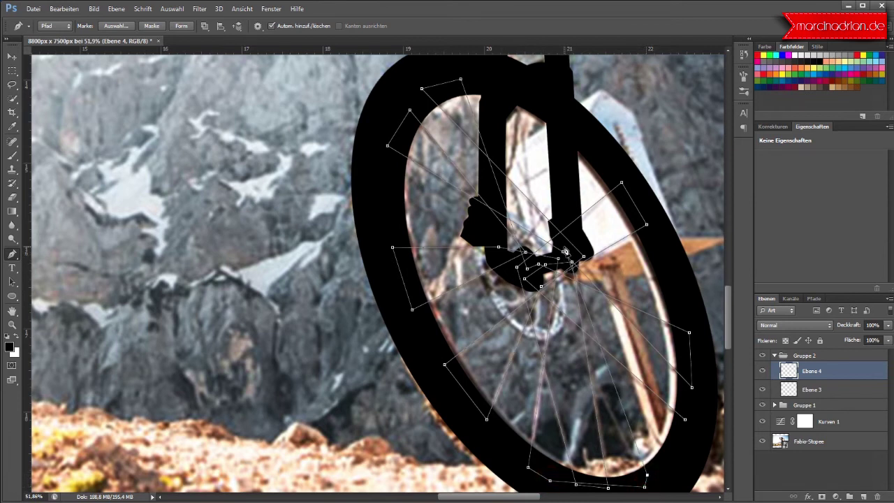
{"action": "left_click", "coordinate": [562, 251]}
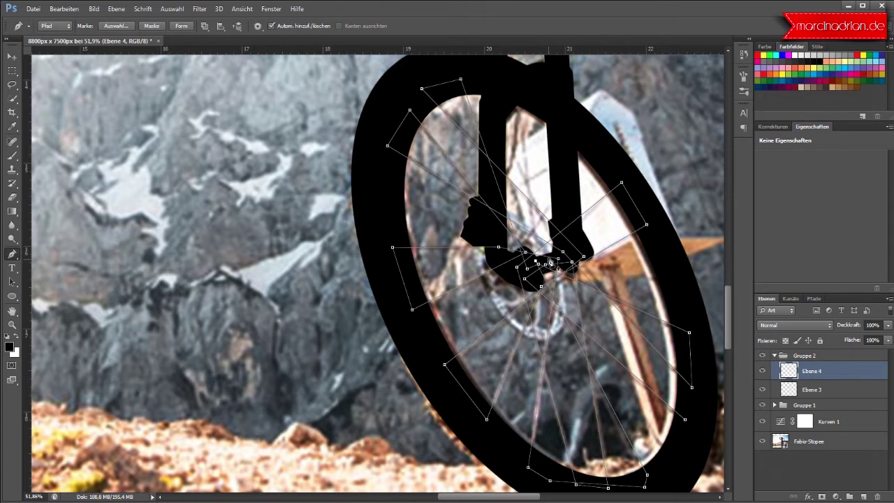
Extend the zigzag spoke path out to the lower, right and upper-right rim and back to the hub
{"action": "left_click", "coordinate": [549, 260]}
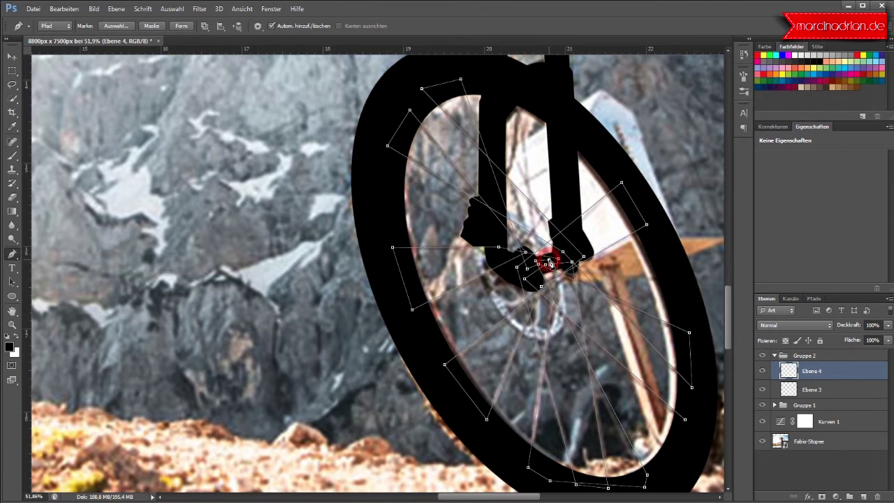
{"action": "left_click", "coordinate": [678, 465]}
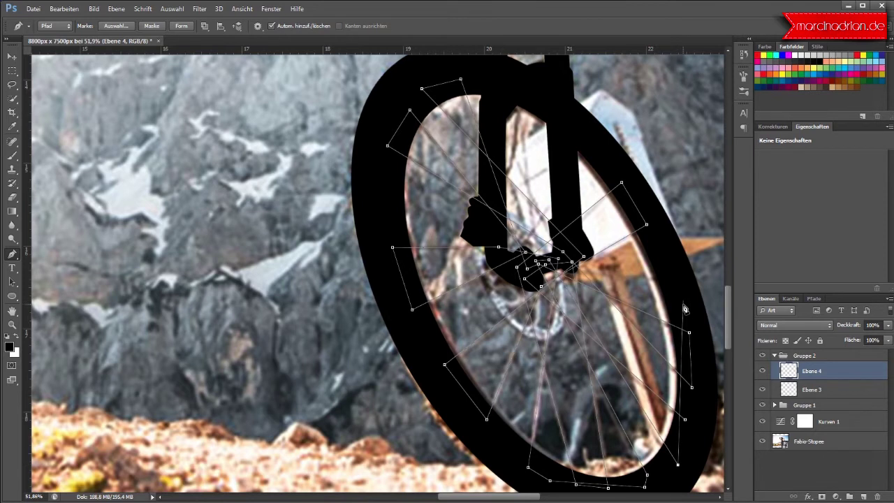
{"action": "left_click", "coordinate": [697, 372]}
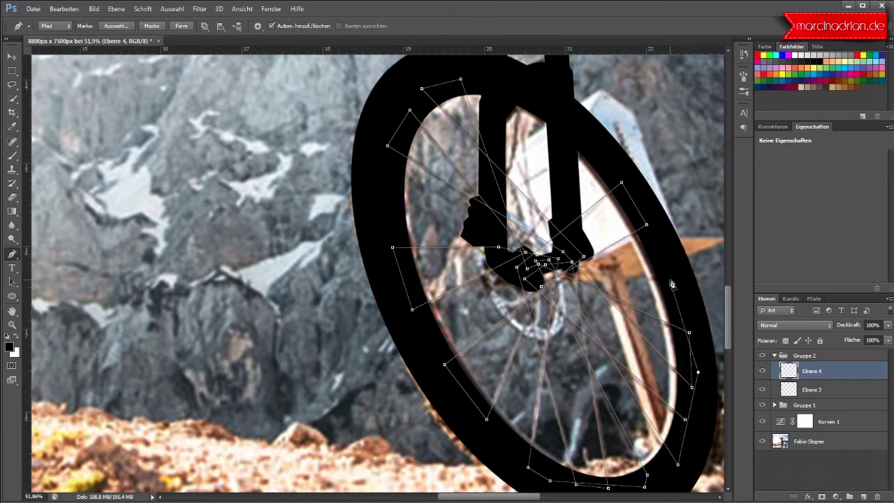
{"action": "left_click", "coordinate": [670, 280]}
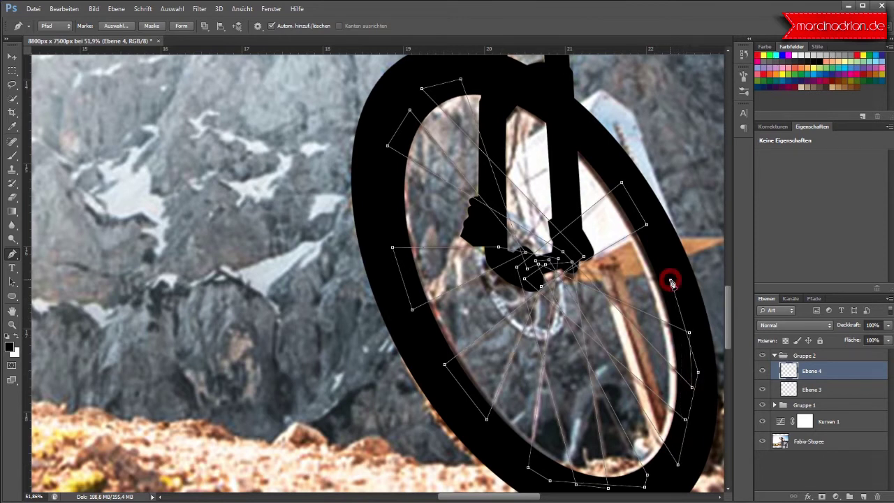
{"action": "left_click", "coordinate": [574, 263]}
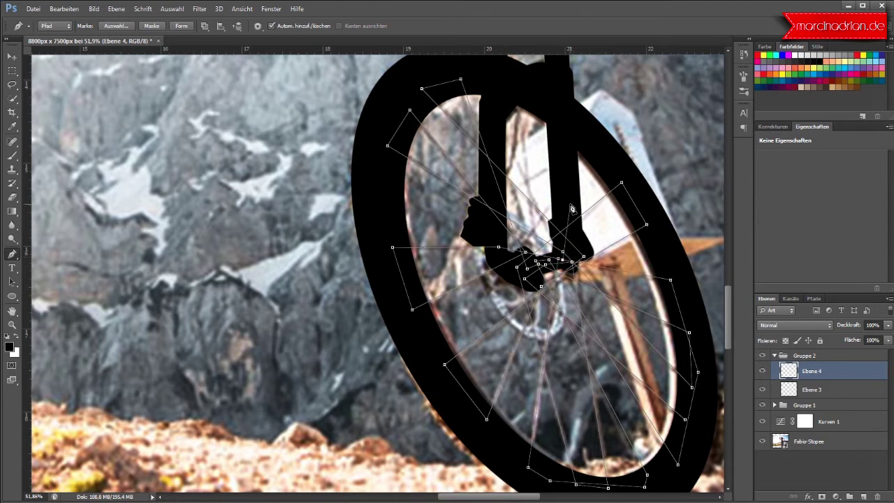
Add spoke lines from the hub to the top and right rim, then out to the left rim
{"action": "left_click", "coordinate": [561, 244]}
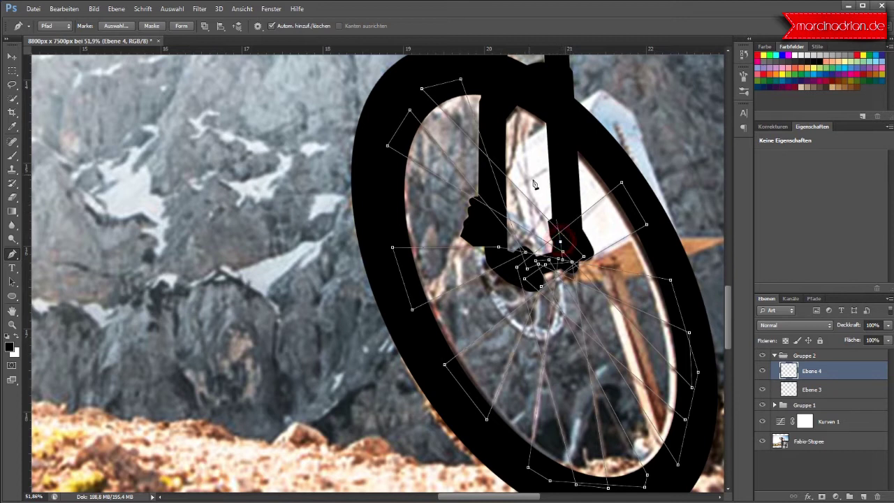
{"action": "left_click", "coordinate": [477, 76]}
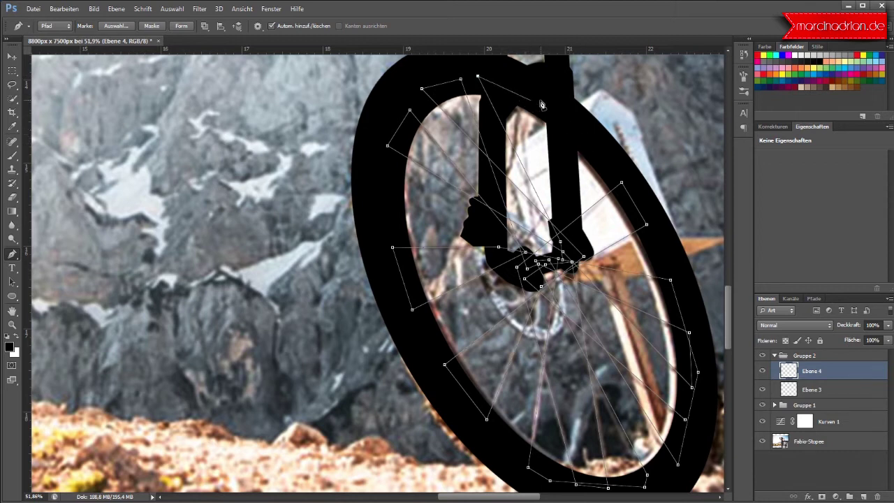
{"action": "left_click", "coordinate": [544, 100]}
{"action": "left_click", "coordinate": [591, 151]}
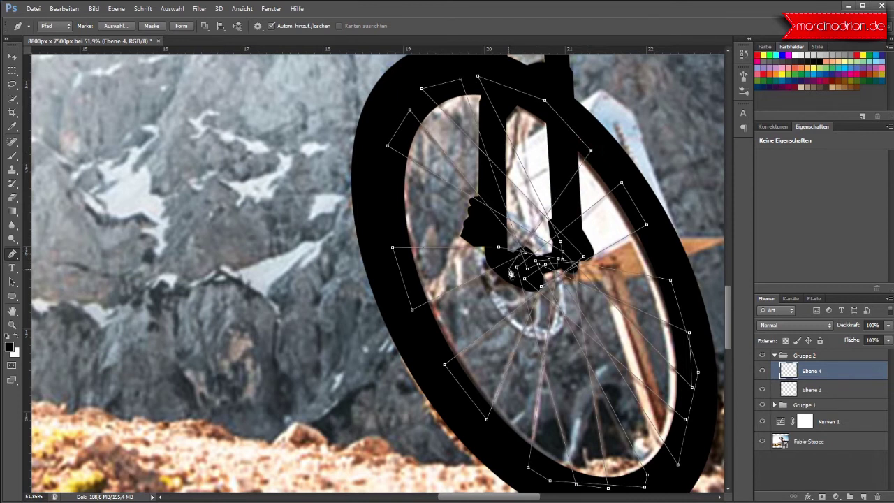
{"action": "left_click", "coordinate": [506, 269]}
{"action": "left_click", "coordinate": [388, 187]}
Stroke the spoke path with the Pinsel brush twice, then delete the path (Pfad löschen)
{"action": "right_click", "coordinate": [481, 260]}
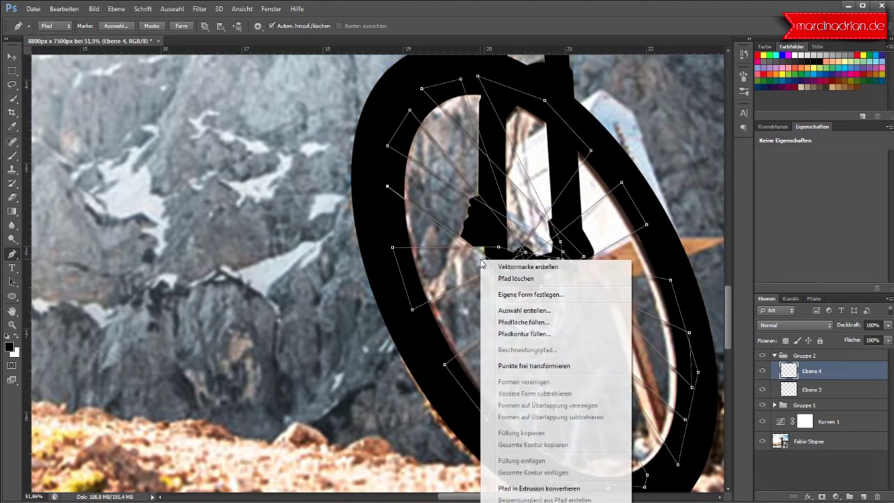
{"action": "left_click", "coordinate": [510, 334]}
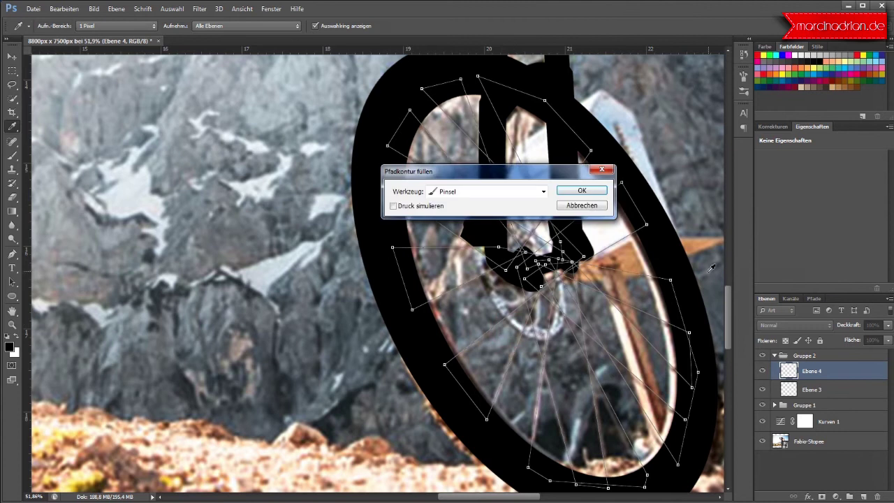
{"action": "left_click", "coordinate": [580, 191]}
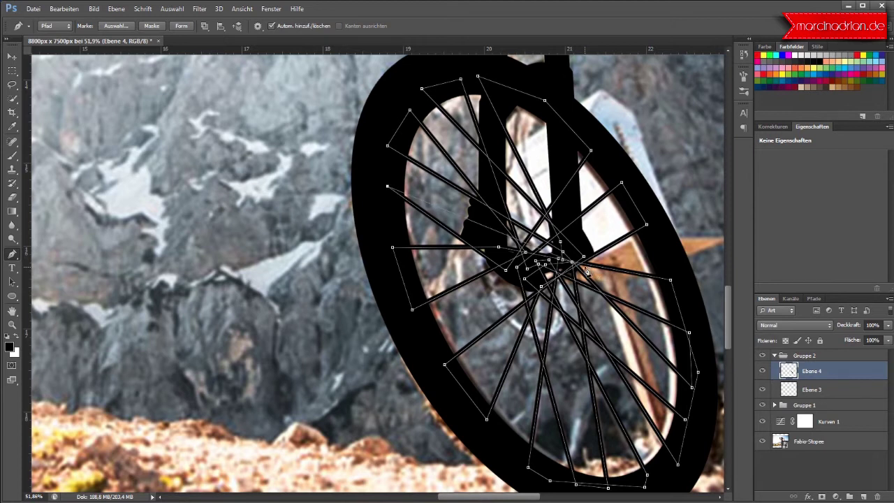
{"action": "right_click", "coordinate": [587, 271]}
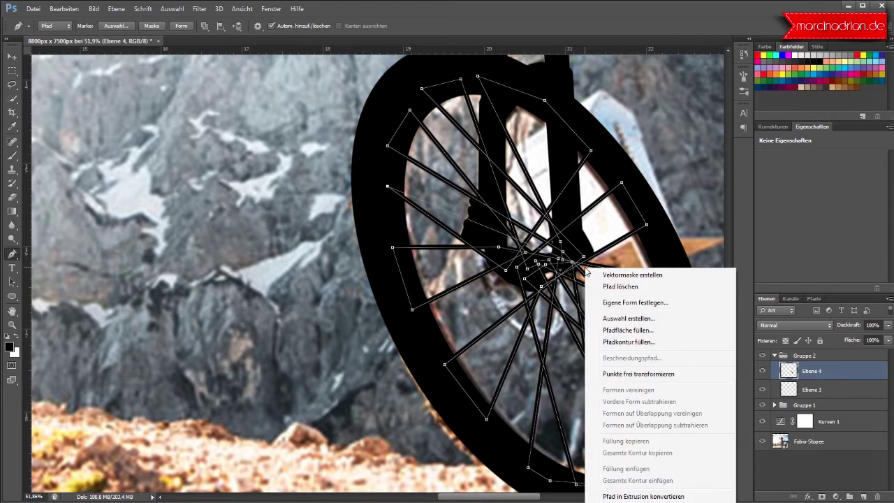
{"action": "left_click", "coordinate": [617, 341]}
{"action": "left_click", "coordinate": [579, 188]}
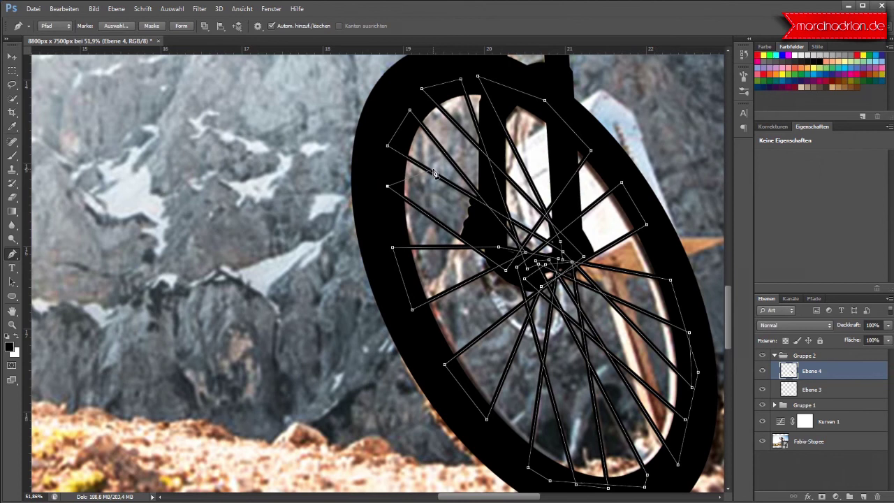
{"action": "right_click", "coordinate": [433, 173]}
{"action": "left_click", "coordinate": [465, 189]}
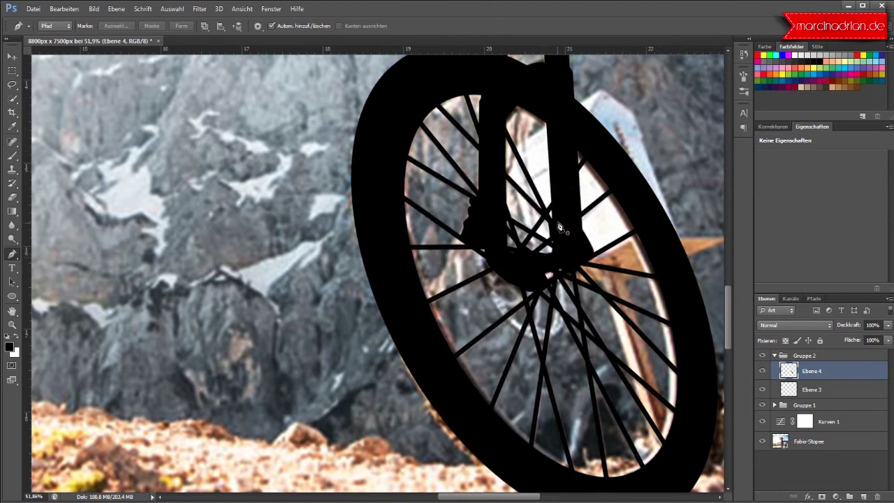
Draw a pen path from the hub up to the fork top and back beside the hub
{"action": "left_click", "coordinate": [555, 258]}
{"action": "left_click", "coordinate": [532, 99]}
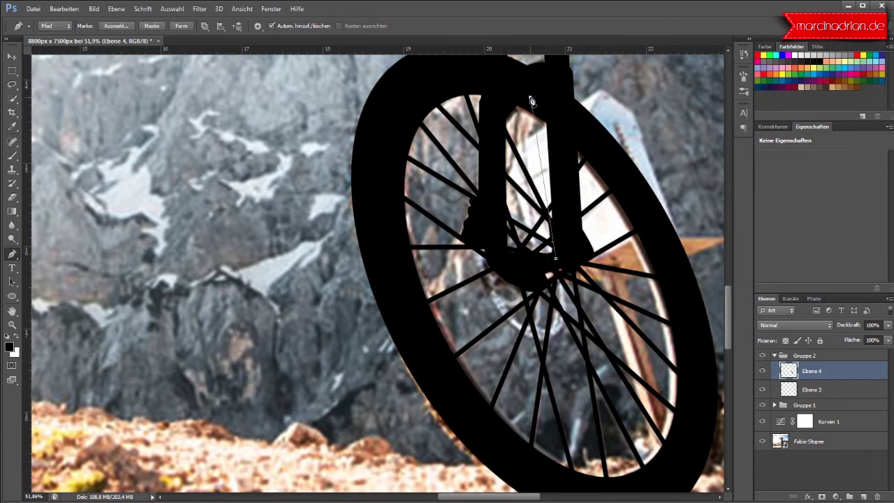
{"action": "right_click", "coordinate": [539, 153]}
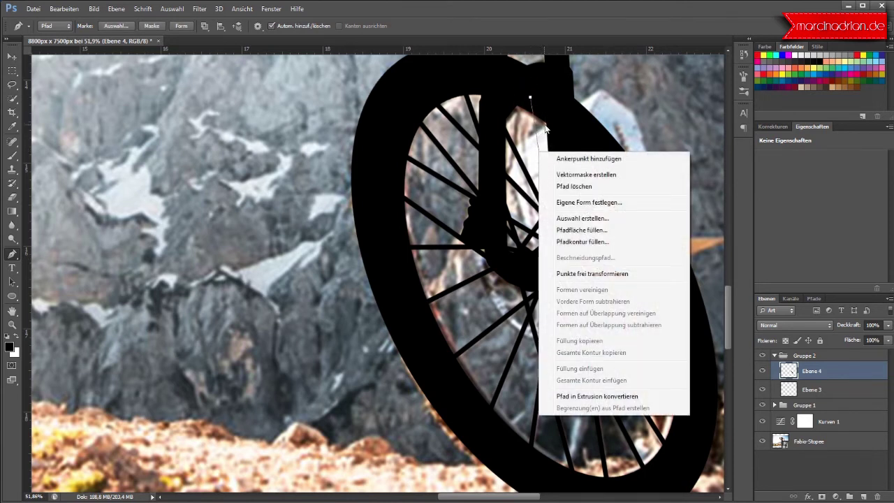
{"action": "left_click", "coordinate": [554, 105]}
{"action": "left_click", "coordinate": [560, 116]}
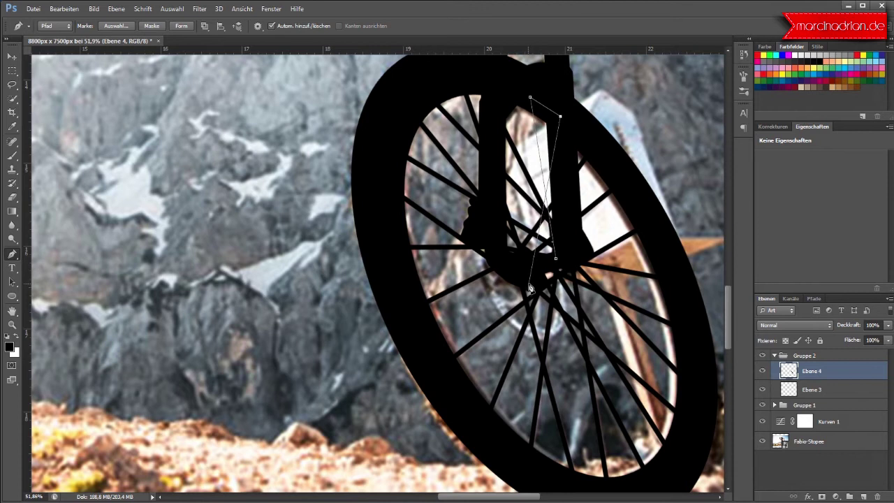
{"action": "left_click", "coordinate": [530, 278]}
{"action": "left_click", "coordinate": [515, 278]}
{"action": "left_click", "coordinate": [425, 318]}
{"action": "left_click", "coordinate": [542, 286]}
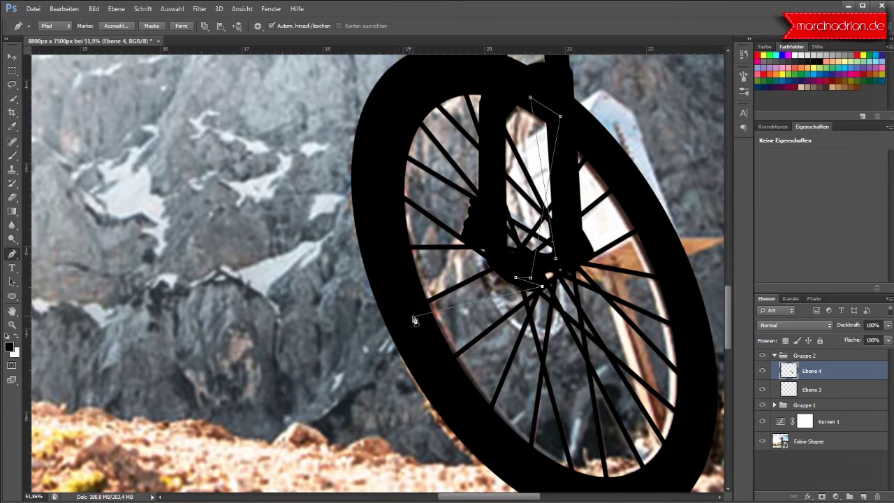
Stroke the fork path with the Pinsel brush, then delete the path
{"action": "right_click", "coordinate": [535, 287]}
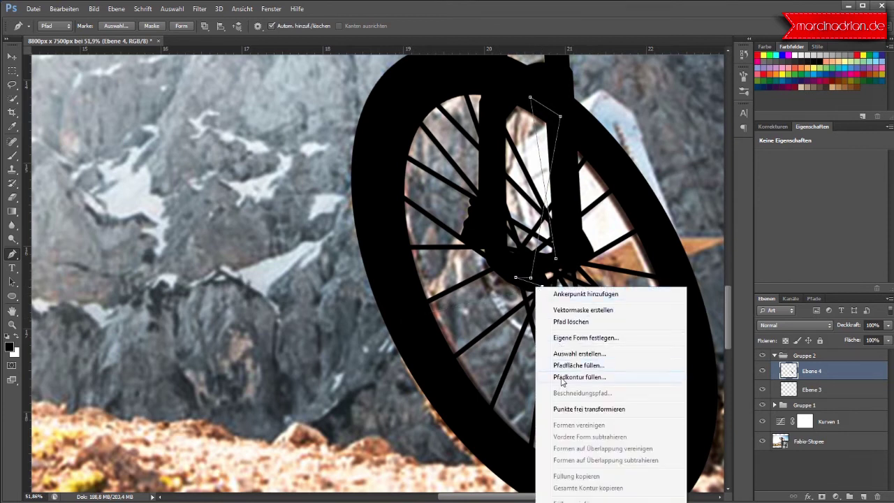
{"action": "left_click", "coordinate": [565, 377]}
{"action": "left_click", "coordinate": [579, 191]}
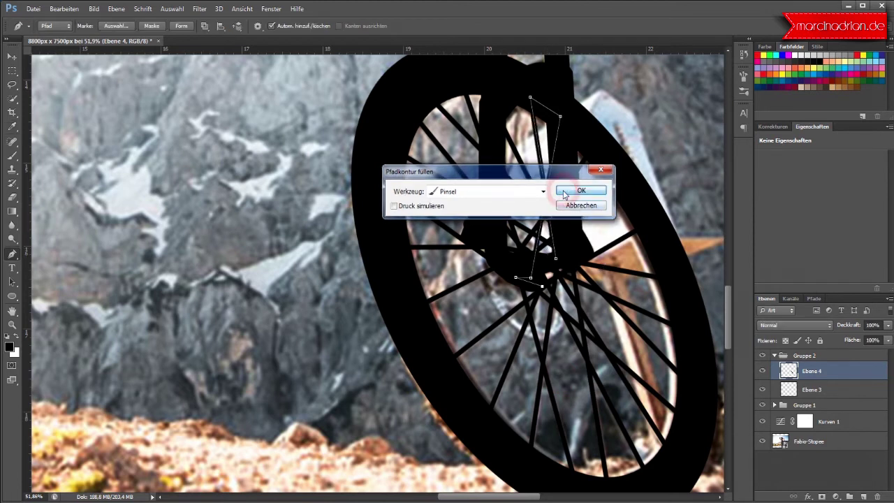
{"action": "right_click", "coordinate": [543, 211]}
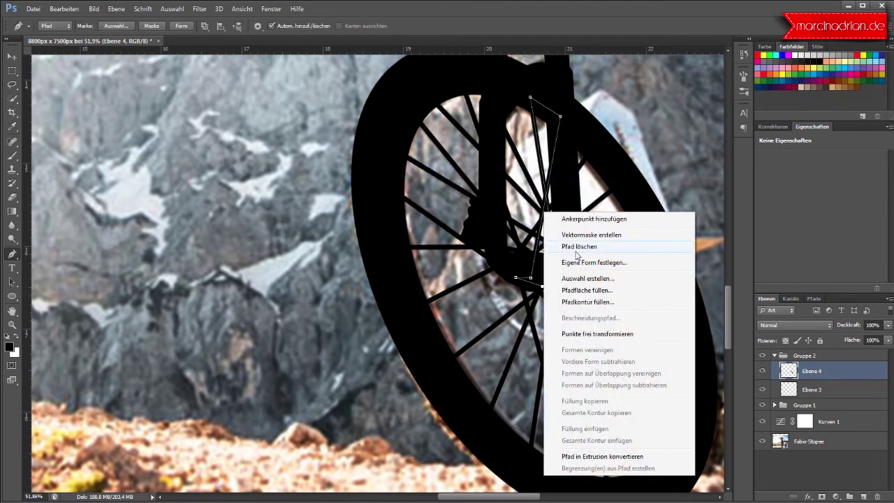
{"action": "left_click", "coordinate": [578, 247]}
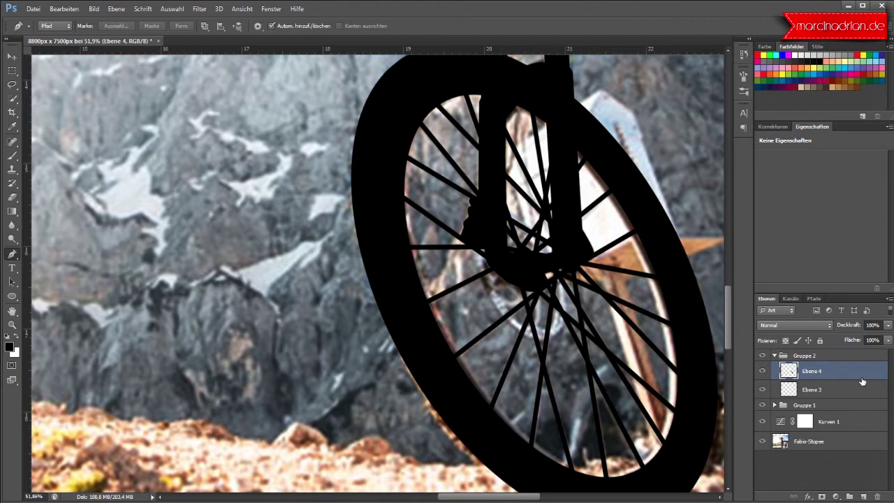
Add a new layer above Ebene 2 in Gruppe 1 and draw an ellipse over the wheel hub
{"action": "left_click", "coordinate": [774, 356]}
{"action": "left_click", "coordinate": [774, 368]}
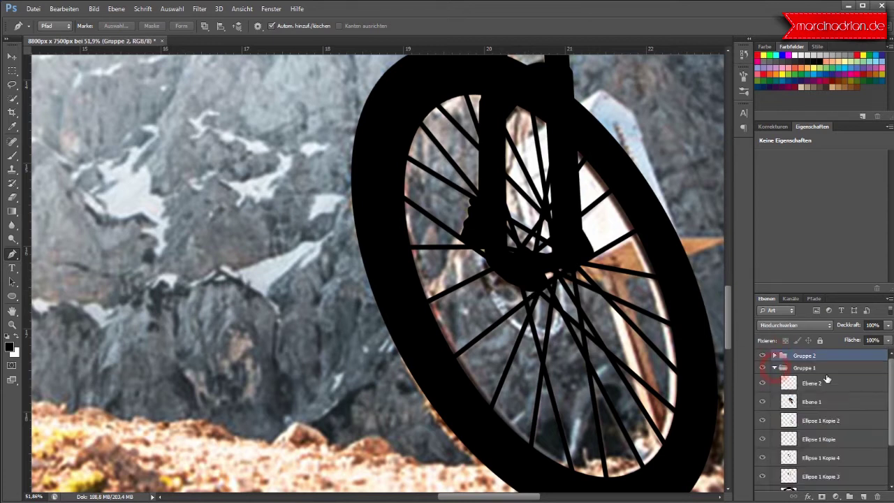
{"action": "left_click", "coordinate": [828, 382]}
{"action": "left_click", "coordinate": [862, 497]}
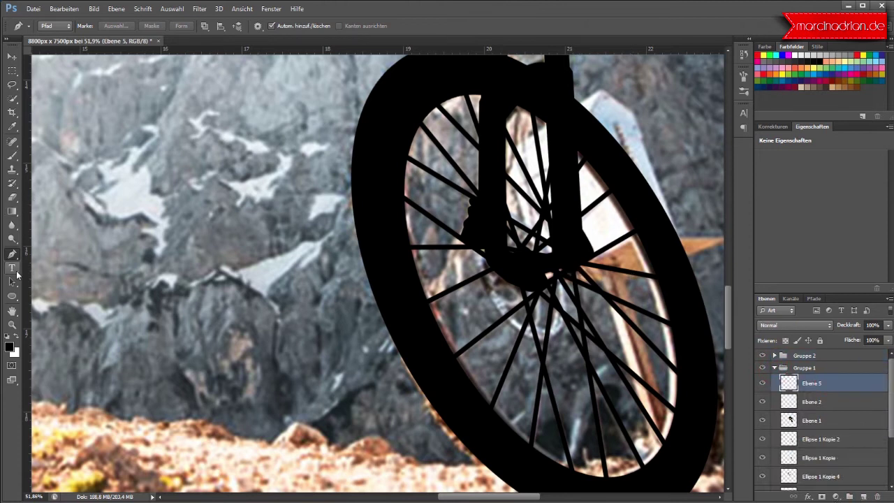
{"action": "left_click", "coordinate": [12, 295]}
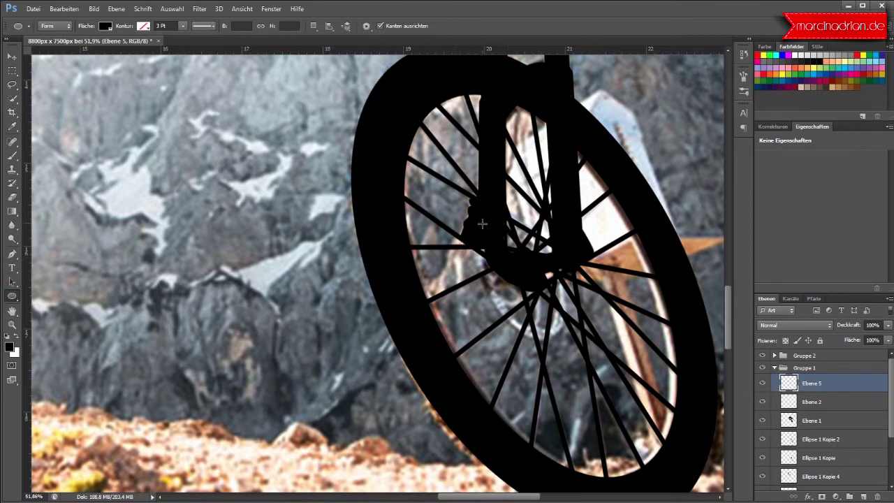
{"action": "mouse_move", "coordinate": [479, 219]}
{"action": "left_mouse_down"}
{"action": "mouse_move", "coordinate": [598, 359]}
{"action": "mouse_move", "coordinate": [604, 341]}
{"action": "left_mouse_up"}
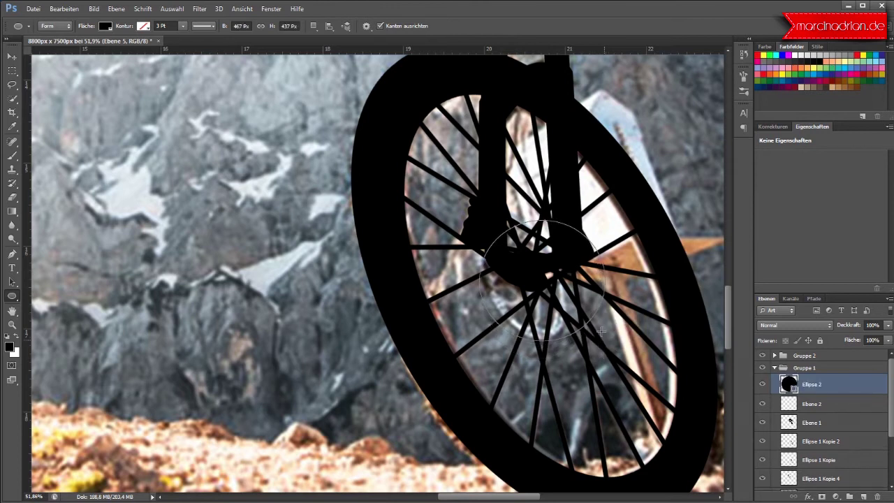
Give the hub ellipse no fill and a black 8.30 Pt stroke
{"action": "left_click", "coordinate": [105, 27]}
{"action": "left_click", "coordinate": [54, 46]}
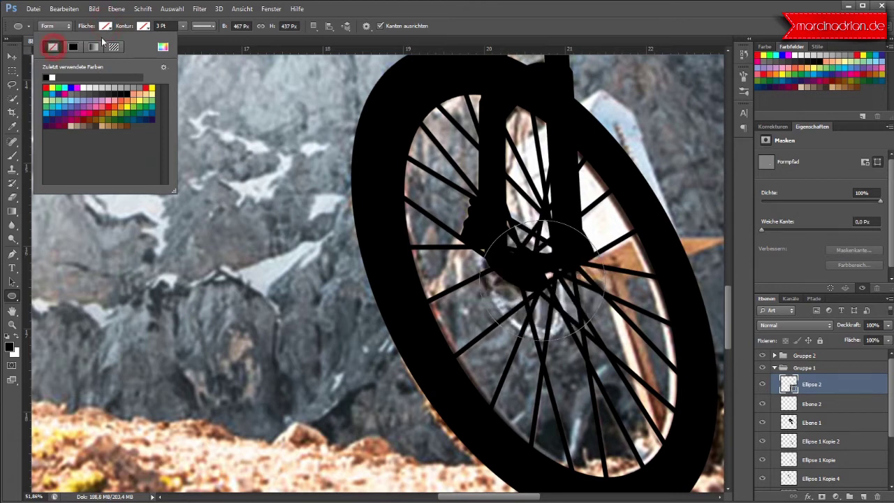
{"action": "left_click", "coordinate": [144, 26]}
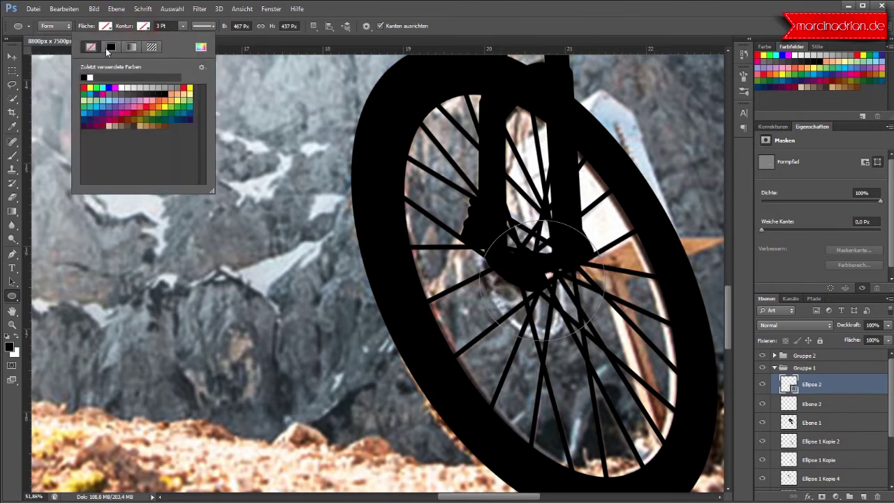
{"action": "left_click", "coordinate": [111, 47]}
{"action": "left_click", "coordinate": [183, 26]}
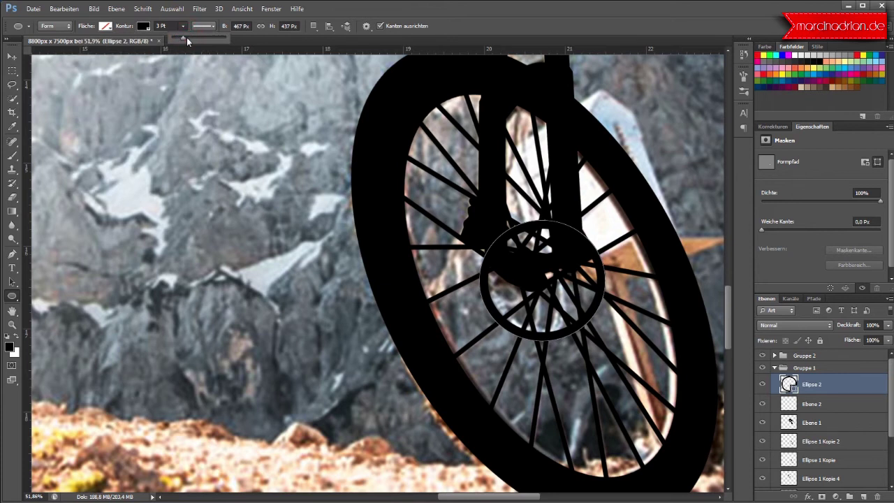
{"action": "left_click", "coordinate": [186, 37]}
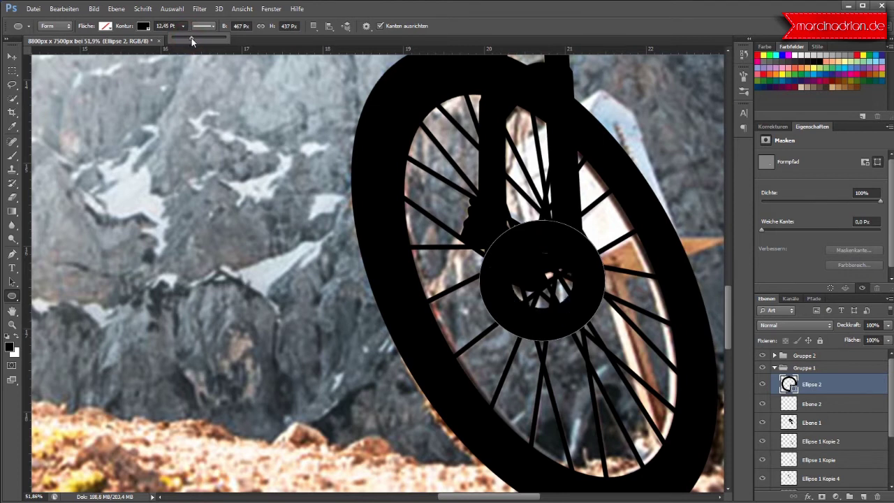
{"action": "left_click_drag", "start_coordinate": [190, 38], "coordinate": [187, 38]}
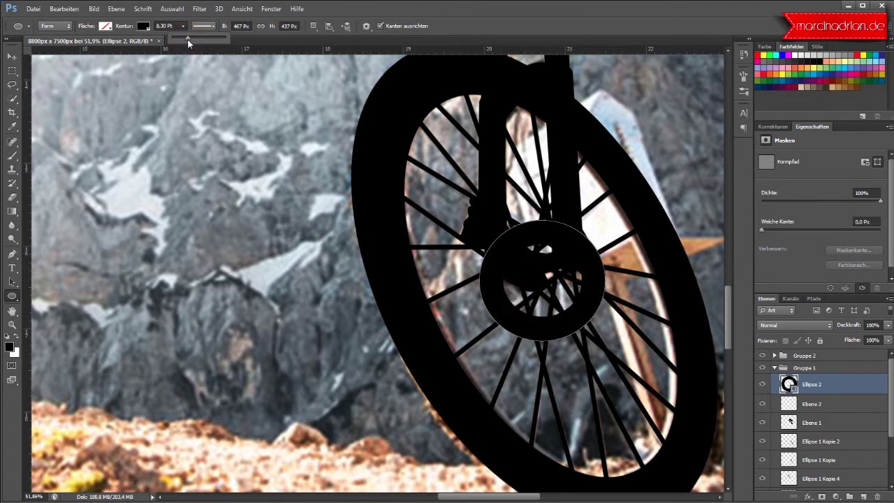
{"action": "left_click", "coordinate": [12, 56]}
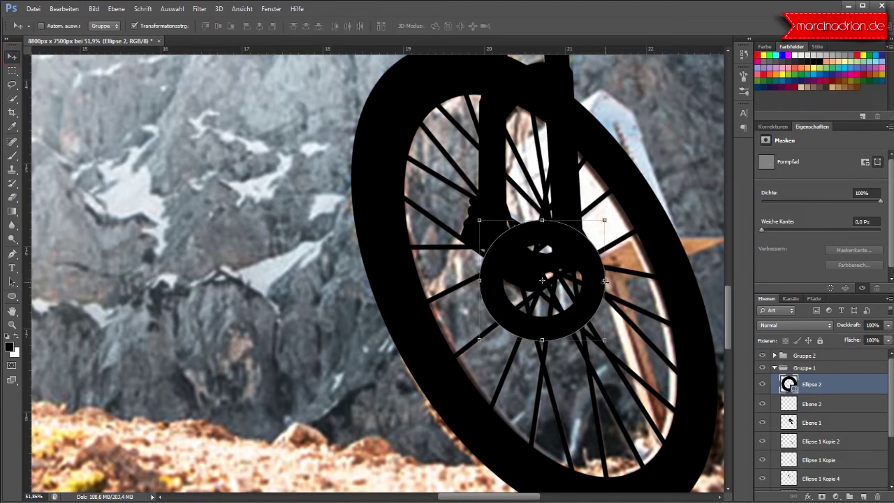
Free-transform the hub ring: narrow it, rotate about -23.25°, widen to 105.07%, and commit
{"action": "key", "text": "ctrl+t"}
{"action": "left_click_drag", "start_coordinate": [593, 282], "coordinate": [565, 281]}
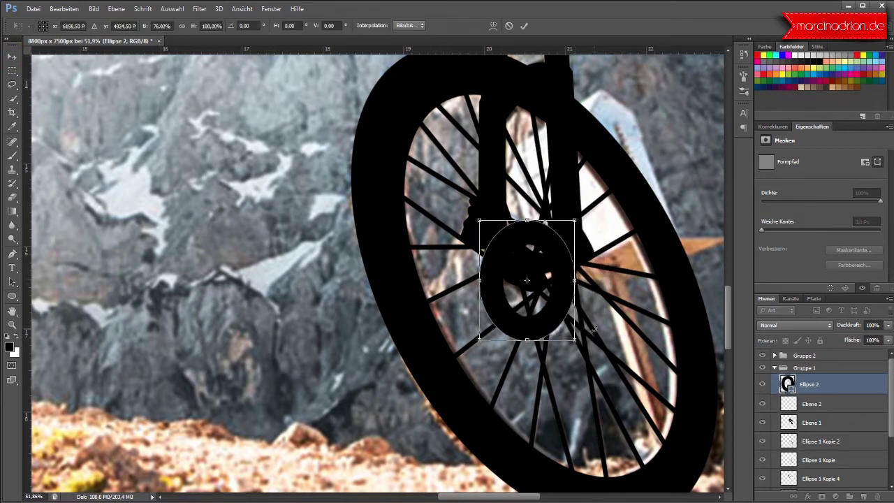
{"action": "left_click_drag", "start_coordinate": [584, 346], "coordinate": [616, 322]}
{"action": "left_click_drag", "start_coordinate": [551, 326], "coordinate": [553, 318]}
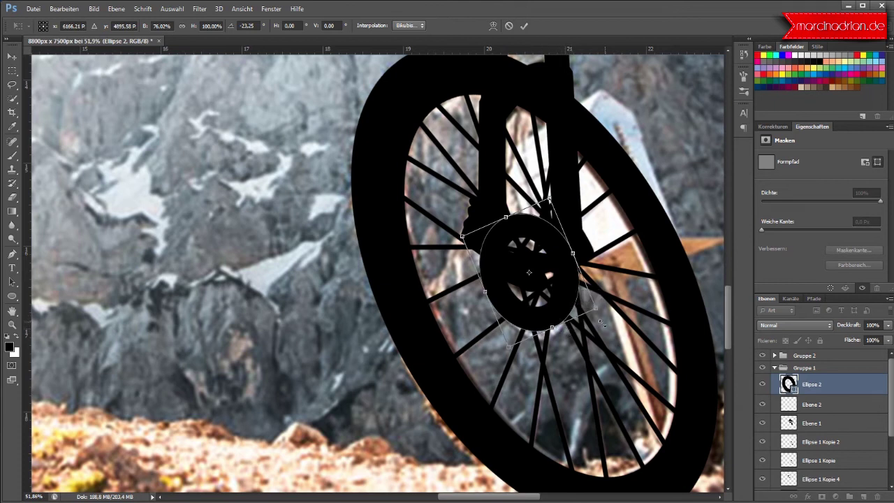
{"action": "left_click_drag", "start_coordinate": [598, 311], "coordinate": [603, 315]}
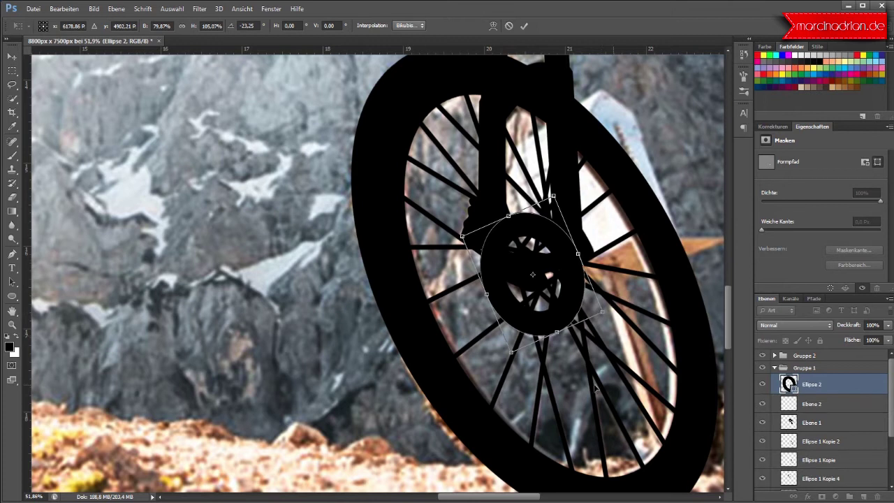
{"action": "left_click", "coordinate": [523, 25]}
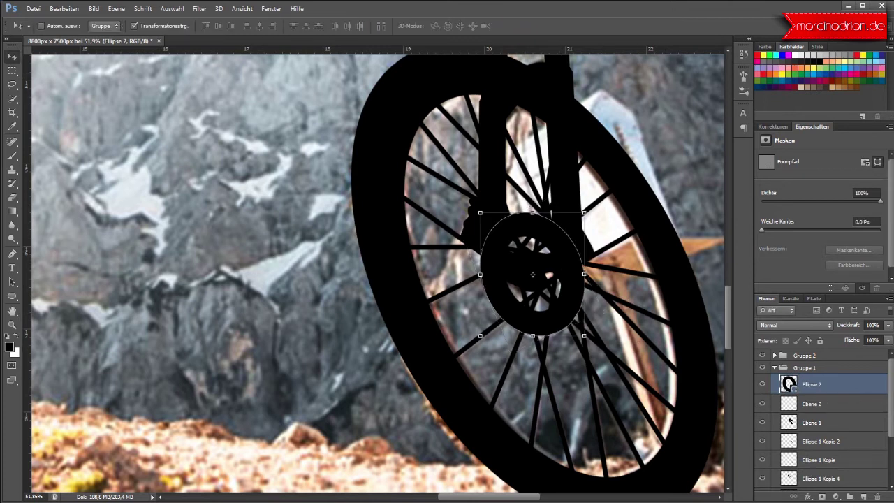
Add a new layer above Ellipse 2 and draw an ellipse over the upper wheel's hub
{"action": "left_click_drag", "start_coordinate": [481, 499], "coordinate": [466, 498]}
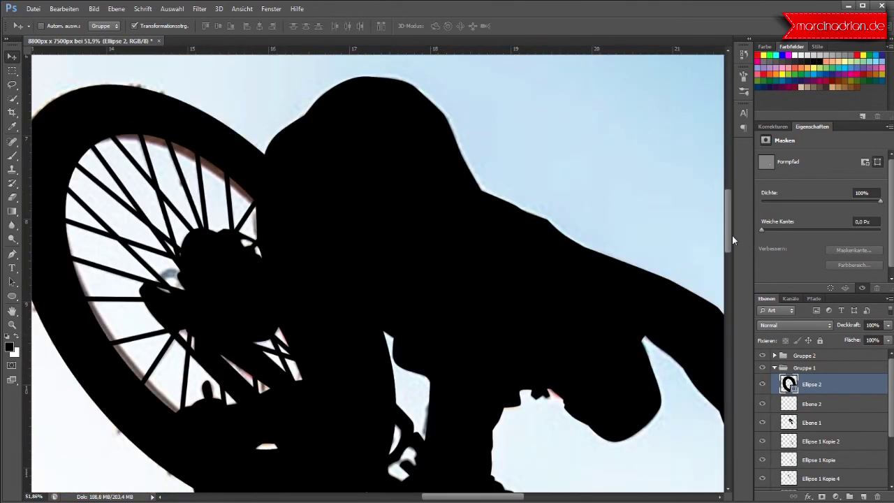
{"action": "left_click_drag", "start_coordinate": [728, 336], "coordinate": [732, 250]}
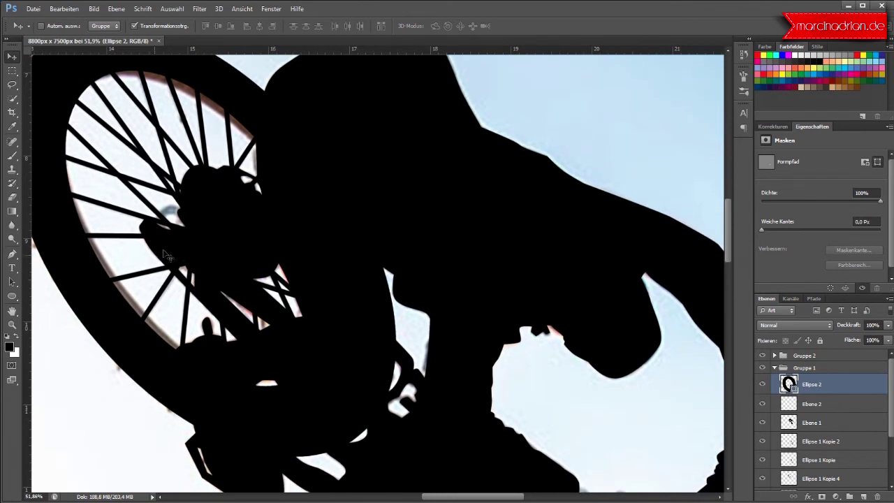
{"action": "left_click", "coordinate": [864, 496]}
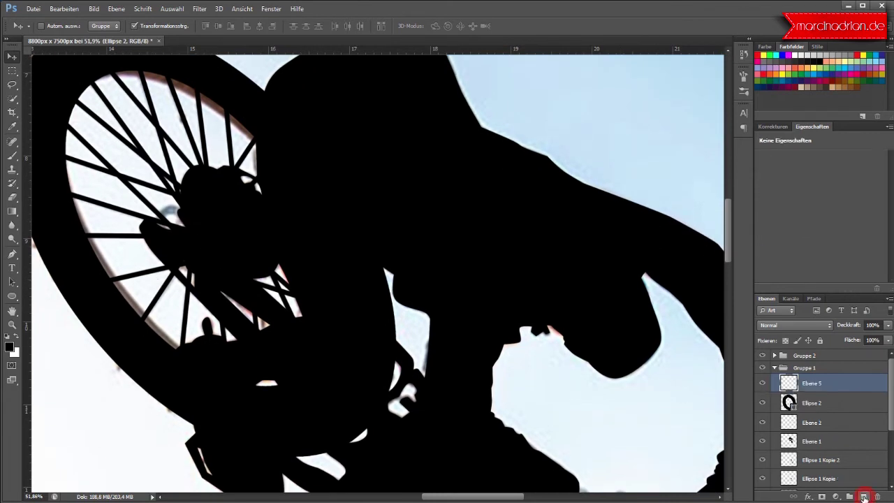
{"action": "left_click", "coordinate": [12, 296]}
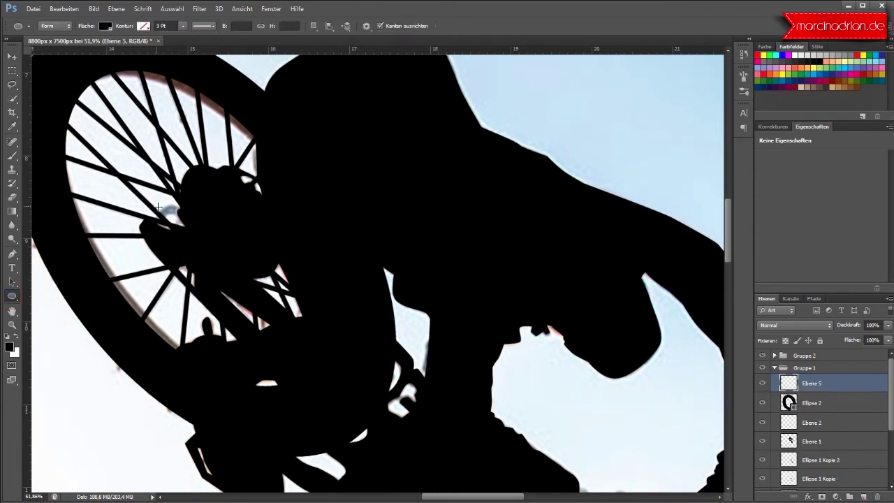
{"action": "left_click_drag", "start_coordinate": [138, 194], "coordinate": [235, 297]}
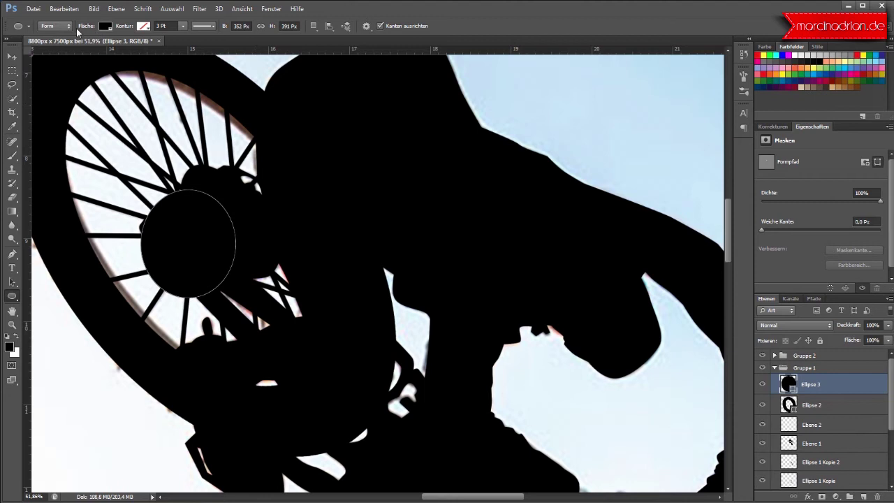
Set the ellipse to no fill with a black 9.49 Pt stroke
{"action": "left_click", "coordinate": [105, 26]}
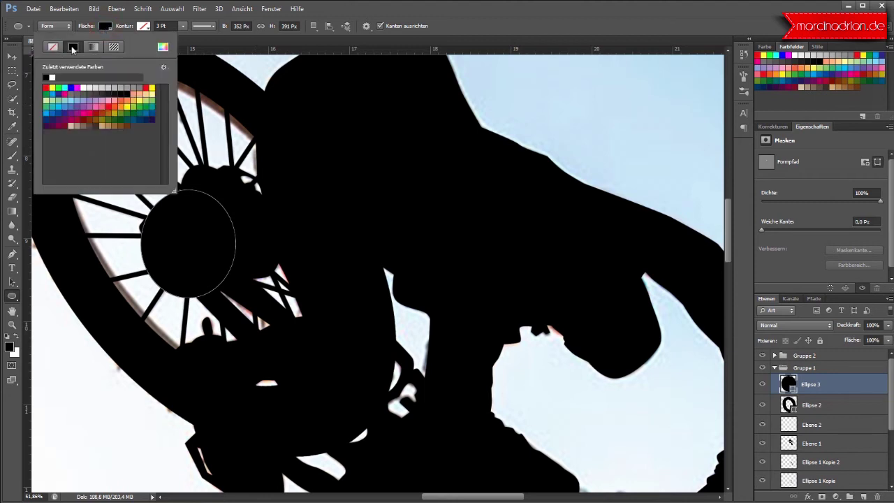
{"action": "left_click", "coordinate": [53, 46]}
{"action": "left_click", "coordinate": [143, 26]}
{"action": "left_click", "coordinate": [114, 47]}
{"action": "left_click", "coordinate": [185, 27]}
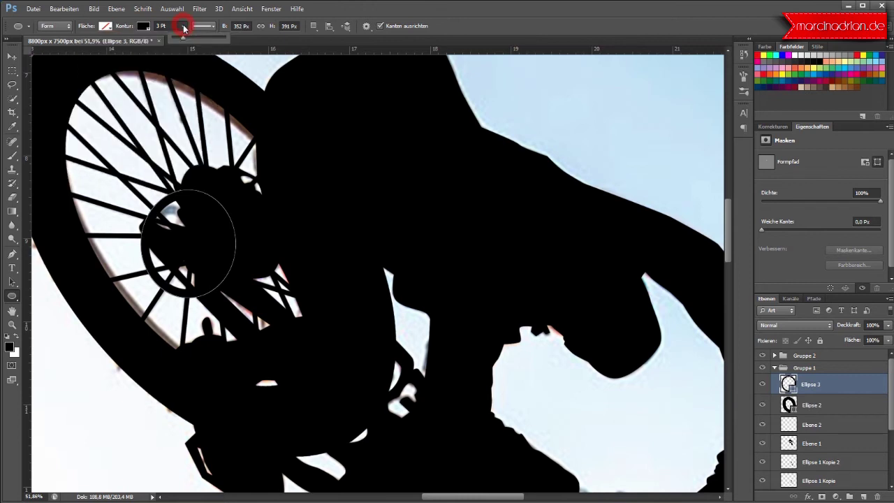
{"action": "left_click_drag", "start_coordinate": [186, 39], "coordinate": [189, 44]}
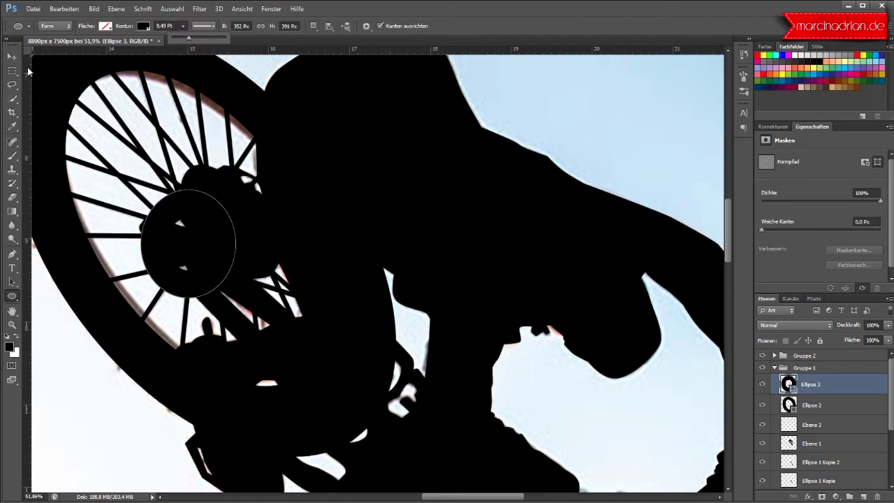
Narrow the Ellipse 3 ring, tilt it about -21.41°, and position it on the hub
{"action": "left_click", "coordinate": [12, 56]}
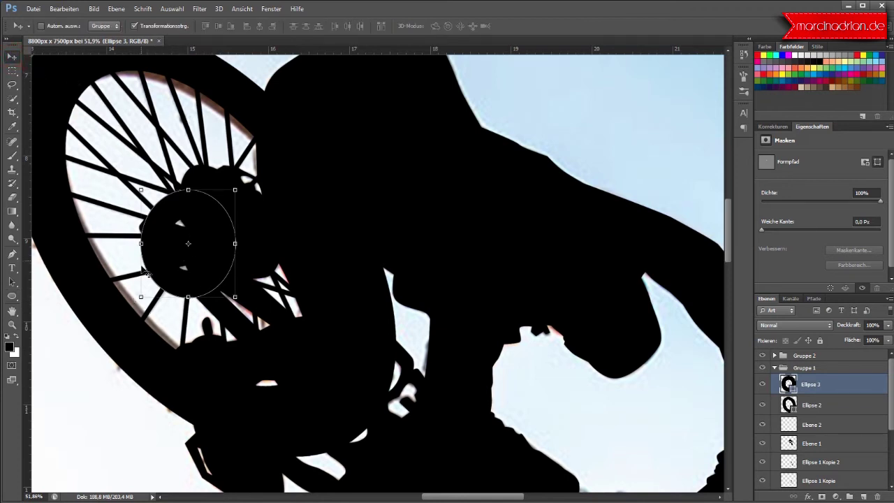
{"action": "left_click_drag", "start_coordinate": [141, 244], "coordinate": [161, 243]}
{"action": "left_click_drag", "start_coordinate": [258, 302], "coordinate": [296, 269]}
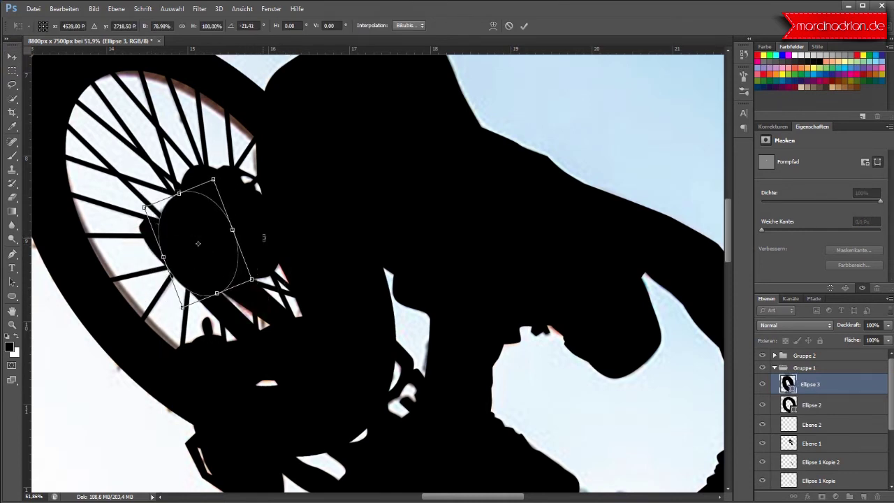
{"action": "left_click_drag", "start_coordinate": [225, 241], "coordinate": [221, 235]}
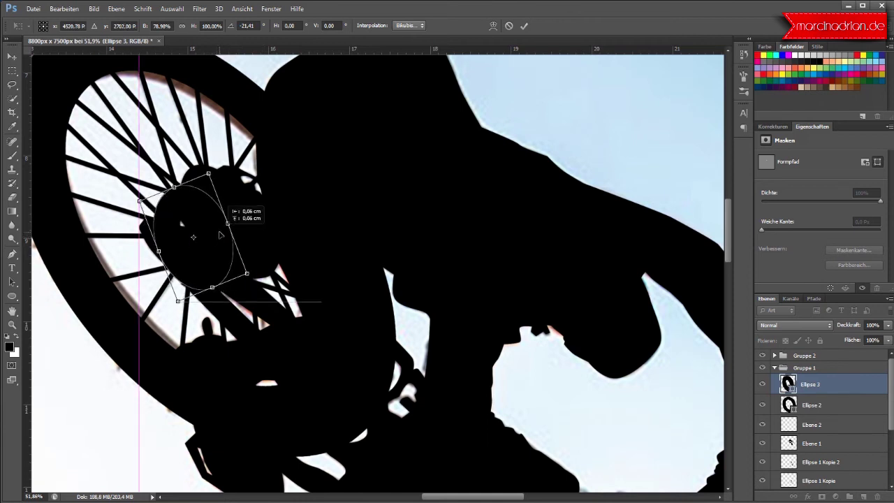
{"action": "left_click_drag", "start_coordinate": [220, 234], "coordinate": [232, 218]}
{"action": "left_click", "coordinate": [524, 26]}
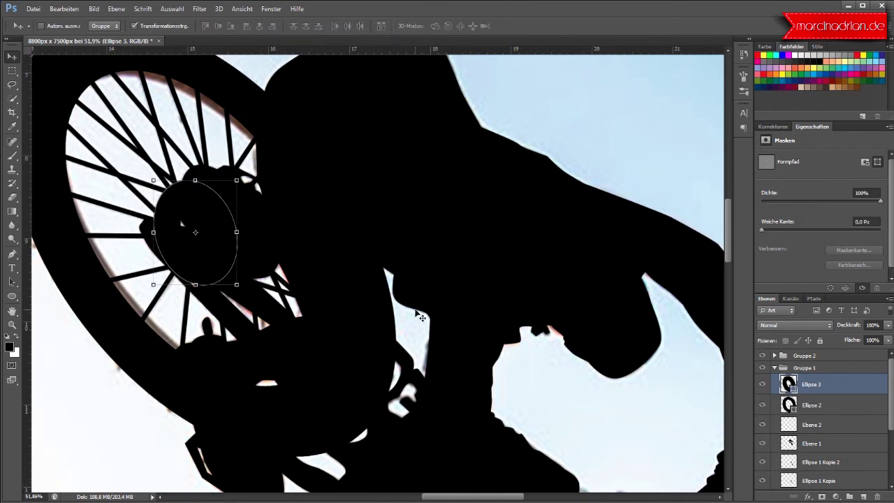
Zoom out to see the whole bike silhouette, then zoom back in to about 14%
{"action": "scroll", "coordinate": [419, 398], "scroll_direction": "down", "scroll_amount": 2}
{"action": "scroll", "coordinate": [419, 395], "scroll_direction": "down", "scroll_amount": 2}
{"action": "scroll", "coordinate": [419, 395], "scroll_direction": "down", "scroll_amount": 1}
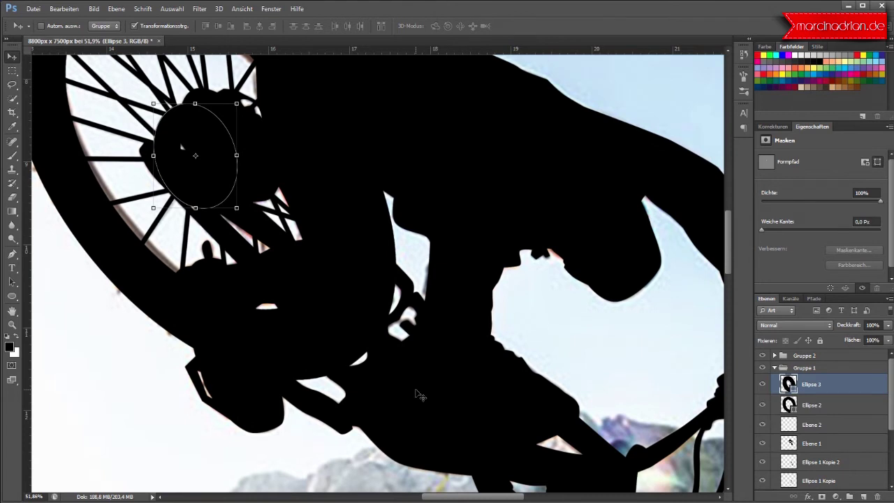
{"action": "scroll", "coordinate": [419, 395], "scroll_direction": "down", "scroll_amount": 1}
{"action": "scroll", "coordinate": [418, 393], "scroll_direction": "down", "scroll_amount": 1}
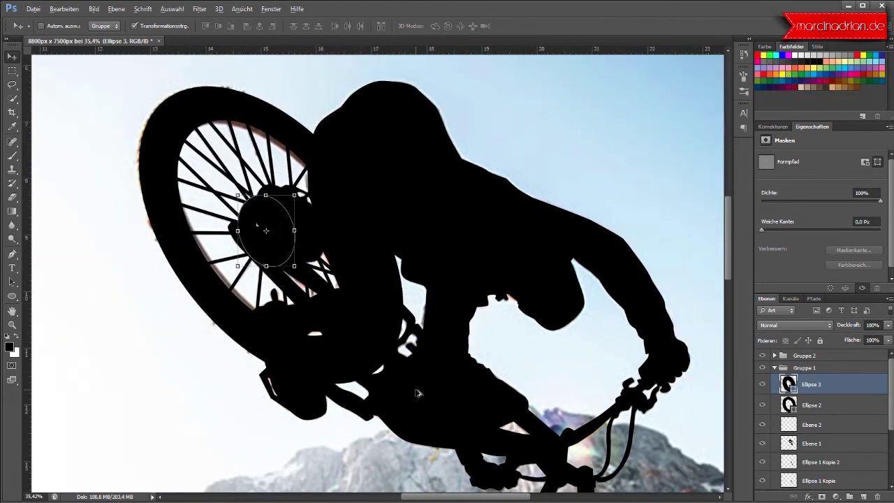
{"action": "scroll", "coordinate": [417, 393], "scroll_direction": "up", "scroll_amount": 2}
{"action": "scroll", "coordinate": [417, 393], "scroll_direction": "up", "scroll_amount": 1}
{"action": "scroll", "coordinate": [417, 393], "scroll_direction": "up", "scroll_amount": 2}
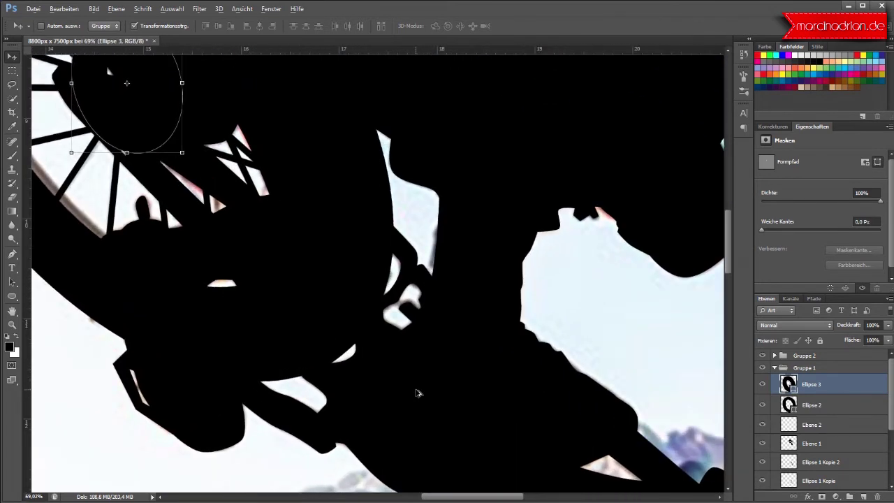
{"action": "scroll", "coordinate": [417, 393], "scroll_direction": "down", "scroll_amount": 1}
{"action": "scroll", "coordinate": [417, 393], "scroll_direction": "down", "scroll_amount": 1}
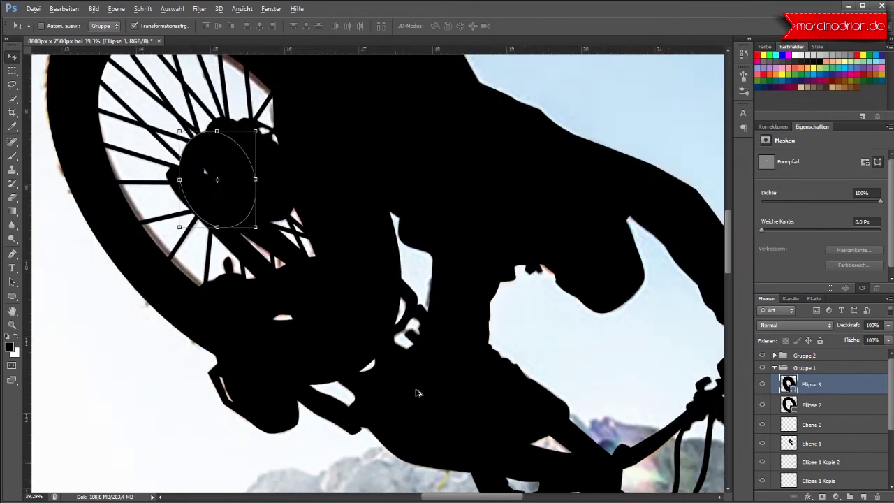
{"action": "scroll", "coordinate": [417, 393], "scroll_direction": "down", "scroll_amount": 1}
{"action": "scroll", "coordinate": [417, 393], "scroll_direction": "down", "scroll_amount": 1}
{"action": "scroll", "coordinate": [417, 393], "scroll_direction": "down", "scroll_amount": 1}
{"action": "scroll", "coordinate": [416, 393], "scroll_direction": "down", "scroll_amount": 1}
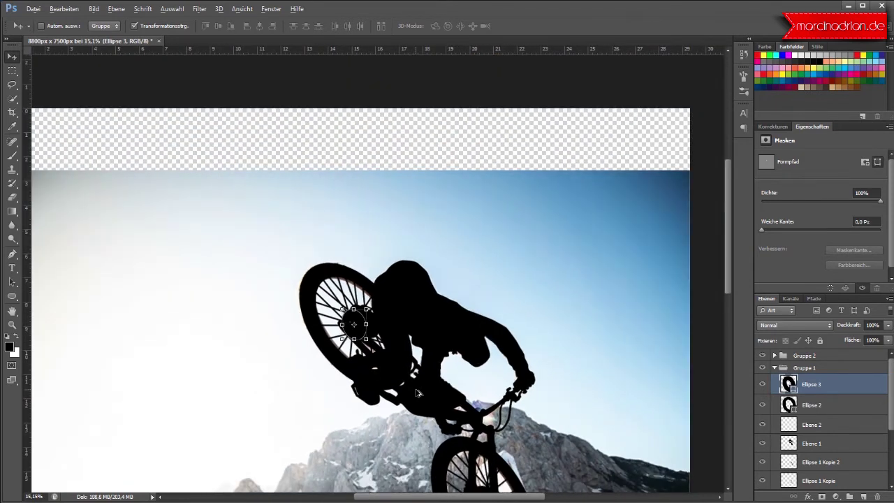
{"action": "scroll", "coordinate": [417, 393], "scroll_direction": "down", "scroll_amount": 1}
{"action": "scroll", "coordinate": [417, 393], "scroll_direction": "down", "scroll_amount": 1}
{"action": "scroll", "coordinate": [521, 275], "scroll_direction": "up", "scroll_amount": 1}
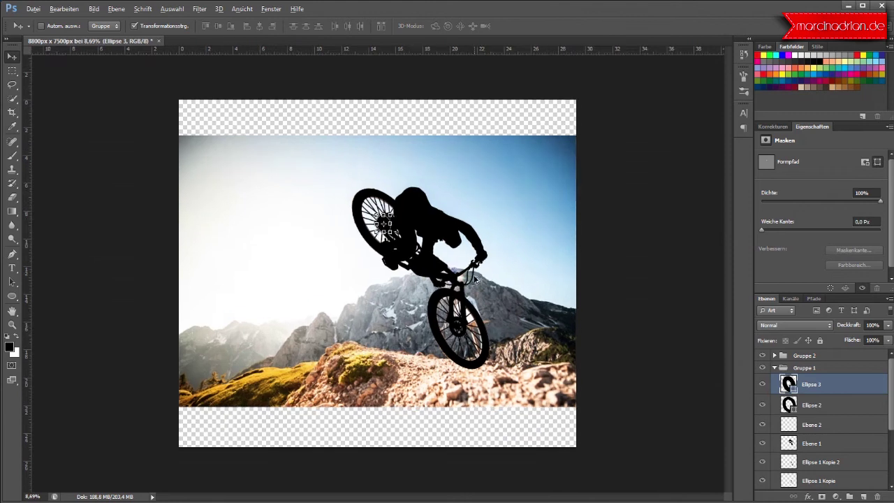
{"action": "scroll", "coordinate": [521, 274], "scroll_direction": "up", "scroll_amount": 2}
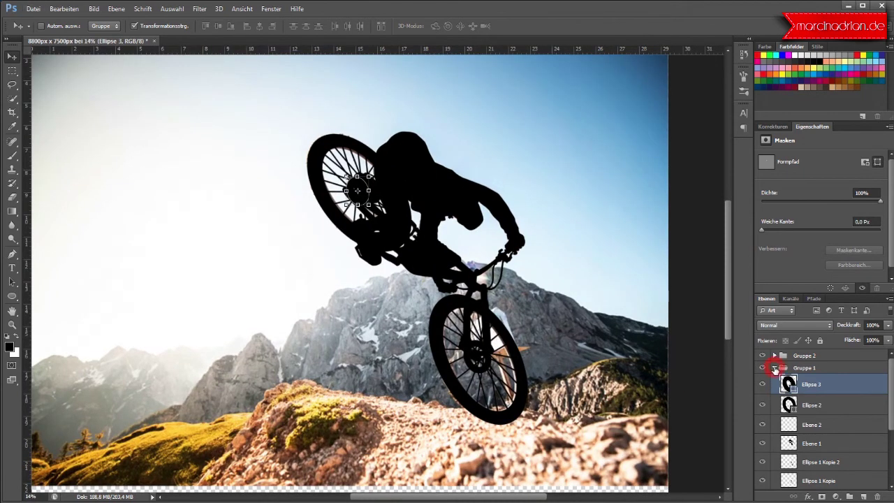
Collapse Gruppe 1 and toggle its visibility to compare the black silhouette with the rider
{"action": "left_click", "coordinate": [776, 369]}
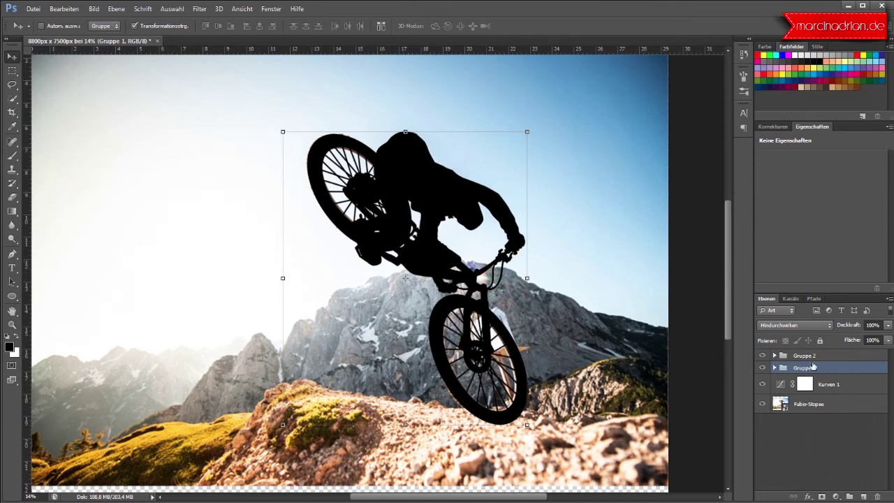
{"action": "left_click", "coordinate": [762, 369]}
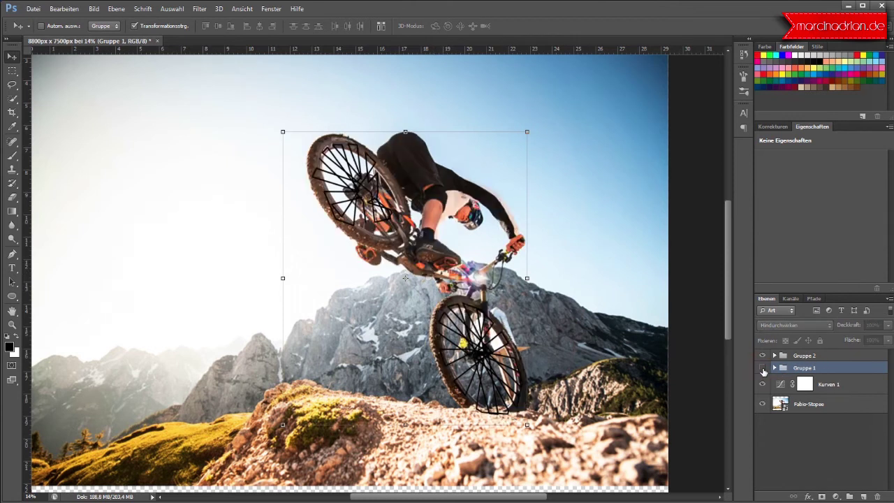
{"action": "left_click", "coordinate": [763, 368]}
{"action": "left_click", "coordinate": [763, 369]}
{"action": "left_click", "coordinate": [763, 368]}
{"action": "left_click", "coordinate": [762, 368]}
{"action": "left_click", "coordinate": [762, 368]}
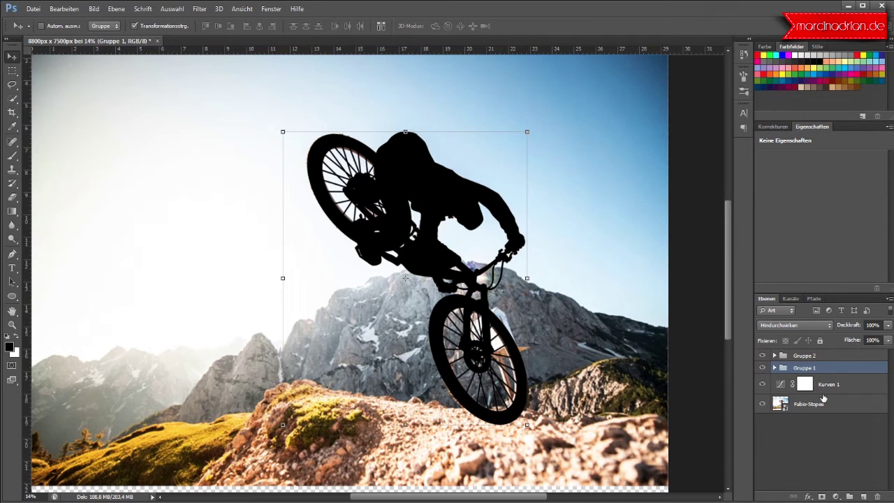
Create Gruppe 3 above Gruppe 2 with a new empty layer Ebene 5 inside
{"action": "left_click", "coordinate": [839, 354]}
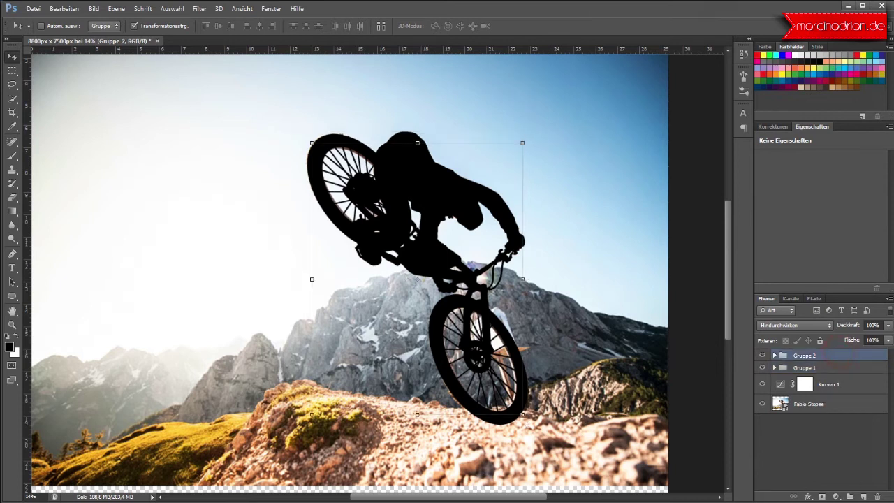
{"action": "left_click", "coordinate": [849, 494]}
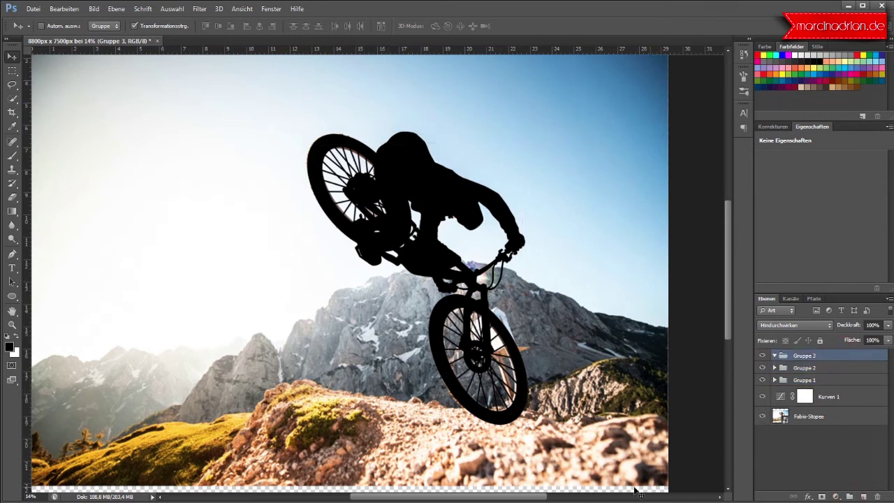
{"action": "left_click", "coordinate": [863, 496]}
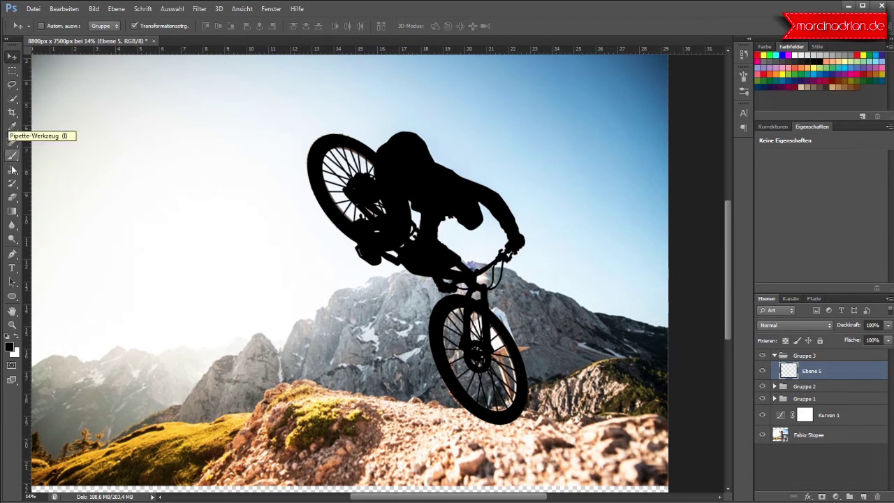
Start a Pen path on the right rock edge and trace it leftward toward the front wheel
{"action": "left_click", "coordinate": [12, 254]}
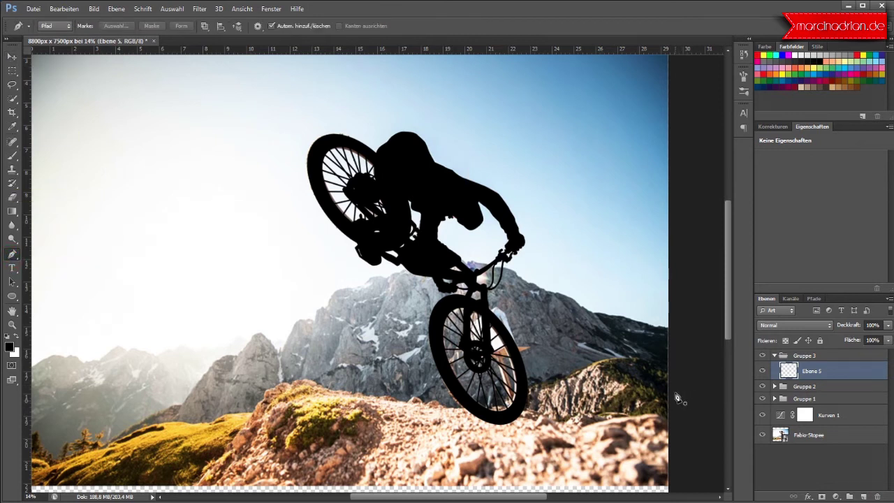
{"action": "left_click", "coordinate": [673, 424]}
{"action": "left_click", "coordinate": [651, 415]}
{"action": "left_click_drag", "start_coordinate": [651, 414], "coordinate": [590, 425]}
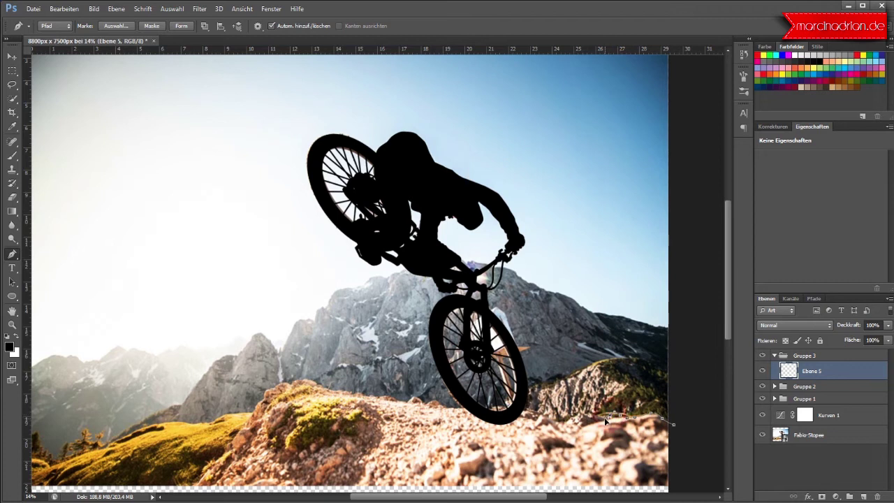
{"action": "scroll", "coordinate": [590, 426], "scroll_direction": "up", "scroll_amount": 2}
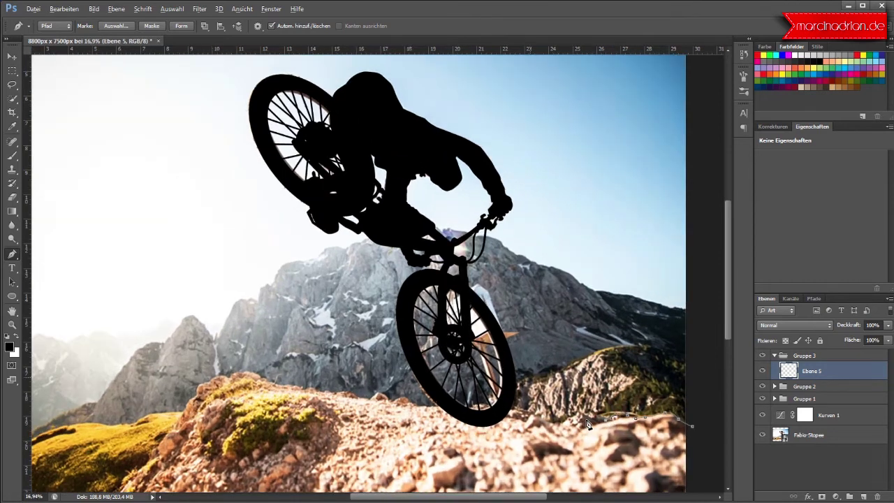
{"action": "scroll", "coordinate": [590, 426], "scroll_direction": "up", "scroll_amount": 2}
{"action": "scroll", "coordinate": [588, 424], "scroll_direction": "up", "scroll_amount": 2}
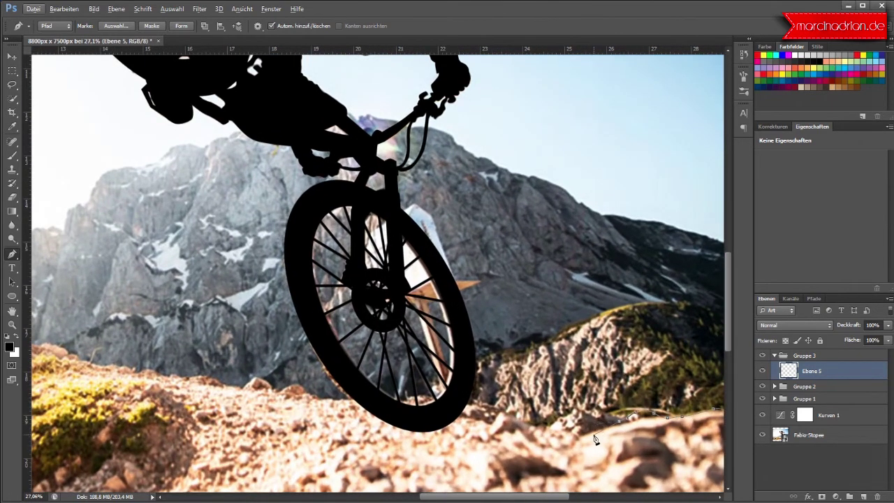
{"action": "left_click", "coordinate": [590, 433]}
{"action": "left_click", "coordinate": [570, 432]}
{"action": "left_click", "coordinate": [554, 433]}
{"action": "left_click", "coordinate": [536, 430]}
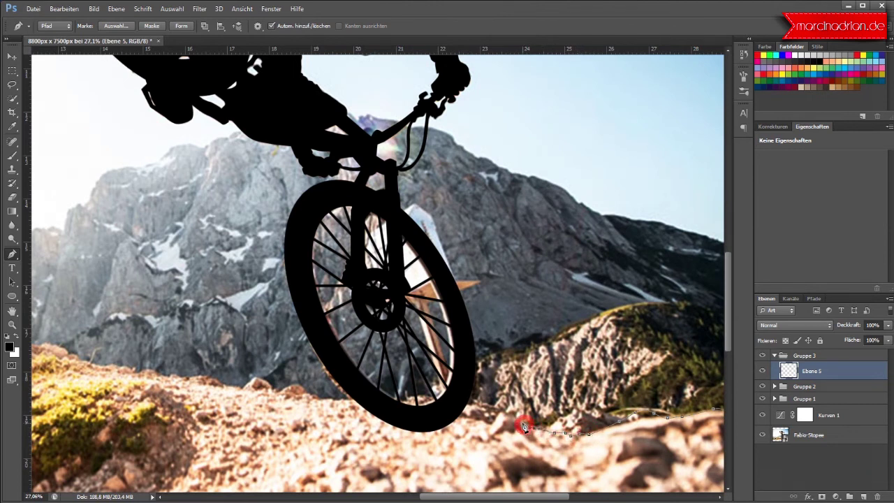
{"action": "left_click", "coordinate": [500, 417]}
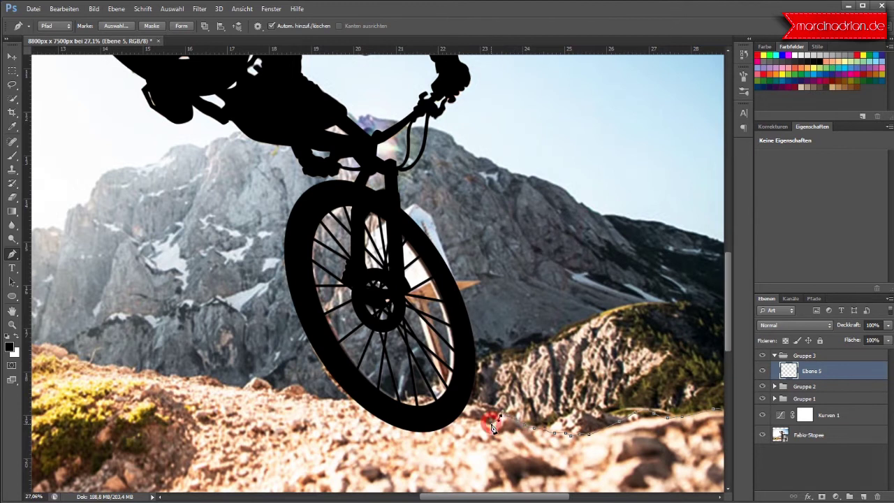
Continue the path along the front wheel's bottom and left along the ground line
{"action": "left_click", "coordinate": [474, 421]}
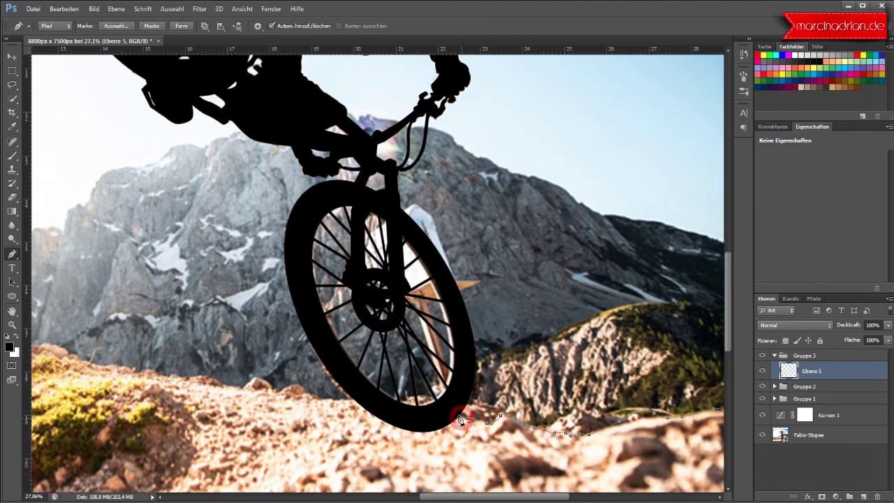
{"action": "left_click", "coordinate": [449, 413]}
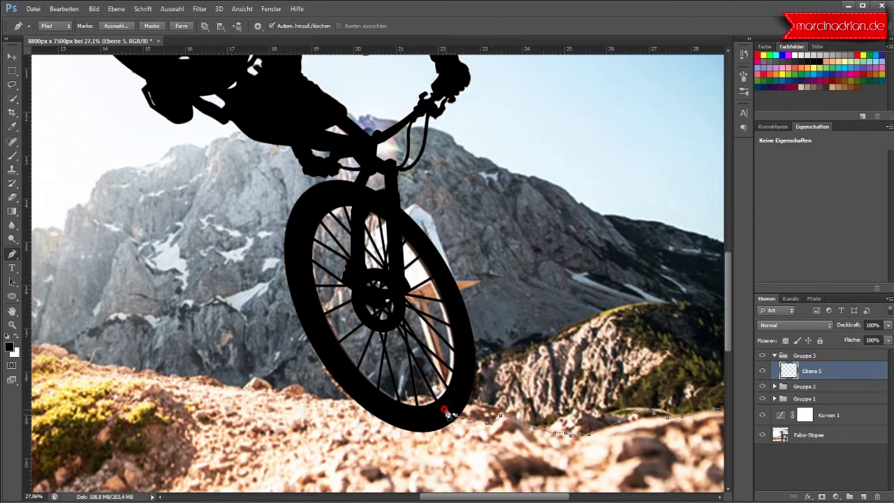
{"action": "left_click", "coordinate": [411, 405]}
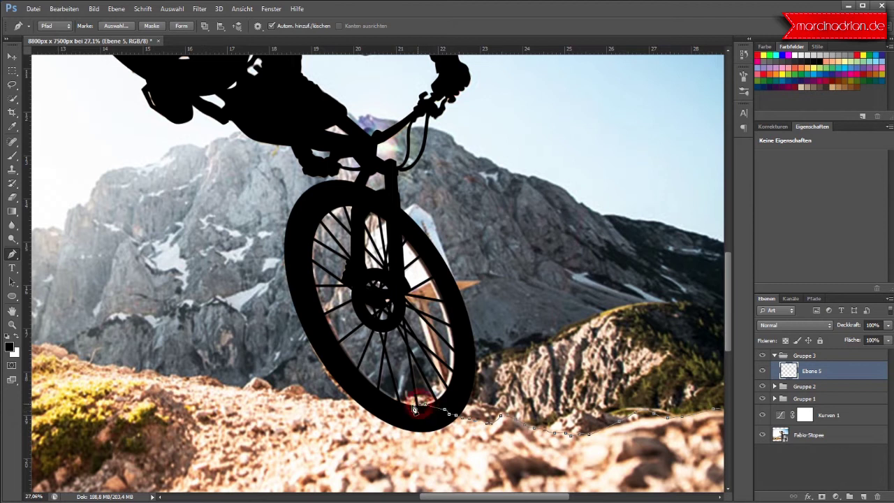
{"action": "left_click", "coordinate": [402, 404]}
{"action": "left_click", "coordinate": [389, 405]}
{"action": "left_click", "coordinate": [377, 408]}
{"action": "left_click", "coordinate": [368, 405]}
{"action": "left_click", "coordinate": [357, 404]}
{"action": "left_click", "coordinate": [348, 404]}
{"action": "left_click", "coordinate": [333, 403]}
{"action": "left_click", "coordinate": [326, 403]}
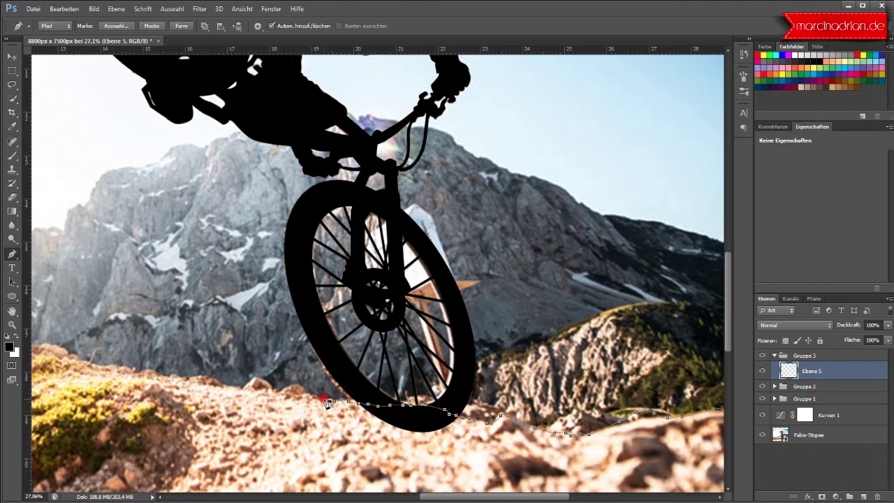
{"action": "left_click", "coordinate": [315, 398]}
{"action": "left_click", "coordinate": [286, 388]}
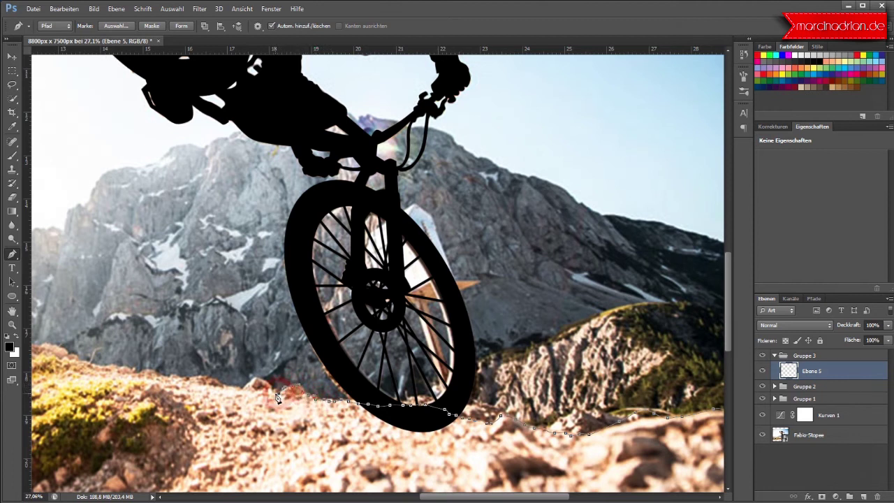
{"action": "left_click", "coordinate": [278, 388]}
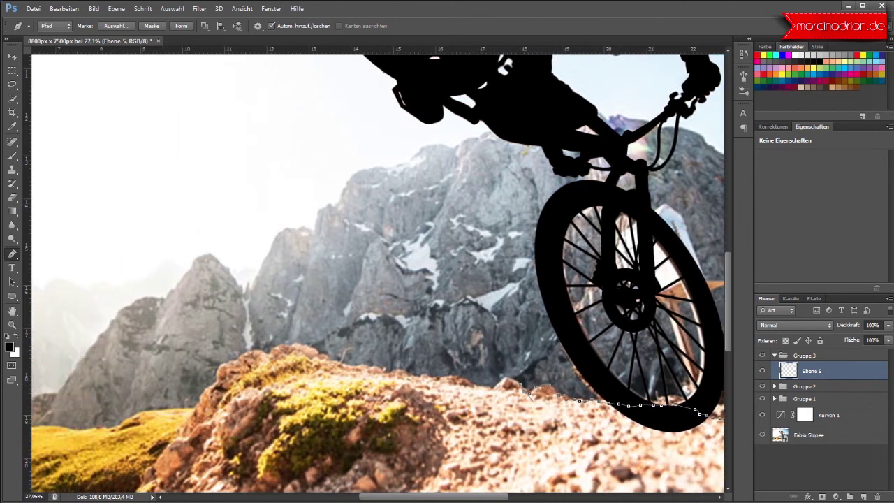
Add Pen anchors leftward along the ground edge, starting with a curved anchor
{"action": "left_click_drag", "start_coordinate": [461, 496], "coordinate": [384, 496]}
{"action": "scroll", "coordinate": [617, 393], "scroll_direction": "left", "scroll_amount": 1}
{"action": "scroll", "coordinate": [618, 349], "scroll_direction": "down", "scroll_amount": 2}
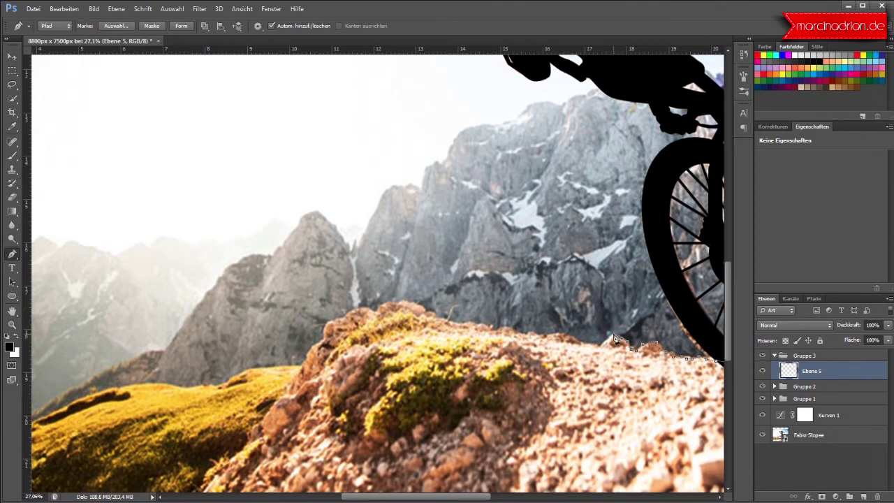
{"action": "left_click_drag", "start_coordinate": [591, 340], "coordinate": [584, 345]}
{"action": "left_click", "coordinate": [529, 335]}
{"action": "left_click", "coordinate": [519, 333]}
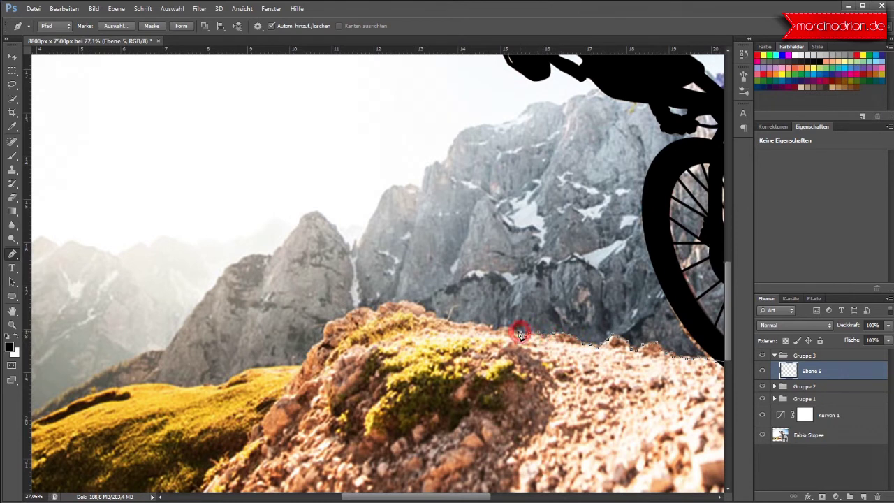
{"action": "left_click", "coordinate": [470, 324]}
{"action": "left_click", "coordinate": [447, 320]}
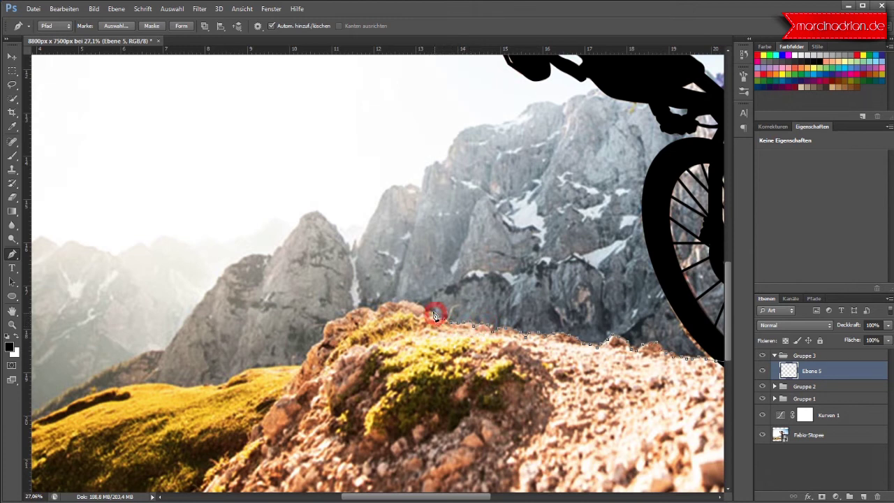
{"action": "left_click", "coordinate": [424, 314]}
Carry the path over the mossy rock's crest and down its left side
{"action": "left_click", "coordinate": [393, 307]}
{"action": "left_click", "coordinate": [377, 304]}
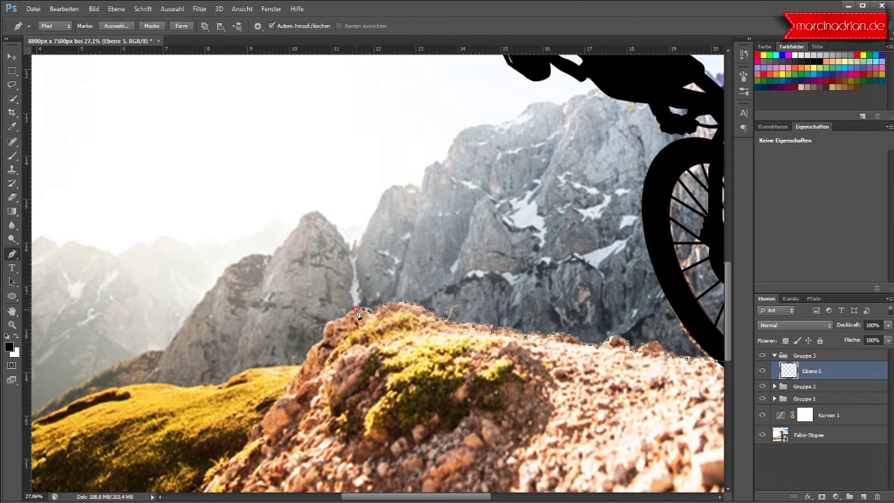
{"action": "left_click", "coordinate": [328, 323]}
{"action": "left_click", "coordinate": [315, 331]}
Trace anchors down the rock's left slope, curving along its lower edge
{"action": "scroll", "coordinate": [325, 367], "scroll_direction": "down", "scroll_amount": 3}
{"action": "scroll", "coordinate": [325, 368], "scroll_direction": "down", "scroll_amount": 1}
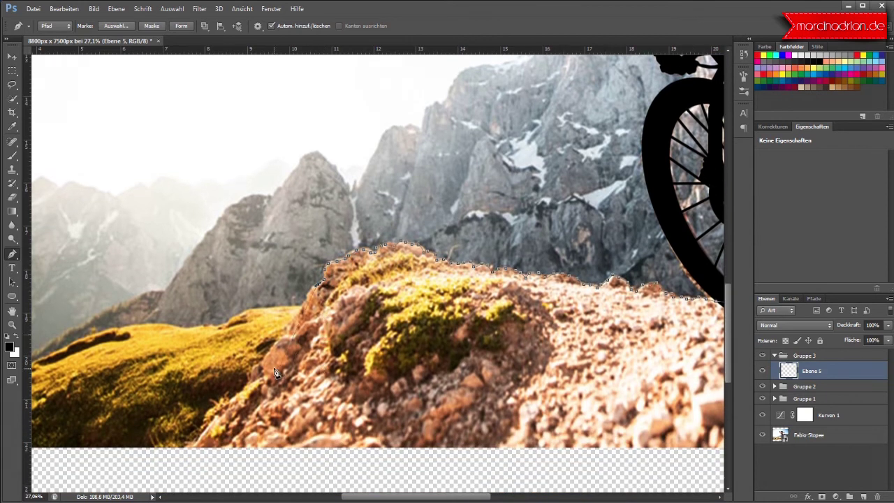
{"action": "scroll", "coordinate": [279, 373], "scroll_direction": "down", "scroll_amount": 3}
{"action": "left_click_drag", "start_coordinate": [368, 496], "coordinate": [317, 496]}
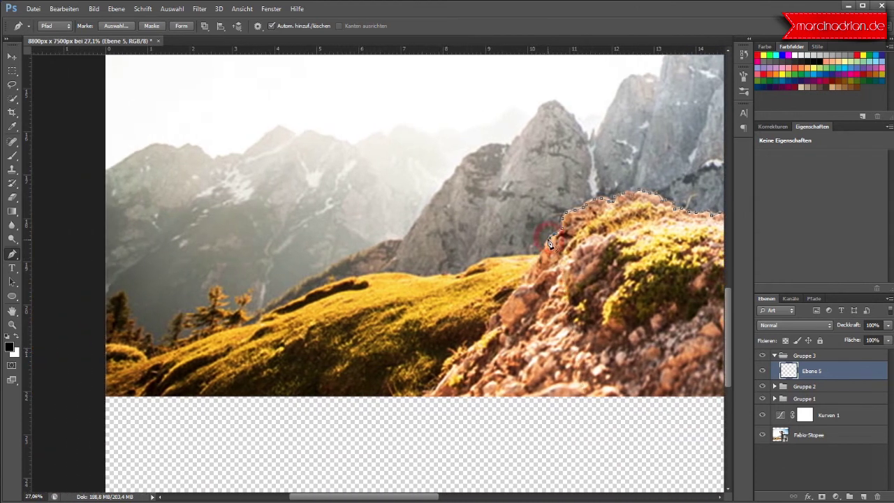
{"action": "left_click", "coordinate": [535, 257]}
{"action": "left_click", "coordinate": [507, 292]}
{"action": "left_click", "coordinate": [491, 314]}
{"action": "left_click", "coordinate": [456, 346]}
{"action": "left_click_drag", "start_coordinate": [451, 372], "coordinate": [409, 412]}
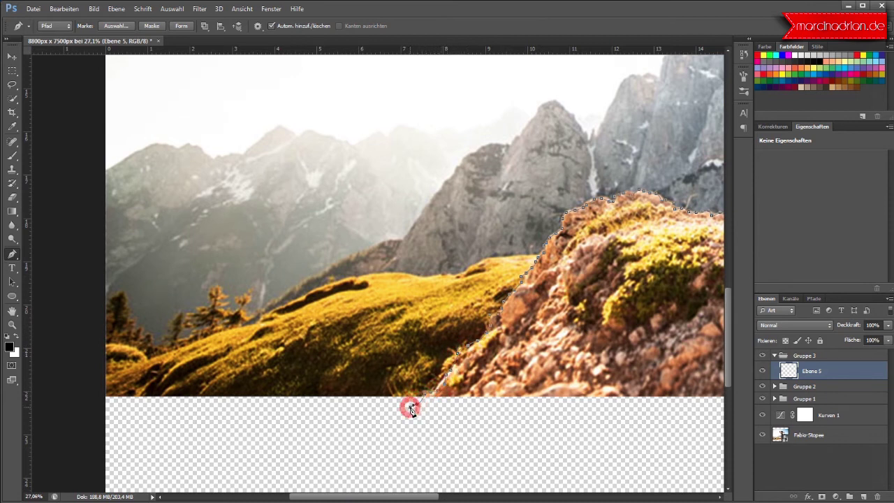
Continue the path down-left into the empty area below the image
{"action": "scroll", "coordinate": [304, 412], "scroll_direction": "down", "scroll_amount": 2}
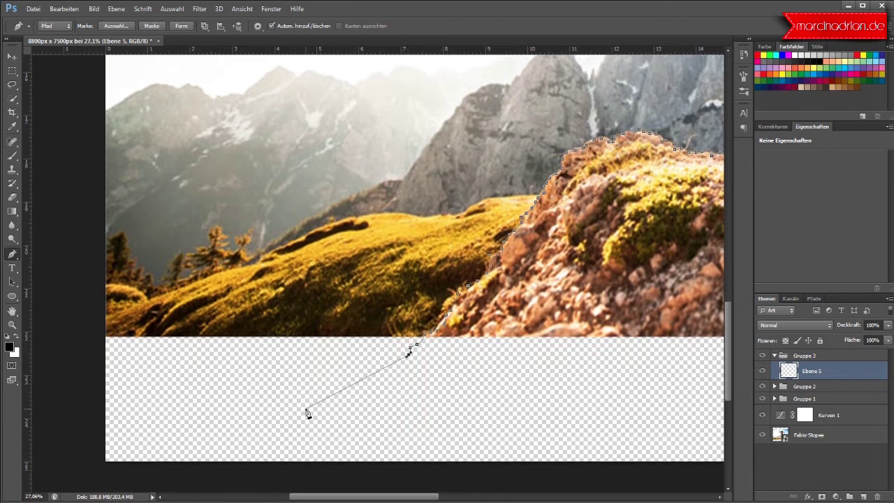
{"action": "left_click", "coordinate": [388, 367]}
{"action": "left_click", "coordinate": [380, 382]}
{"action": "left_click", "coordinate": [374, 393]}
{"action": "left_click_drag", "start_coordinate": [363, 402], "coordinate": [300, 469]}
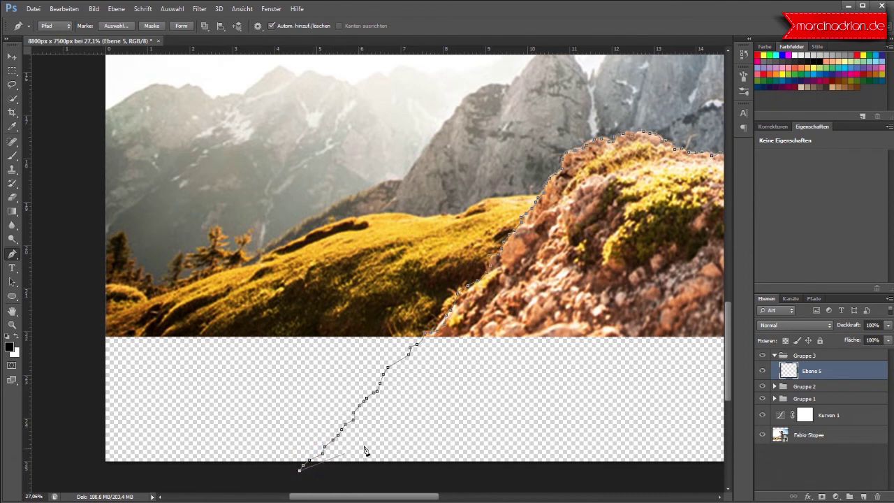
Anchor the path below the image's bottom-left and bottom-right, then close it at the start
{"action": "scroll", "coordinate": [365, 450], "scroll_direction": "down", "scroll_amount": 3}
{"action": "left_click", "coordinate": [646, 477]}
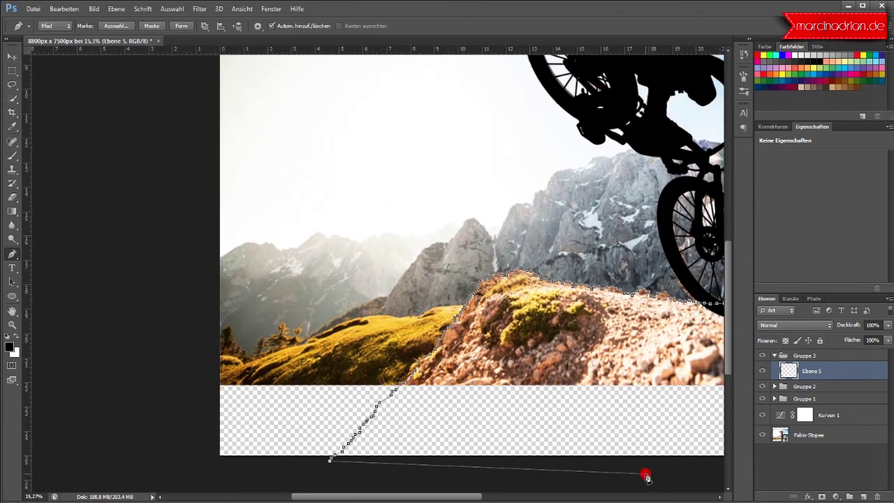
{"action": "left_click_drag", "start_coordinate": [455, 496], "coordinate": [534, 497]}
{"action": "left_click", "coordinate": [664, 469]}
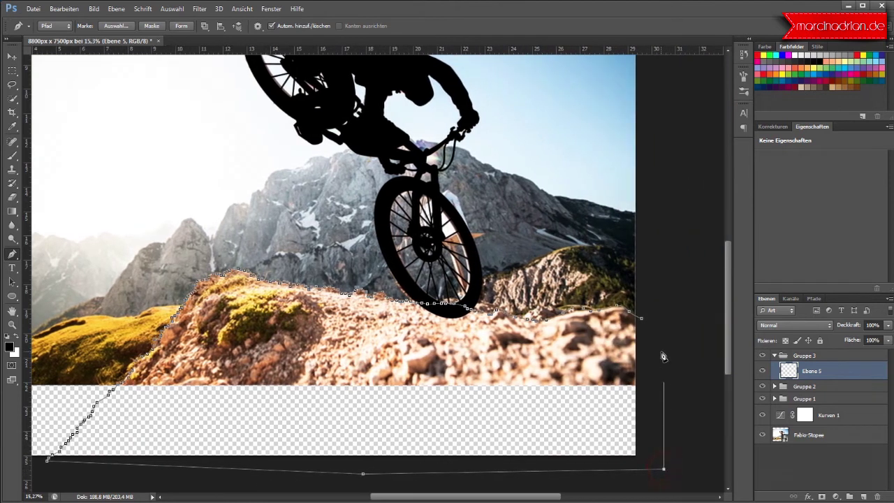
{"action": "left_click", "coordinate": [640, 319]}
Fill the closed ground path with the black foreground colour via Pfadfläche füllen
{"action": "right_click", "coordinate": [569, 340]}
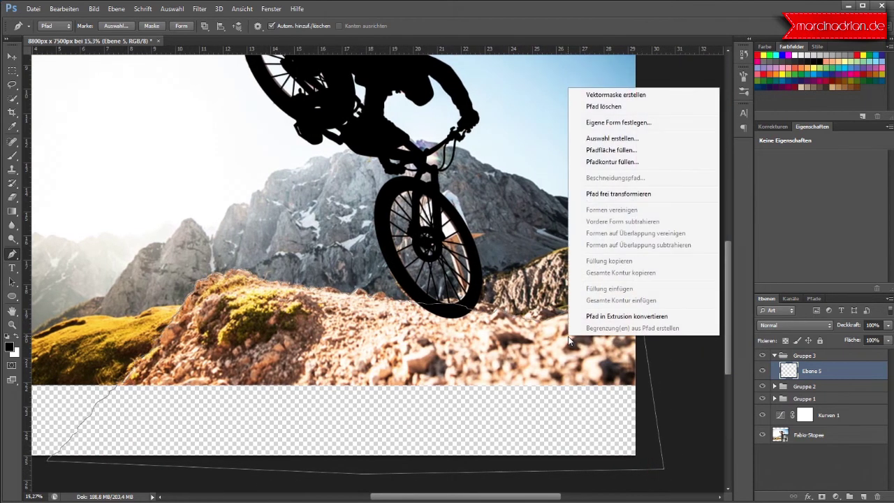
{"action": "left_click", "coordinate": [617, 151]}
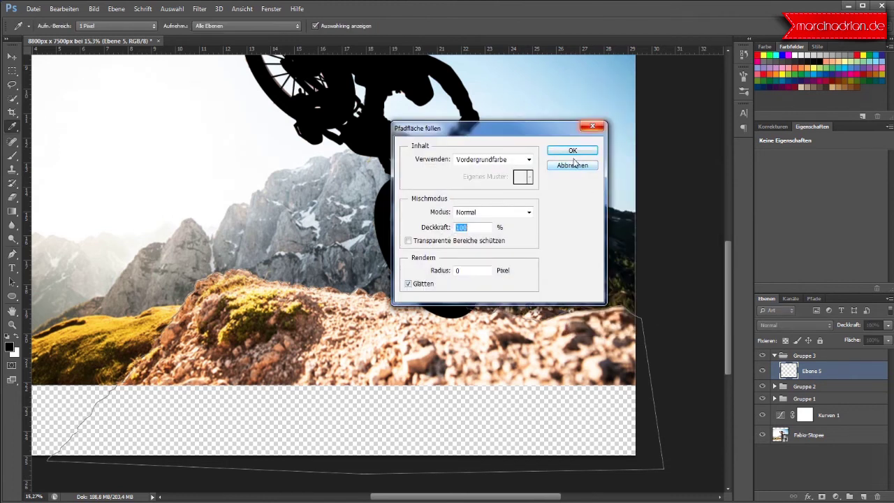
{"action": "left_click", "coordinate": [573, 157]}
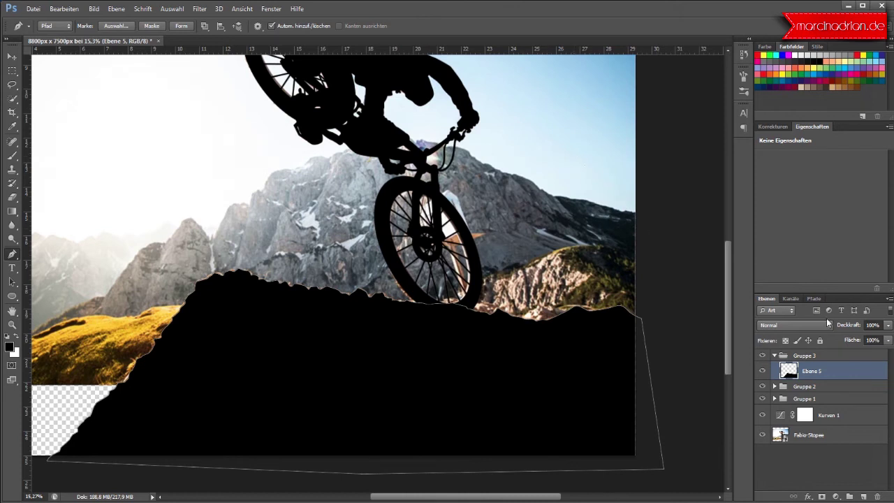
{"action": "right_click", "coordinate": [532, 342]}
{"action": "left_click", "coordinate": [589, 151]}
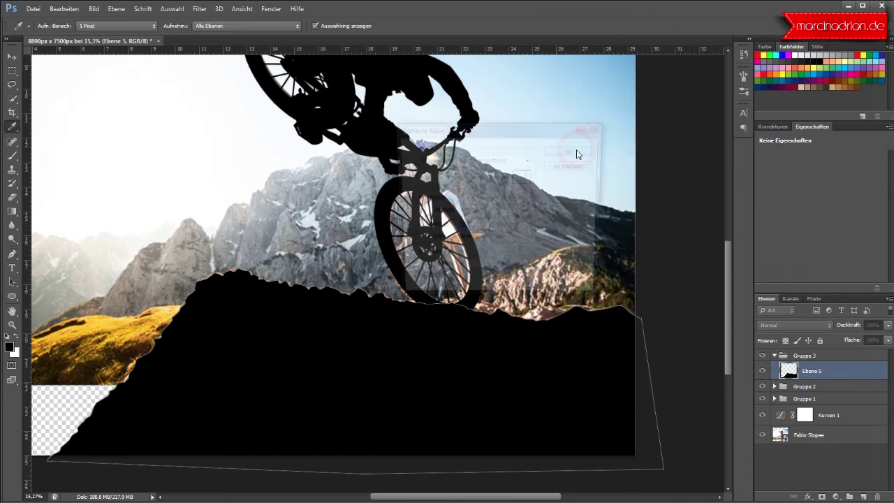
{"action": "key", "text": "Escape"}
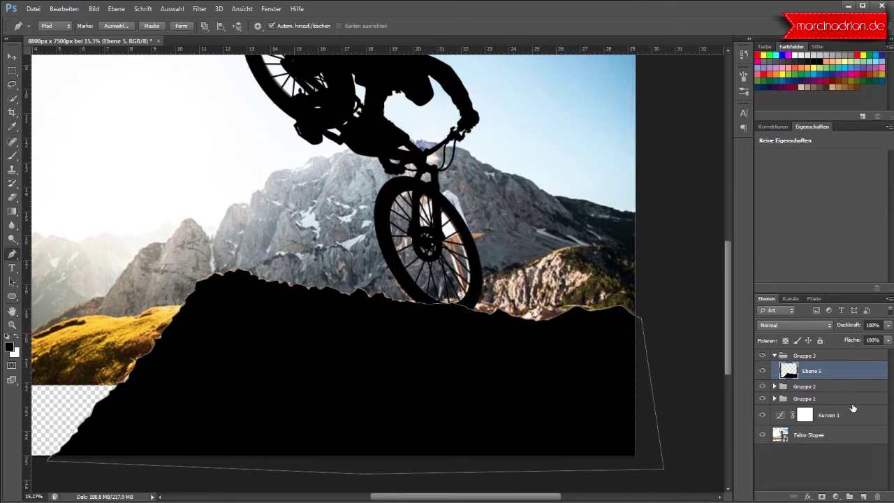
Delete the ground path and add a new empty layer, Ebene 6
{"action": "right_click", "coordinate": [604, 354]}
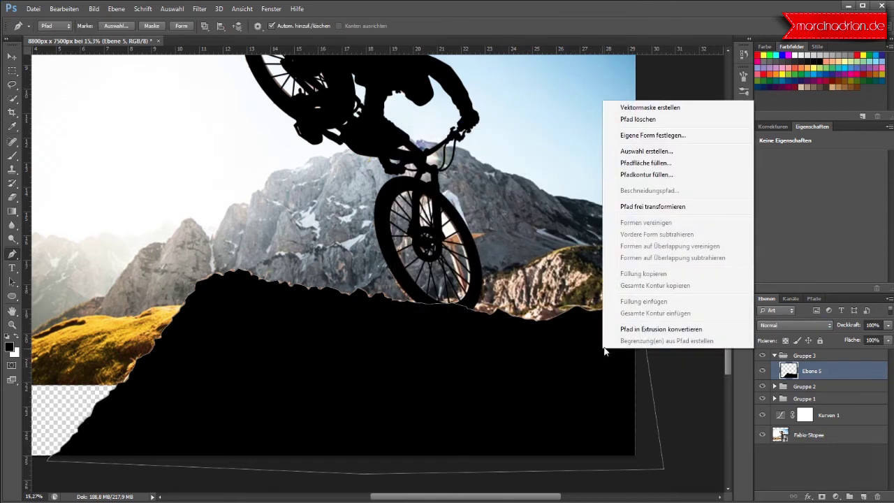
{"action": "left_click", "coordinate": [643, 115]}
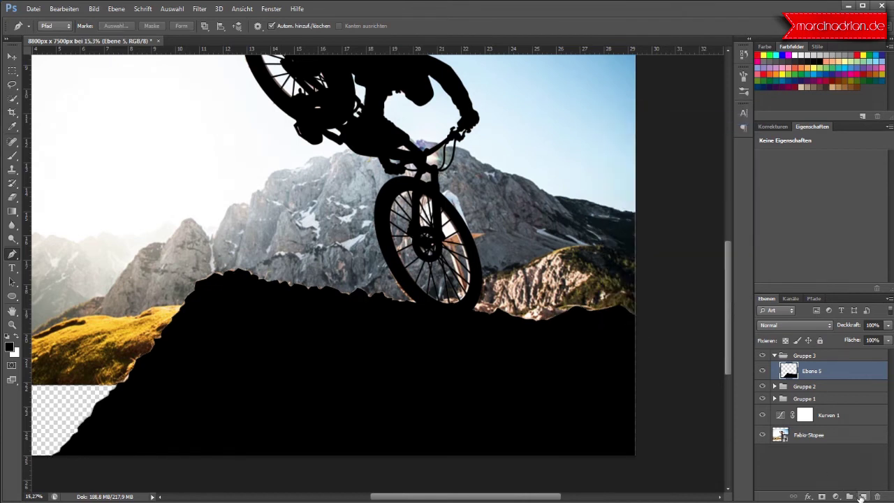
{"action": "left_click", "coordinate": [862, 496]}
Lower Ebene 5's Deckkraft to about 46% to reveal the ground
{"action": "left_click", "coordinate": [851, 391]}
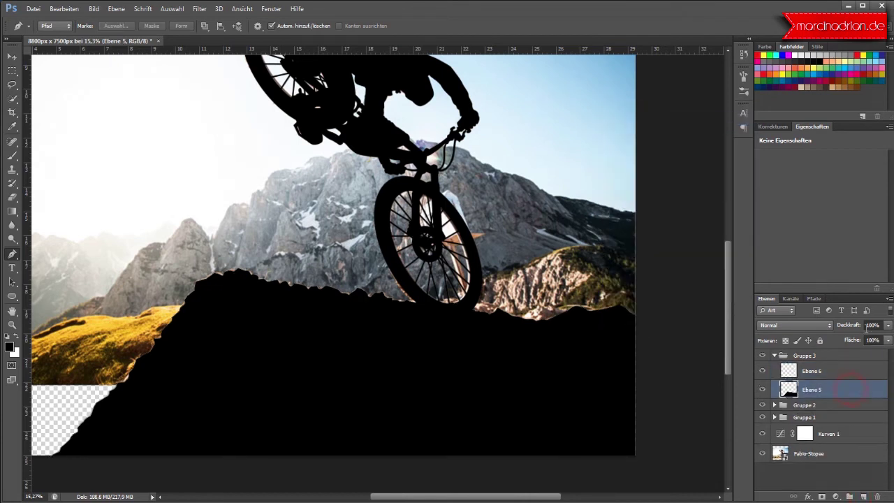
{"action": "left_click", "coordinate": [886, 325]}
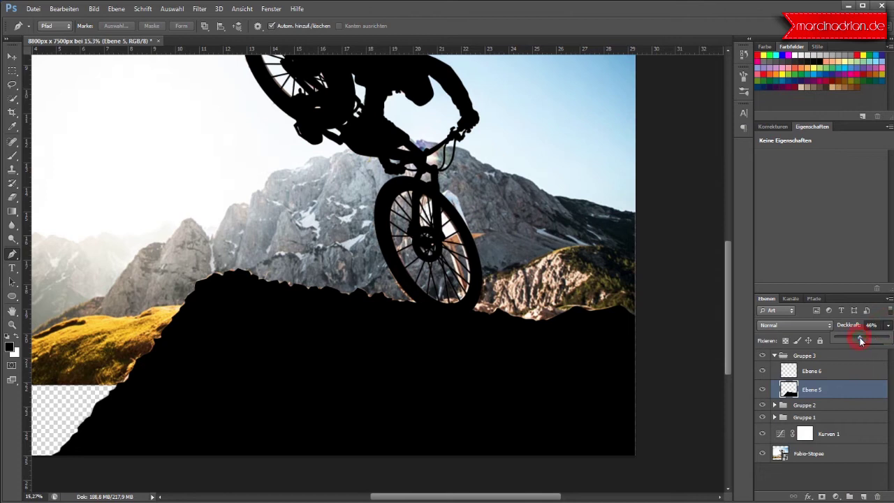
{"action": "left_click_drag", "start_coordinate": [861, 341], "coordinate": [861, 341]}
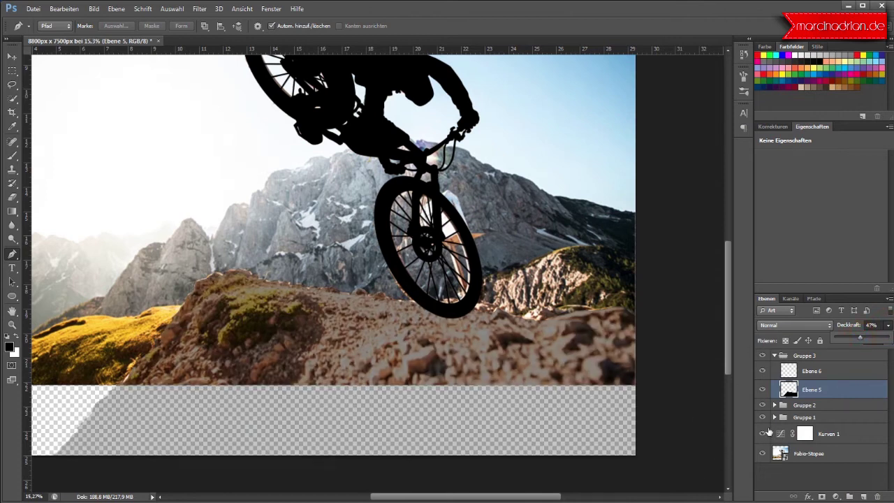
On Ebene 6, zoom in and start a curved Pen path at the ridge's right end
{"action": "left_click", "coordinate": [789, 372]}
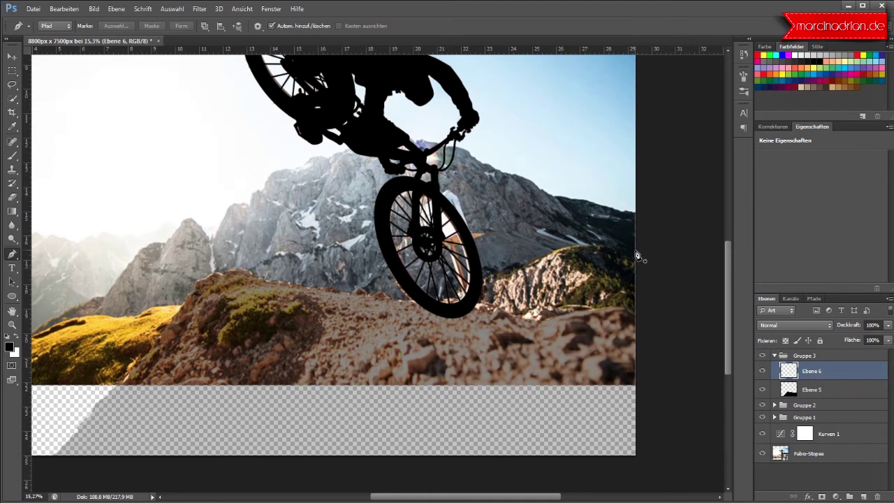
{"action": "left_click_drag", "start_coordinate": [637, 255], "coordinate": [663, 280]}
{"action": "left_click", "coordinate": [661, 278]}
{"action": "left_click_drag", "start_coordinate": [619, 259], "coordinate": [486, 246]}
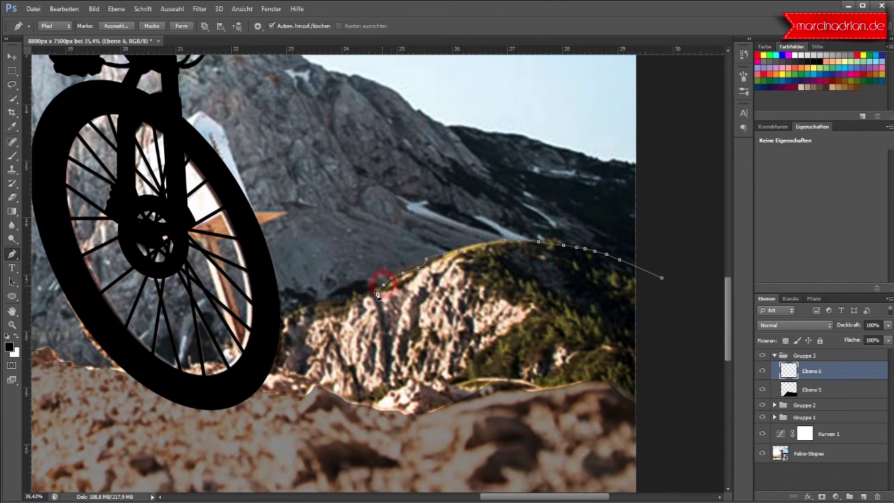
Extend the ridge outline with a curved point, then down-left past the wheel
{"action": "left_click_drag", "start_coordinate": [375, 293], "coordinate": [130, 400]}
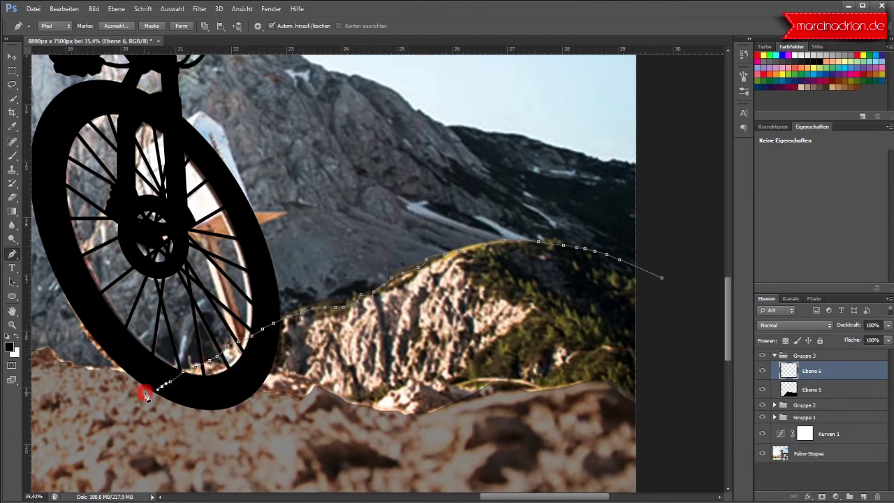
{"action": "left_click", "coordinate": [81, 413]}
{"action": "left_click", "coordinate": [70, 427]}
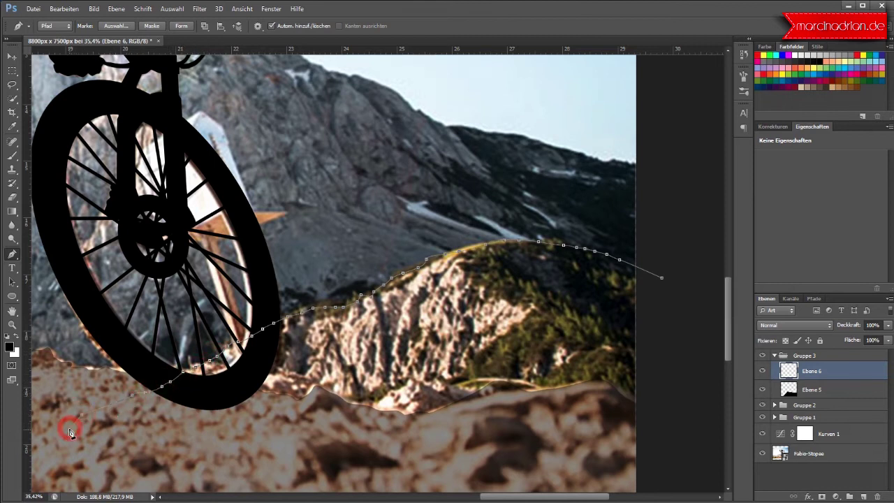
{"action": "scroll", "coordinate": [168, 451], "scroll_direction": "down", "scroll_amount": 3}
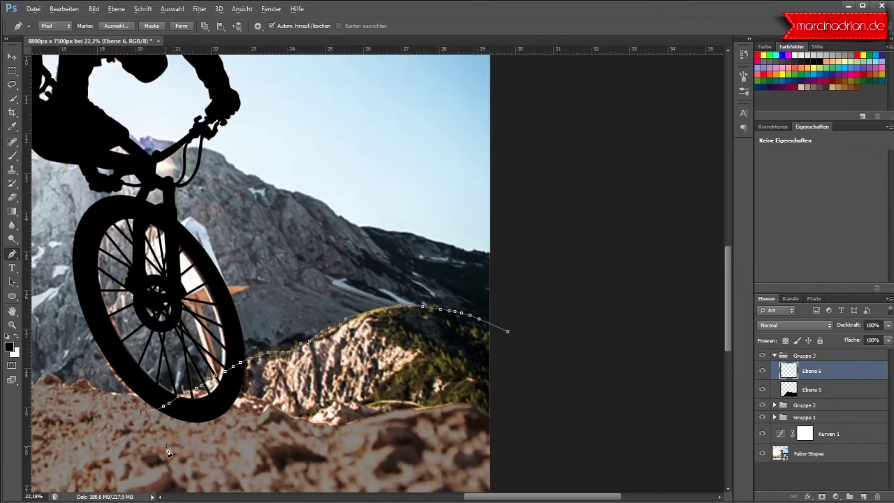
{"action": "left_click_drag", "start_coordinate": [549, 499], "coordinate": [423, 500]}
{"action": "scroll", "coordinate": [407, 395], "scroll_direction": "down", "scroll_amount": 2}
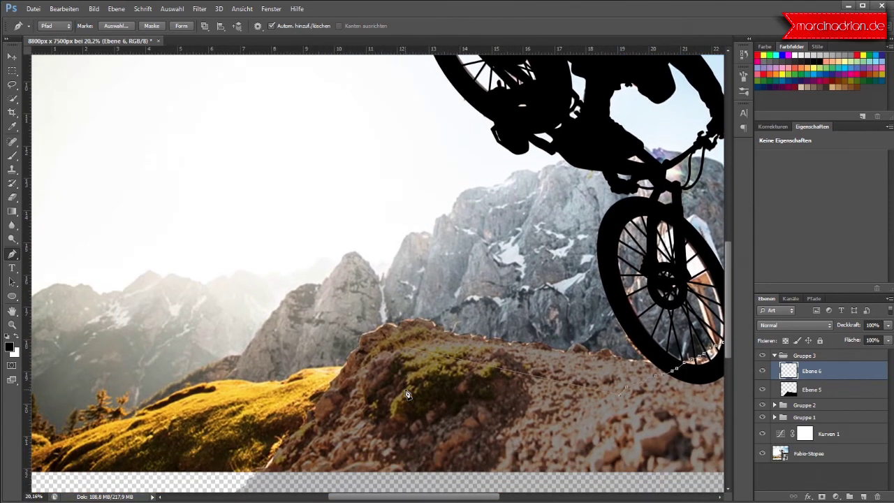
Curve the outline over the rocky hilltop and left along the grassy slope
{"action": "left_click_drag", "start_coordinate": [414, 387], "coordinate": [380, 379]}
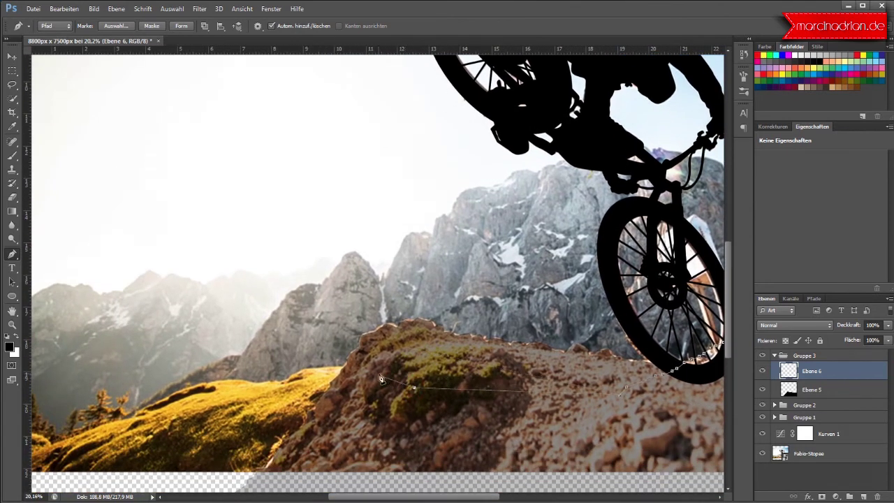
{"action": "left_click_drag", "start_coordinate": [331, 368], "coordinate": [232, 385]}
{"action": "left_click_drag", "start_coordinate": [350, 497], "coordinate": [295, 497]}
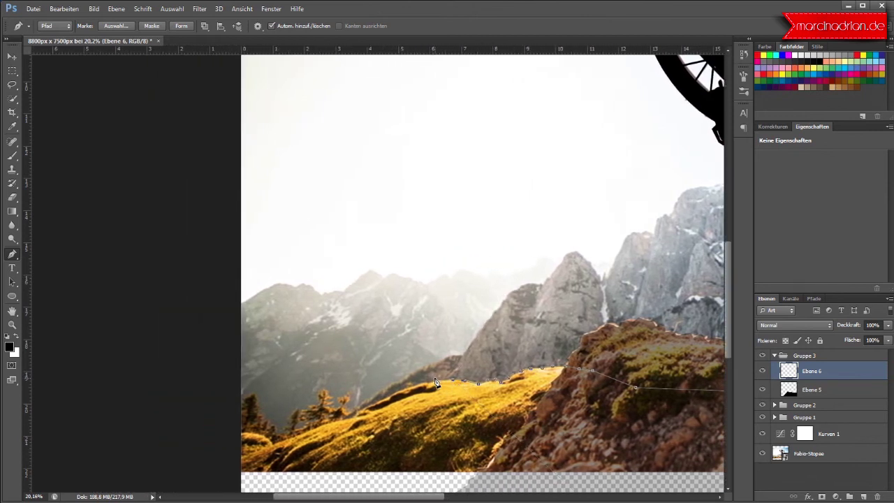
{"action": "mouse_move", "coordinate": [436, 384]}
{"action": "left_mouse_down"}
{"action": "mouse_move", "coordinate": [365, 403]}
{"action": "mouse_move", "coordinate": [351, 423]}
{"action": "left_mouse_up"}
{"action": "left_click_drag", "start_coordinate": [308, 434], "coordinate": [302, 438]}
Add corner points at and beyond the left image edge and below the bottom right
{"action": "scroll", "coordinate": [214, 450], "scroll_direction": "down", "scroll_amount": 5}
{"action": "left_click", "coordinate": [217, 447]}
{"action": "left_click", "coordinate": [709, 439]}
{"action": "scroll", "coordinate": [558, 473], "scroll_direction": "down", "scroll_amount": 3}
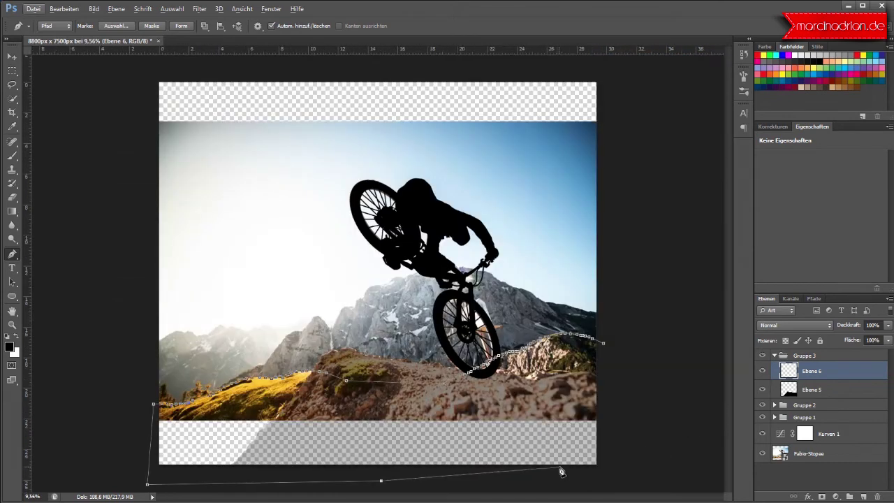
{"action": "left_click", "coordinate": [640, 479]}
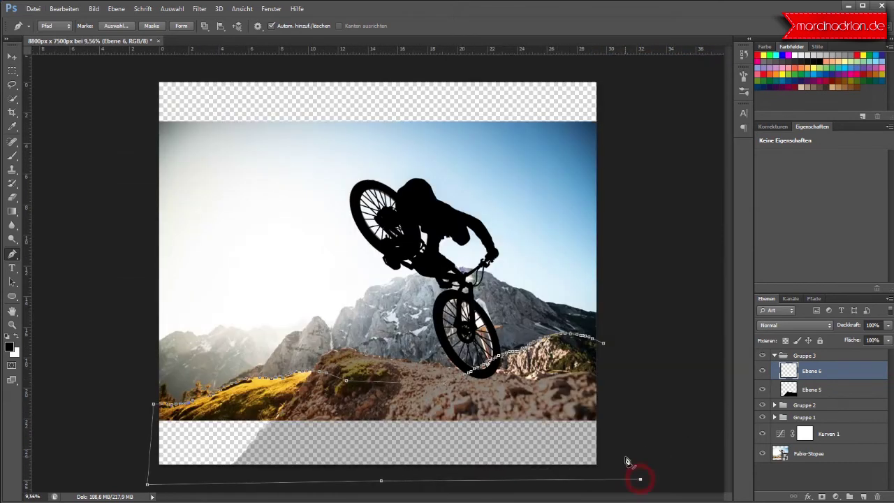
Close the ridge outline and fill it with black on Ebene 6
{"action": "left_click", "coordinate": [606, 346]}
{"action": "right_click", "coordinate": [570, 398]}
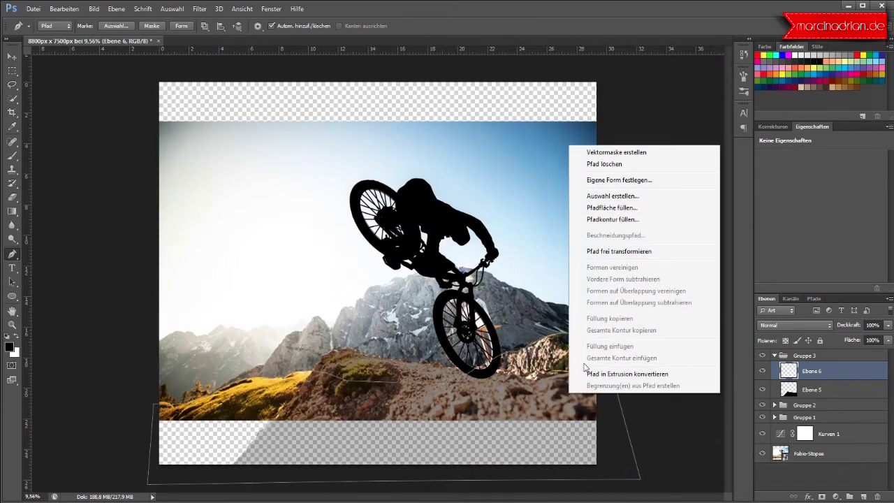
{"action": "left_click", "coordinate": [627, 203]}
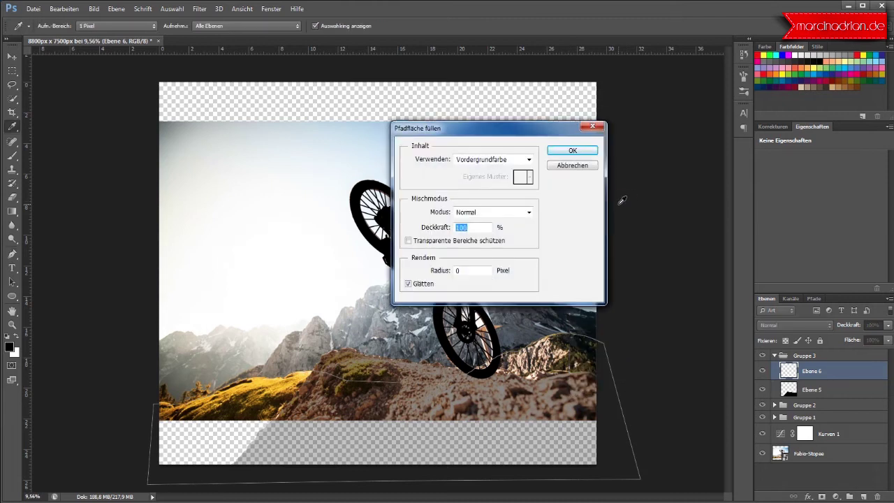
{"action": "left_click", "coordinate": [591, 153]}
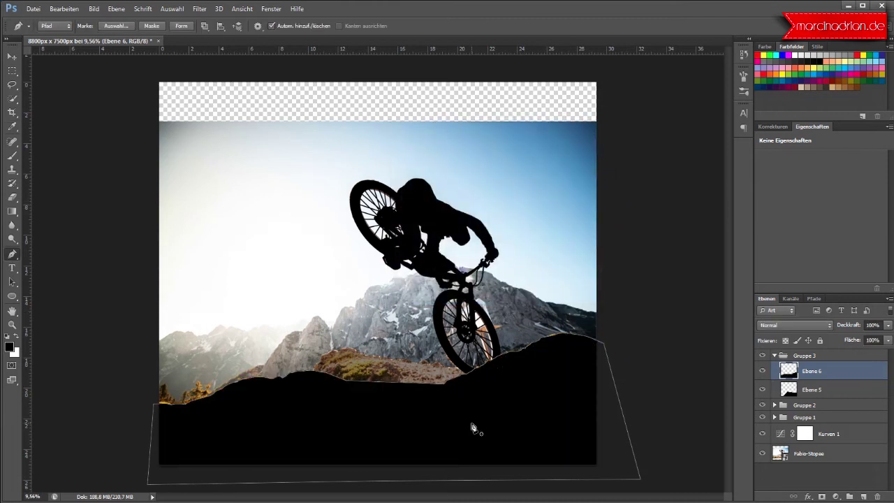
{"action": "right_click", "coordinate": [472, 428]}
{"action": "left_click", "coordinate": [501, 237]}
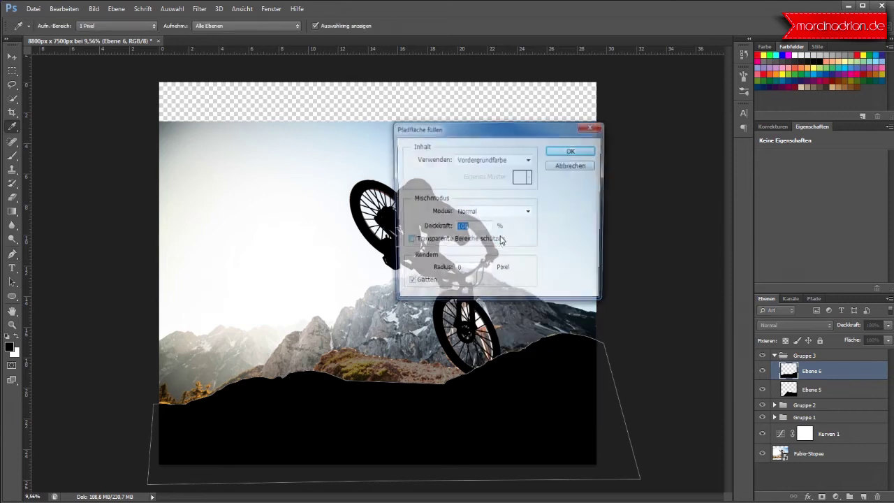
{"action": "left_click", "coordinate": [552, 151]}
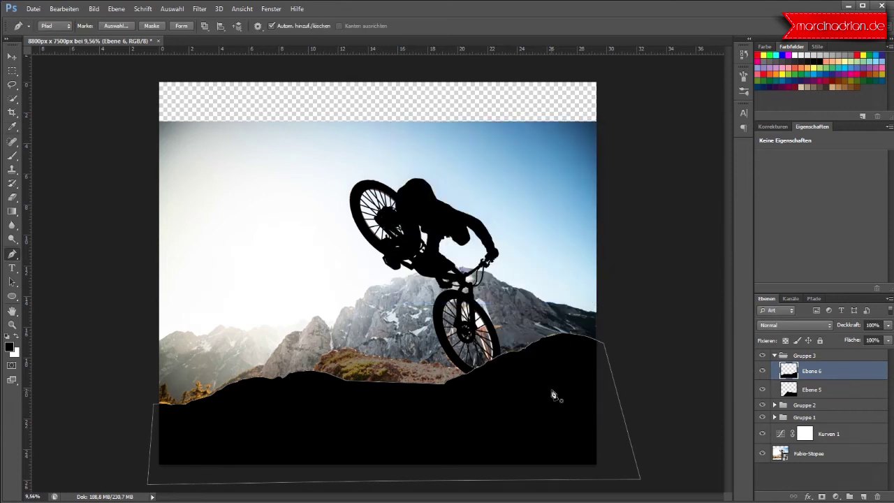
Delete the path, set Ebene 6 to 55% opacity, and add new layer Ebene 7
{"action": "right_click", "coordinate": [552, 389]}
{"action": "left_click", "coordinate": [587, 162]}
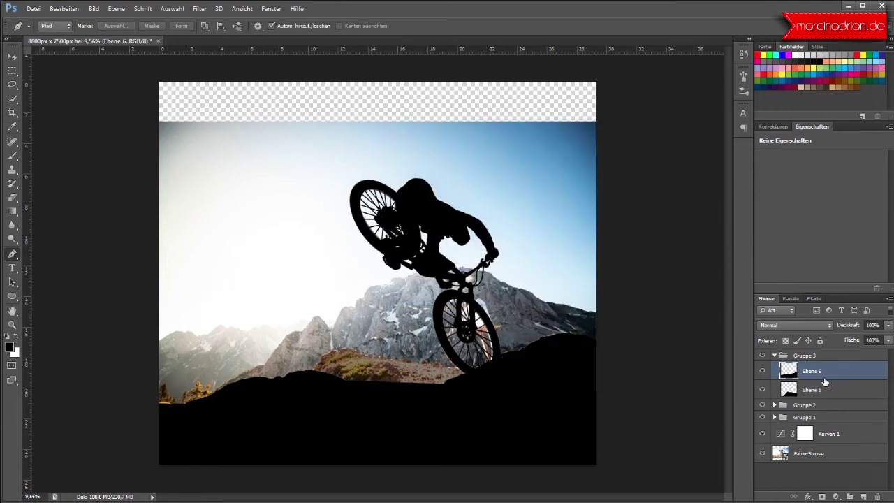
{"action": "left_click", "coordinate": [888, 325]}
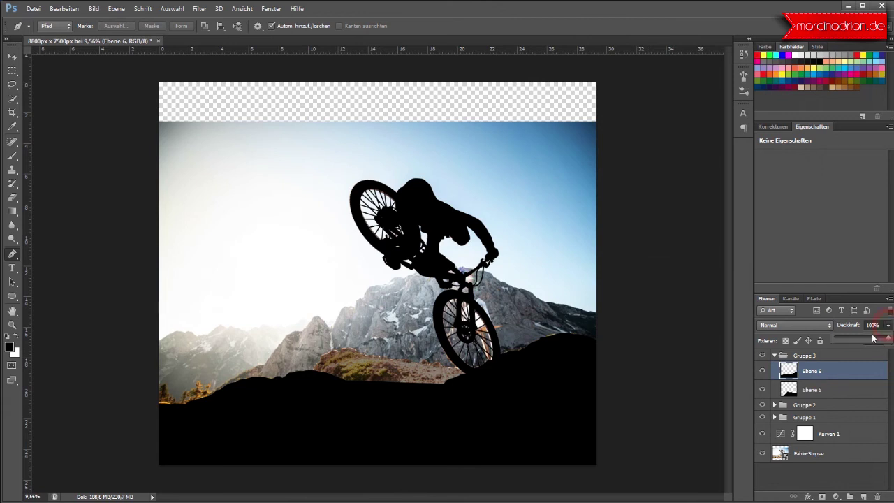
{"action": "left_click", "coordinate": [865, 340]}
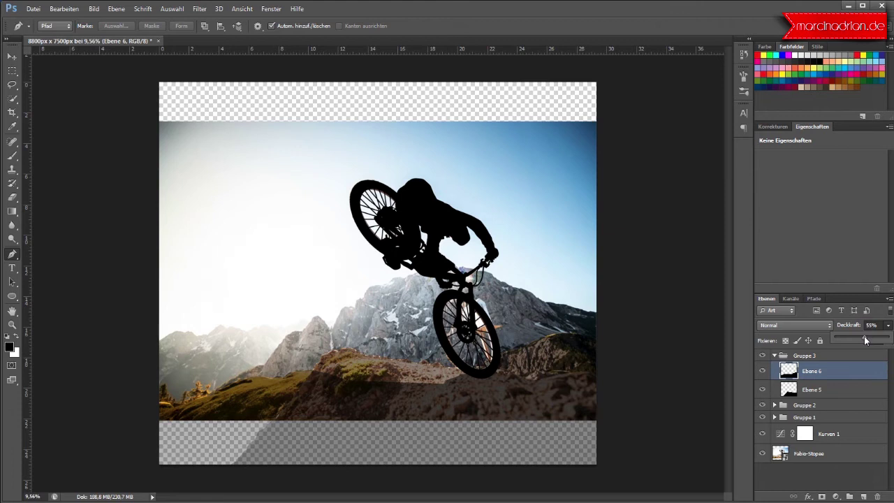
{"action": "left_click", "coordinate": [864, 496]}
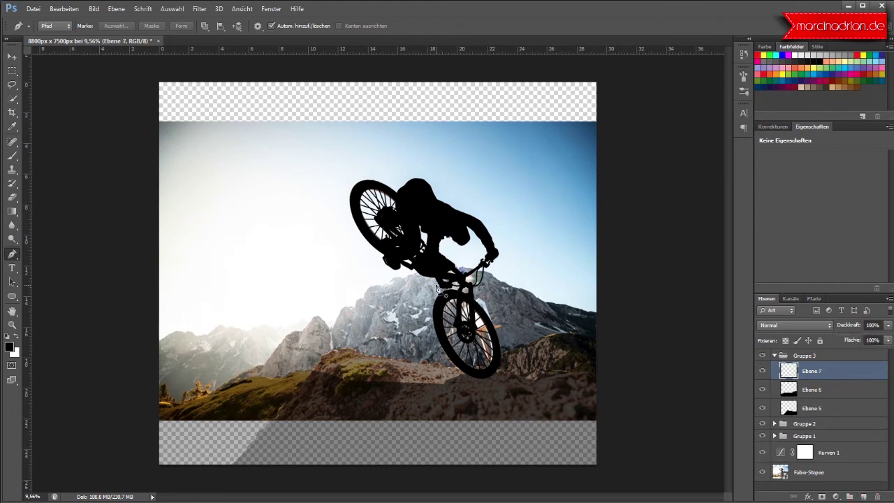
Start a new Pen path at the right image edge along the distant ridge
{"action": "scroll", "coordinate": [529, 322], "scroll_direction": "up", "scroll_amount": 2}
{"action": "scroll", "coordinate": [537, 327], "scroll_direction": "up", "scroll_amount": 2}
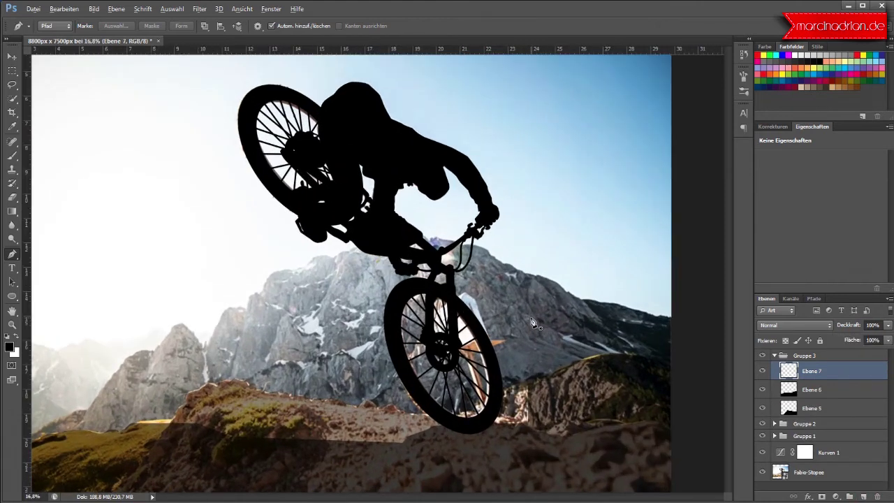
{"action": "scroll", "coordinate": [548, 333], "scroll_direction": "up", "scroll_amount": 1}
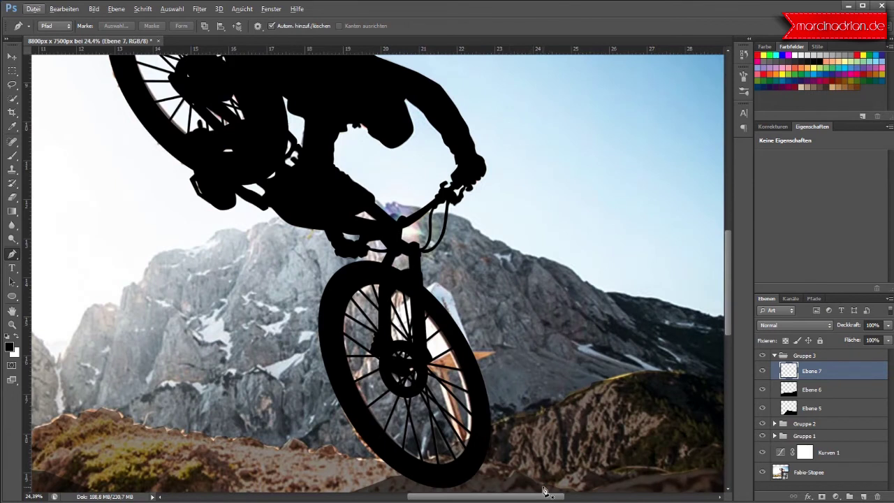
{"action": "scroll", "coordinate": [543, 497], "scroll_direction": "right", "scroll_amount": 2}
{"action": "scroll", "coordinate": [543, 497], "scroll_direction": "right", "scroll_amount": 1}
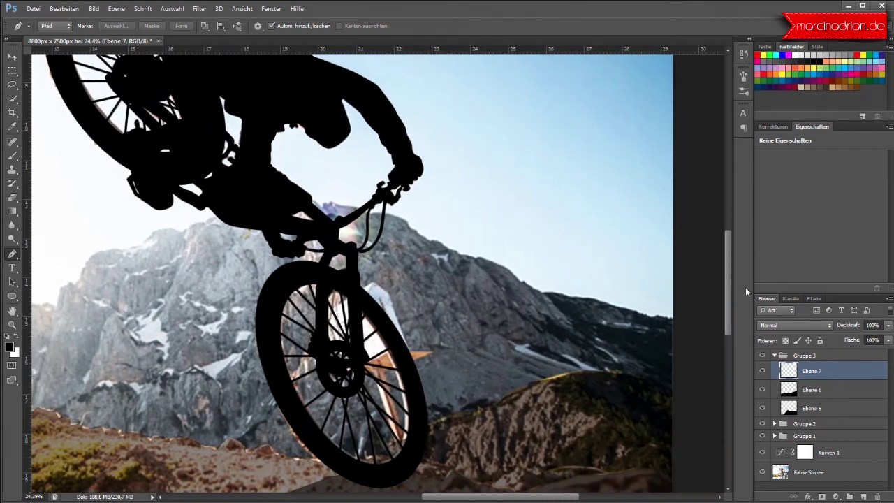
{"action": "left_click", "coordinate": [678, 324]}
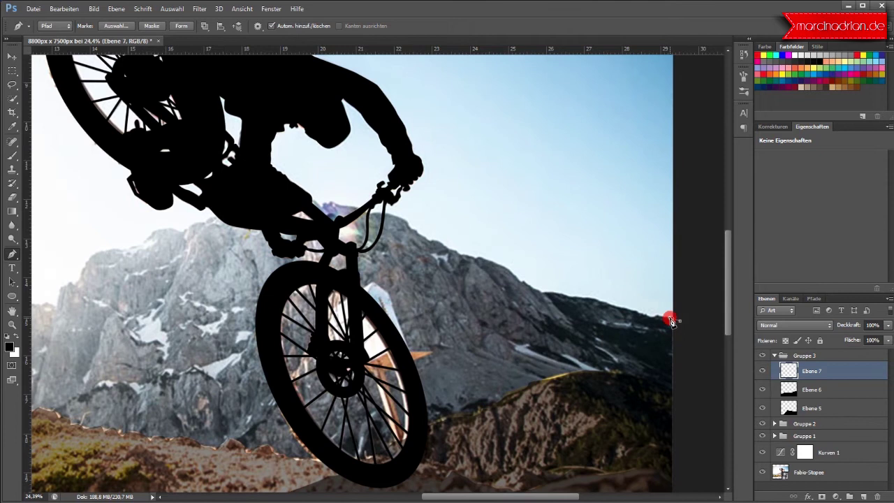
{"action": "scroll", "coordinate": [672, 323], "scroll_direction": "up", "scroll_amount": 3}
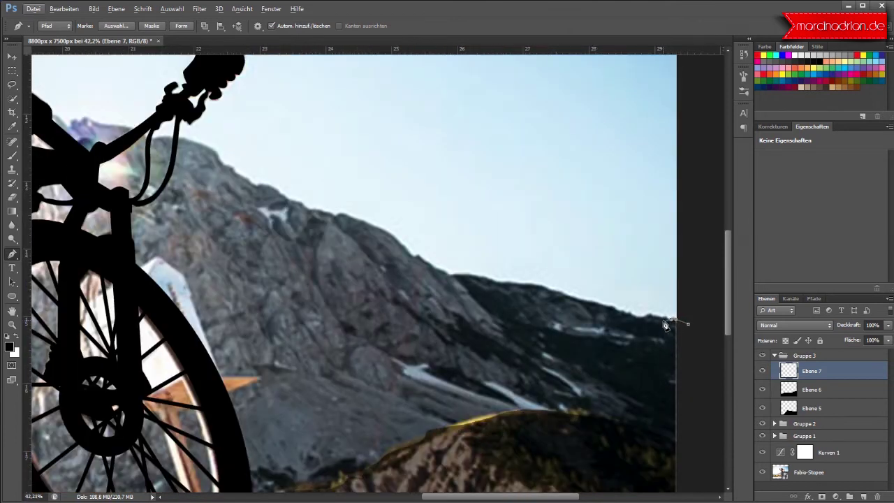
{"action": "left_click", "coordinate": [659, 312]}
{"action": "left_click", "coordinate": [648, 314]}
{"action": "left_click", "coordinate": [640, 317]}
{"action": "left_click", "coordinate": [627, 312]}
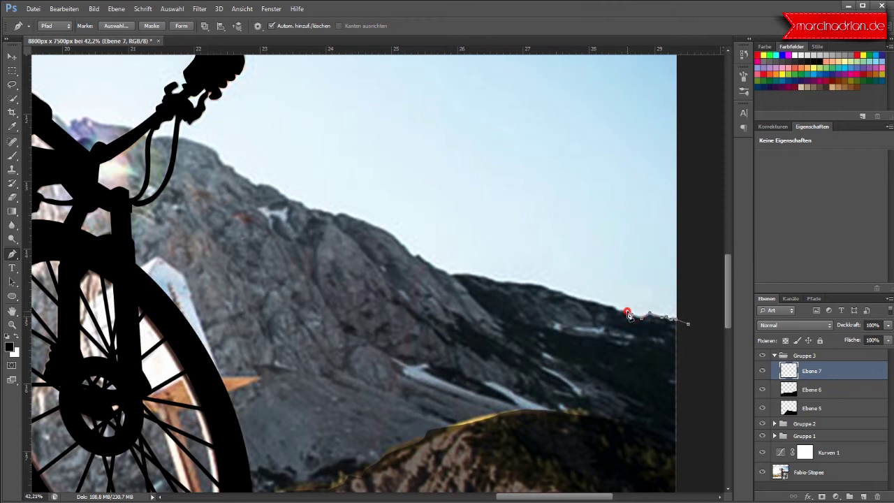
Trace the mountain ridge leftward and up with a series of anchor points
{"action": "left_click", "coordinate": [616, 312]}
{"action": "left_click", "coordinate": [594, 306]}
{"action": "left_click", "coordinate": [587, 301]}
{"action": "left_click", "coordinate": [564, 295]}
{"action": "left_click", "coordinate": [556, 290]}
{"action": "left_click", "coordinate": [541, 284]}
{"action": "left_click", "coordinate": [511, 283]}
{"action": "left_click", "coordinate": [475, 274]}
{"action": "left_click", "coordinate": [465, 275]}
{"action": "left_click", "coordinate": [455, 276]}
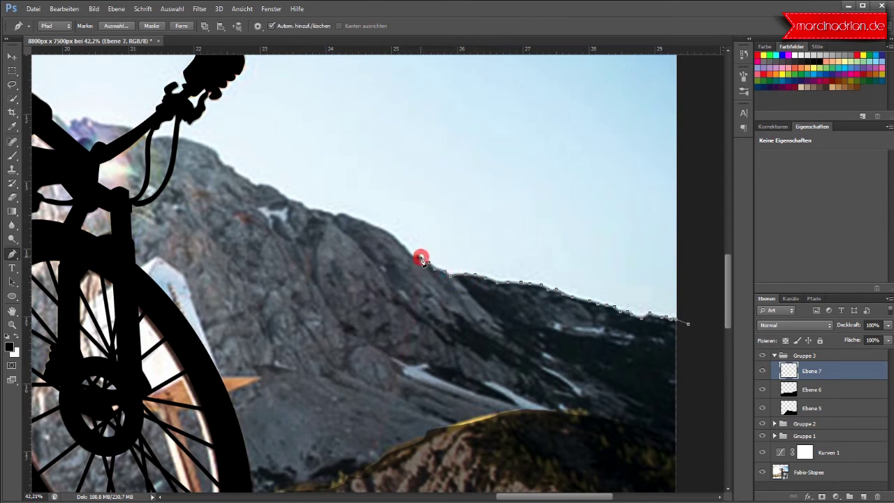
{"action": "left_click", "coordinate": [417, 254]}
{"action": "left_click", "coordinate": [404, 245]}
{"action": "left_click", "coordinate": [342, 213]}
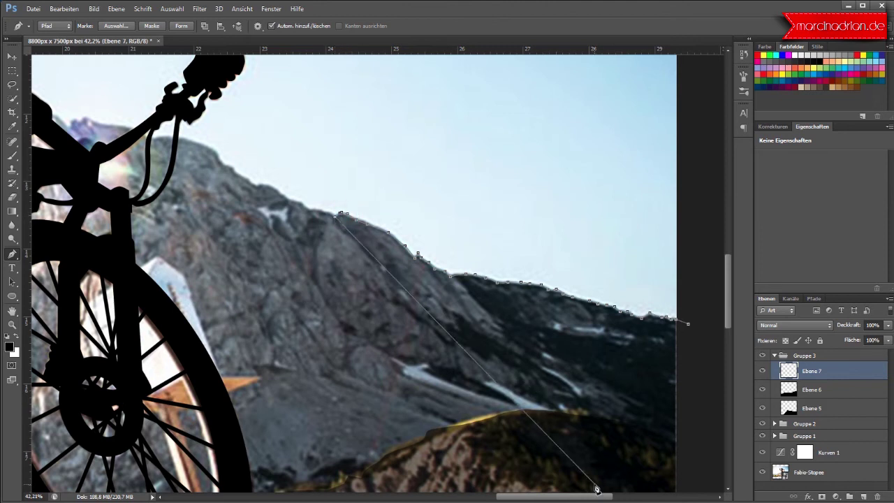
Resume the ridge outline after panning and extend it toward the handlebar
{"action": "left_click_drag", "start_coordinate": [593, 498], "coordinate": [535, 470]}
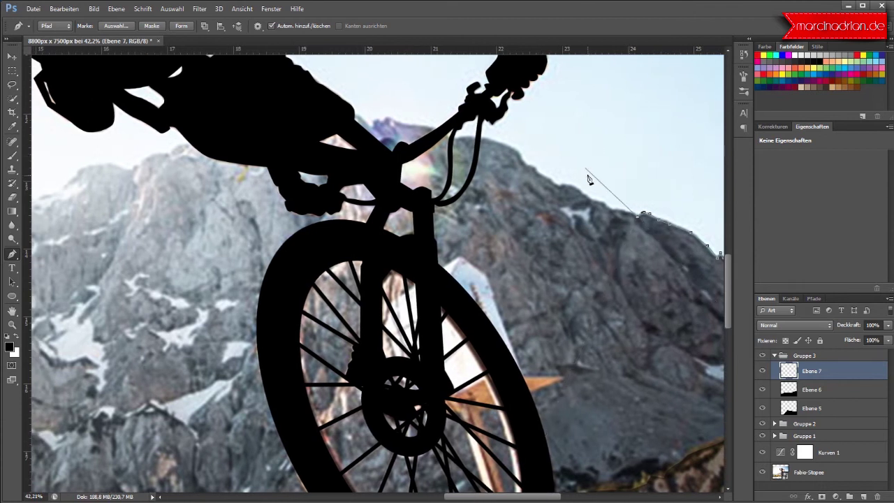
{"action": "left_click", "coordinate": [615, 208]}
{"action": "left_click_drag", "start_coordinate": [605, 206], "coordinate": [564, 188]}
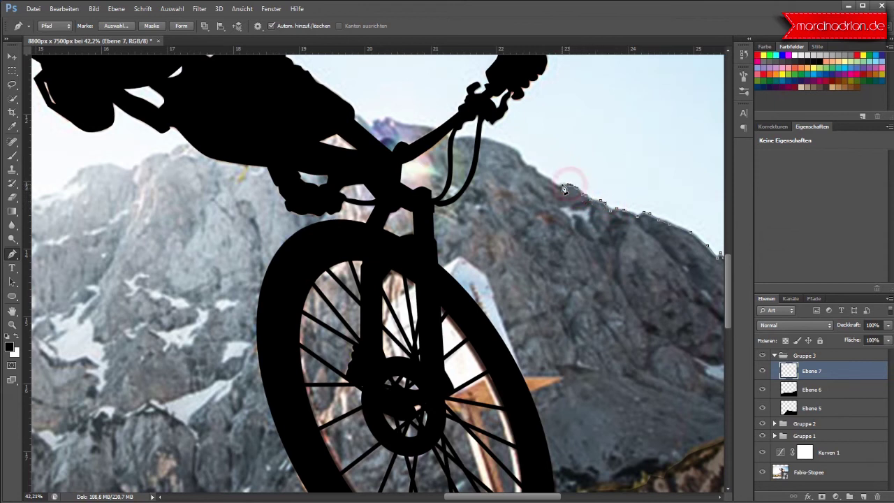
{"action": "left_click", "coordinate": [559, 189]}
{"action": "left_click", "coordinate": [553, 180]}
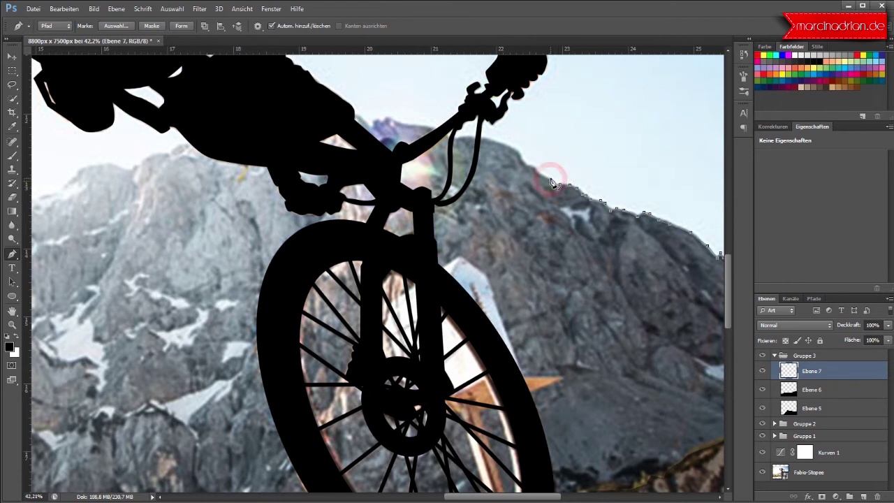
{"action": "left_click_drag", "start_coordinate": [543, 175], "coordinate": [518, 159]}
{"action": "left_click", "coordinate": [525, 168]}
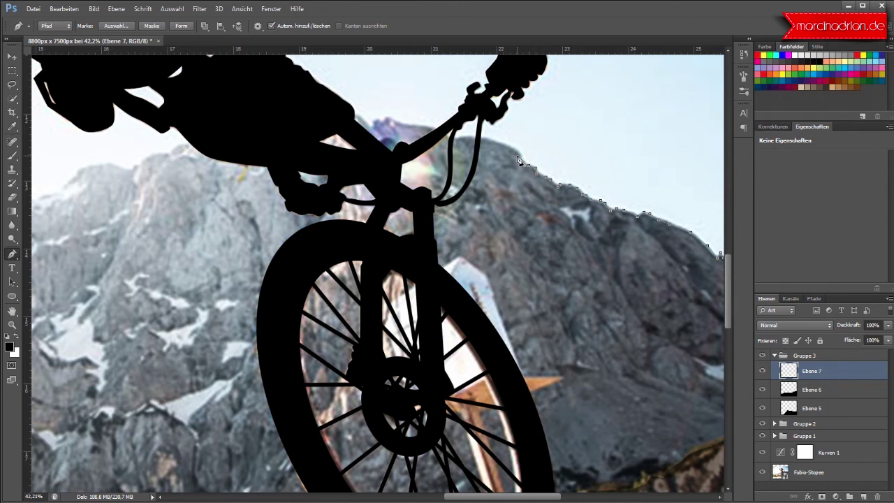
{"action": "left_click", "coordinate": [505, 144]}
{"action": "left_click", "coordinate": [489, 143]}
{"action": "left_click", "coordinate": [476, 139]}
Carry the outline along the brake lever, across the rider's arm, and down-left along the ridge
{"action": "mouse_move", "coordinate": [475, 139]}
{"action": "left_mouse_down"}
{"action": "mouse_move", "coordinate": [453, 144]}
{"action": "mouse_move", "coordinate": [381, 125]}
{"action": "left_mouse_up"}
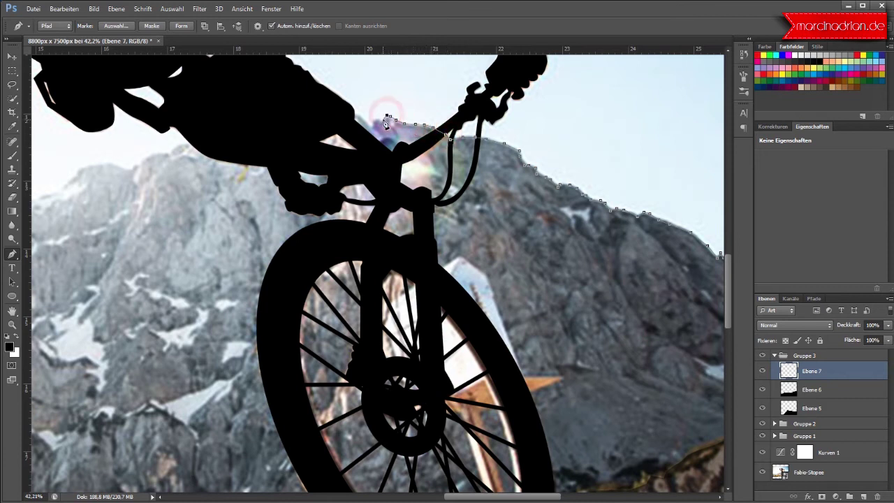
{"action": "left_click_drag", "start_coordinate": [380, 126], "coordinate": [206, 121]}
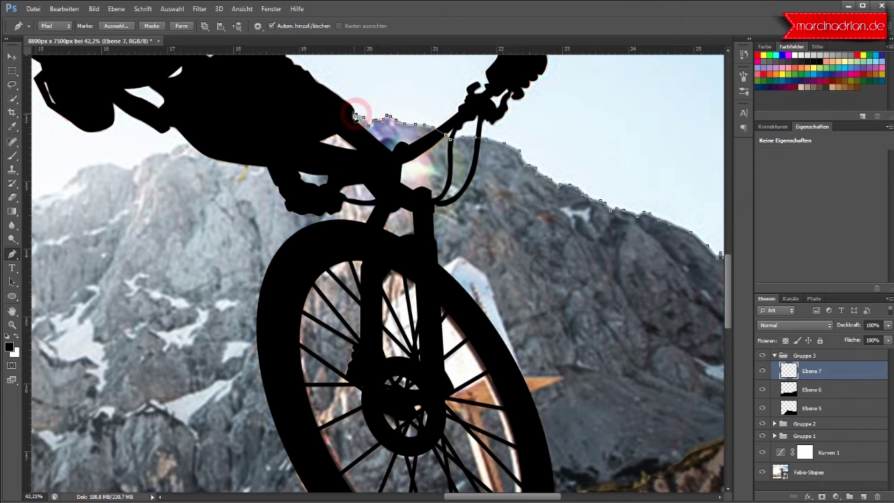
{"action": "left_click", "coordinate": [222, 121]}
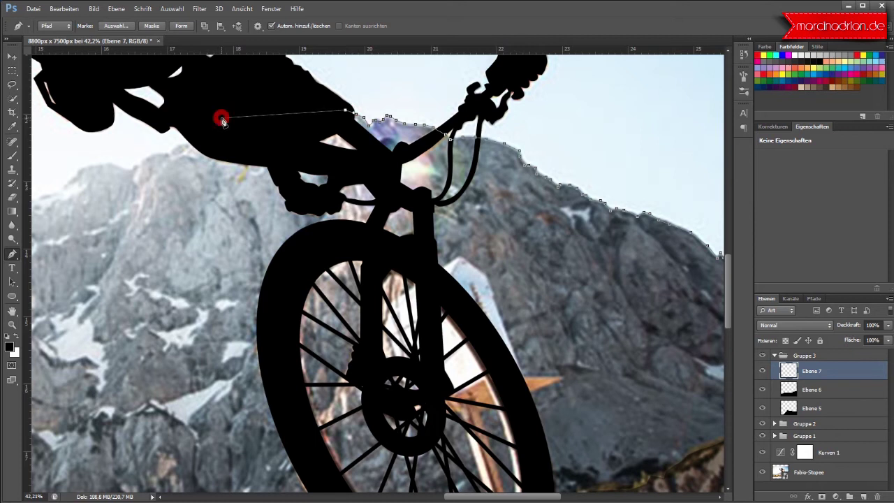
{"action": "left_click_drag", "start_coordinate": [201, 139], "coordinate": [173, 155]}
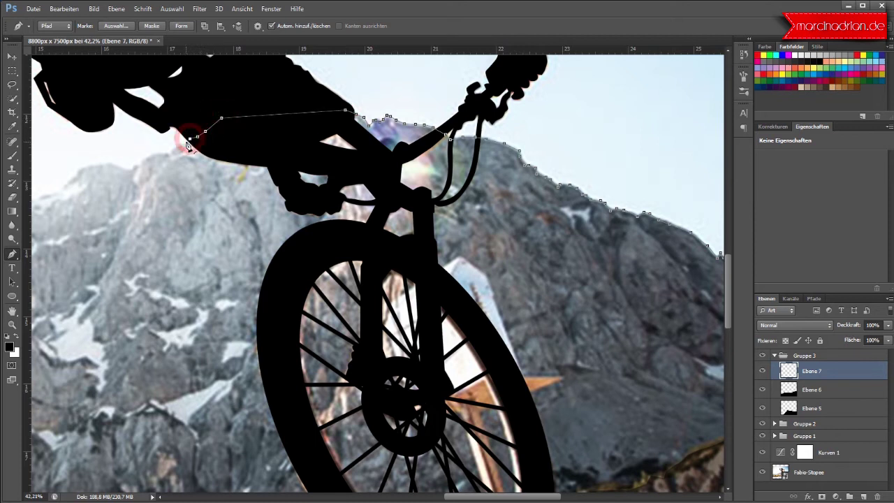
{"action": "left_click", "coordinate": [170, 151]}
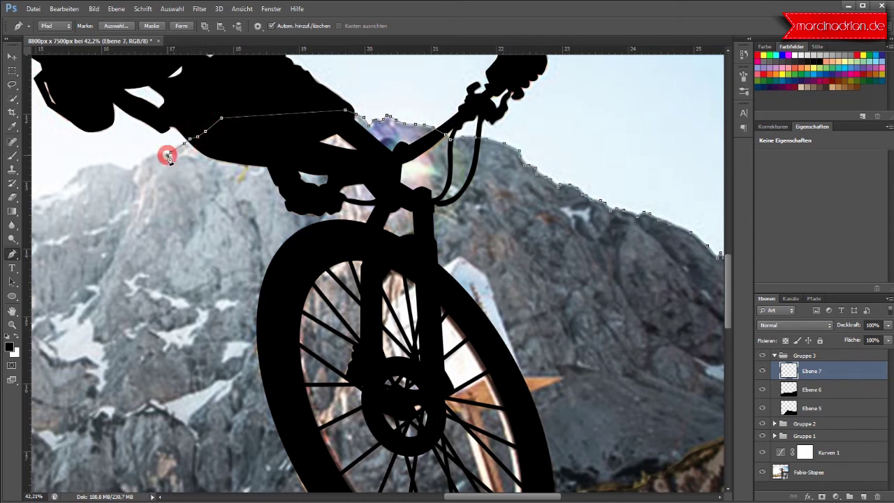
{"action": "left_click", "coordinate": [153, 155]}
{"action": "left_click", "coordinate": [143, 160]}
{"action": "left_click", "coordinate": [137, 166]}
{"action": "left_click", "coordinate": [133, 170]}
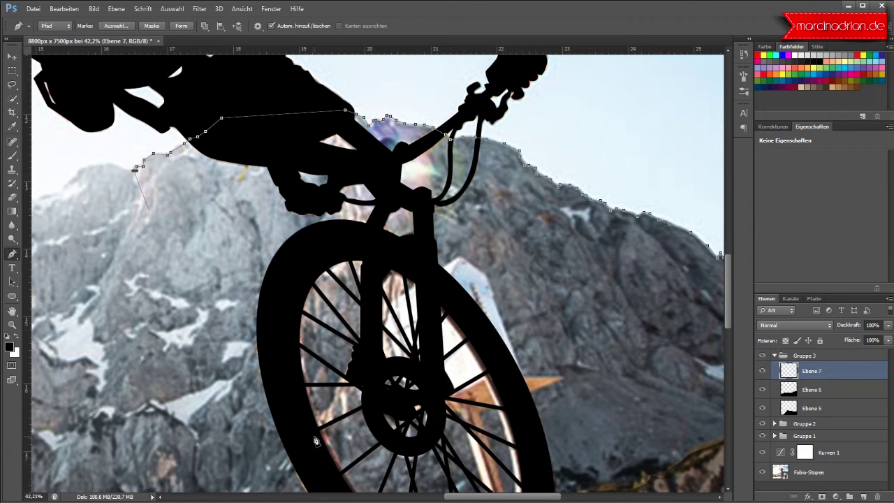
{"action": "left_click_drag", "start_coordinate": [516, 499], "coordinate": [444, 499]}
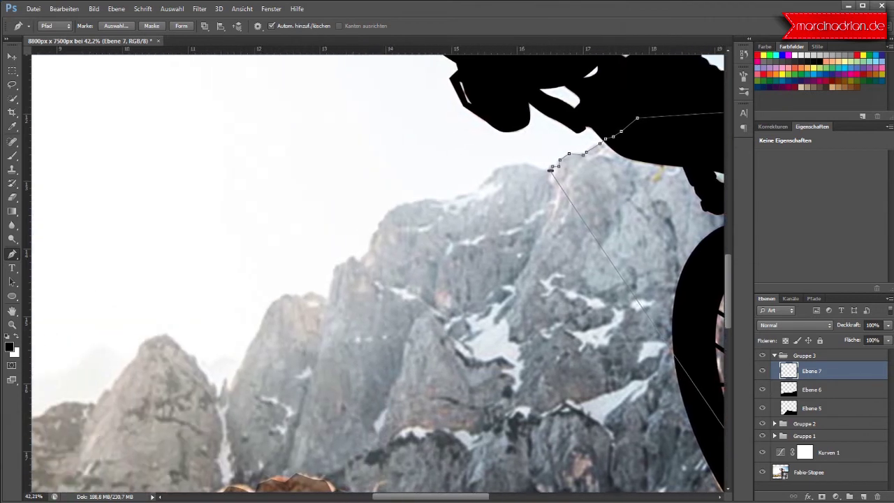
Extend the Pen outline left from the rider and down the big peak's steep edge
{"action": "scroll", "coordinate": [377, 272], "scroll_direction": "left", "scroll_amount": 5}
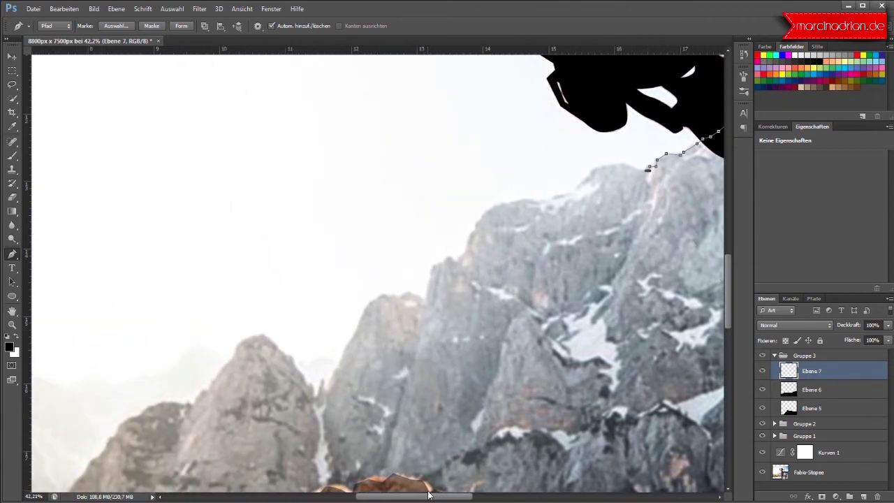
{"action": "left_click", "coordinate": [622, 163]}
{"action": "left_click", "coordinate": [601, 165]}
{"action": "left_click", "coordinate": [591, 171]}
{"action": "left_click", "coordinate": [579, 179]}
{"action": "left_click", "coordinate": [575, 185]}
{"action": "left_click", "coordinate": [564, 194]}
{"action": "left_click", "coordinate": [553, 195]}
{"action": "left_click", "coordinate": [541, 204]}
{"action": "left_click", "coordinate": [531, 202]}
{"action": "left_click", "coordinate": [506, 202]}
{"action": "left_click", "coordinate": [498, 206]}
{"action": "left_click", "coordinate": [489, 208]}
{"action": "left_click", "coordinate": [482, 215]}
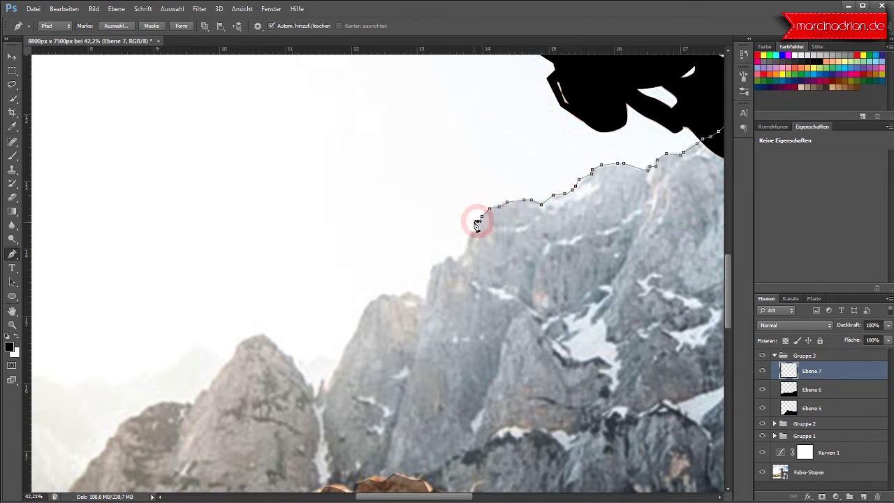
{"action": "left_click", "coordinate": [474, 225]}
{"action": "left_click", "coordinate": [471, 231]}
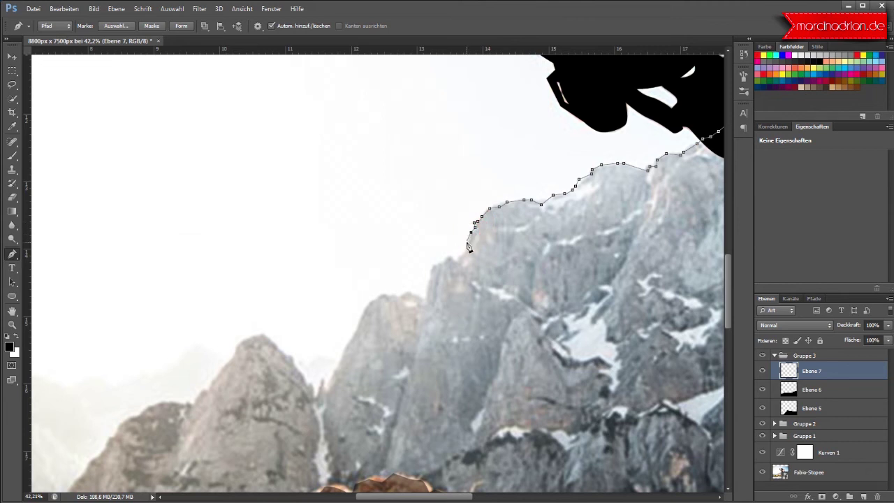
{"action": "left_click", "coordinate": [464, 248]}
{"action": "left_click", "coordinate": [457, 257]}
{"action": "left_click", "coordinate": [449, 256]}
{"action": "left_click", "coordinate": [444, 260]}
{"action": "left_click", "coordinate": [438, 264]}
{"action": "left_click", "coordinate": [430, 266]}
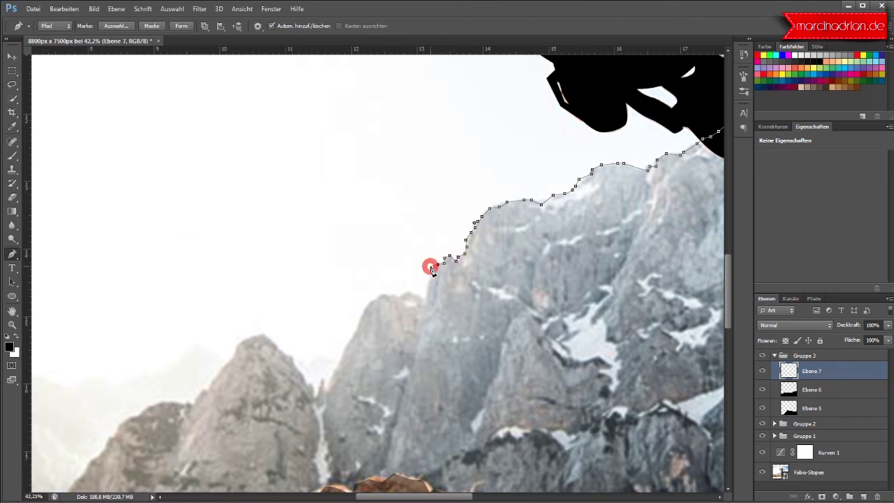
{"action": "left_click", "coordinate": [428, 274]}
{"action": "left_click", "coordinate": [427, 287]}
Trace the ridge left across the shoulder and down to the bottom of the gully
{"action": "left_click", "coordinate": [425, 296]}
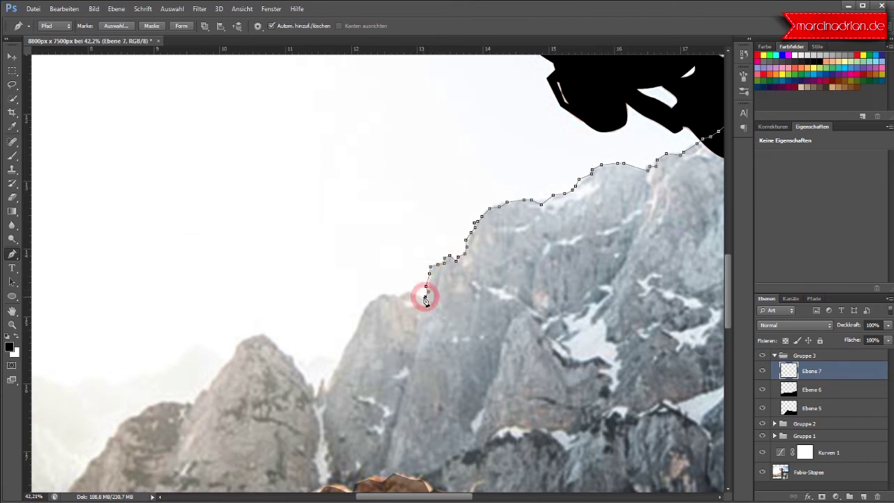
{"action": "left_click", "coordinate": [415, 296]}
{"action": "left_click", "coordinate": [410, 292]}
{"action": "left_click", "coordinate": [394, 293]}
{"action": "left_click", "coordinate": [393, 294]}
{"action": "left_click", "coordinate": [385, 294]}
{"action": "left_click", "coordinate": [381, 294]}
{"action": "left_click", "coordinate": [378, 295]}
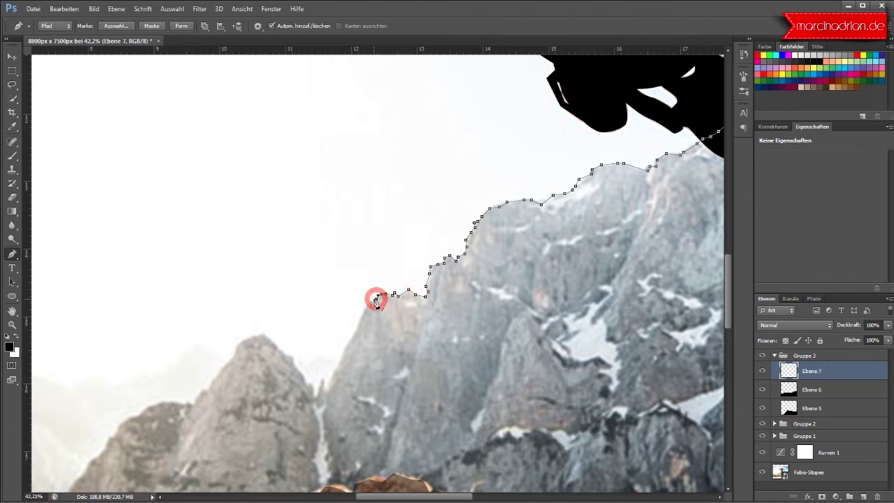
{"action": "left_click", "coordinate": [356, 328]}
{"action": "left_click", "coordinate": [349, 340]}
{"action": "left_click", "coordinate": [342, 351]}
{"action": "left_click", "coordinate": [334, 366]}
{"action": "left_click", "coordinate": [328, 379]}
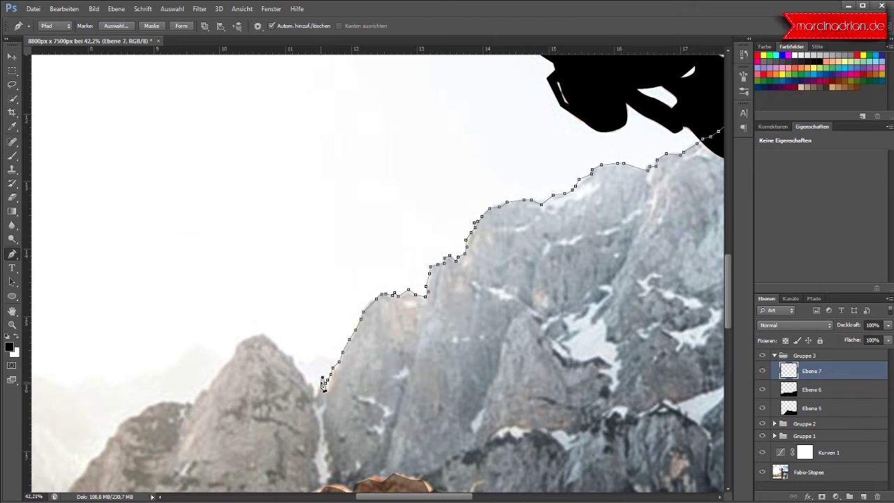
{"action": "left_click", "coordinate": [311, 390]}
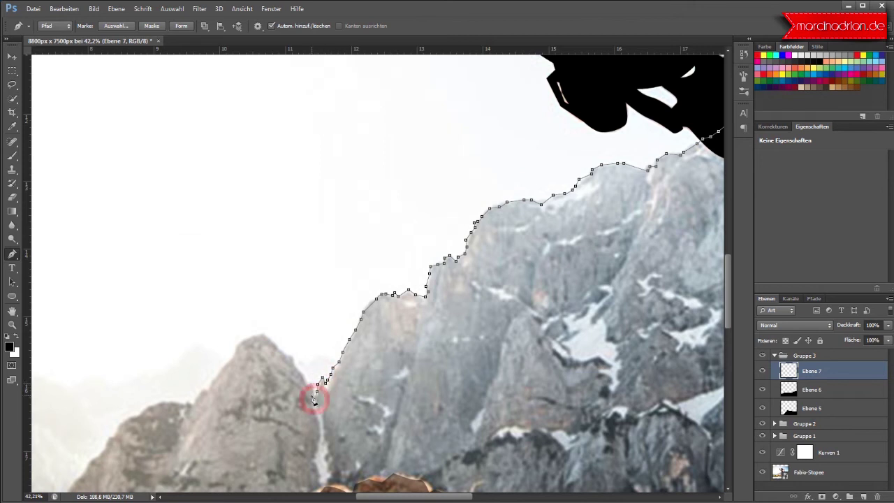
Trace up over the left rock peak and down the far-left ridge
{"action": "left_click", "coordinate": [308, 381]}
{"action": "left_click", "coordinate": [303, 374]}
{"action": "left_click", "coordinate": [299, 368]}
{"action": "left_click", "coordinate": [297, 361]}
{"action": "left_click", "coordinate": [281, 350]}
{"action": "left_click", "coordinate": [273, 343]}
{"action": "left_click", "coordinate": [264, 333]}
{"action": "left_click", "coordinate": [252, 336]}
{"action": "left_click", "coordinate": [241, 340]}
{"action": "left_click", "coordinate": [236, 346]}
{"action": "left_click", "coordinate": [232, 353]}
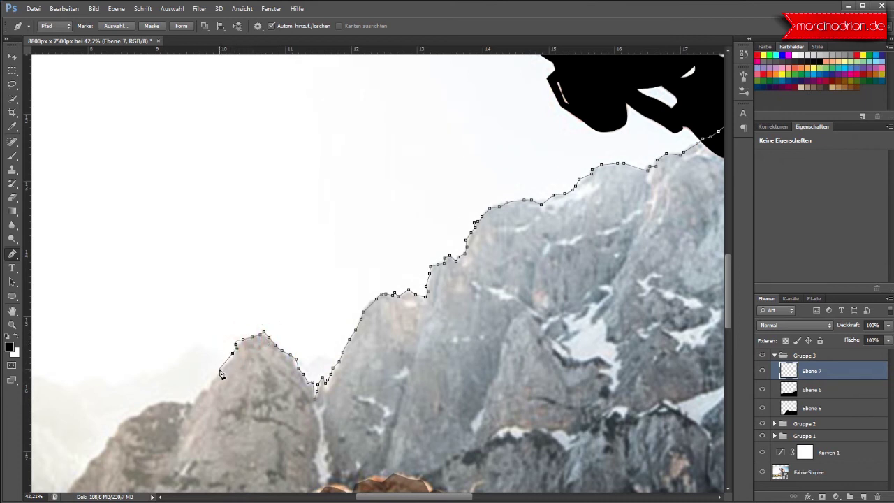
{"action": "left_click", "coordinate": [212, 381]}
{"action": "left_click", "coordinate": [206, 389]}
{"action": "left_click", "coordinate": [198, 393]}
{"action": "left_click", "coordinate": [193, 399]}
{"action": "left_click", "coordinate": [185, 403]}
{"action": "left_click", "coordinate": [154, 404]}
{"action": "left_click", "coordinate": [146, 407]}
{"action": "left_click", "coordinate": [139, 412]}
{"action": "left_click", "coordinate": [127, 418]}
{"action": "left_click", "coordinate": [119, 424]}
Re-trace the ridge down toward its foot with a new run of anchor points
{"action": "scroll", "coordinate": [115, 422], "scroll_direction": "down", "scroll_amount": 3}
{"action": "scroll", "coordinate": [110, 419], "scroll_direction": "down", "scroll_amount": 2}
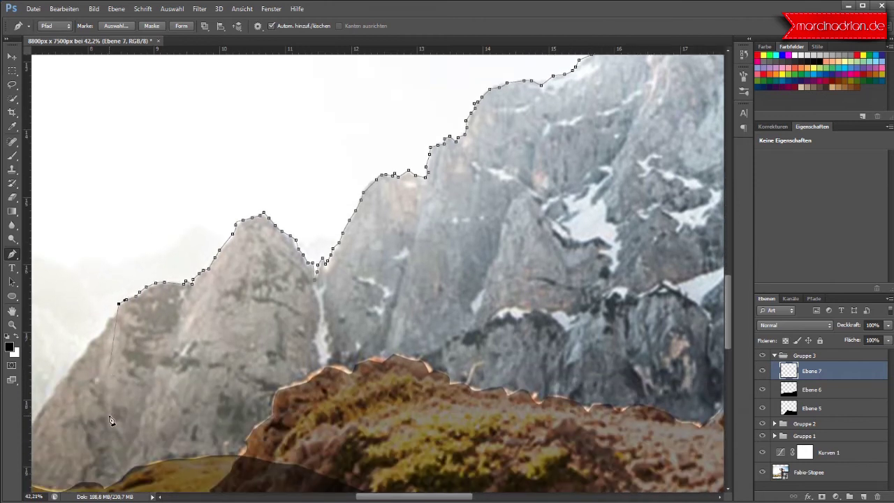
{"action": "left_click_drag", "start_coordinate": [455, 500], "coordinate": [400, 500]}
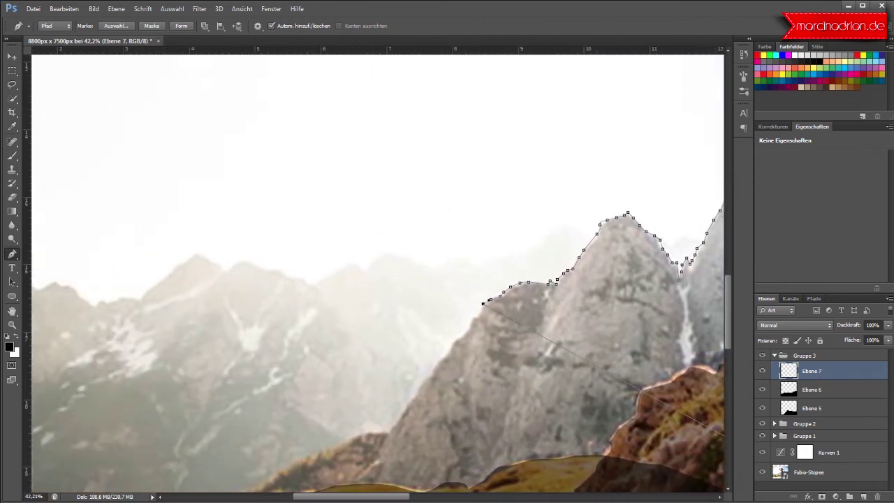
{"action": "scroll", "coordinate": [369, 314], "scroll_direction": "down", "scroll_amount": 2}
{"action": "scroll", "coordinate": [371, 302], "scroll_direction": "down", "scroll_amount": 2}
{"action": "scroll", "coordinate": [371, 302], "scroll_direction": "down", "scroll_amount": 1}
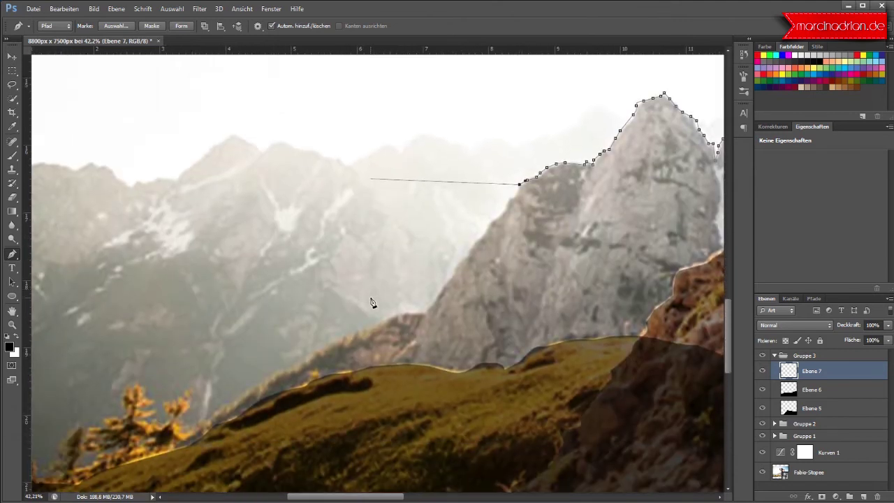
{"action": "scroll", "coordinate": [370, 303], "scroll_direction": "down", "scroll_amount": 1}
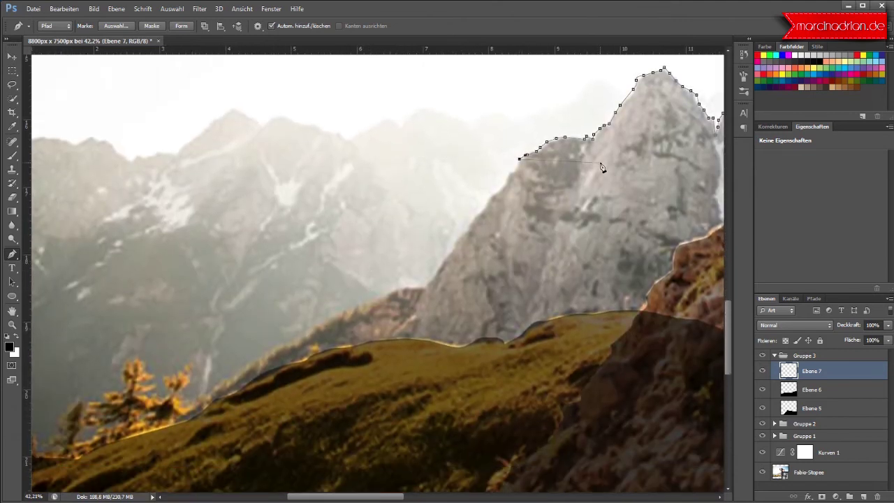
{"action": "left_click", "coordinate": [507, 180]}
{"action": "left_click", "coordinate": [501, 186]}
{"action": "left_click", "coordinate": [496, 192]}
{"action": "left_click", "coordinate": [489, 202]}
{"action": "left_click", "coordinate": [472, 217]}
{"action": "left_click", "coordinate": [462, 232]}
{"action": "left_click", "coordinate": [455, 242]}
{"action": "left_click", "coordinate": [449, 251]}
{"action": "left_click", "coordinate": [443, 260]}
{"action": "left_click", "coordinate": [437, 266]}
{"action": "left_click", "coordinate": [432, 273]}
{"action": "left_click", "coordinate": [426, 281]}
{"action": "left_click", "coordinate": [405, 292]}
Delete the misplaced anchor with Ankerpunkt löschen, then extend the outline down to the grassy slope
{"action": "right_click", "coordinate": [407, 292]}
{"action": "left_click", "coordinate": [444, 300]}
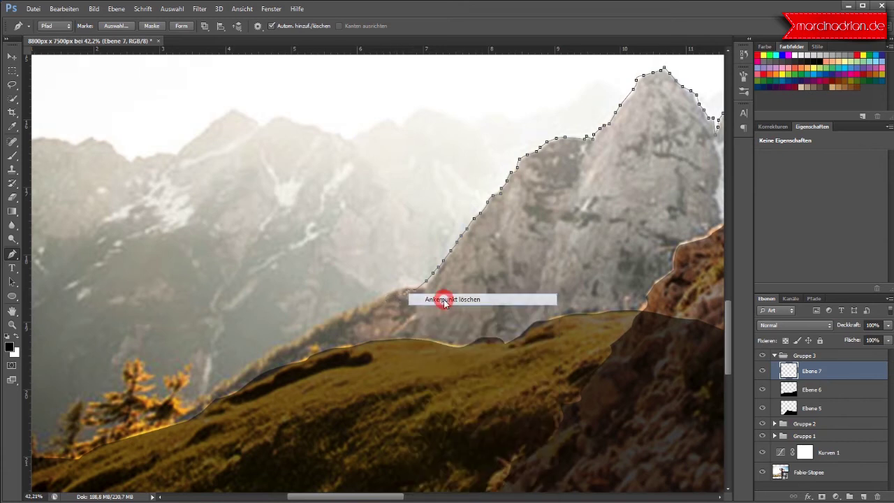
{"action": "left_click", "coordinate": [406, 287]}
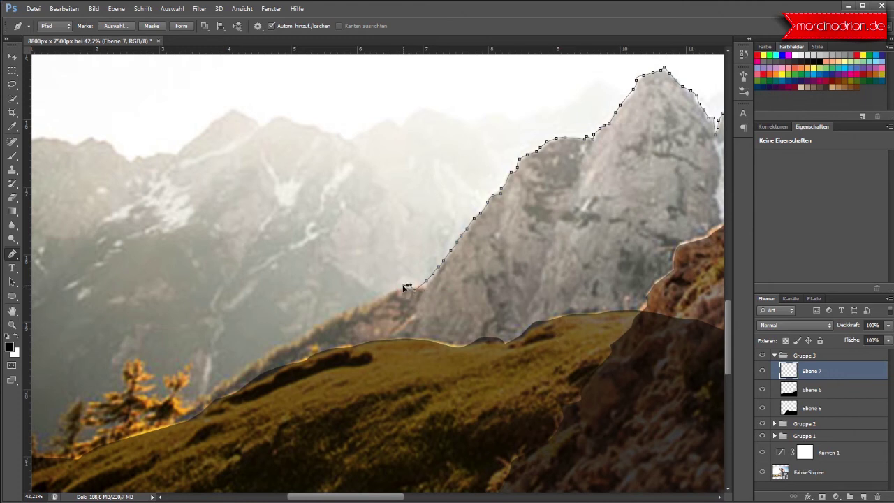
{"action": "left_click_drag", "start_coordinate": [392, 294], "coordinate": [312, 333]}
{"action": "left_click_drag", "start_coordinate": [295, 345], "coordinate": [187, 412]}
{"action": "left_click", "coordinate": [262, 364]}
Run the skyline outline down below the image and close the path
{"action": "scroll", "coordinate": [190, 441], "scroll_direction": "down", "scroll_amount": 2}
{"action": "scroll", "coordinate": [190, 442], "scroll_direction": "down", "scroll_amount": 1}
{"action": "scroll", "coordinate": [189, 441], "scroll_direction": "down", "scroll_amount": 1}
{"action": "scroll", "coordinate": [189, 442], "scroll_direction": "down", "scroll_amount": 1}
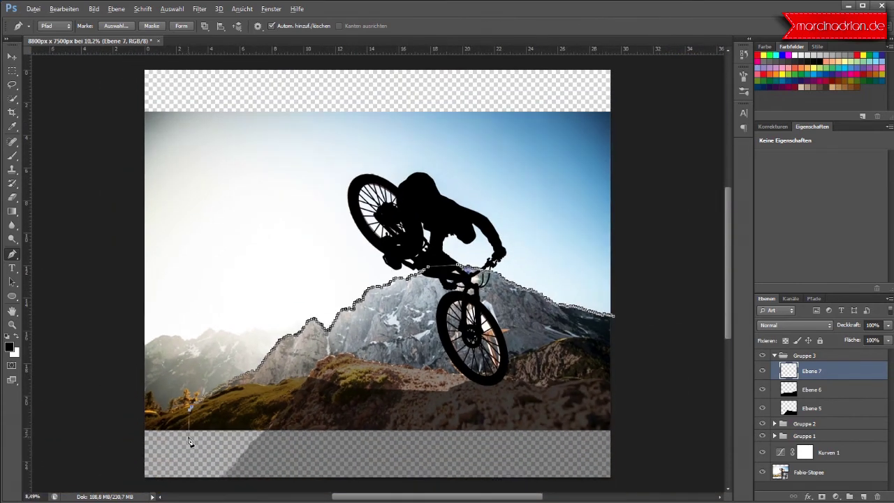
{"action": "scroll", "coordinate": [189, 442], "scroll_direction": "down", "scroll_amount": 1}
{"action": "left_click", "coordinate": [578, 442]}
{"action": "left_click", "coordinate": [567, 321]}
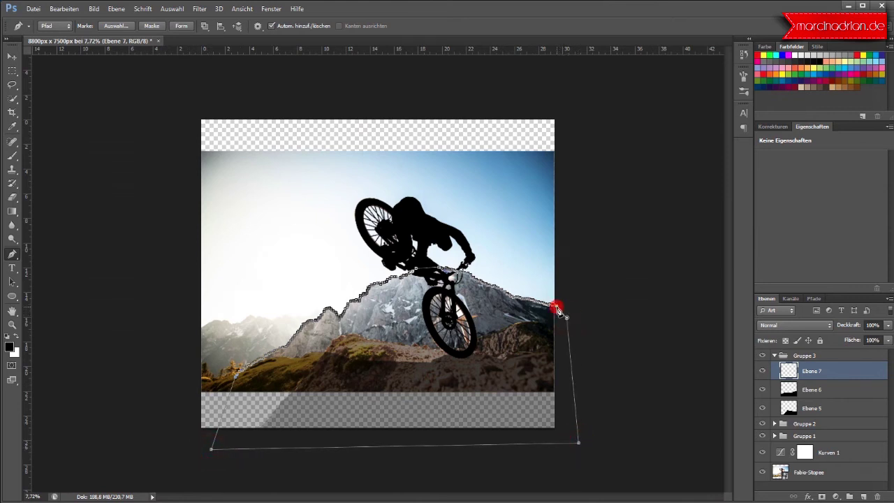
Fill the closed ridge path with black via Pfadfläche füllen, then delete the path
{"action": "right_click", "coordinate": [524, 323]}
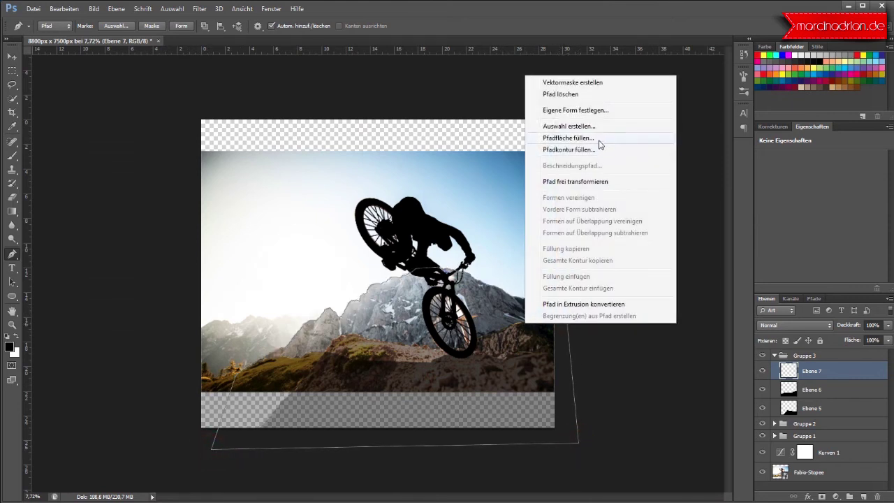
{"action": "left_click", "coordinate": [598, 139]}
{"action": "left_click", "coordinate": [565, 152]}
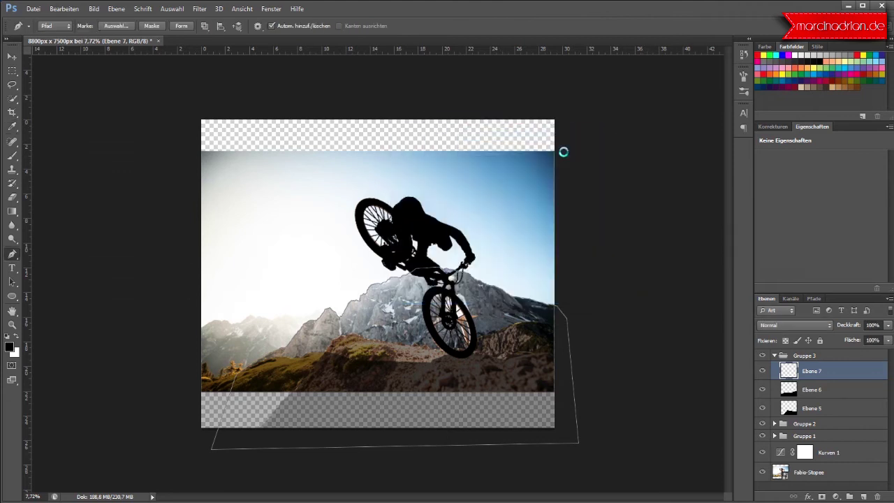
{"action": "right_click", "coordinate": [536, 413]}
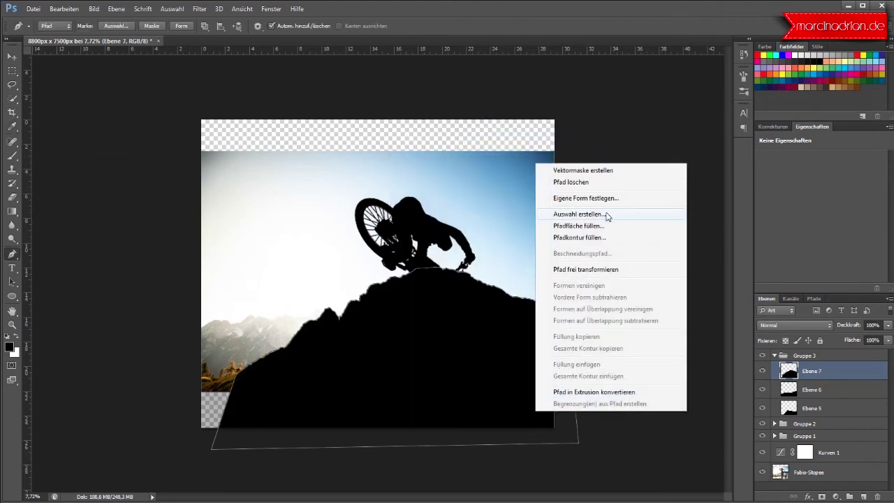
{"action": "left_click", "coordinate": [594, 225]}
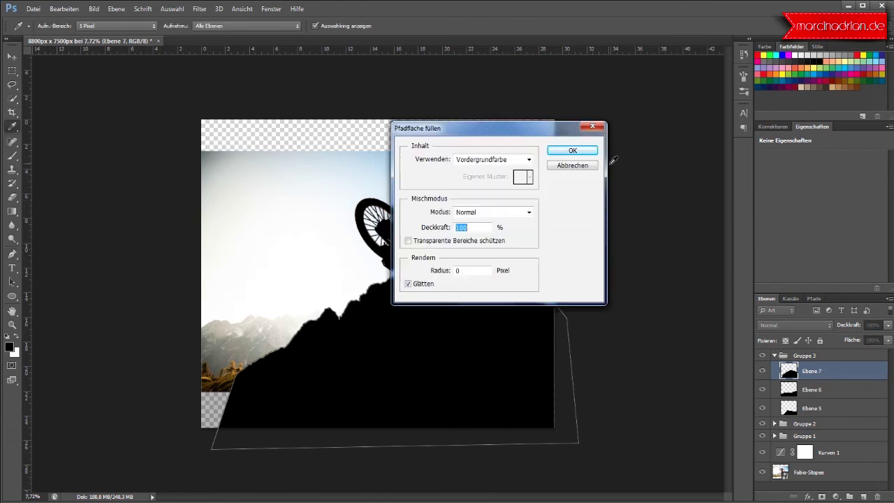
{"action": "left_click", "coordinate": [584, 151]}
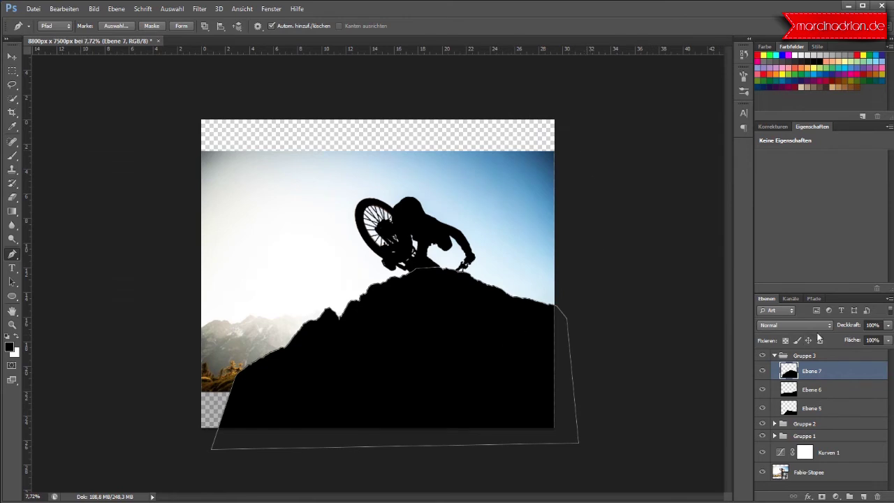
{"action": "right_click", "coordinate": [510, 385]}
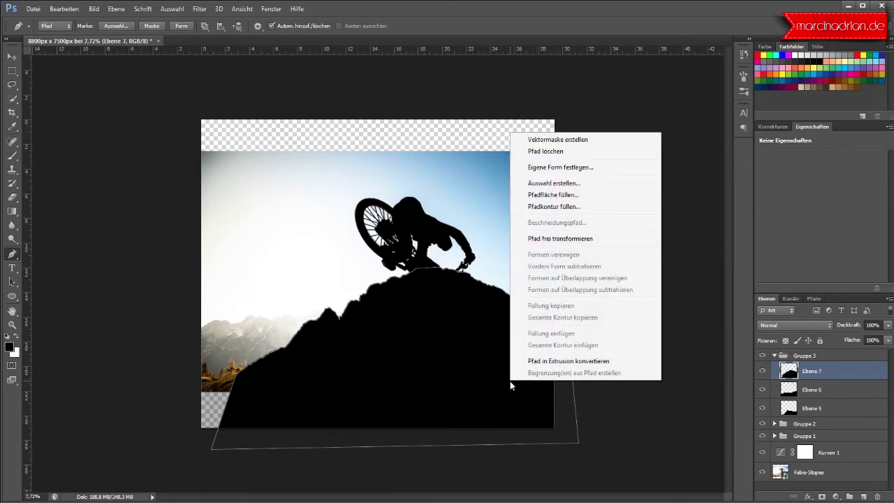
{"action": "left_click", "coordinate": [555, 151]}
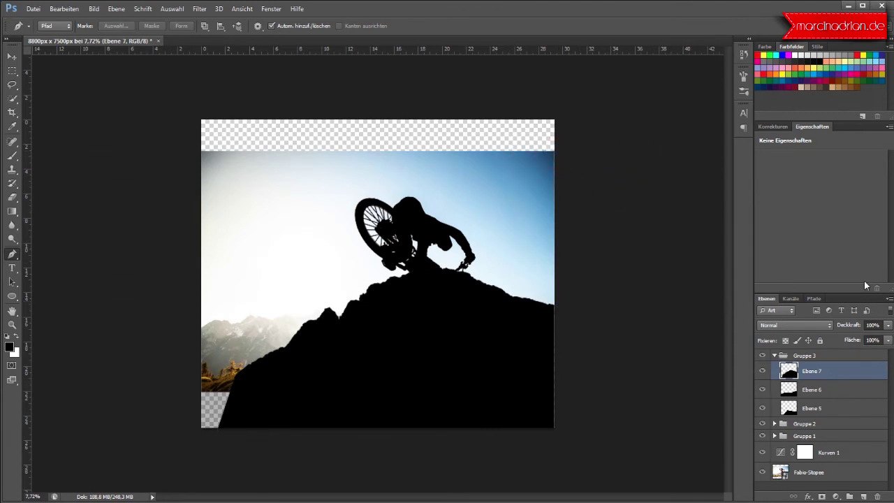
Set Ebene 7's opacity to 55% and add a new empty Ebene 8 above it
{"action": "left_click", "coordinate": [887, 325]}
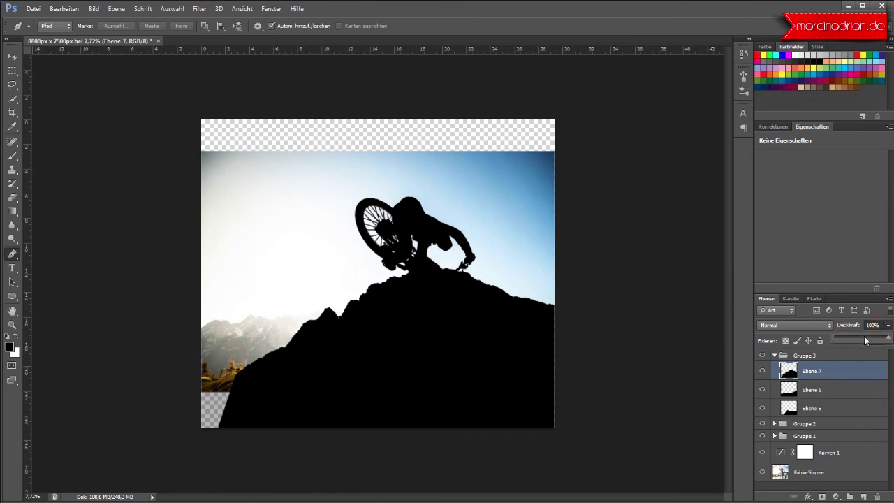
{"action": "left_click", "coordinate": [865, 340]}
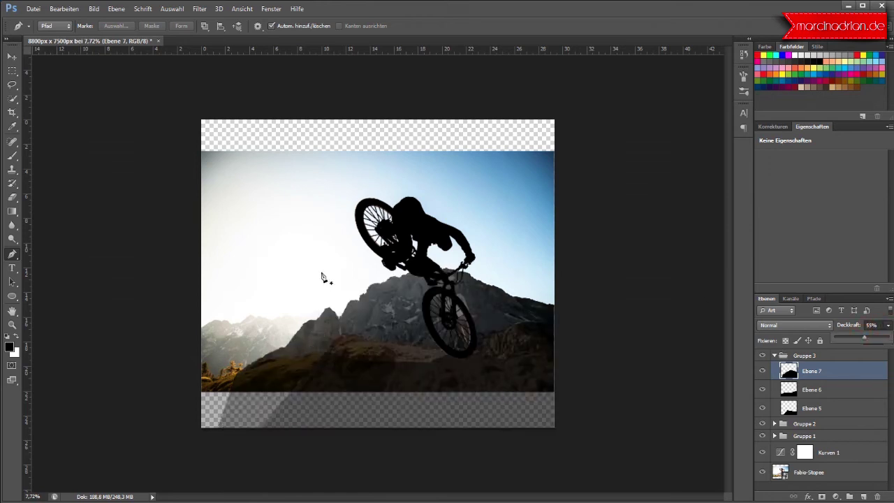
{"action": "left_click", "coordinate": [861, 496]}
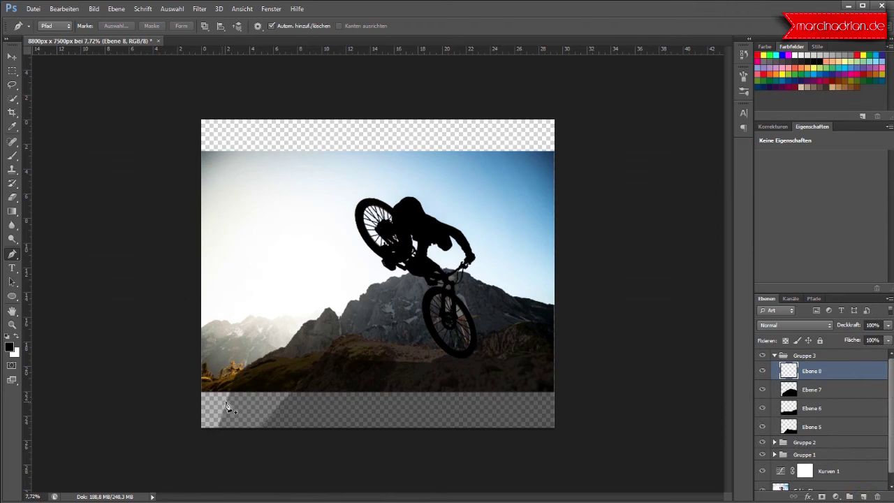
Zoom in and start a pen path beyond the left edge, tracing the far ridge through its dip
{"action": "scroll", "coordinate": [143, 349], "scroll_direction": "up", "scroll_amount": 2}
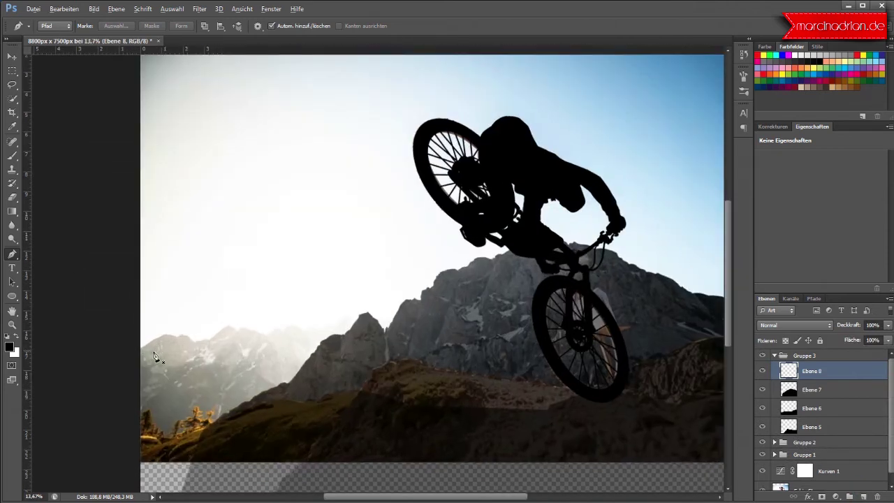
{"action": "scroll", "coordinate": [135, 365], "scroll_direction": "up", "scroll_amount": 2}
{"action": "scroll", "coordinate": [137, 367], "scroll_direction": "up", "scroll_amount": 2}
{"action": "scroll", "coordinate": [136, 367], "scroll_direction": "up", "scroll_amount": 1}
{"action": "scroll", "coordinate": [137, 366], "scroll_direction": "up", "scroll_amount": 1}
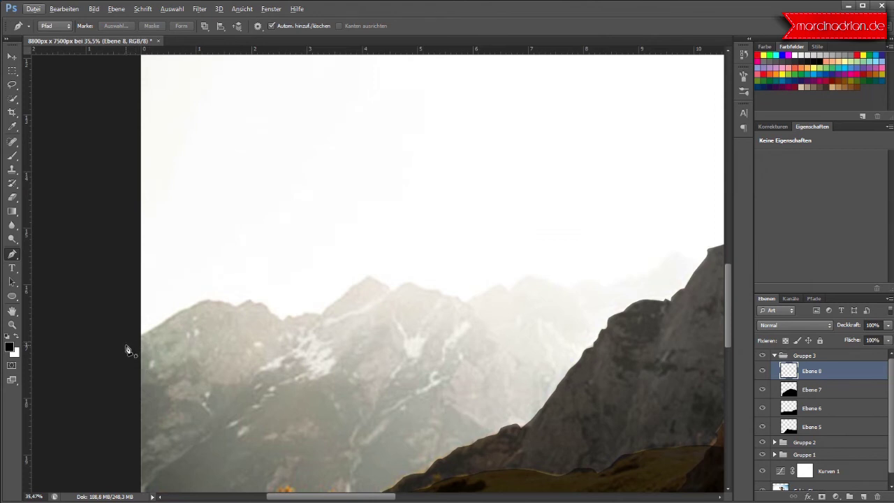
{"action": "left_click", "coordinate": [110, 359]}
{"action": "left_click_drag", "start_coordinate": [155, 327], "coordinate": [196, 312]}
{"action": "left_click", "coordinate": [172, 313]}
{"action": "left_click", "coordinate": [183, 308]}
{"action": "left_click", "coordinate": [197, 303]}
{"action": "left_click", "coordinate": [202, 301]}
{"action": "left_click", "coordinate": [207, 297]}
{"action": "left_click", "coordinate": [211, 300]}
{"action": "left_click", "coordinate": [220, 301]}
{"action": "left_click", "coordinate": [224, 302]}
{"action": "left_click", "coordinate": [231, 303]}
{"action": "left_click", "coordinate": [236, 306]}
{"action": "left_click", "coordinate": [242, 300]}
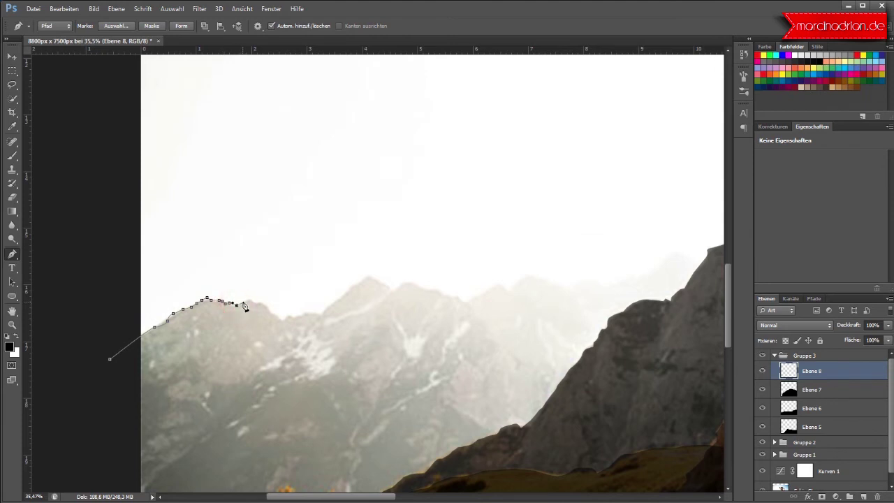
{"action": "left_click", "coordinate": [250, 296]}
{"action": "left_click", "coordinate": [256, 302]}
{"action": "left_click", "coordinate": [260, 302]}
{"action": "left_click", "coordinate": [264, 305]}
{"action": "left_click", "coordinate": [271, 313]}
{"action": "left_click", "coordinate": [276, 316]}
{"action": "left_click", "coordinate": [280, 320]}
{"action": "left_click", "coordinate": [285, 316]}
{"action": "left_click", "coordinate": [290, 313]}
{"action": "left_click", "coordinate": [295, 315]}
{"action": "left_click", "coordinate": [299, 315]}
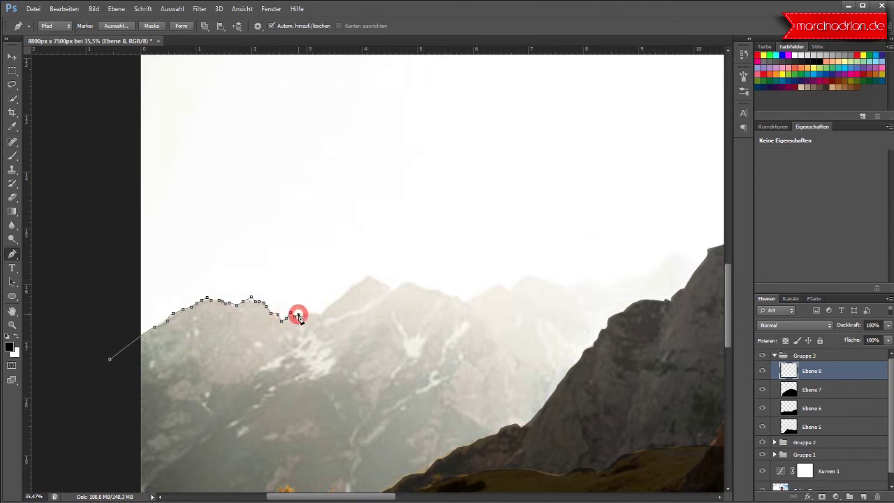
{"action": "left_click", "coordinate": [305, 312]}
{"action": "left_click", "coordinate": [312, 312]}
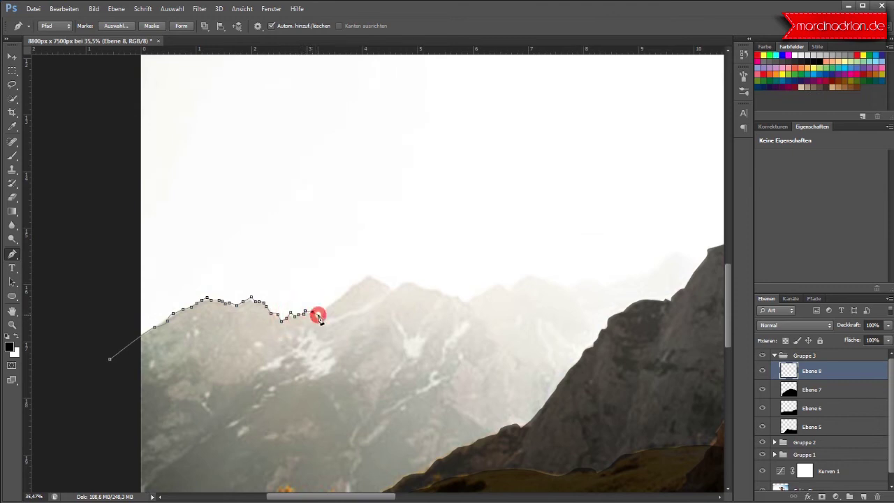
{"action": "left_click", "coordinate": [321, 314]}
Continue the ridge path rightward over the small peak toward the right-hand peaks
{"action": "left_click", "coordinate": [324, 311]}
{"action": "left_click", "coordinate": [333, 304]}
{"action": "left_click", "coordinate": [339, 298]}
{"action": "left_click", "coordinate": [344, 294]}
{"action": "left_click", "coordinate": [350, 288]}
{"action": "left_click", "coordinate": [356, 283]}
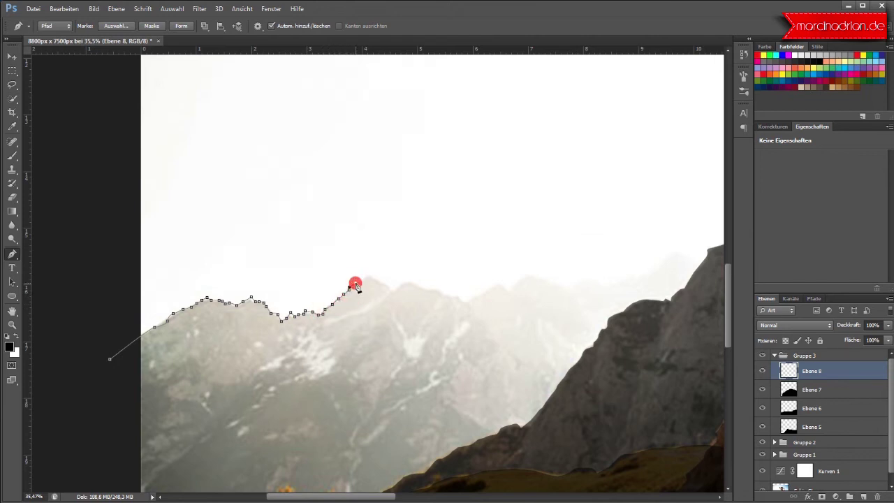
{"action": "left_click", "coordinate": [363, 280]}
{"action": "left_click", "coordinate": [368, 274]}
{"action": "left_click", "coordinate": [370, 275]}
{"action": "left_click", "coordinate": [376, 279]}
{"action": "left_click", "coordinate": [381, 282]}
{"action": "left_click", "coordinate": [389, 288]}
{"action": "left_click", "coordinate": [395, 287]}
{"action": "left_click", "coordinate": [400, 284]}
{"action": "left_click", "coordinate": [405, 282]}
{"action": "left_click", "coordinate": [411, 282]}
{"action": "left_click", "coordinate": [423, 290]}
{"action": "left_click", "coordinate": [432, 290]}
{"action": "left_click", "coordinate": [440, 289]}
{"action": "left_click", "coordinate": [446, 293]}
{"action": "left_click", "coordinate": [451, 294]}
{"action": "left_click", "coordinate": [456, 296]}
{"action": "left_click", "coordinate": [462, 300]}
{"action": "left_click", "coordinate": [465, 301]}
{"action": "left_click", "coordinate": [473, 298]}
{"action": "left_click", "coordinate": [475, 296]}
{"action": "left_click", "coordinate": [485, 288]}
{"action": "left_click", "coordinate": [493, 285]}
{"action": "left_click", "coordinate": [498, 284]}
{"action": "left_click", "coordinate": [504, 286]}
{"action": "left_click", "coordinate": [509, 288]}
{"action": "left_click", "coordinate": [513, 286]}
{"action": "left_click", "coordinate": [518, 281]}
{"action": "left_click", "coordinate": [527, 273]}
{"action": "left_click", "coordinate": [532, 274]}
{"action": "left_click", "coordinate": [536, 278]}
{"action": "left_click", "coordinate": [542, 278]}
{"action": "left_click", "coordinate": [547, 276]}
{"action": "left_click", "coordinate": [549, 283]}
{"action": "left_click", "coordinate": [556, 282]}
{"action": "left_click", "coordinate": [564, 286]}
{"action": "left_click", "coordinate": [569, 287]}
{"action": "left_click", "coordinate": [576, 284]}
{"action": "left_click", "coordinate": [583, 280]}
{"action": "left_click", "coordinate": [588, 278]}
{"action": "left_click", "coordinate": [593, 277]}
{"action": "left_click", "coordinate": [600, 283]}
{"action": "left_click", "coordinate": [611, 281]}
{"action": "left_click", "coordinate": [620, 277]}
{"action": "left_click", "coordinate": [626, 276]}
{"action": "left_click", "coordinate": [633, 274]}
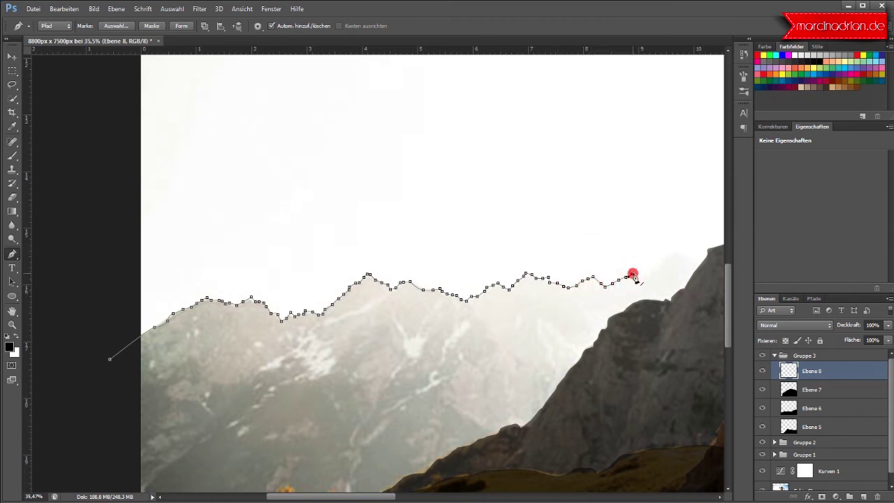
{"action": "left_click", "coordinate": [640, 275]}
{"action": "left_click", "coordinate": [646, 271]}
{"action": "left_click", "coordinate": [651, 268]}
{"action": "left_click", "coordinate": [660, 264]}
Pan right and extend the path over the rocky summit, past the notch and across the cliff
{"action": "left_click_drag", "start_coordinate": [388, 498], "coordinate": [438, 497]}
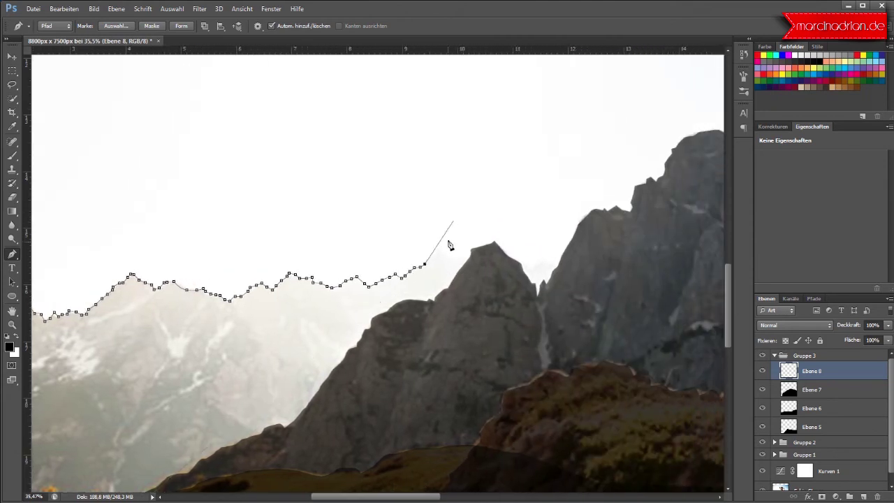
{"action": "left_click", "coordinate": [432, 254]}
{"action": "left_click", "coordinate": [440, 248]}
{"action": "left_click", "coordinate": [445, 253]}
{"action": "left_click", "coordinate": [453, 256]}
{"action": "left_click", "coordinate": [460, 260]}
{"action": "left_click", "coordinate": [484, 265]}
{"action": "left_click", "coordinate": [520, 261]}
{"action": "left_click", "coordinate": [531, 269]}
{"action": "left_click", "coordinate": [541, 260]}
{"action": "left_click", "coordinate": [551, 262]}
{"action": "left_click", "coordinate": [563, 261]}
{"action": "left_click", "coordinate": [571, 262]}
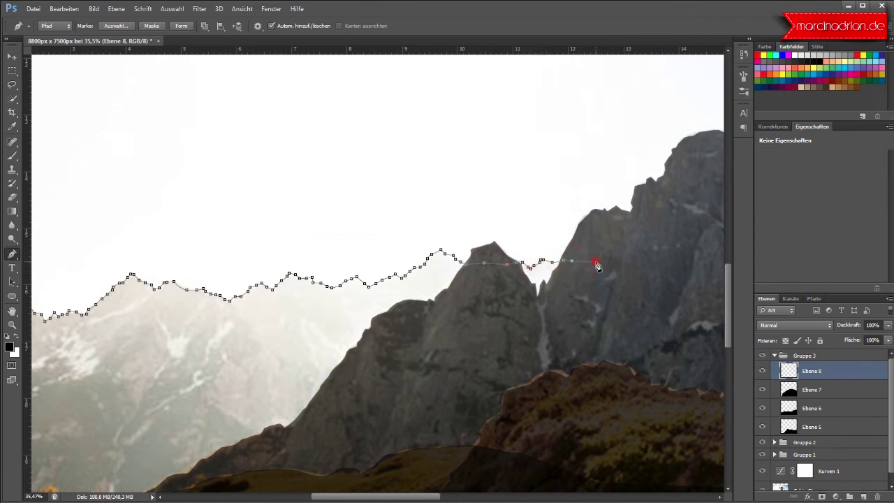
Zoom out and close the ridge path below the image back at its starting point
{"action": "scroll", "coordinate": [592, 273], "scroll_direction": "down", "scroll_amount": 5}
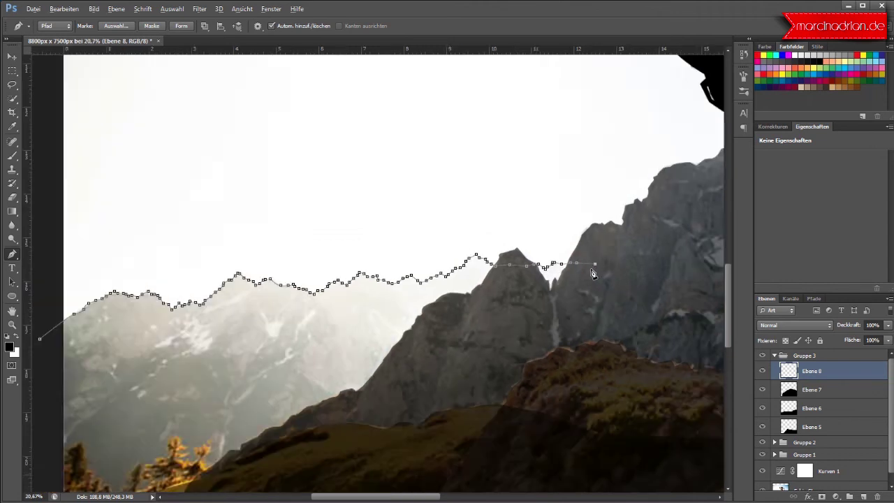
{"action": "scroll", "coordinate": [623, 285], "scroll_direction": "down", "scroll_amount": 2}
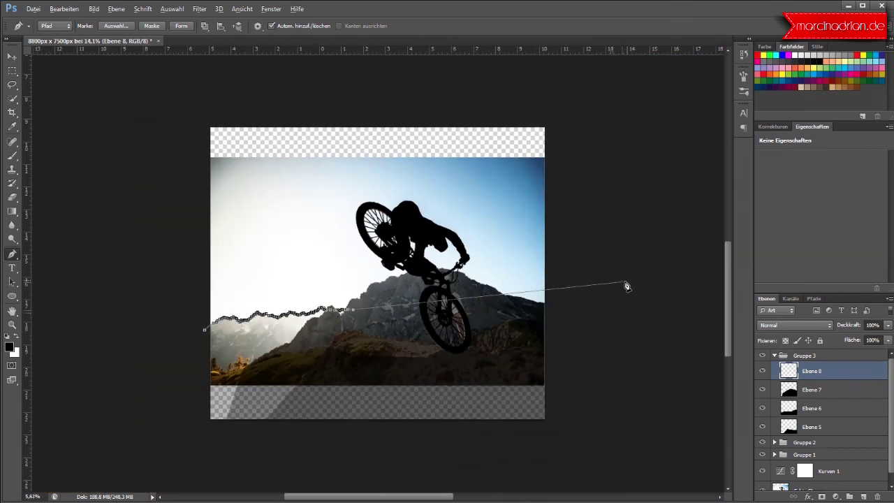
{"action": "scroll", "coordinate": [623, 285], "scroll_direction": "down", "scroll_amount": 2}
{"action": "scroll", "coordinate": [552, 309], "scroll_direction": "down", "scroll_amount": 1}
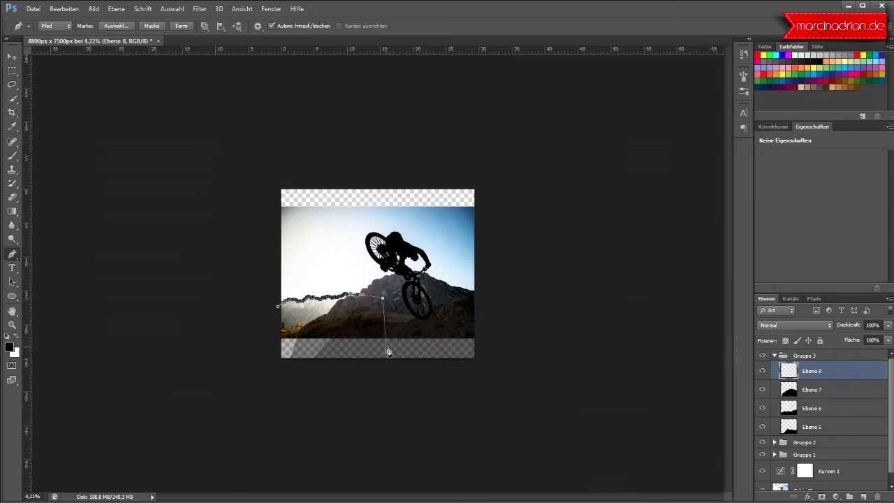
{"action": "scroll", "coordinate": [389, 351], "scroll_direction": "up", "scroll_amount": 2}
{"action": "scroll", "coordinate": [389, 351], "scroll_direction": "up", "scroll_amount": 1}
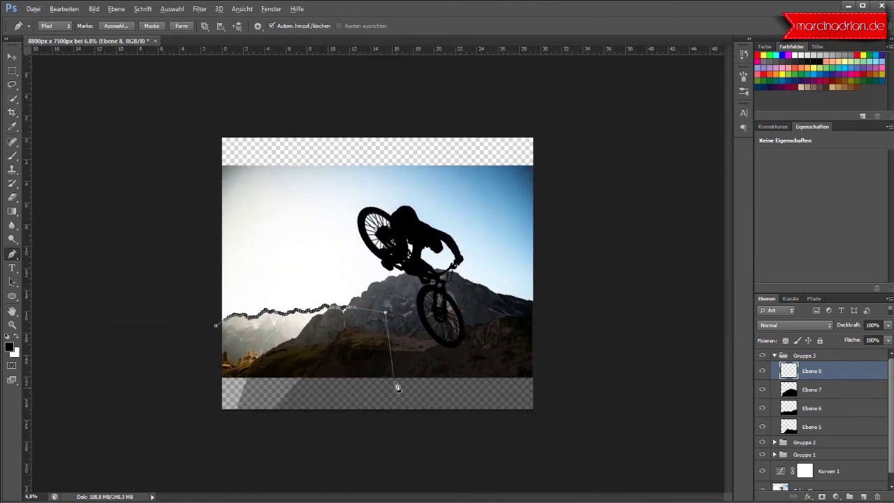
{"action": "left_click", "coordinate": [400, 430]}
{"action": "left_click", "coordinate": [173, 434]}
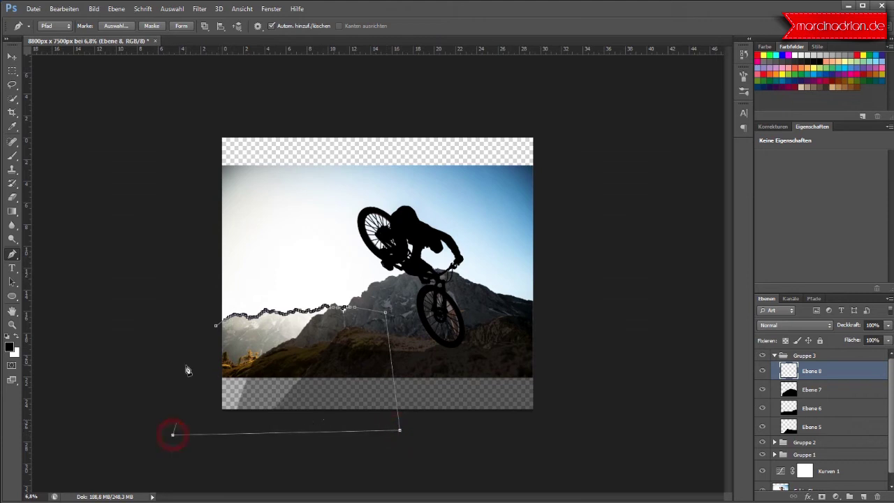
{"action": "left_click", "coordinate": [216, 325]}
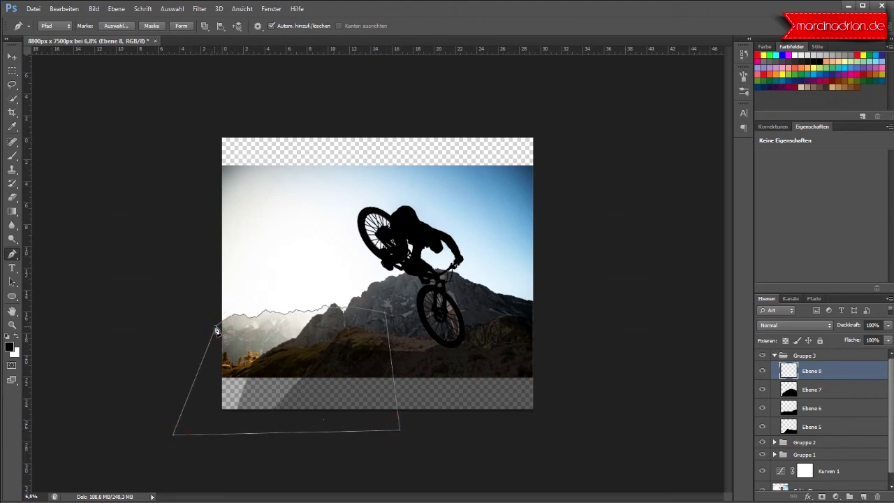
Fill the closed path with black twice via Pfadfläche füllen, then delete the path
{"action": "right_click", "coordinate": [246, 352]}
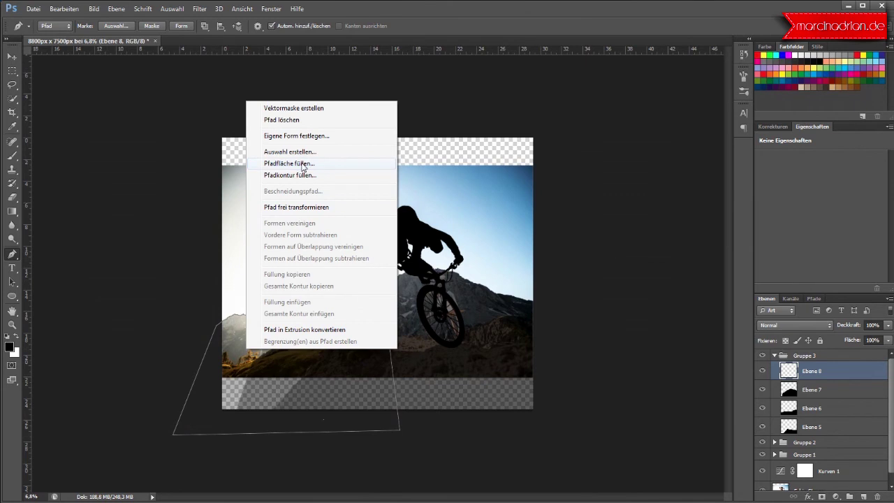
{"action": "left_click", "coordinate": [392, 165]}
{"action": "left_click", "coordinate": [551, 151]}
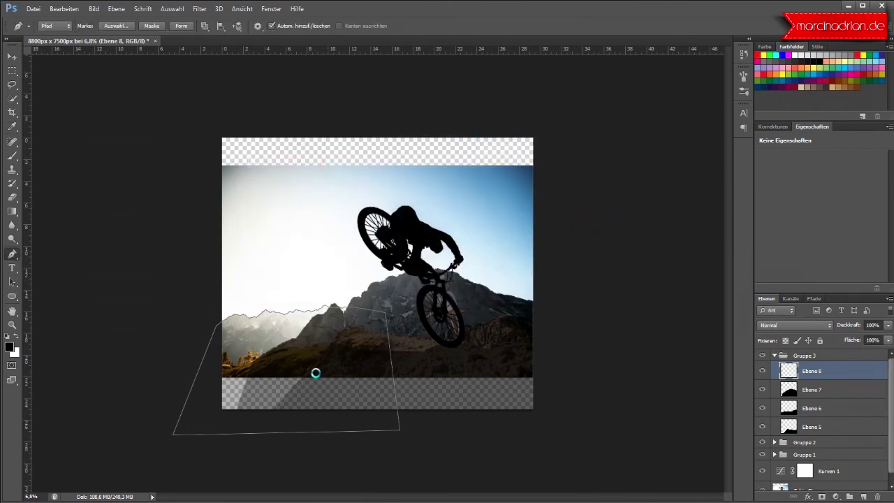
{"action": "right_click", "coordinate": [314, 382]}
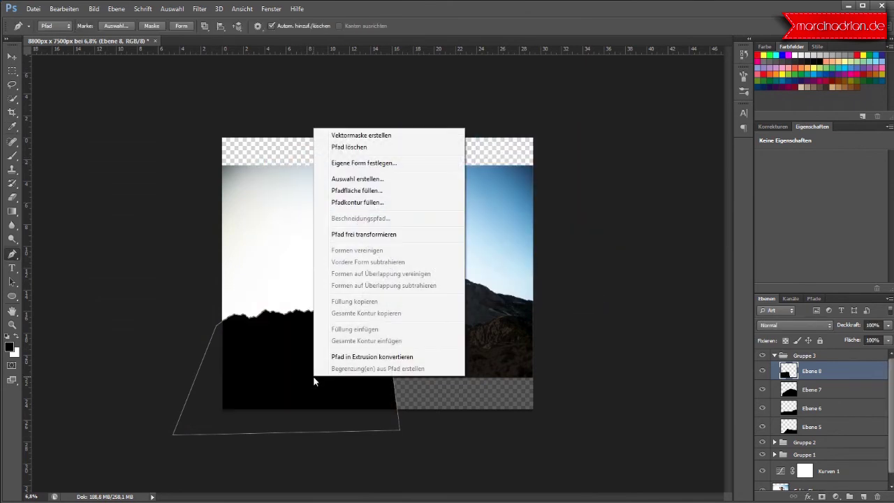
{"action": "left_click", "coordinate": [397, 189]}
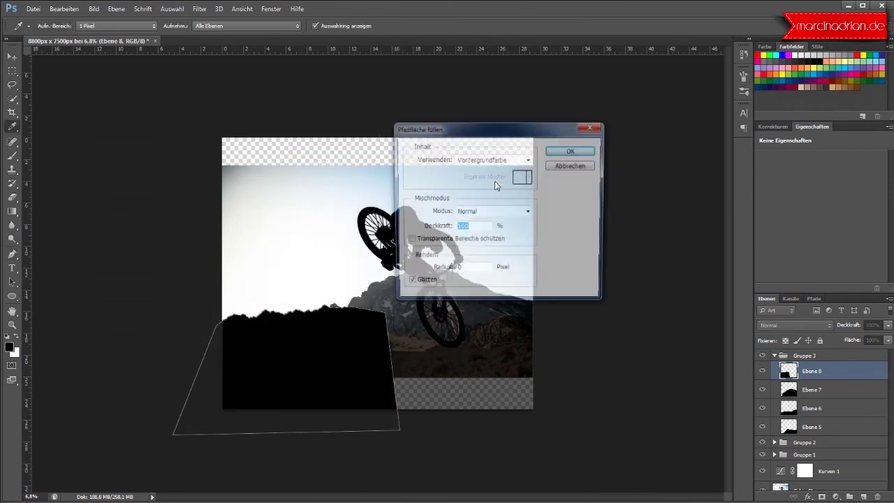
{"action": "left_click", "coordinate": [573, 152]}
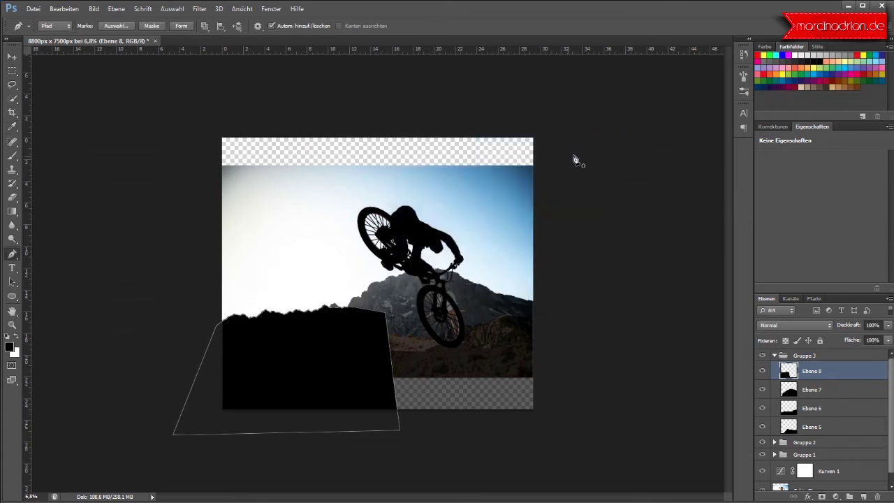
{"action": "right_click", "coordinate": [374, 401]}
{"action": "left_click", "coordinate": [440, 168]}
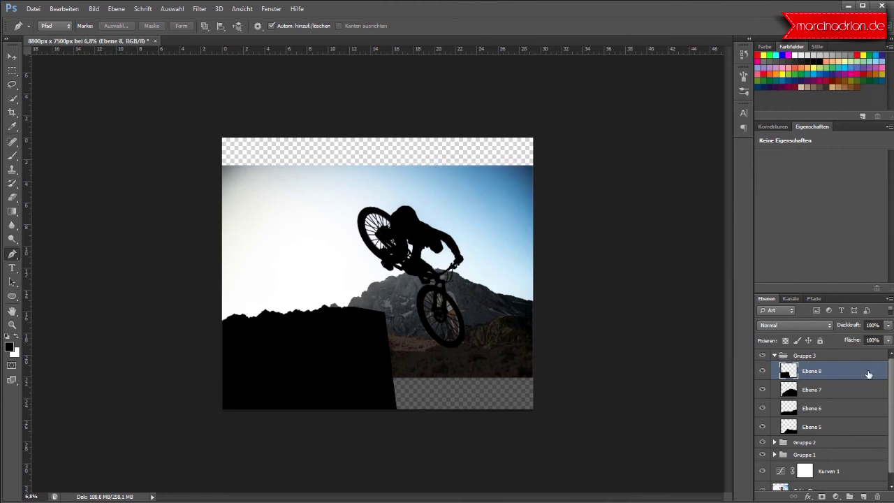
Hide Ebene 8, set Ebene 7 to 100% opacity, and hide Ebene 7 and Ebene 6
{"action": "left_click", "coordinate": [761, 371]}
{"action": "left_click", "coordinate": [783, 389]}
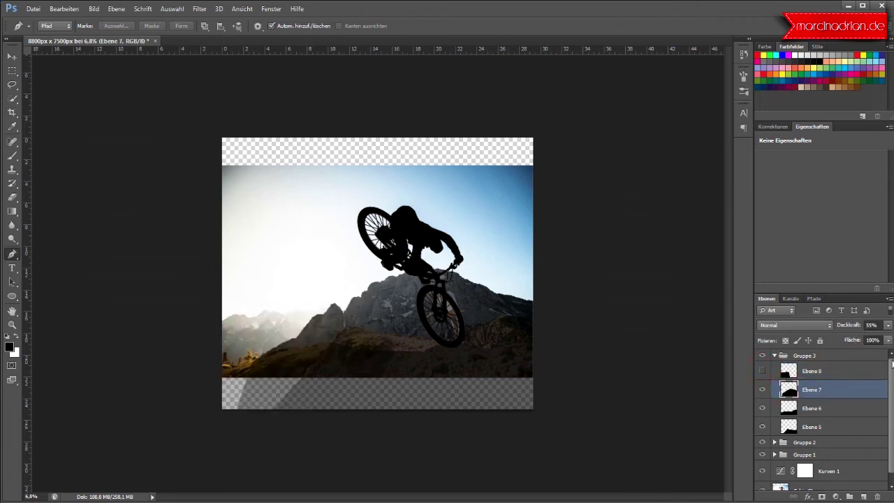
{"action": "left_click", "coordinate": [887, 325]}
{"action": "left_click_drag", "start_coordinate": [882, 341], "coordinate": [890, 340]}
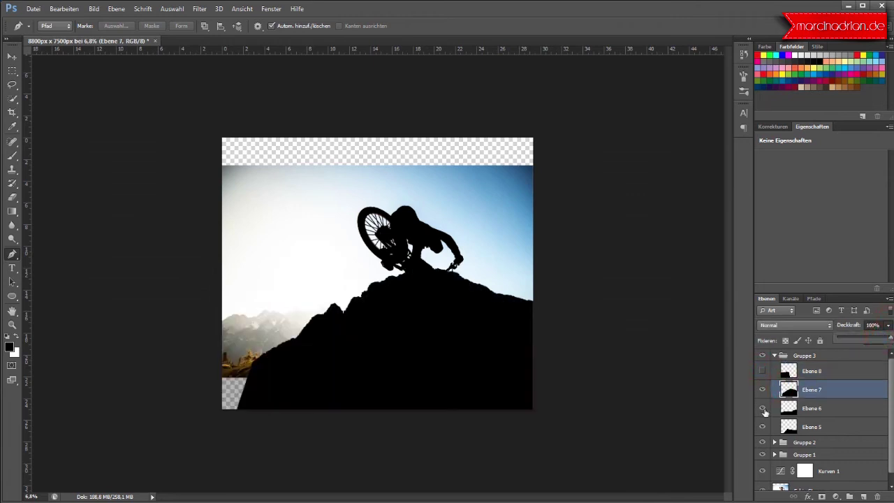
{"action": "left_click", "coordinate": [762, 389]}
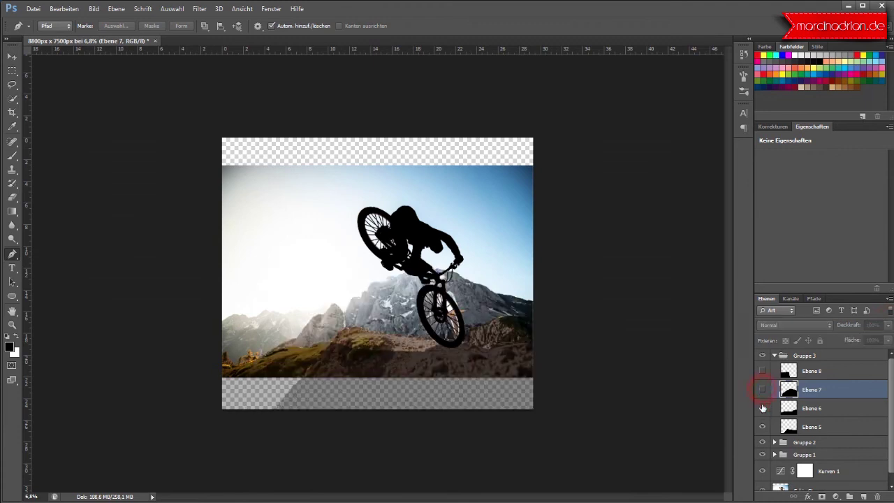
{"action": "left_click", "coordinate": [783, 412]}
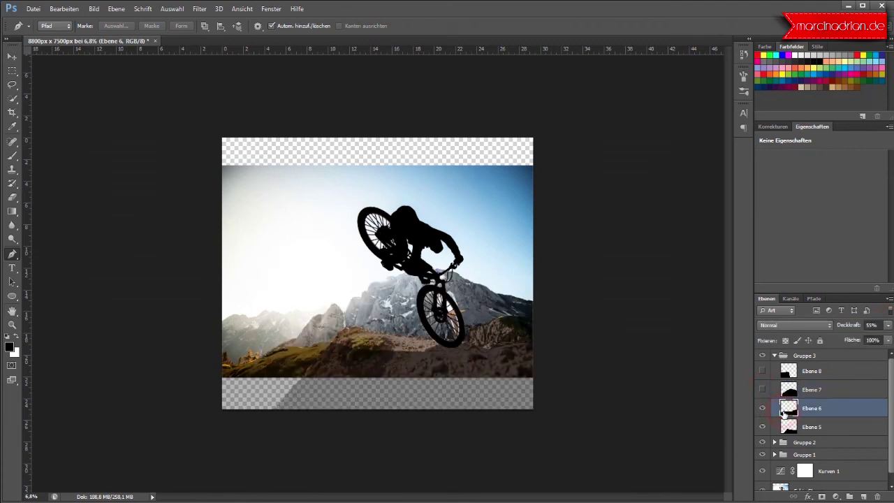
{"action": "left_click", "coordinate": [888, 325]}
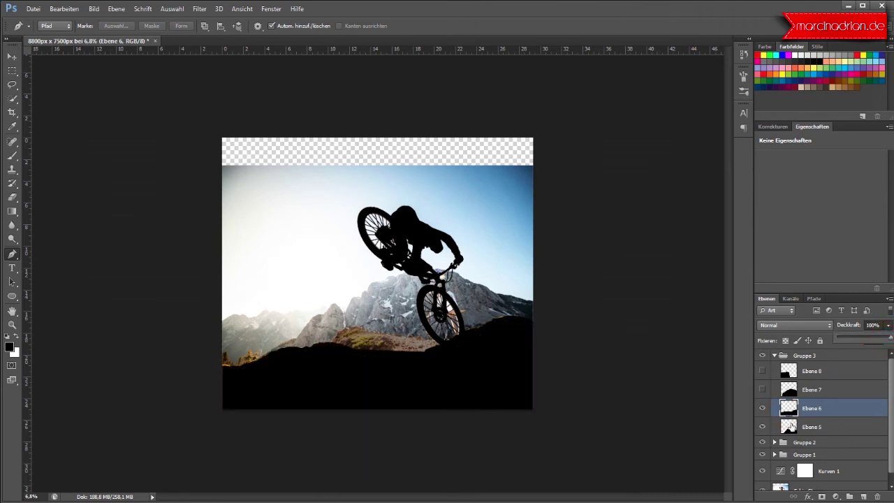
{"action": "left_click", "coordinate": [761, 410]}
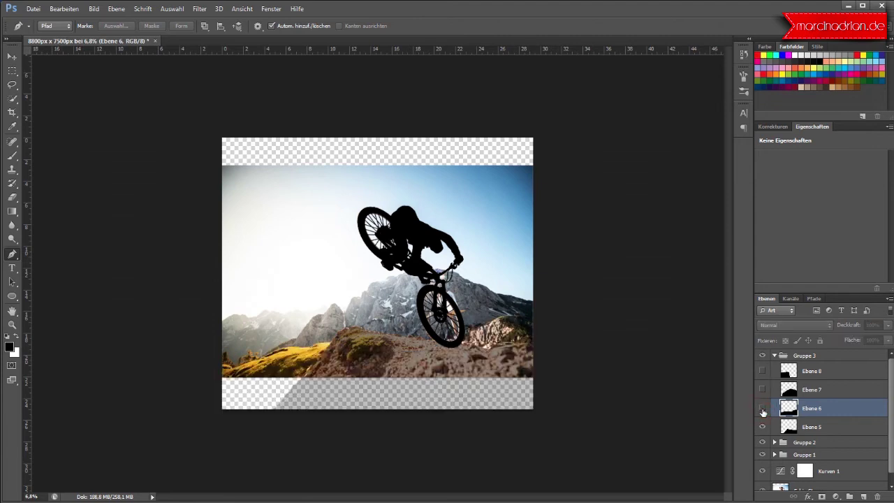
Set Ebene 5 to 100% opacity and add a new empty layer above it
{"action": "left_click", "coordinate": [815, 428]}
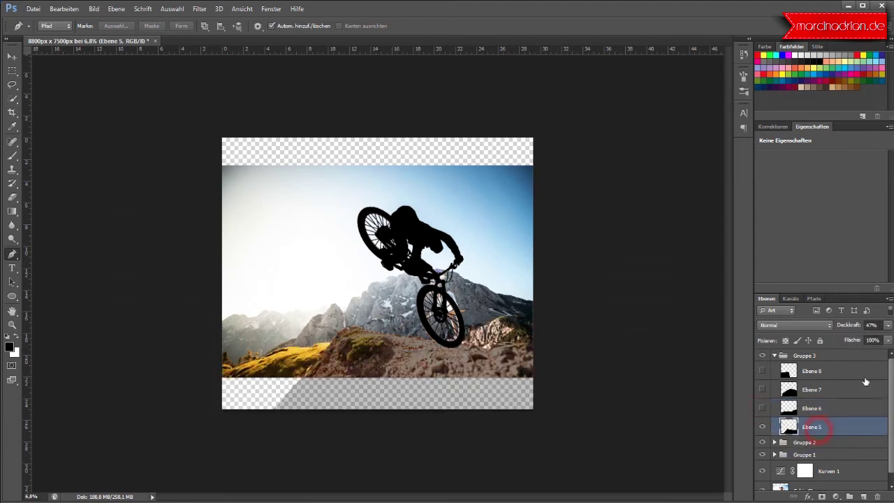
{"action": "left_click", "coordinate": [888, 325]}
{"action": "left_click_drag", "start_coordinate": [880, 338], "coordinate": [882, 386]}
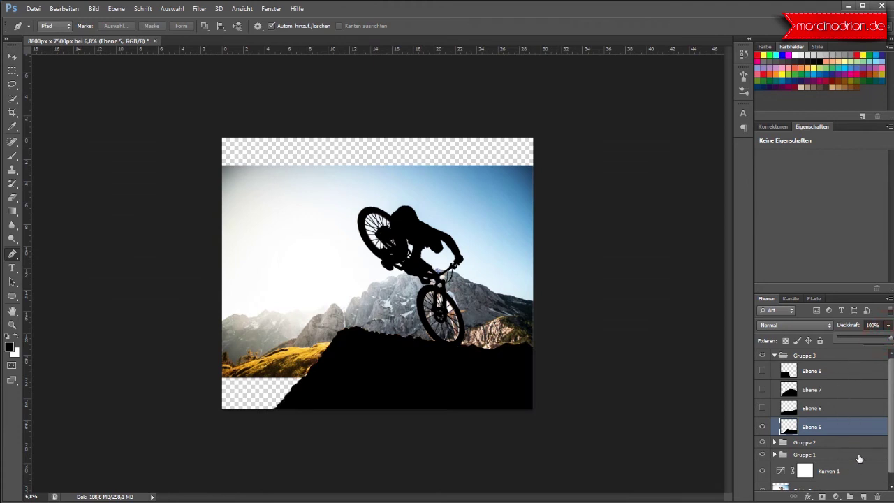
{"action": "left_click", "coordinate": [865, 497]}
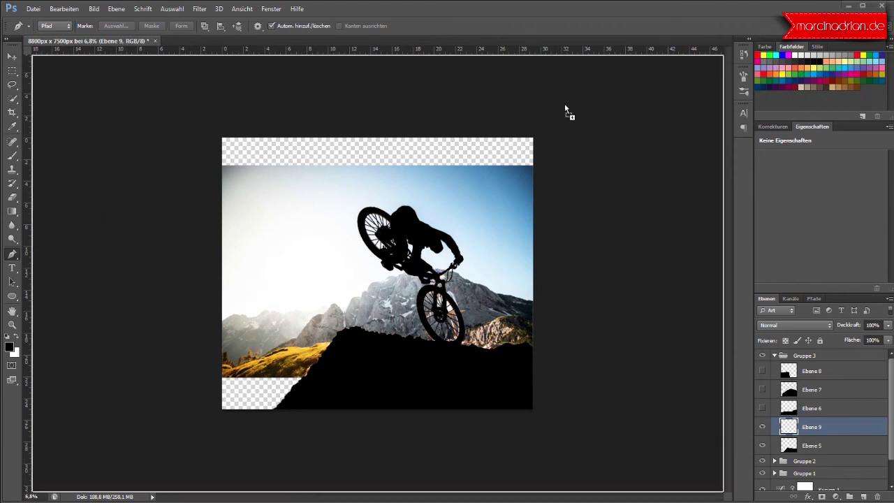
Place the orange gradient image, enlarge it to about 142%, and snap it to the canvas's left edge
{"action": "left_click_drag", "start_coordinate": [509, 228], "coordinate": [509, 228]}
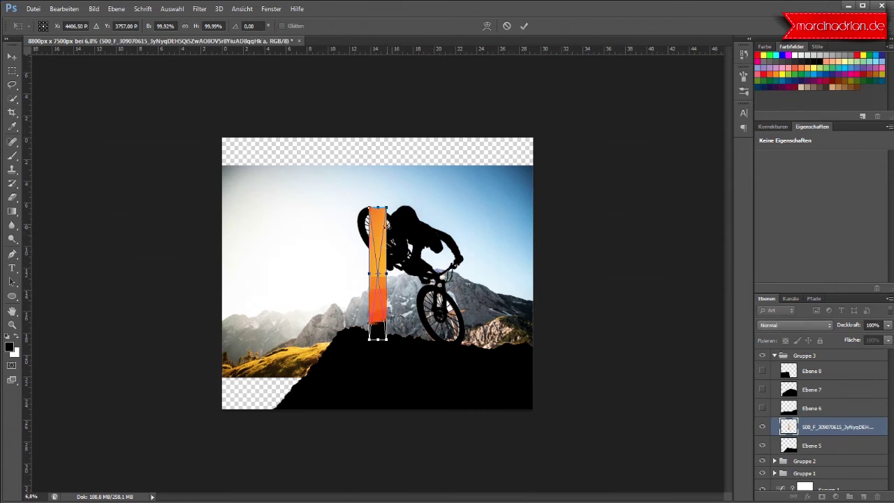
{"action": "left_click_drag", "start_coordinate": [390, 206], "coordinate": [438, 157]}
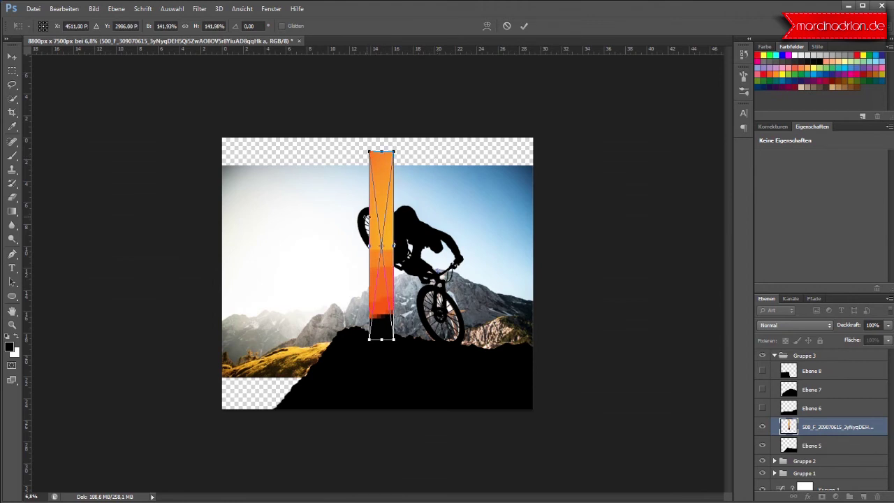
{"action": "mouse_move", "coordinate": [382, 189]}
{"action": "left_mouse_down"}
{"action": "mouse_move", "coordinate": [298, 229]}
{"action": "mouse_move", "coordinate": [252, 173]}
{"action": "left_mouse_up"}
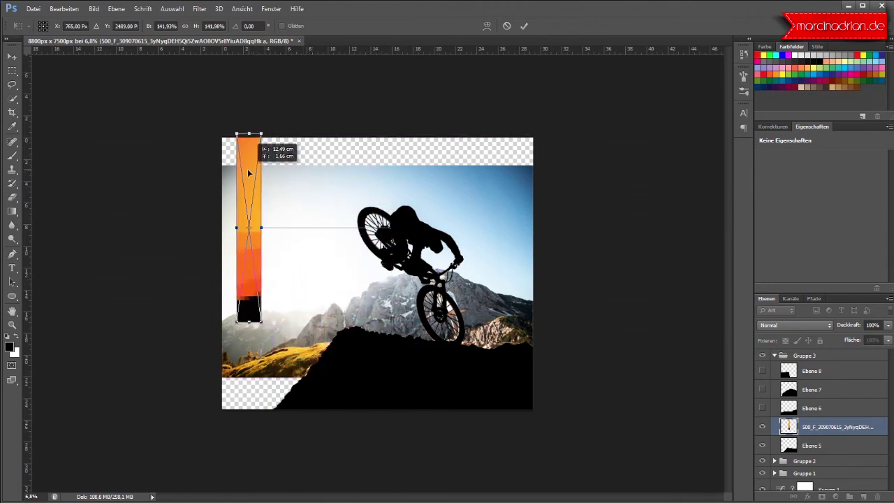
{"action": "left_click_drag", "start_coordinate": [252, 173], "coordinate": [233, 173]}
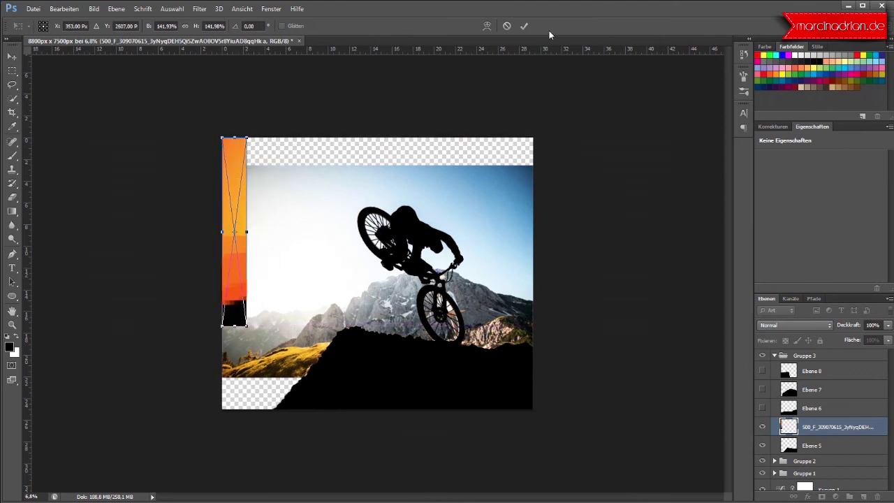
{"action": "left_click", "coordinate": [524, 26]}
{"action": "key", "text": "p"}
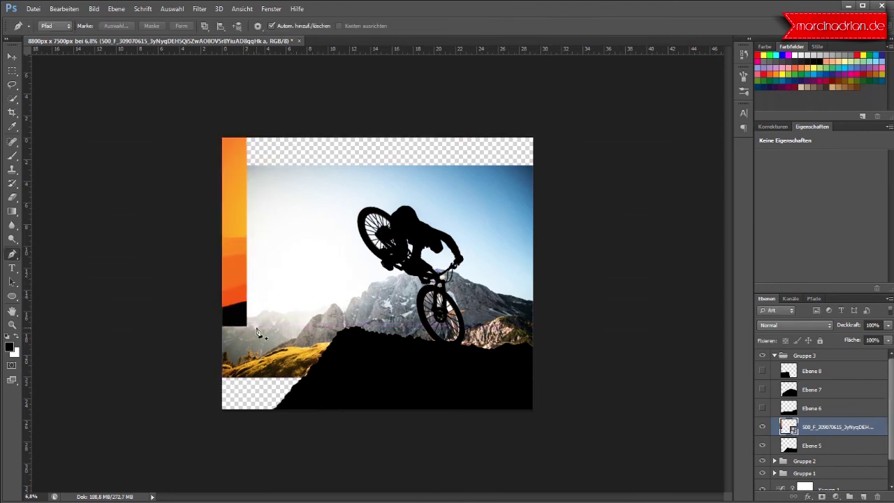
{"action": "scroll", "coordinate": [257, 318], "scroll_direction": "up", "scroll_amount": 2}
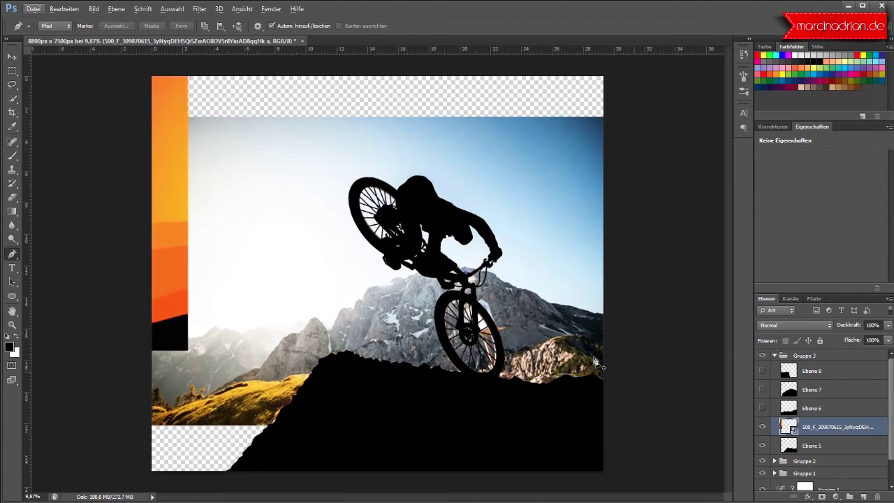
Show Ebene 6 and give it an orange #ff5203 colour overlay sampled from the strip
{"action": "left_click", "coordinate": [763, 408]}
{"action": "left_click", "coordinate": [793, 412]}
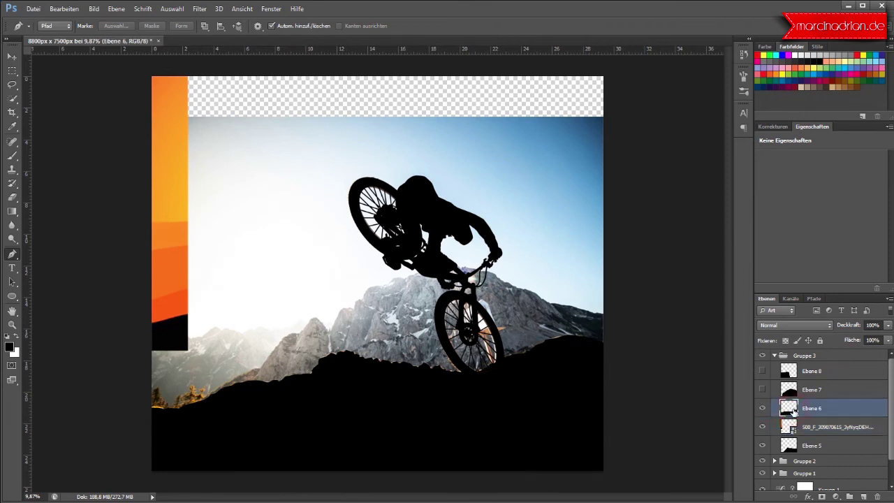
{"action": "double_click", "coordinate": [838, 412]}
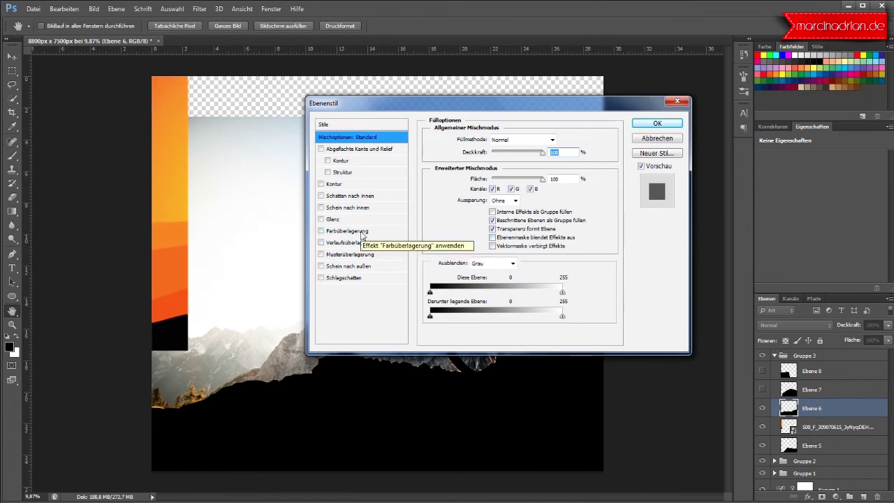
{"action": "left_click", "coordinate": [361, 231]}
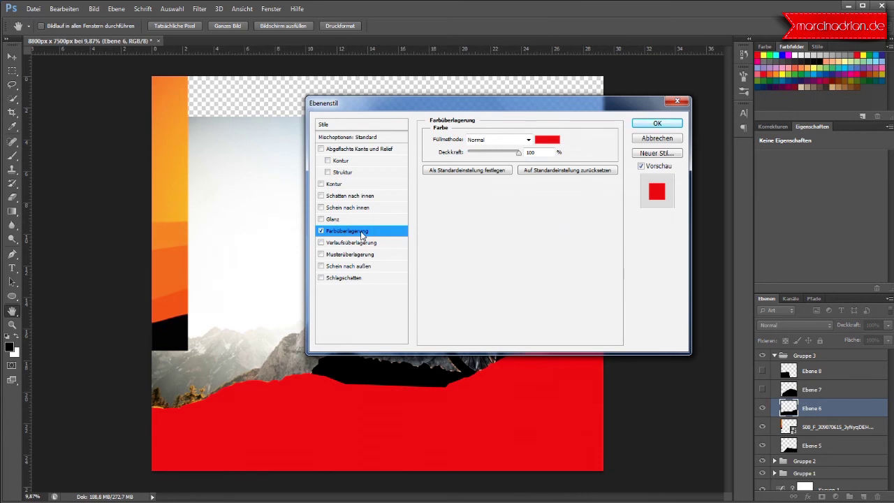
{"action": "left_click", "coordinate": [545, 140]}
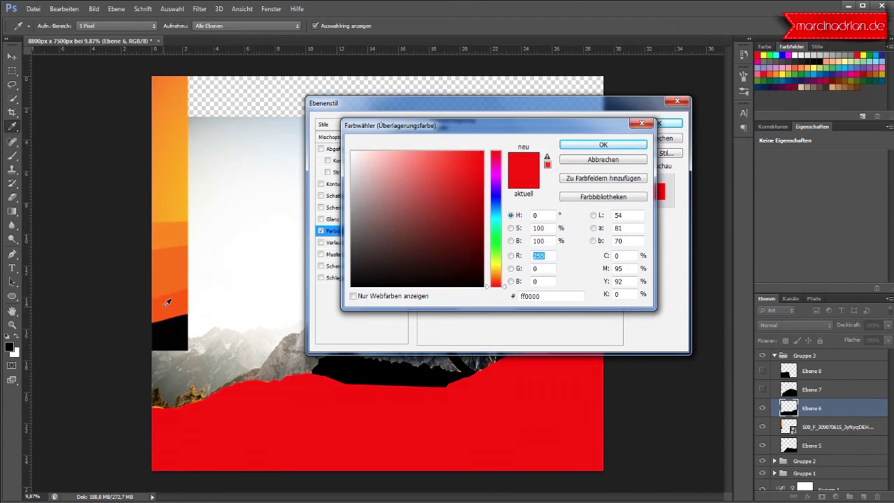
{"action": "left_click", "coordinate": [168, 302]}
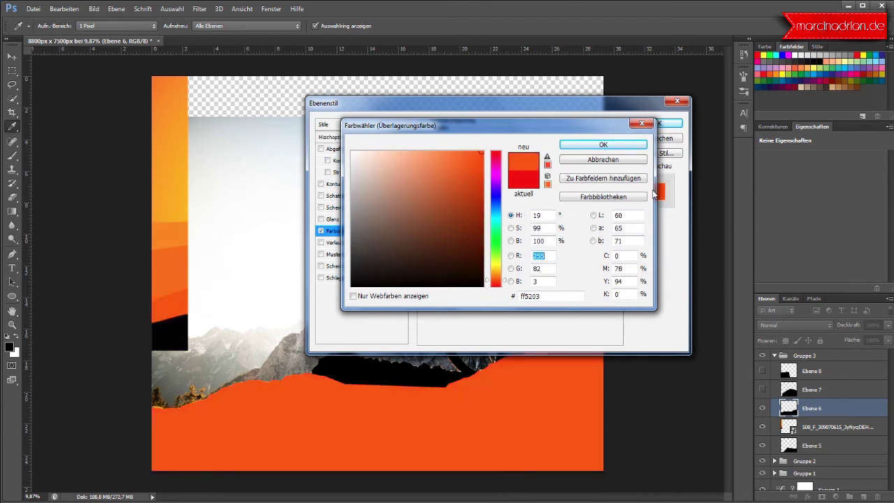
{"action": "left_click", "coordinate": [592, 145]}
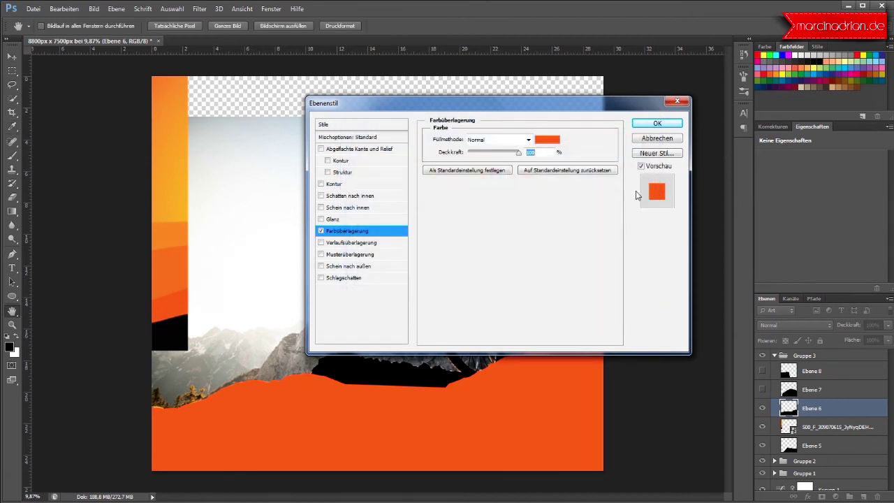
{"action": "left_click", "coordinate": [675, 123]}
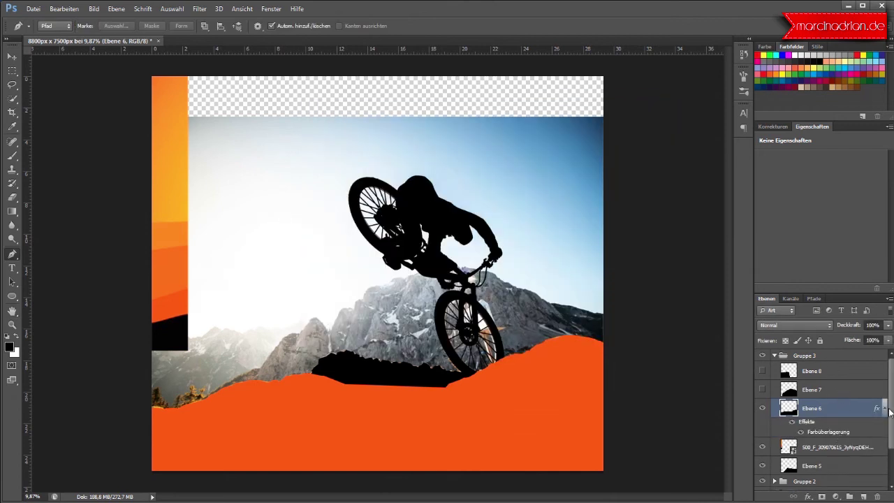
{"action": "left_click", "coordinate": [884, 408]}
Reorder Gruppe 3 to Ebene 5, Ebene 6, Ebene 7, Ebene 8, and show Ebene 7
{"action": "left_click_drag", "start_coordinate": [846, 445], "coordinate": [846, 365]}
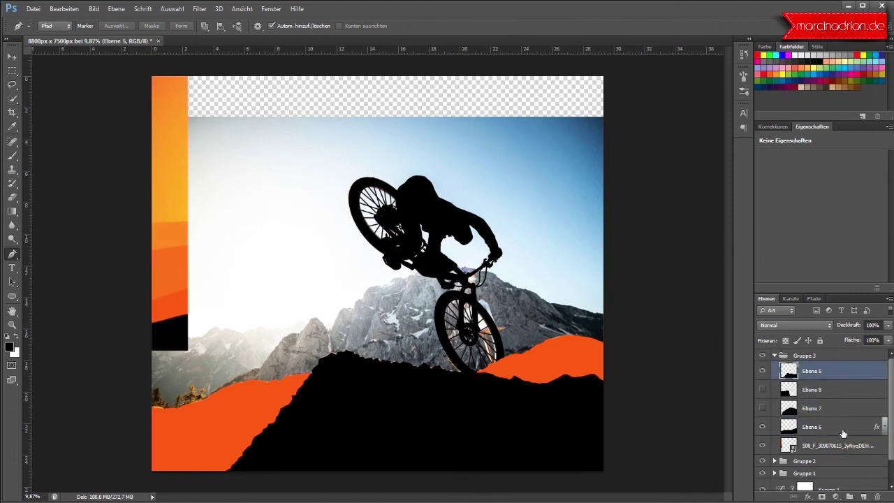
{"action": "left_click_drag", "start_coordinate": [851, 429], "coordinate": [851, 390]}
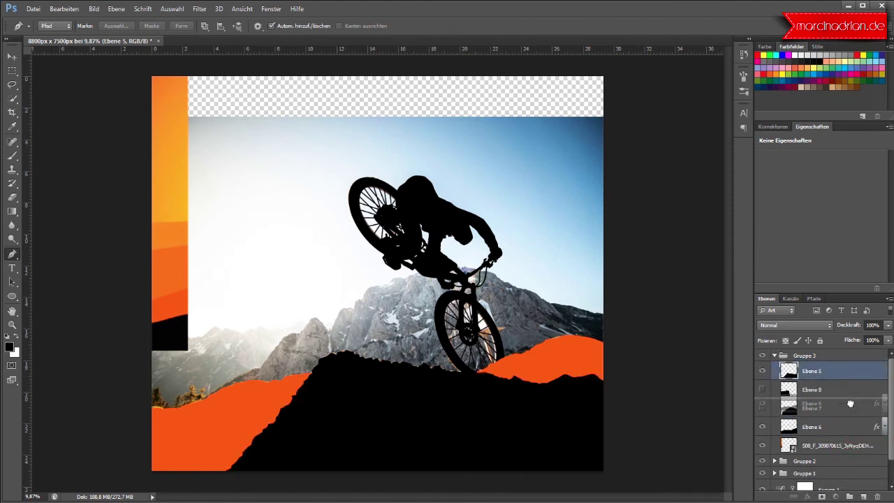
{"action": "left_click_drag", "start_coordinate": [850, 427], "coordinate": [833, 416]}
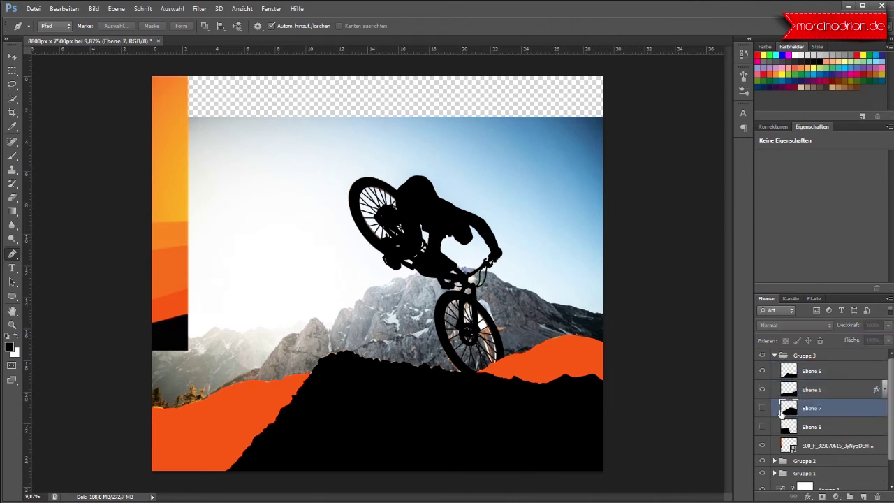
{"action": "left_click", "coordinate": [762, 408]}
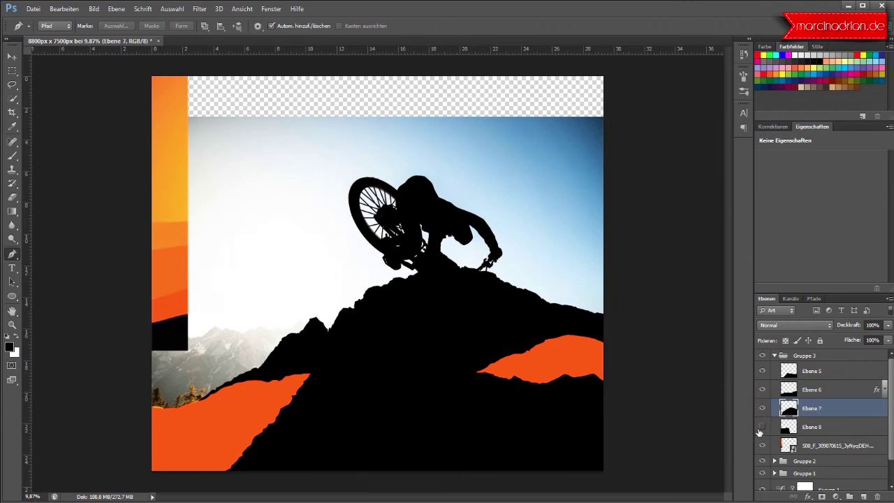
{"action": "left_click", "coordinate": [762, 427]}
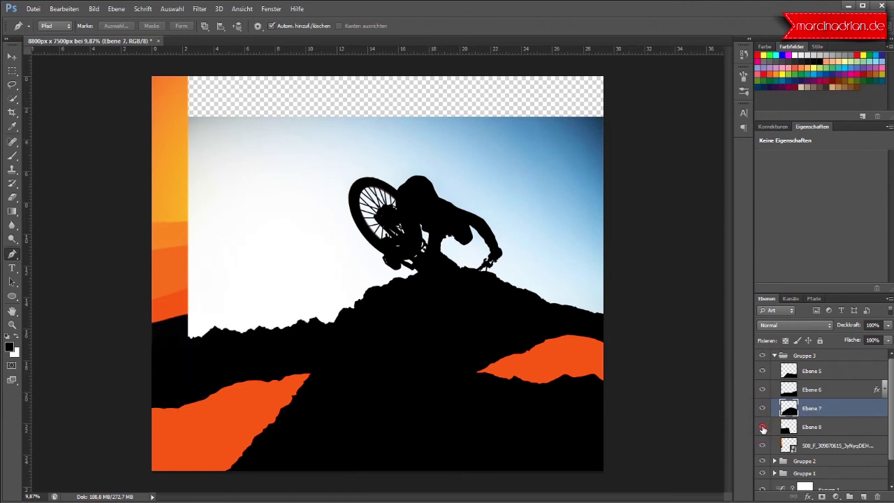
{"action": "left_click", "coordinate": [763, 427]}
Give Ebene 7 an orange #ff6815 colour overlay sampled from the image
{"action": "double_click", "coordinate": [840, 407]}
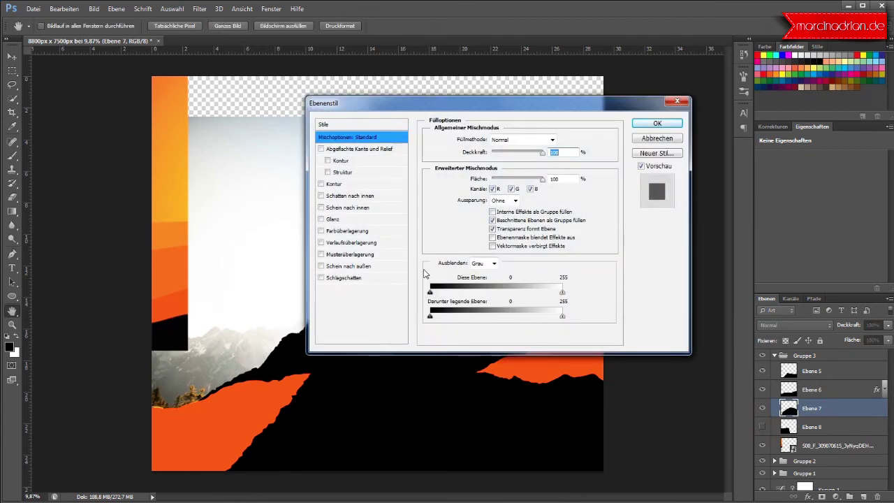
{"action": "left_click", "coordinate": [363, 230]}
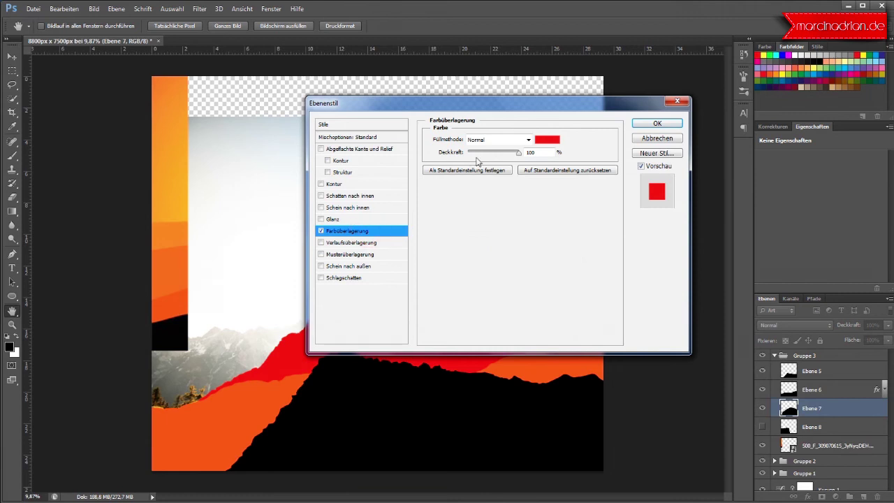
{"action": "left_click", "coordinate": [547, 140]}
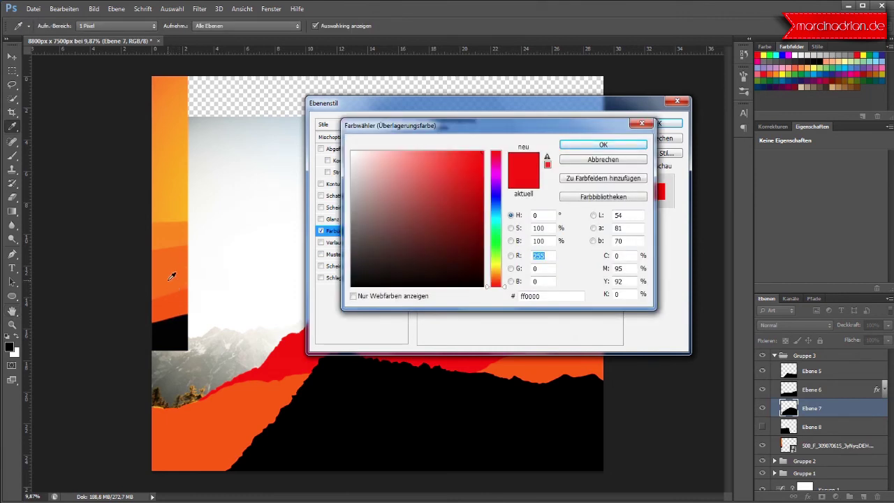
{"action": "left_click", "coordinate": [165, 278]}
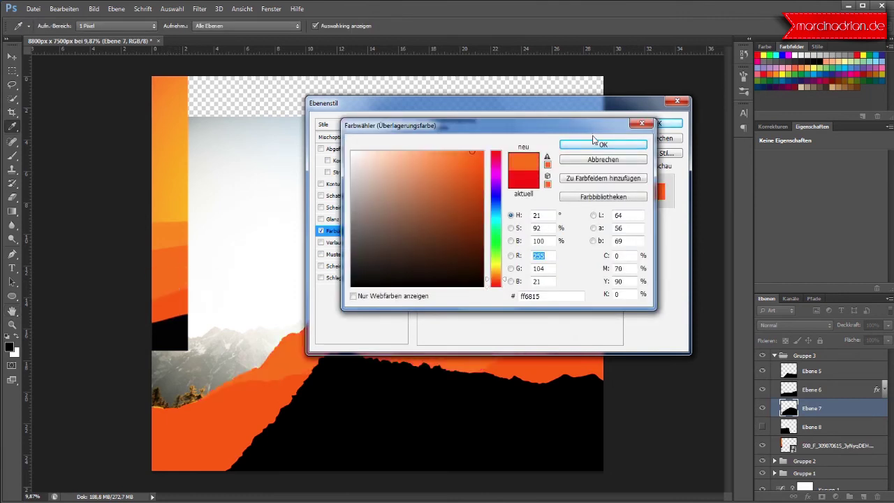
{"action": "left_click", "coordinate": [601, 144]}
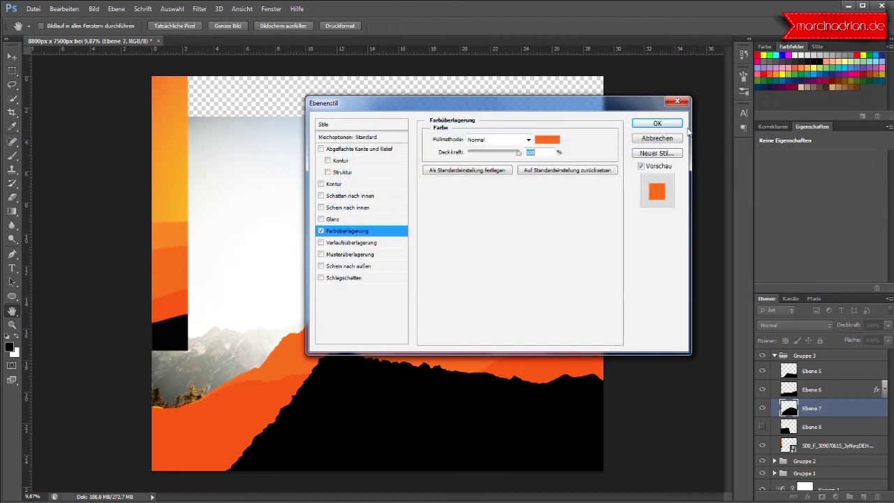
{"action": "left_click", "coordinate": [669, 123]}
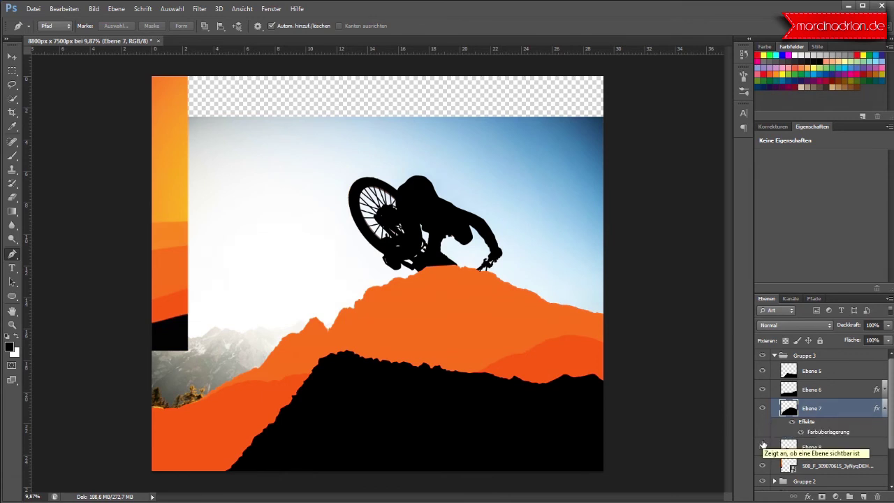
Show the Ebene 8 distant ridge and add an orange colour overlay sampled from the canvas
{"action": "left_click", "coordinate": [763, 447]}
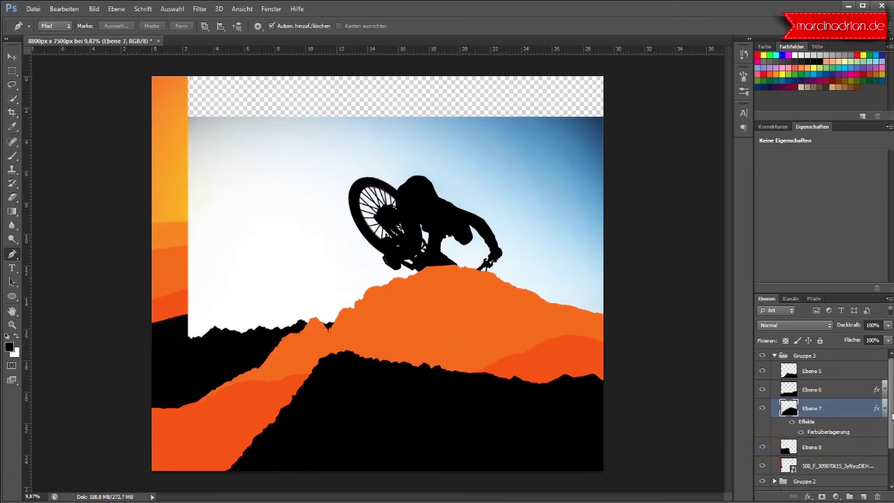
{"action": "left_click", "coordinate": [884, 408]}
{"action": "double_click", "coordinate": [866, 432]}
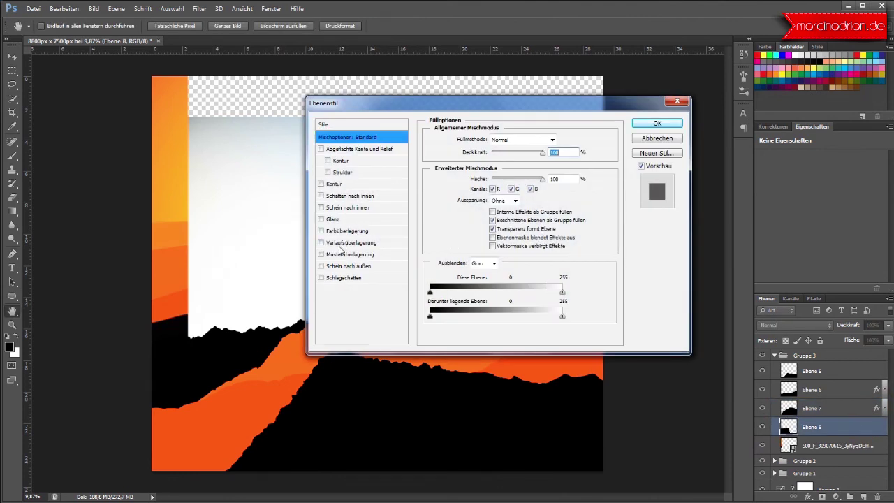
{"action": "left_click", "coordinate": [342, 230]}
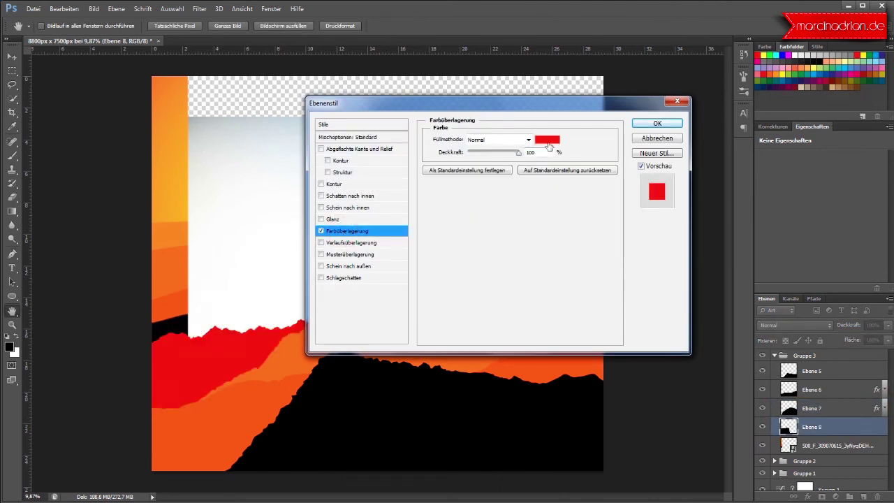
{"action": "left_click", "coordinate": [548, 143]}
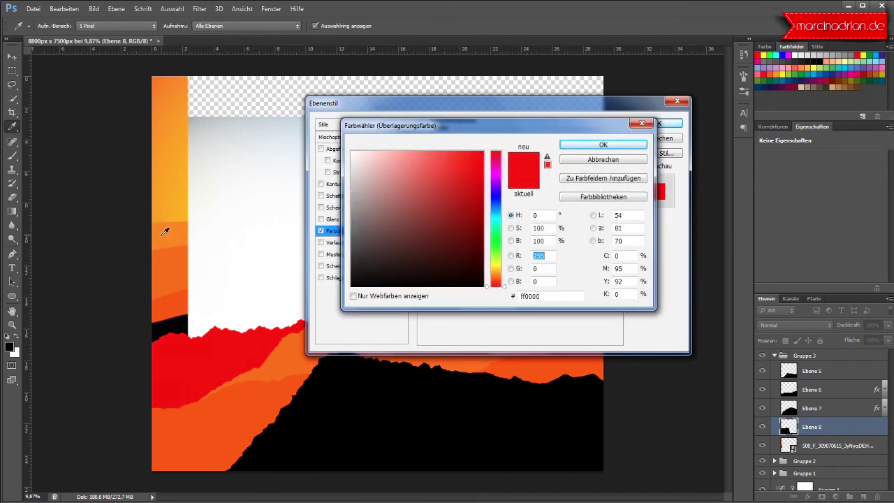
{"action": "left_click", "coordinate": [160, 235]}
{"action": "left_click", "coordinate": [595, 146]}
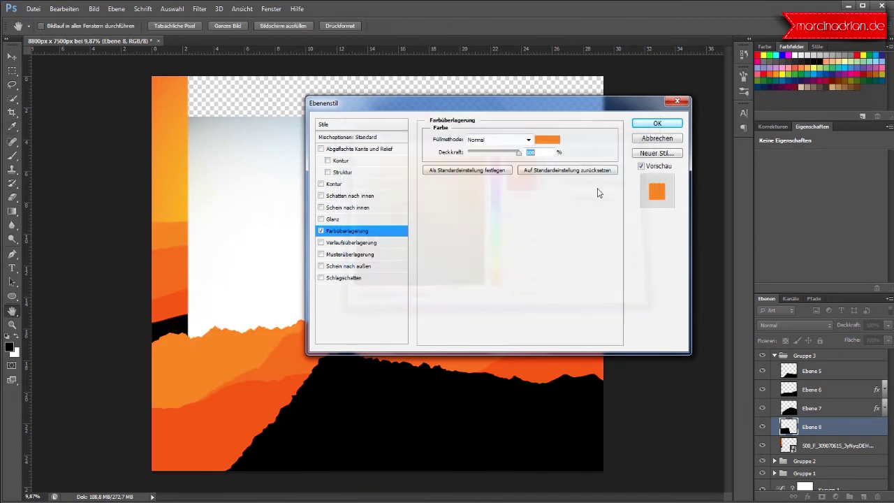
{"action": "left_click", "coordinate": [656, 123]}
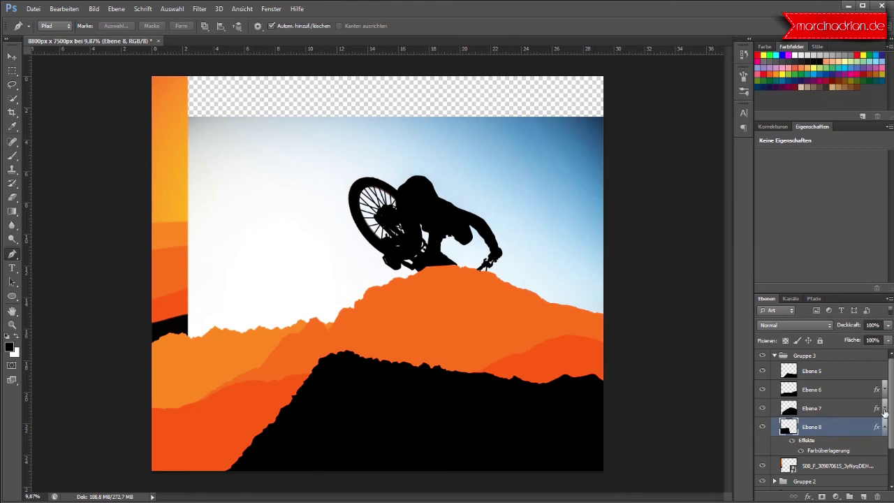
Collapse Gruppe 3 and move it below Gruppe 1 to reveal the whole bike
{"action": "left_click", "coordinate": [883, 428]}
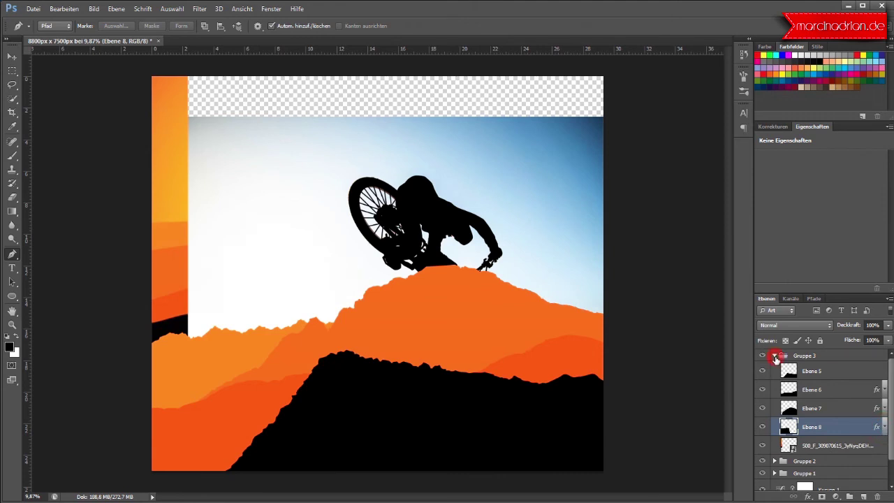
{"action": "left_click", "coordinate": [774, 357]}
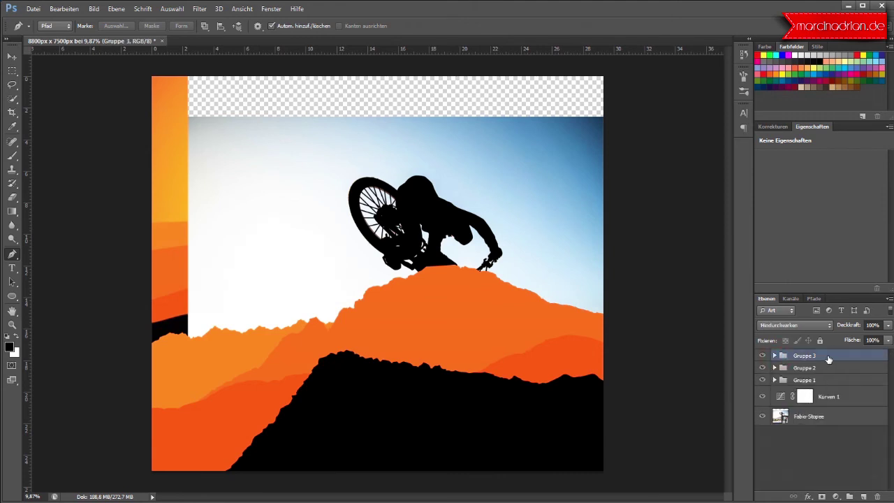
{"action": "left_click_drag", "start_coordinate": [828, 358], "coordinate": [831, 386]}
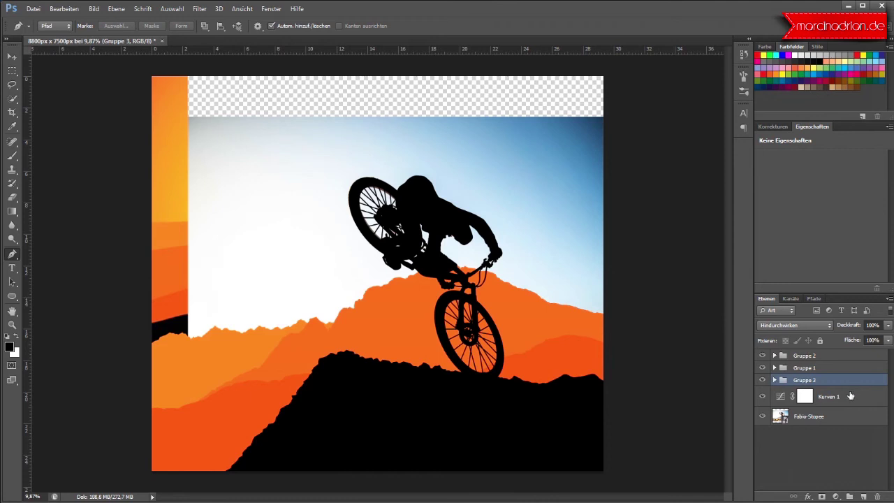
Group Kurven 1 into Gruppe 4 and add the empty layer Ebene 9 inside it
{"action": "left_click_drag", "start_coordinate": [850, 396], "coordinate": [849, 495]}
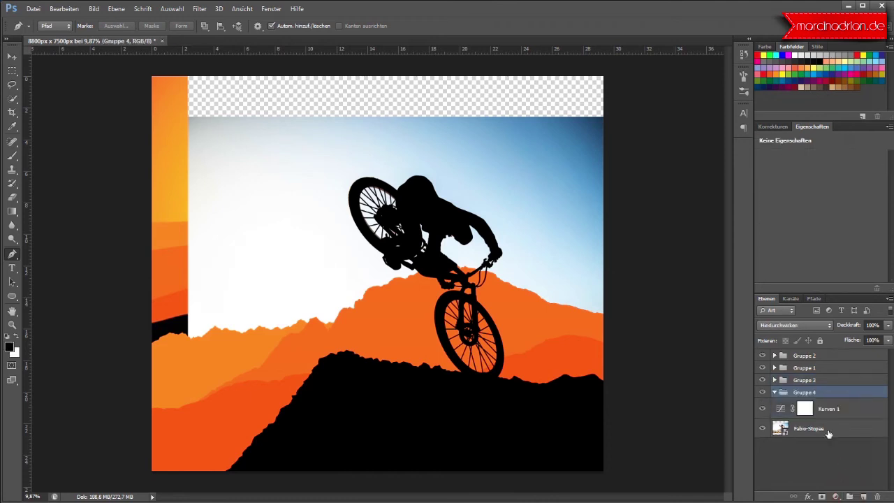
{"action": "left_click", "coordinate": [863, 496]}
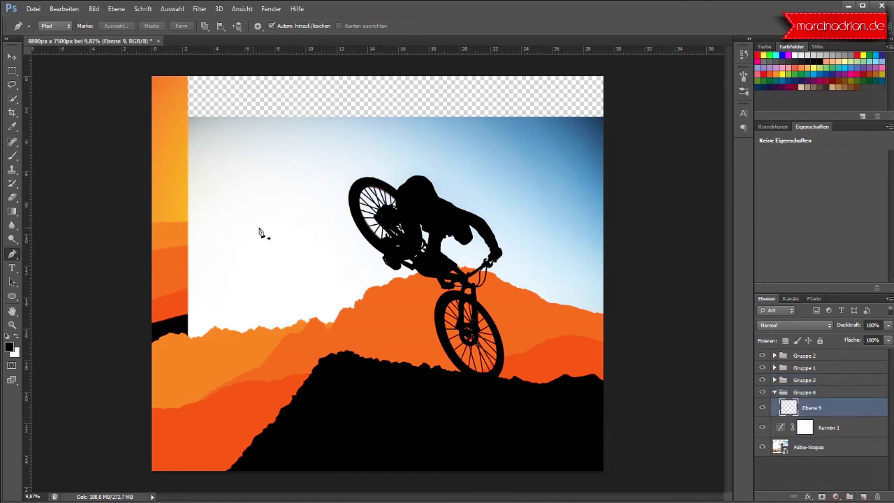
{"action": "left_click", "coordinate": [11, 212]}
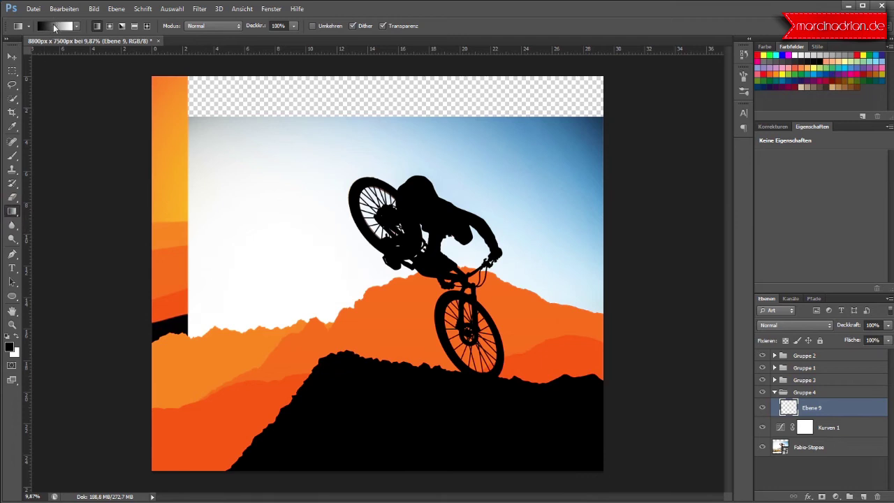
Set the gradient's right stop to light orange #fea41a sampled from the canvas
{"action": "left_click", "coordinate": [54, 28]}
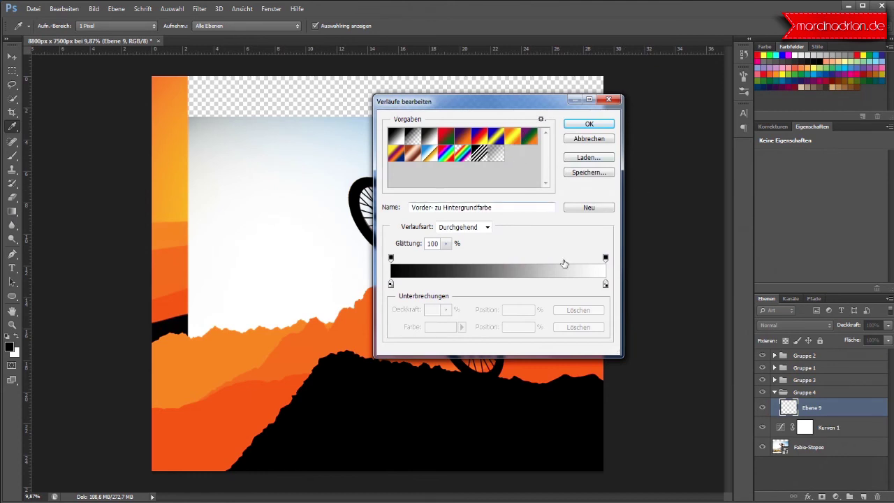
{"action": "left_click_drag", "start_coordinate": [616, 356], "coordinate": [731, 357]}
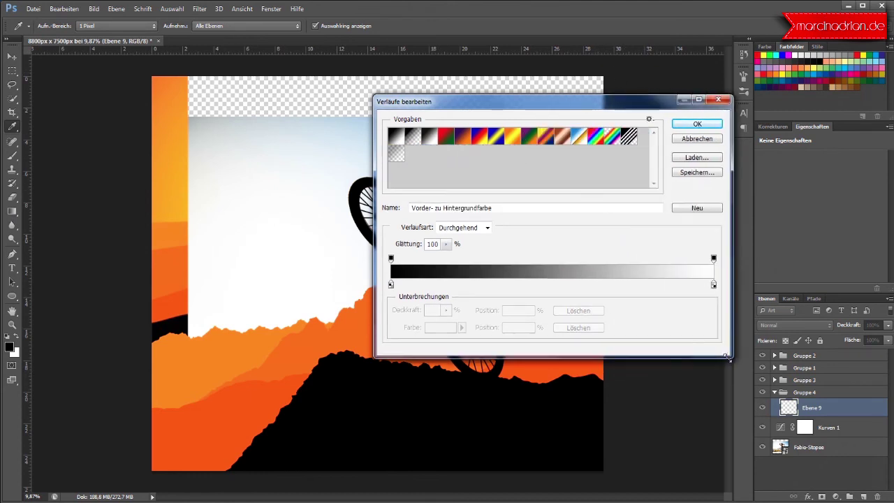
{"action": "left_click", "coordinate": [715, 285]}
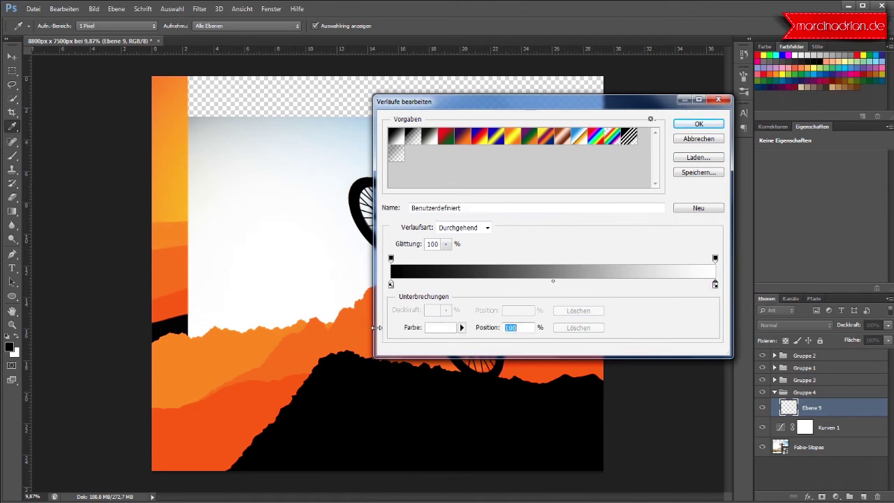
{"action": "left_click", "coordinate": [440, 327]}
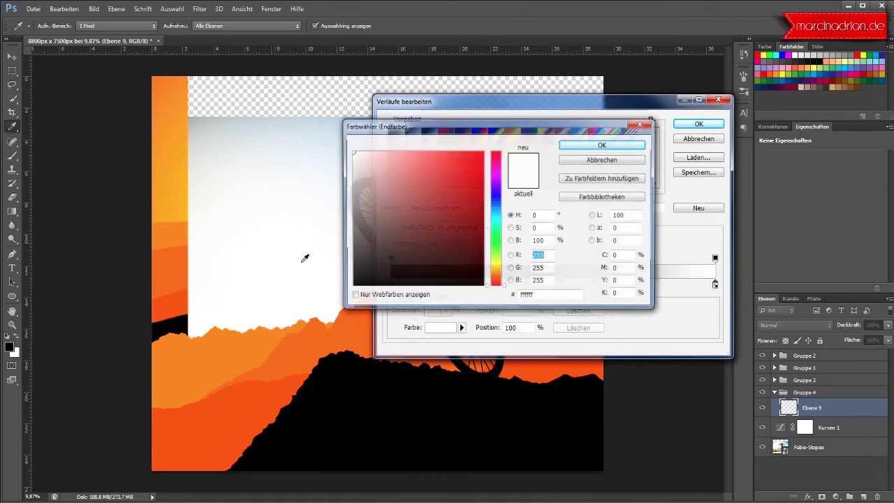
{"action": "left_click", "coordinate": [182, 211]}
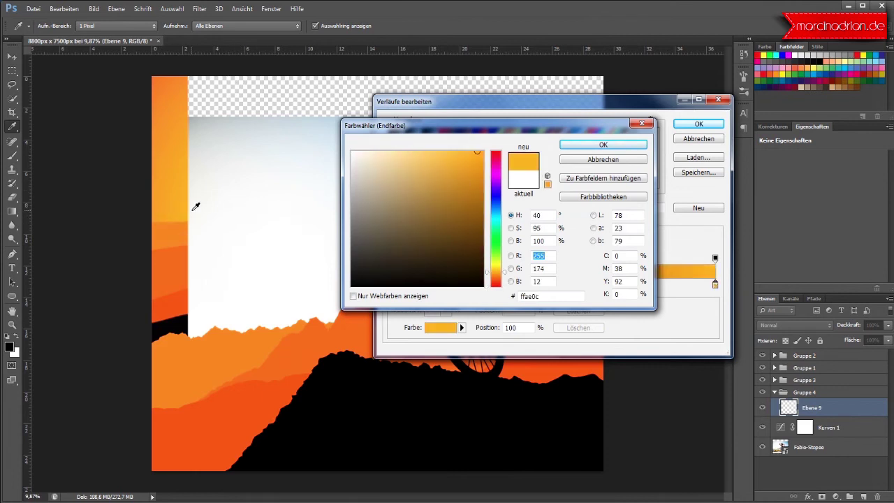
{"action": "left_click", "coordinate": [588, 145]}
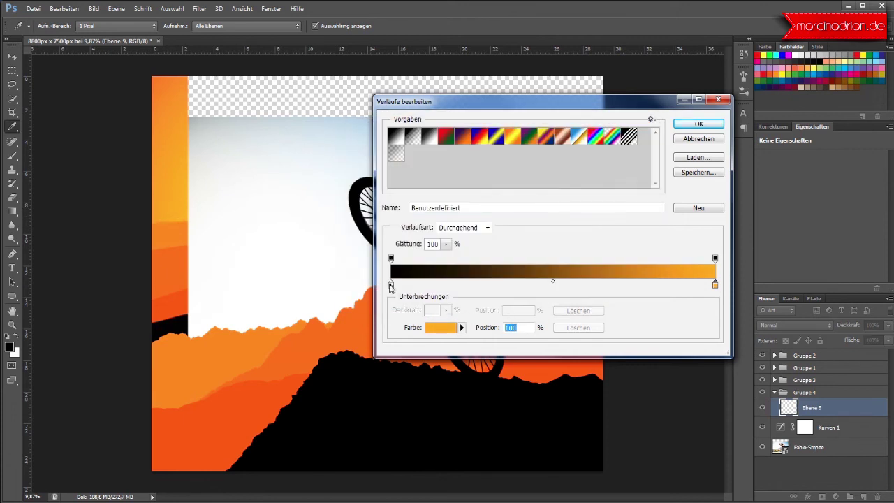
Set the left stop to deep orange #ff7223 from the canvas and confirm the gradient
{"action": "left_click", "coordinate": [390, 285]}
{"action": "left_click", "coordinate": [426, 327]}
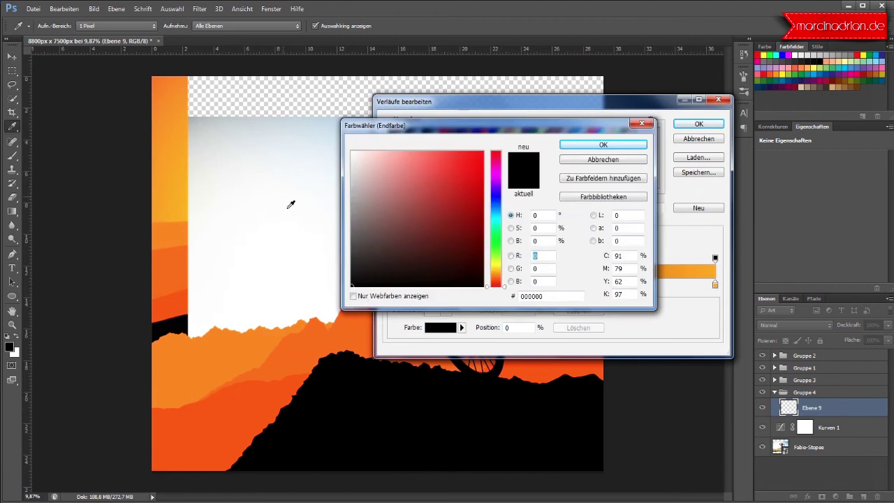
{"action": "left_click", "coordinate": [156, 75]}
{"action": "left_click", "coordinate": [602, 145]}
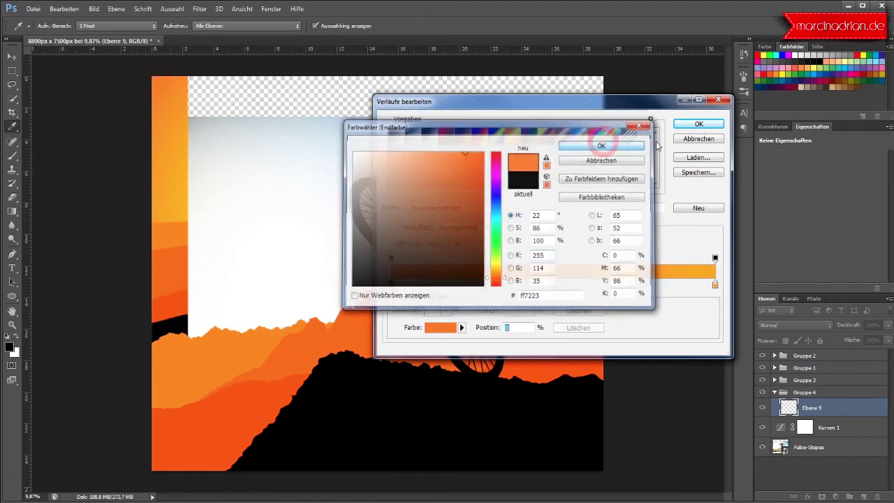
{"action": "left_click", "coordinate": [698, 124]}
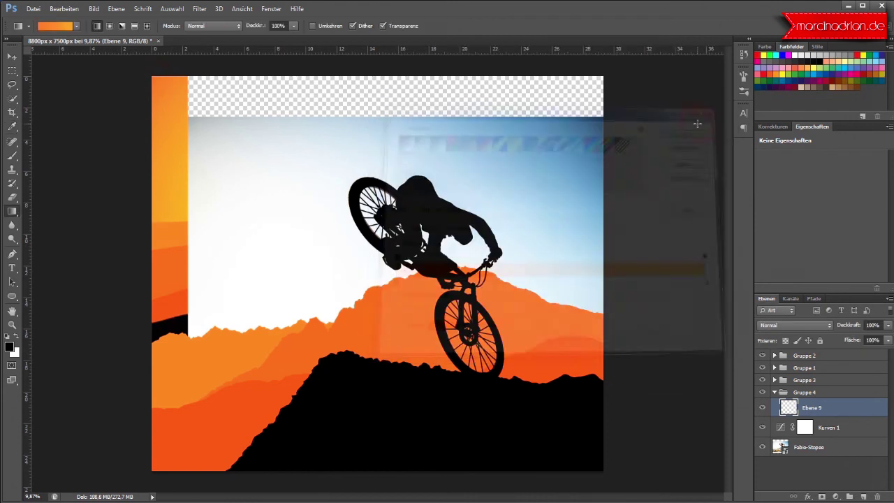
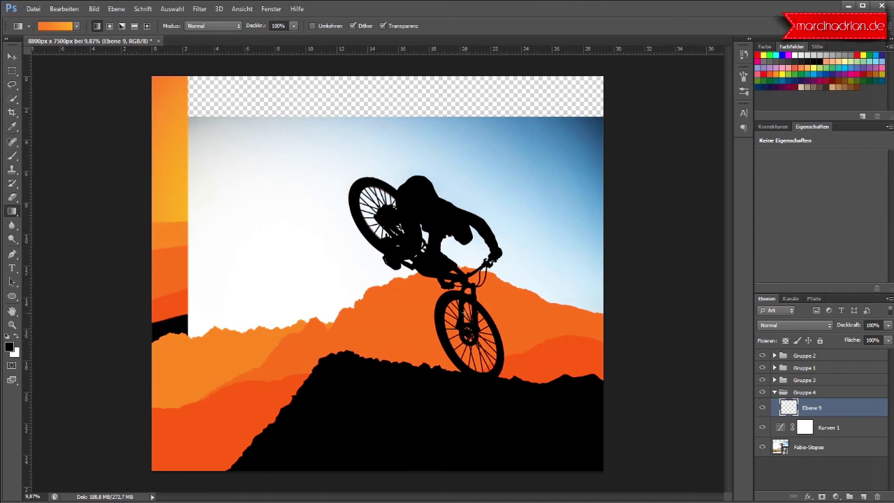
Switch to Radial Gradient, test an orange radial fill on Ebene 9, then undo it
{"action": "left_click", "coordinate": [110, 27]}
{"action": "mouse_move", "coordinate": [440, 298]}
{"action": "left_mouse_down"}
{"action": "mouse_move", "coordinate": [238, 88]}
{"action": "mouse_move", "coordinate": [239, 74]}
{"action": "left_mouse_up"}
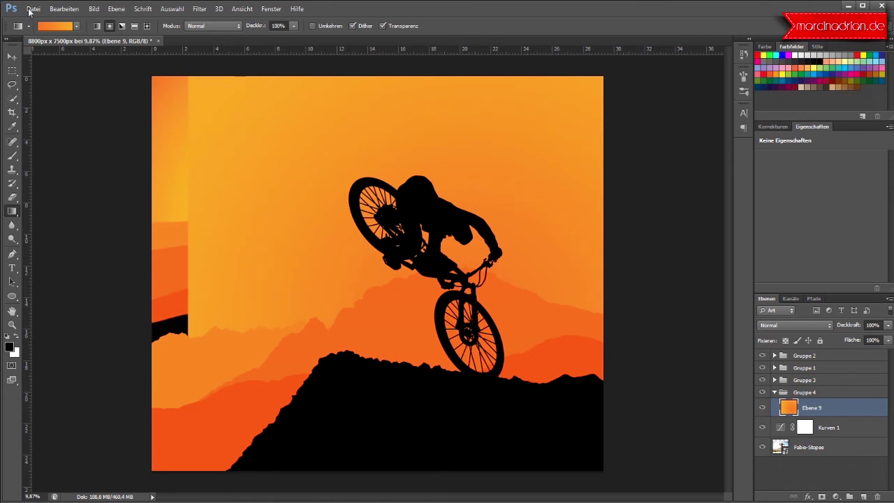
{"action": "left_click", "coordinate": [64, 9]}
{"action": "left_click", "coordinate": [63, 42]}
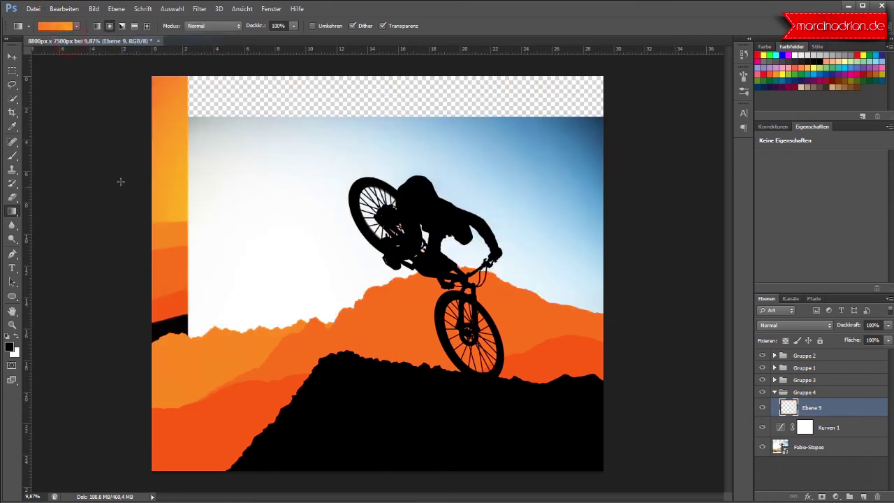
Change the gradient's right-hand colour stop to yellow ffba00 in the Gradient Editor
{"action": "left_click", "coordinate": [62, 27]}
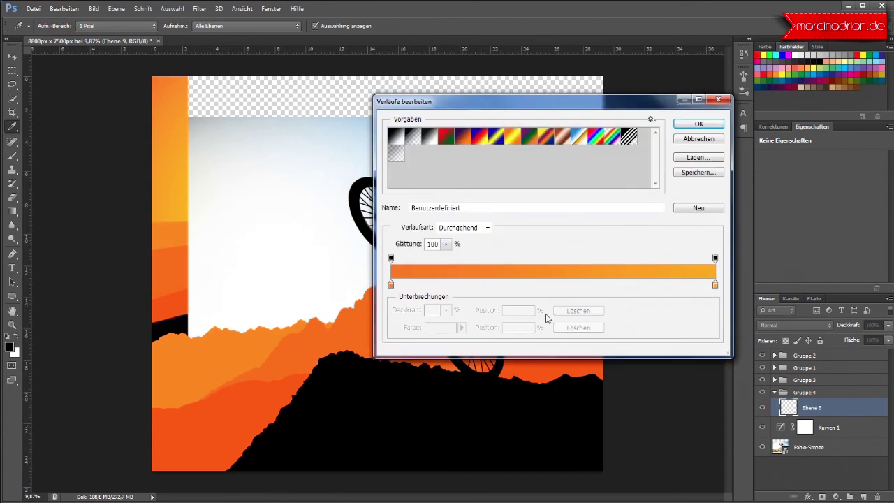
{"action": "left_click", "coordinate": [714, 285]}
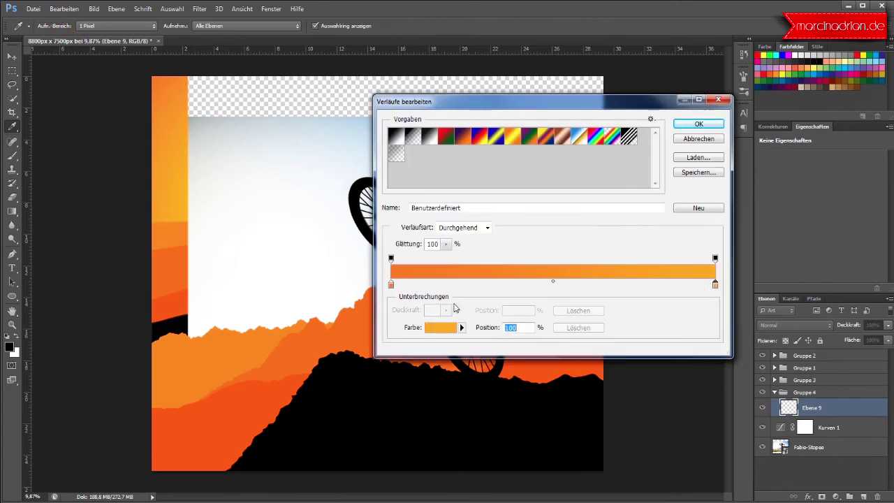
{"action": "left_click", "coordinate": [443, 329]}
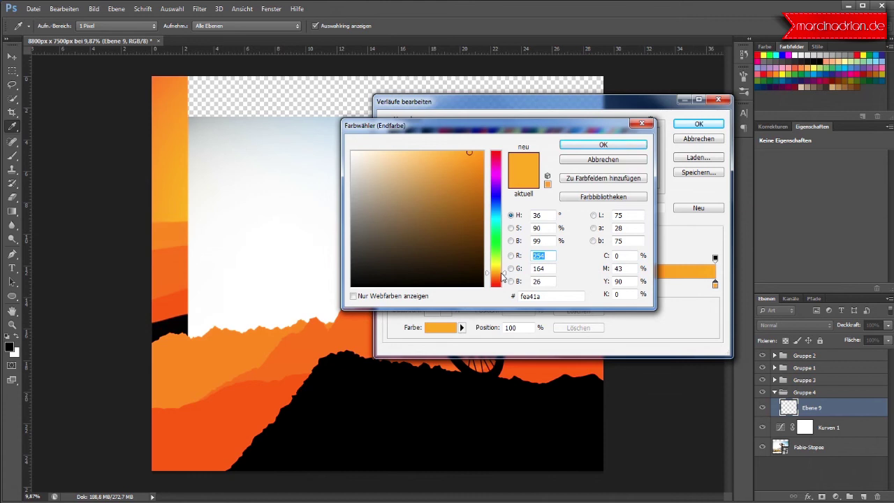
{"action": "left_click_drag", "start_coordinate": [504, 275], "coordinate": [505, 274]}
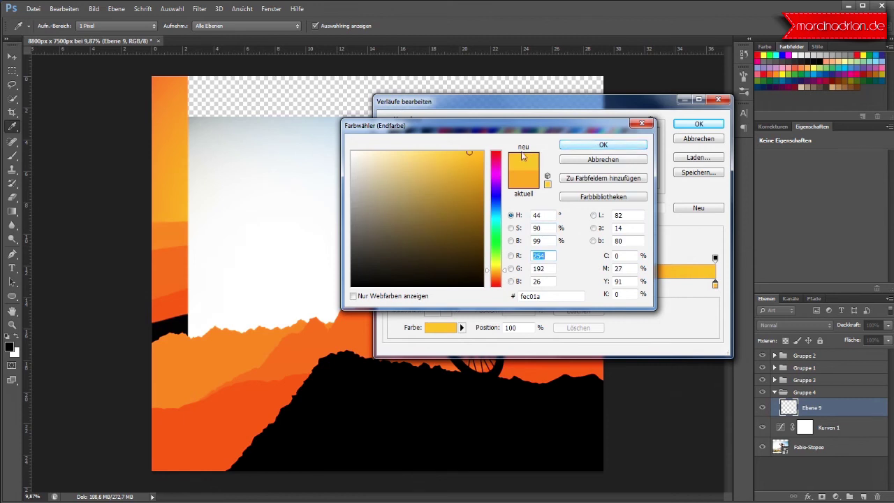
{"action": "left_click", "coordinate": [583, 145]}
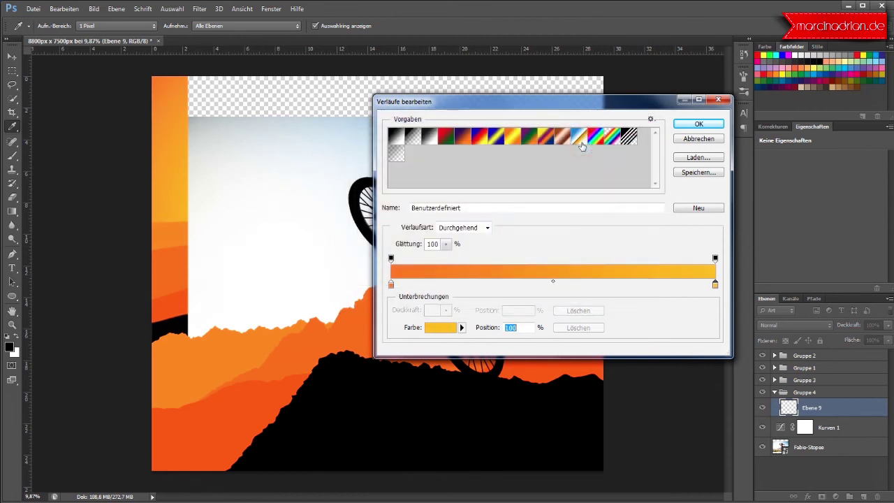
{"action": "left_click", "coordinate": [697, 125]}
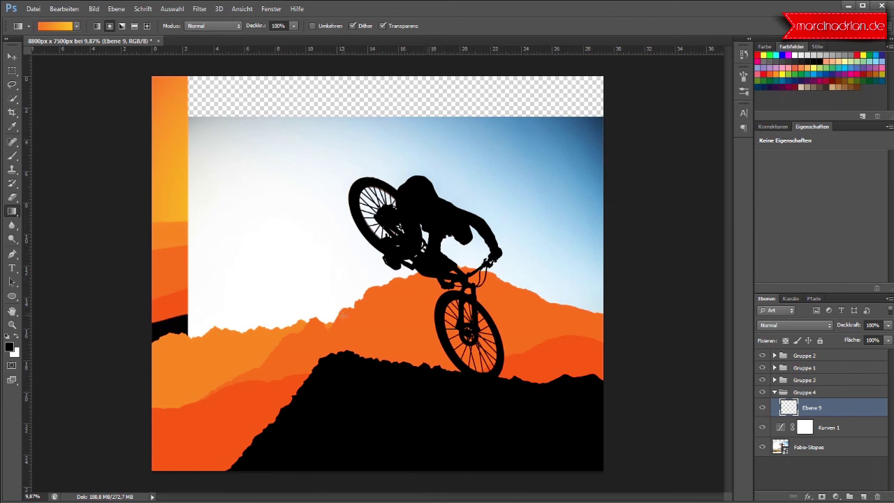
Try the orange-to-yellow gradient on the sky layer and undo it
{"action": "left_click_drag", "start_coordinate": [375, 286], "coordinate": [289, 76]}
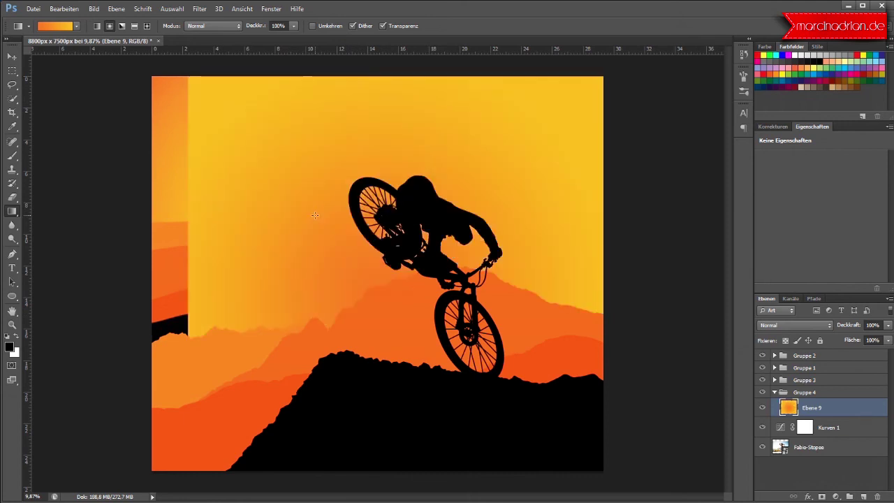
{"action": "left_click", "coordinate": [64, 9]}
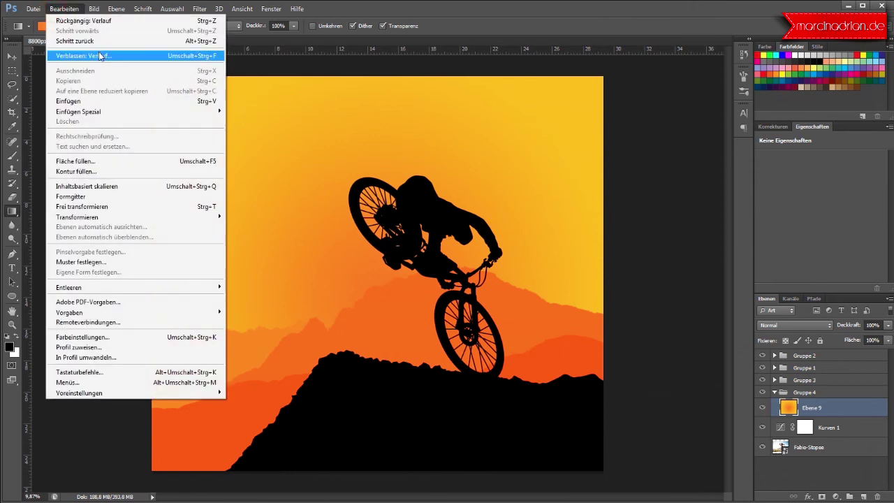
{"action": "left_click", "coordinate": [91, 20]}
Enable Reverse and drag a radial gradient from behind the rider toward the top-left
{"action": "left_click", "coordinate": [313, 26]}
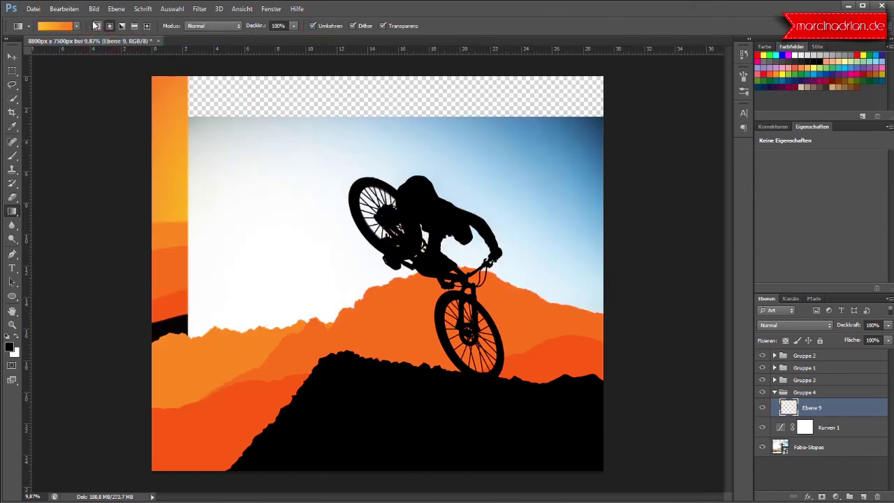
{"action": "mouse_move", "coordinate": [391, 288]}
{"action": "left_mouse_down"}
{"action": "mouse_move", "coordinate": [154, 80]}
{"action": "mouse_move", "coordinate": [193, 112]}
{"action": "left_mouse_up"}
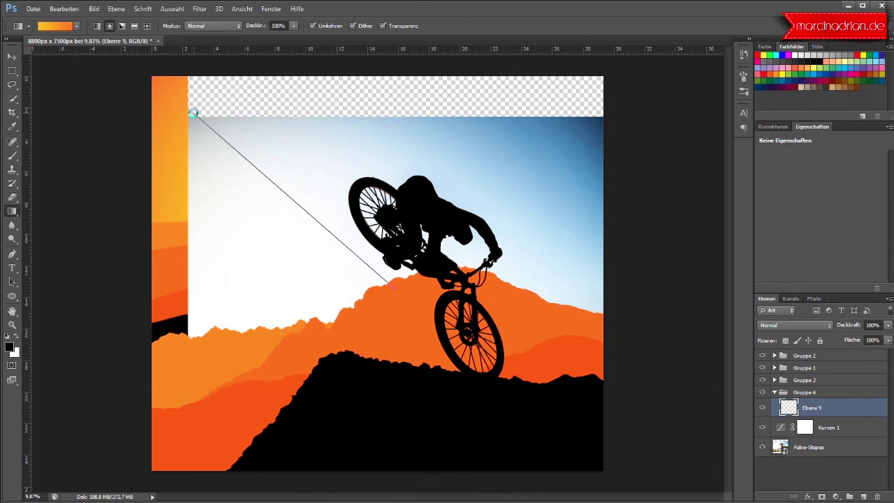
{"action": "left_click_drag", "start_coordinate": [193, 113], "coordinate": [391, 283]}
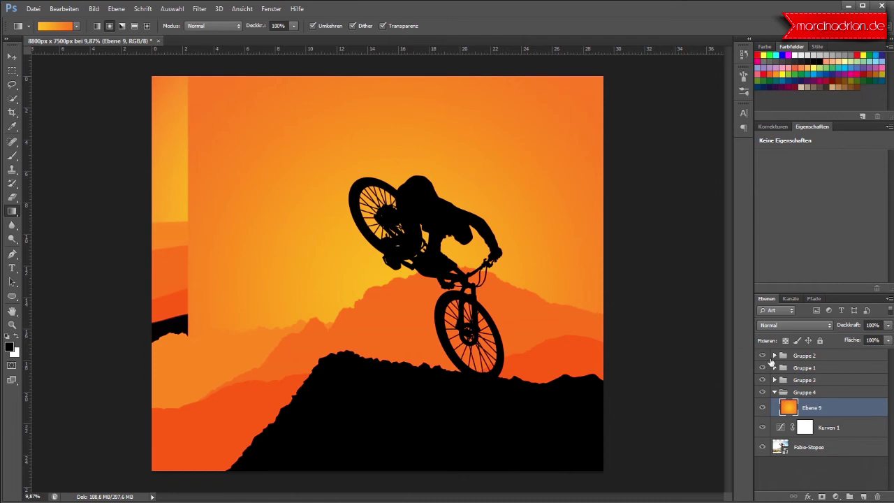
{"action": "left_click", "coordinate": [763, 368]}
{"action": "left_click", "coordinate": [763, 368]}
{"action": "left_click", "coordinate": [774, 392]}
Hide the smart object layer in Gruppe 3 to remove the left light strip
{"action": "left_click", "coordinate": [773, 392]}
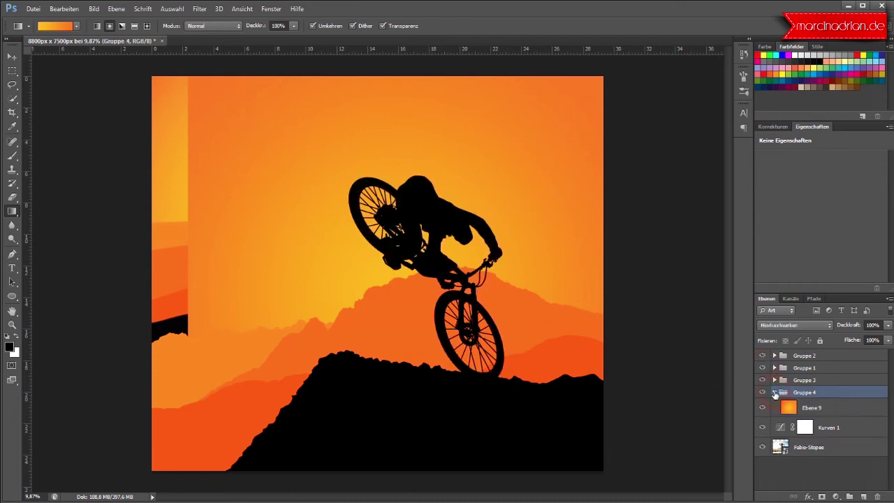
{"action": "left_click", "coordinate": [774, 379]}
{"action": "scroll", "coordinate": [781, 439], "scroll_direction": "down", "scroll_amount": 1}
{"action": "left_click", "coordinate": [762, 458]}
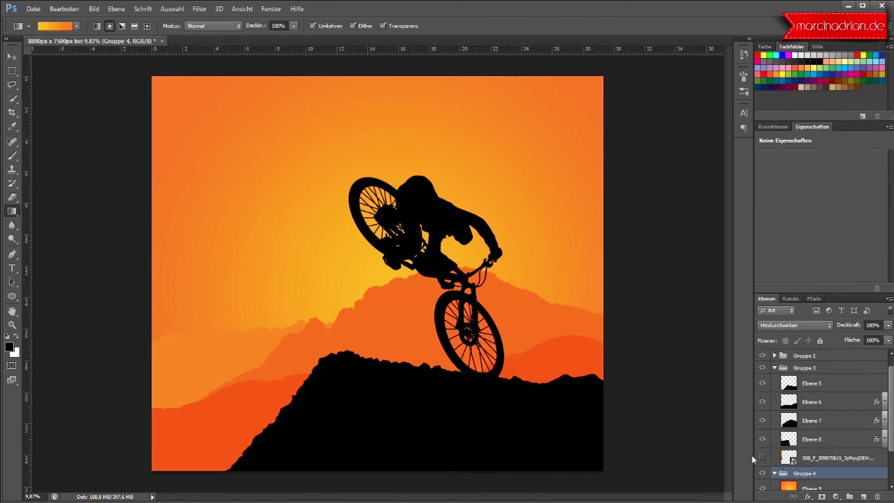
{"action": "left_click", "coordinate": [774, 367]}
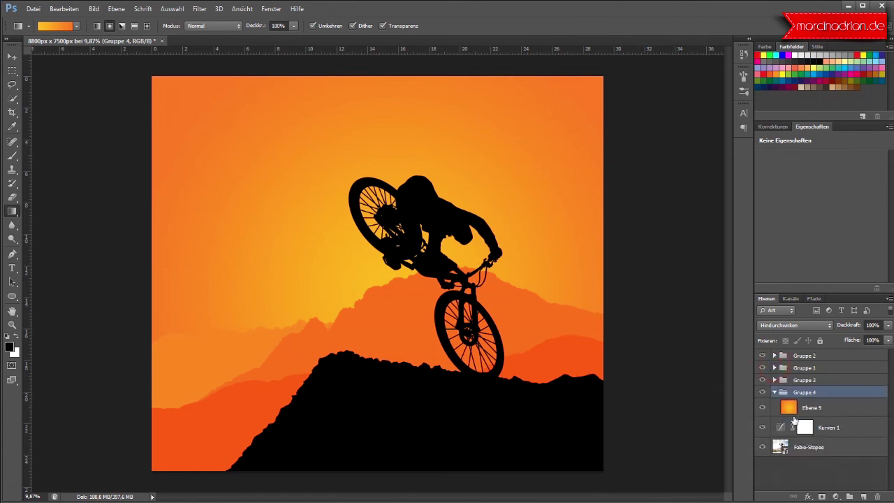
Refill Ebene 9 with a linear gradient from the mountains upward, then add Ebene 10
{"action": "left_click", "coordinate": [791, 410]}
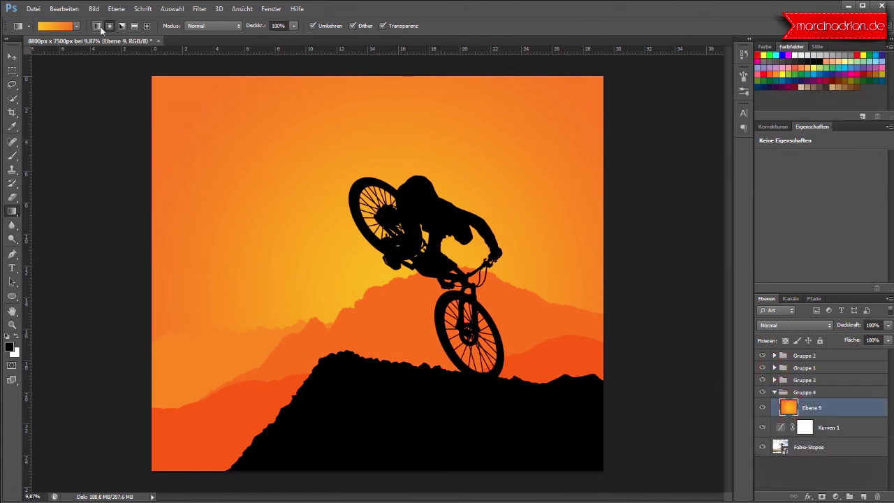
{"action": "left_click", "coordinate": [95, 28]}
{"action": "left_click_drag", "start_coordinate": [395, 334], "coordinate": [382, 83]}
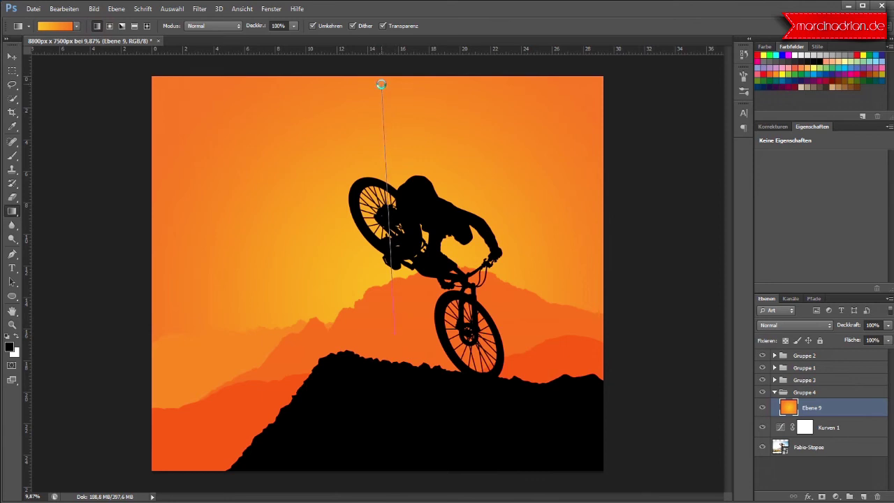
{"action": "left_click_drag", "start_coordinate": [381, 84], "coordinate": [381, 83]}
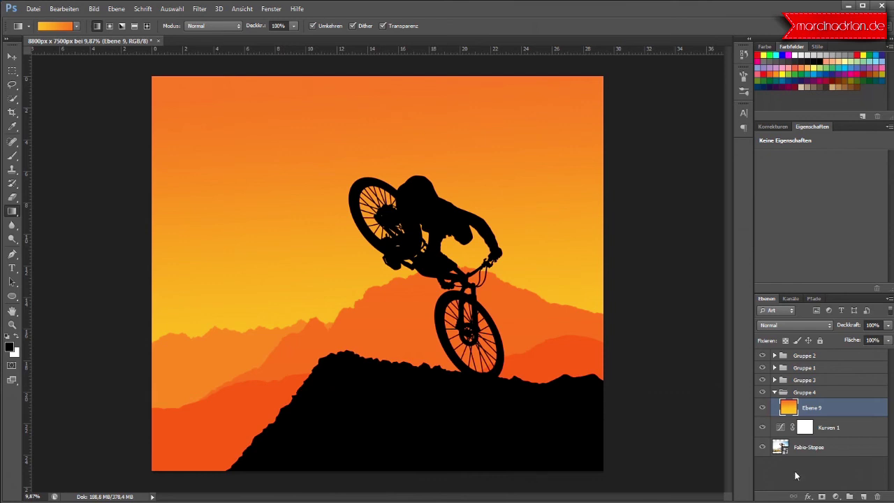
{"action": "left_click", "coordinate": [863, 496]}
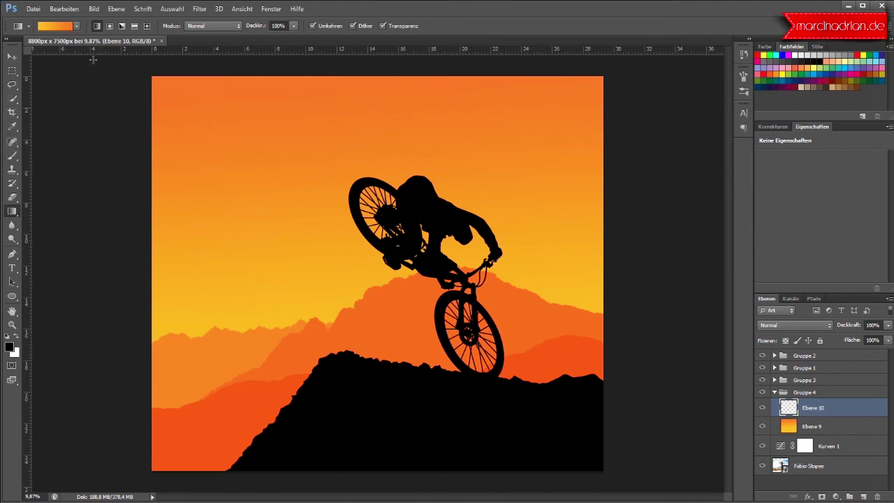
Draw a reversed radial glow on Ebene 10 centred behind the rider
{"action": "left_click", "coordinate": [109, 25]}
{"action": "left_click_drag", "start_coordinate": [402, 280], "coordinate": [381, 113]}
{"action": "mouse_move", "coordinate": [381, 114]}
{"action": "left_mouse_down"}
{"action": "mouse_move", "coordinate": [315, 92]}
{"action": "mouse_move", "coordinate": [159, 100]}
{"action": "mouse_move", "coordinate": [153, 77]}
{"action": "mouse_move", "coordinate": [158, 83]}
{"action": "left_mouse_up"}
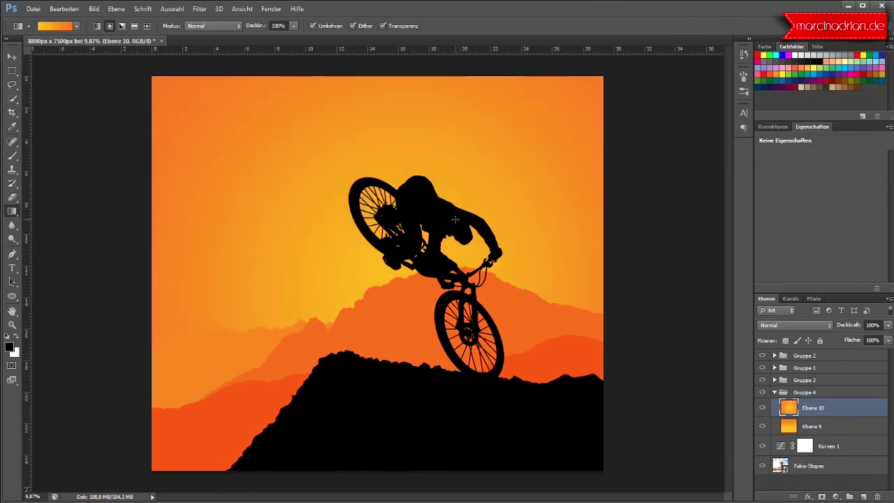
{"action": "left_click", "coordinate": [313, 27]}
{"action": "left_click_drag", "start_coordinate": [398, 296], "coordinate": [340, 78]}
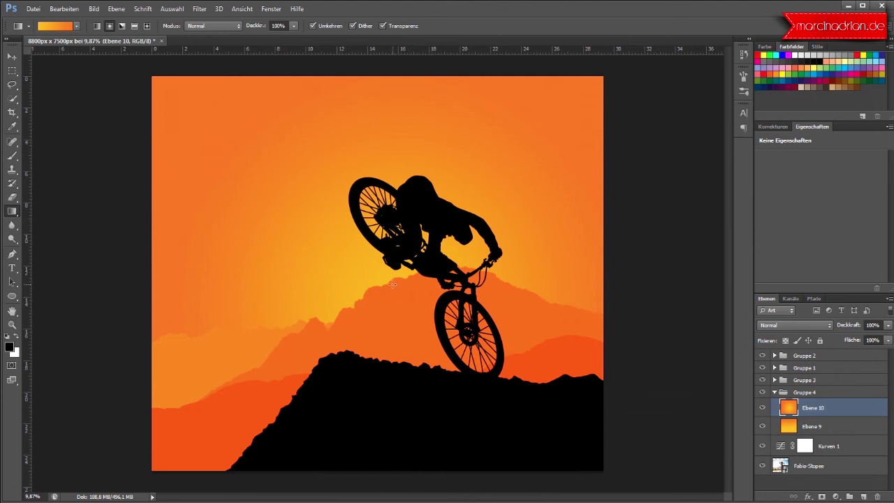
{"action": "mouse_move", "coordinate": [392, 283]}
{"action": "left_mouse_down"}
{"action": "mouse_move", "coordinate": [255, 85]}
{"action": "mouse_move", "coordinate": [234, 76]}
{"action": "left_mouse_up"}
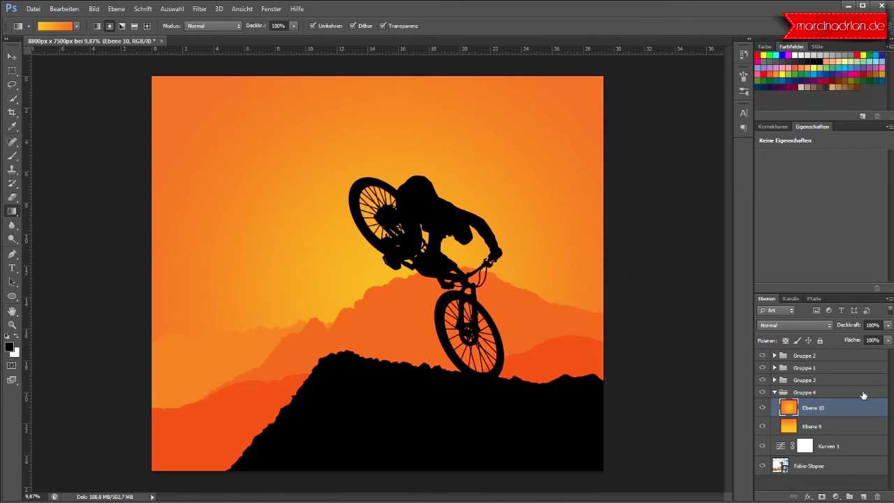
Blend Ebene 10 as Ineinanderkopieren at 57% opacity, then add empty Ebene 11
{"action": "left_click", "coordinate": [778, 327]}
{"action": "left_click", "coordinate": [773, 180]}
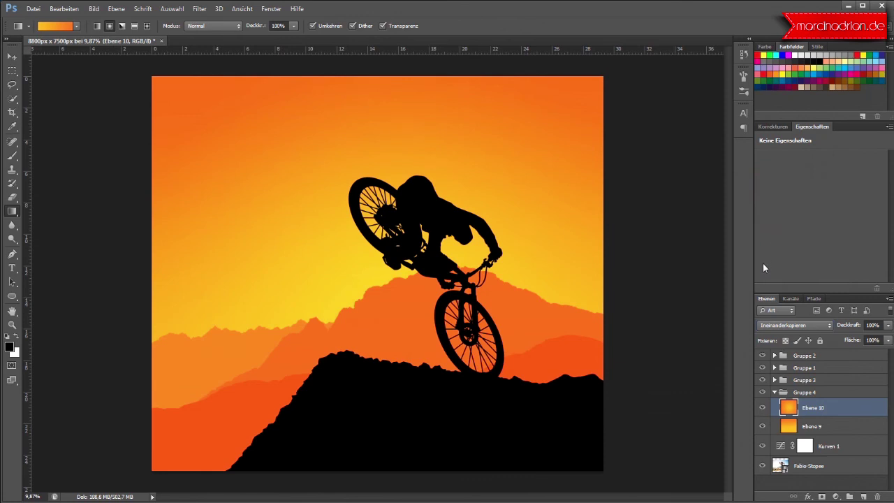
{"action": "left_click", "coordinate": [762, 407]}
{"action": "left_click", "coordinate": [761, 407]}
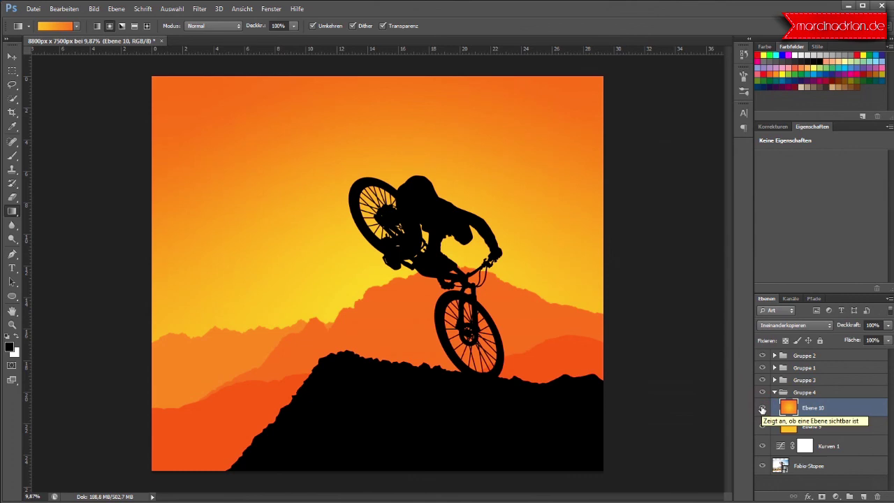
{"action": "left_click", "coordinate": [887, 325]}
{"action": "left_click_drag", "start_coordinate": [886, 334], "coordinate": [866, 343]}
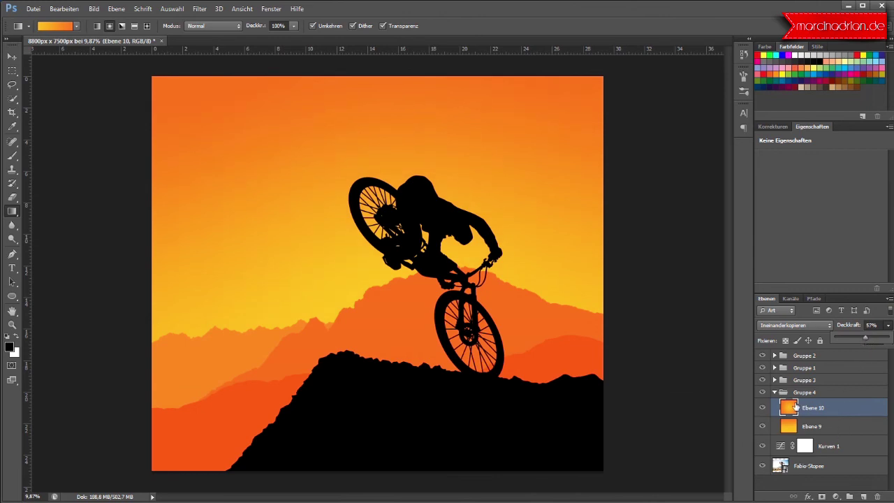
{"action": "left_click", "coordinate": [864, 495]}
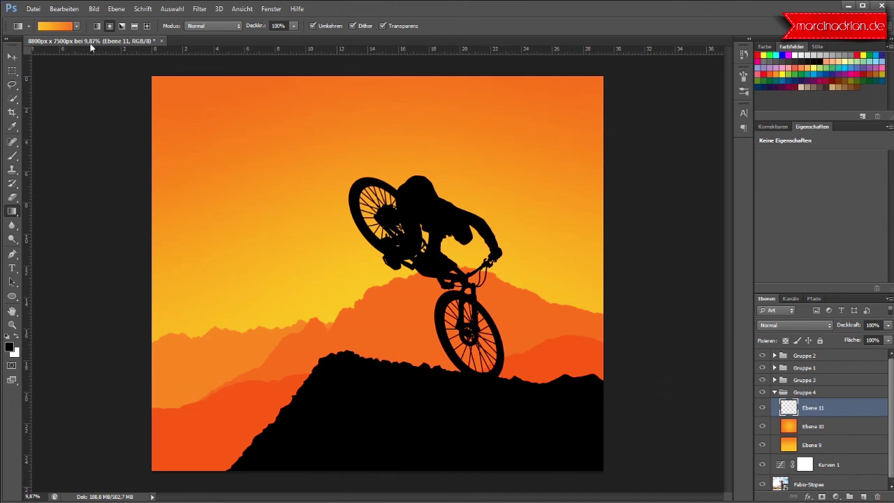
Save the gradient as a preset, make its end stop white, and drag a radial glow behind the rider
{"action": "left_click", "coordinate": [56, 26]}
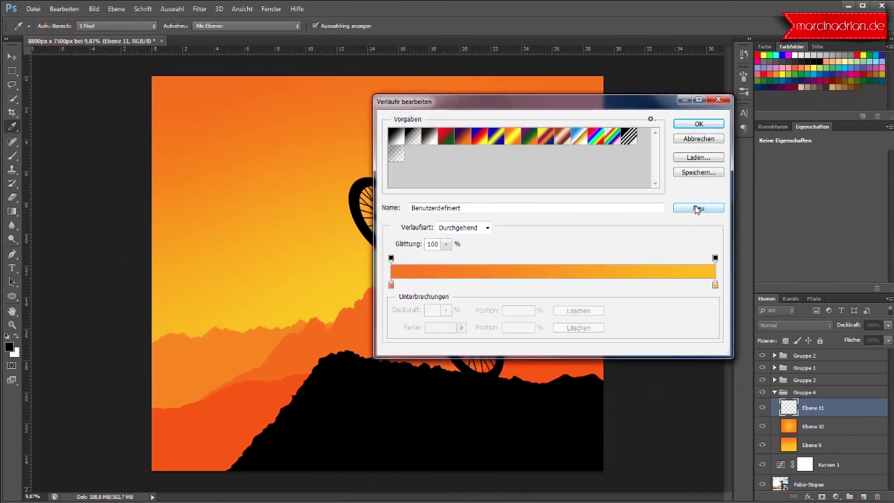
{"action": "left_click", "coordinate": [697, 209]}
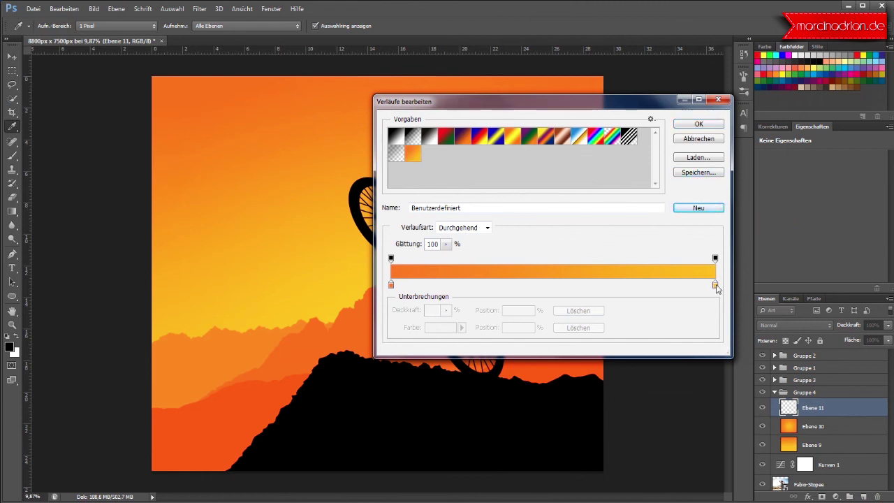
{"action": "left_click", "coordinate": [715, 284]}
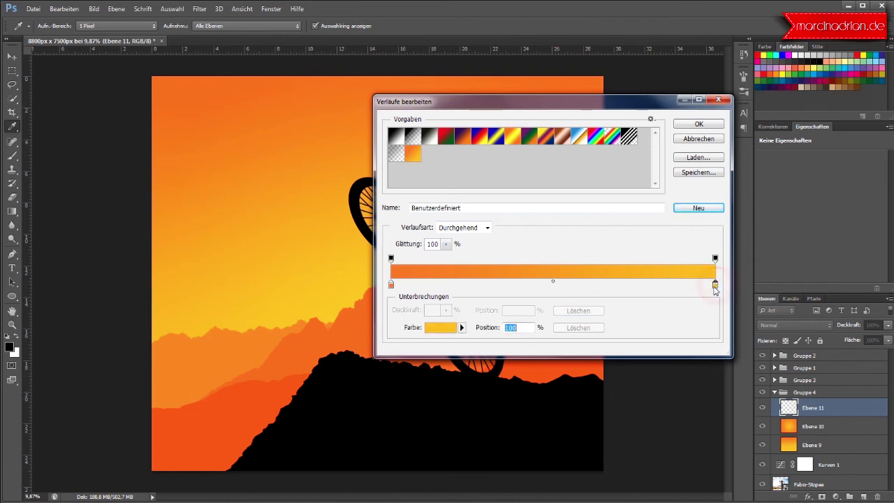
{"action": "left_click", "coordinate": [446, 327]}
{"action": "left_click_drag", "start_coordinate": [459, 157], "coordinate": [354, 152]}
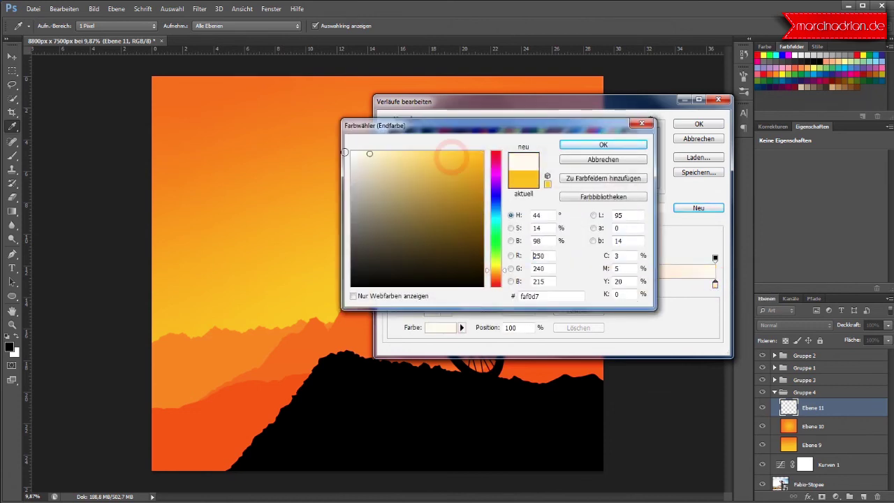
{"action": "left_click", "coordinate": [621, 145]}
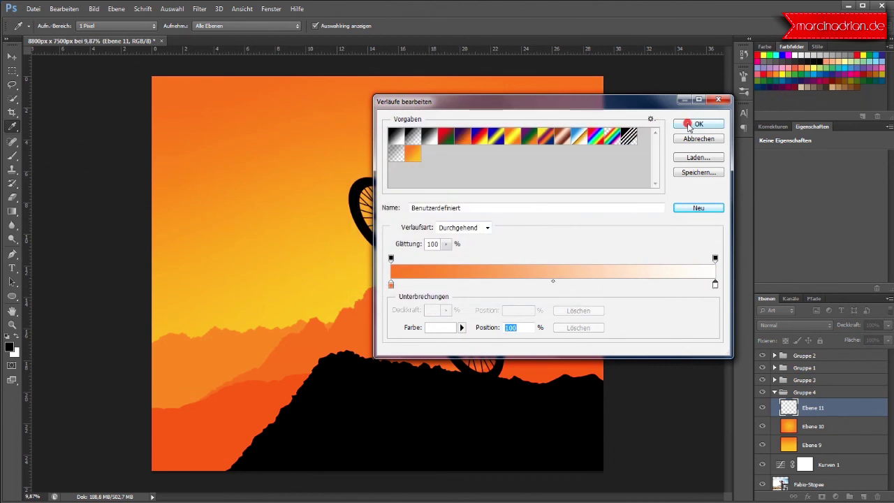
{"action": "left_click", "coordinate": [698, 123]}
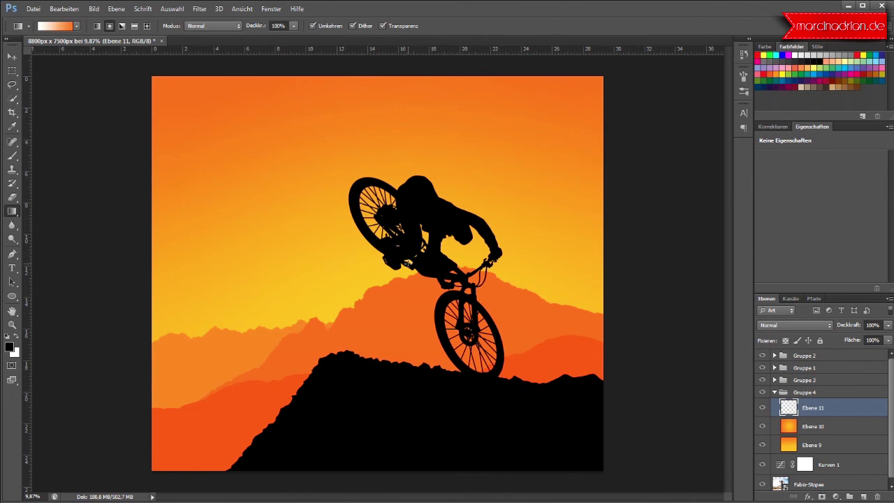
{"action": "left_click_drag", "start_coordinate": [405, 268], "coordinate": [296, 143]}
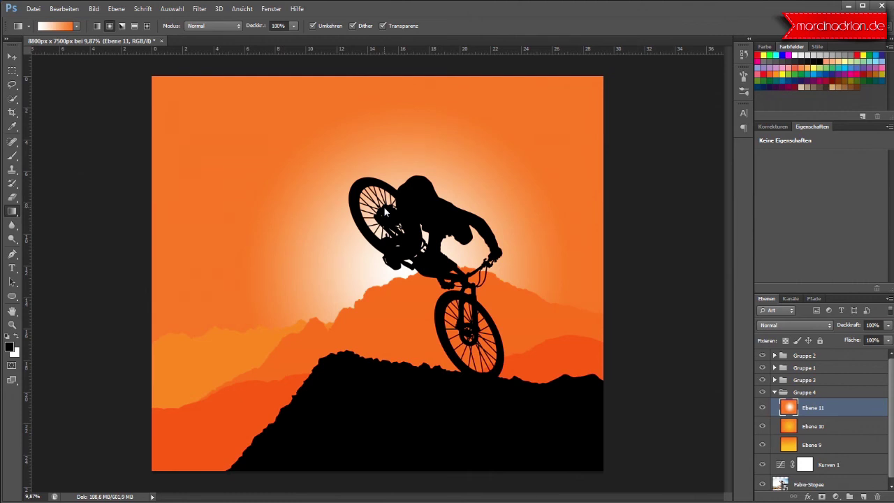
Load the saved orange-to-yellow preset and set its start stop to white
{"action": "left_click", "coordinate": [42, 25]}
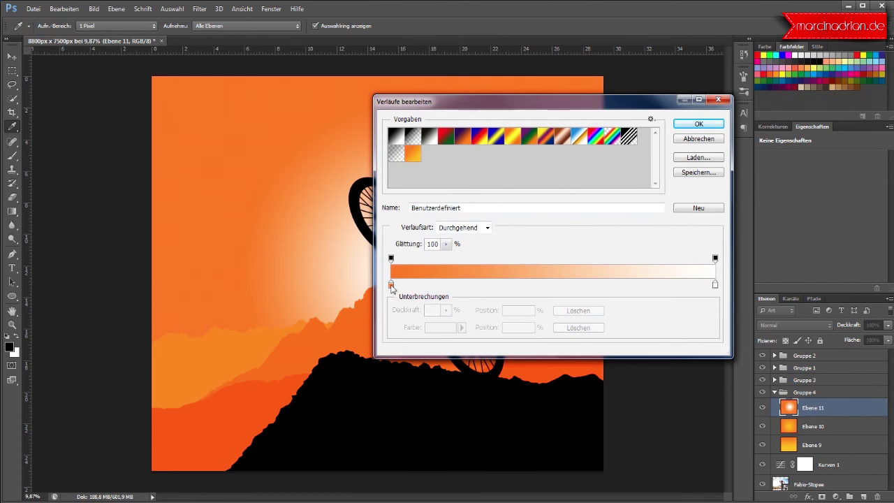
{"action": "left_click", "coordinate": [412, 153]}
{"action": "left_click", "coordinate": [391, 284]}
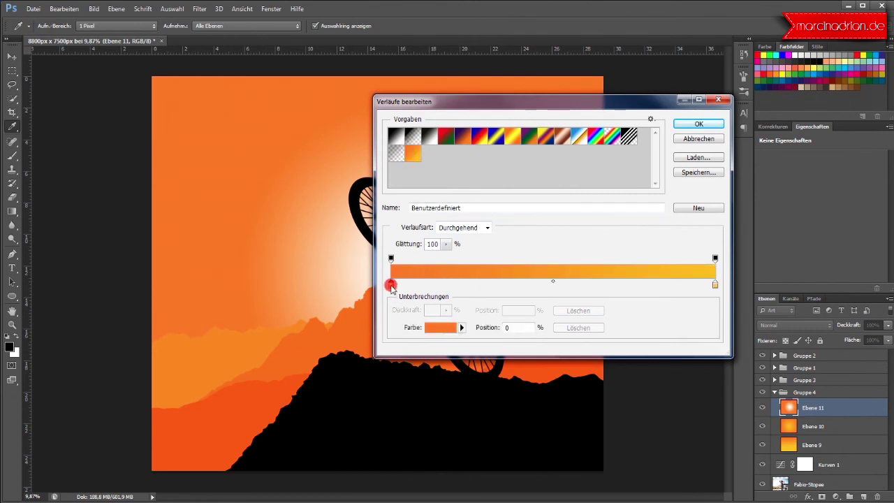
{"action": "left_click", "coordinate": [440, 327]}
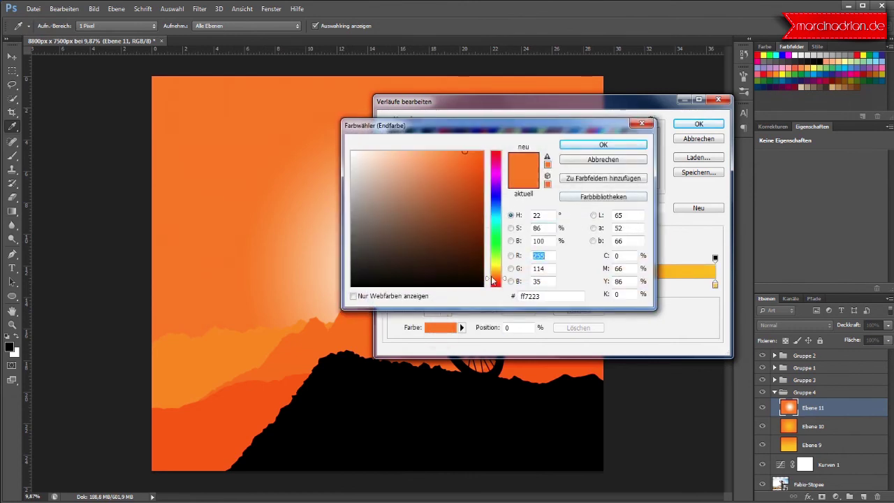
{"action": "left_click", "coordinate": [382, 174]}
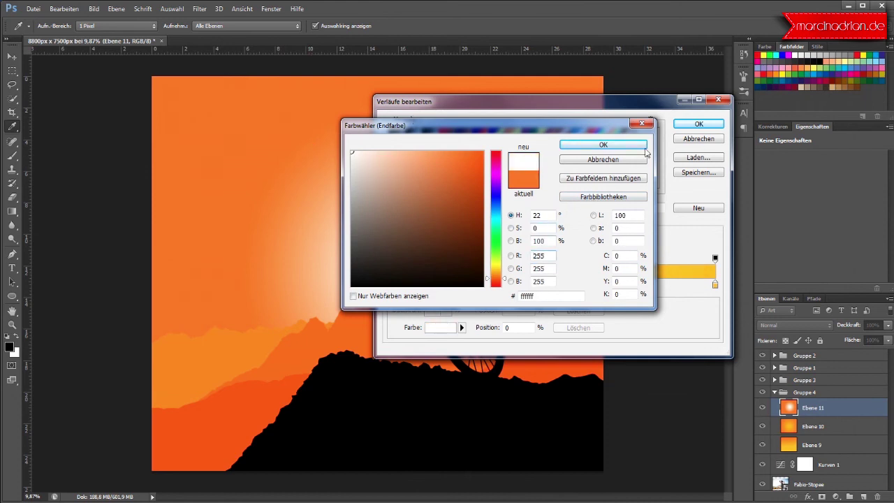
{"action": "left_click", "coordinate": [611, 144]}
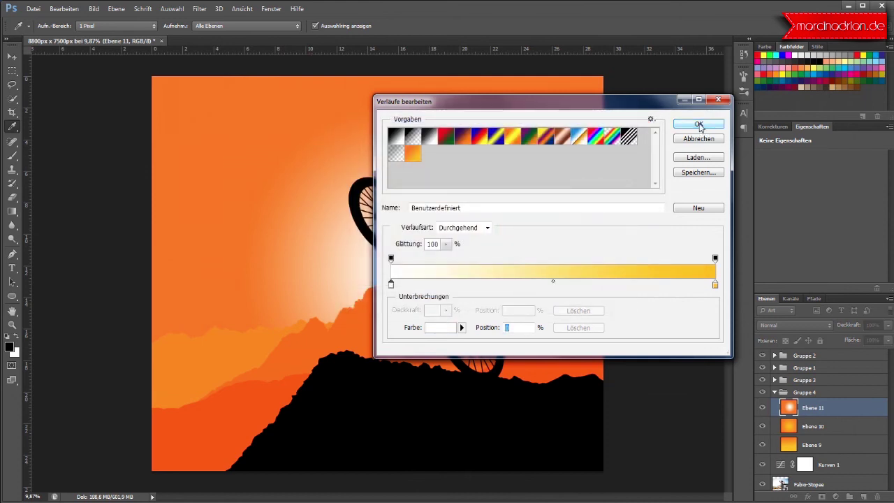
{"action": "left_click", "coordinate": [698, 124]}
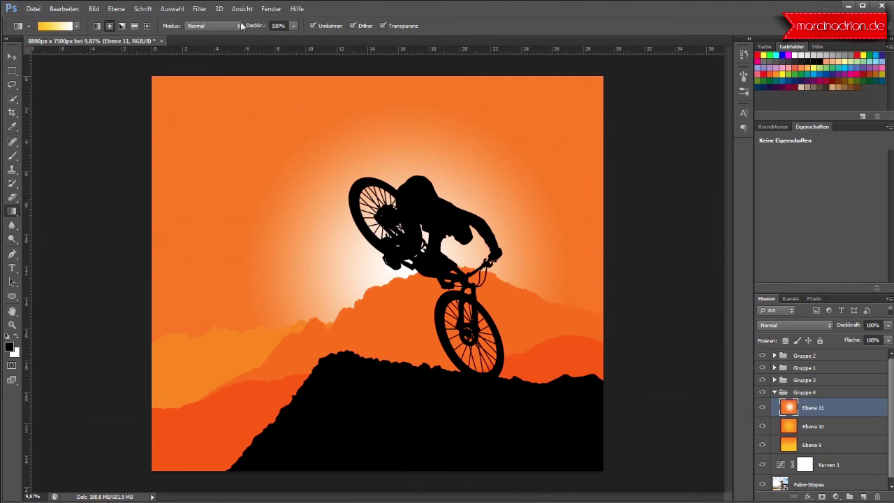
Untick Umkehren and redraw the white-to-yellow radial glow from behind the rider
{"action": "left_click", "coordinate": [313, 25]}
{"action": "left_click_drag", "start_coordinate": [403, 269], "coordinate": [312, 160]}
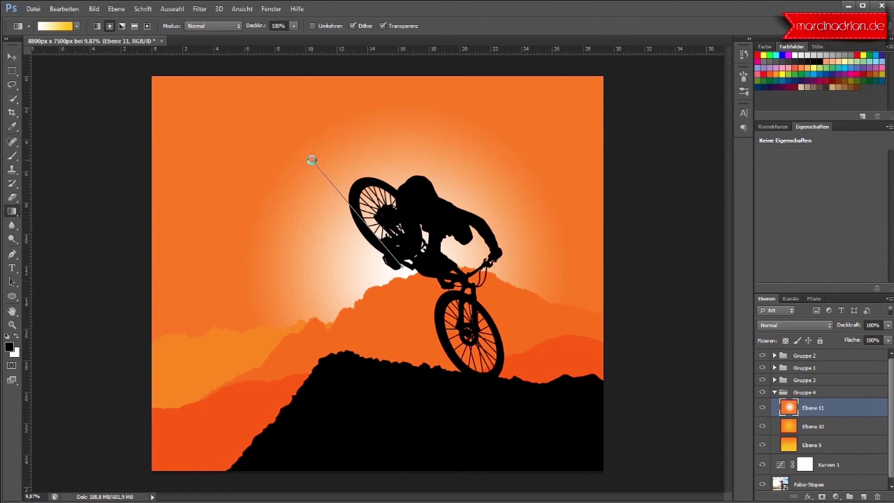
{"action": "left_click_drag", "start_coordinate": [311, 160], "coordinate": [311, 160]}
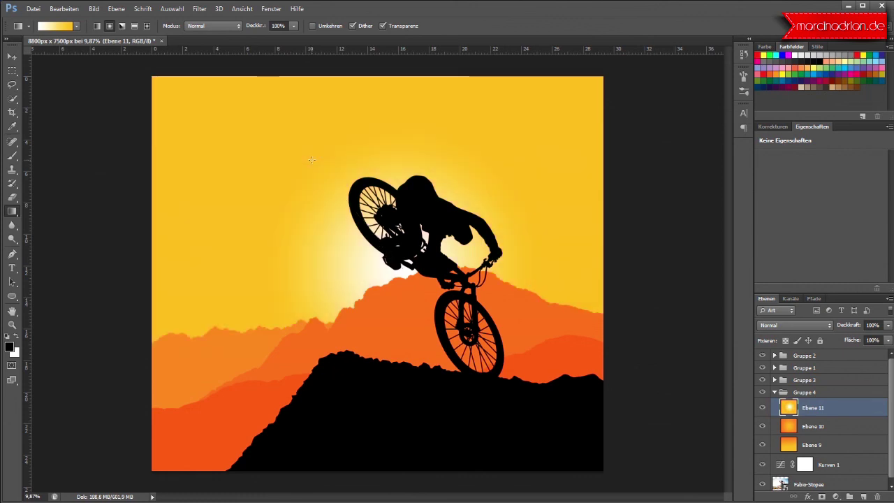
Cycle Ebene 11's blend modes to Lichtpunkt, toggling its visibility to compare
{"action": "left_click", "coordinate": [788, 322]}
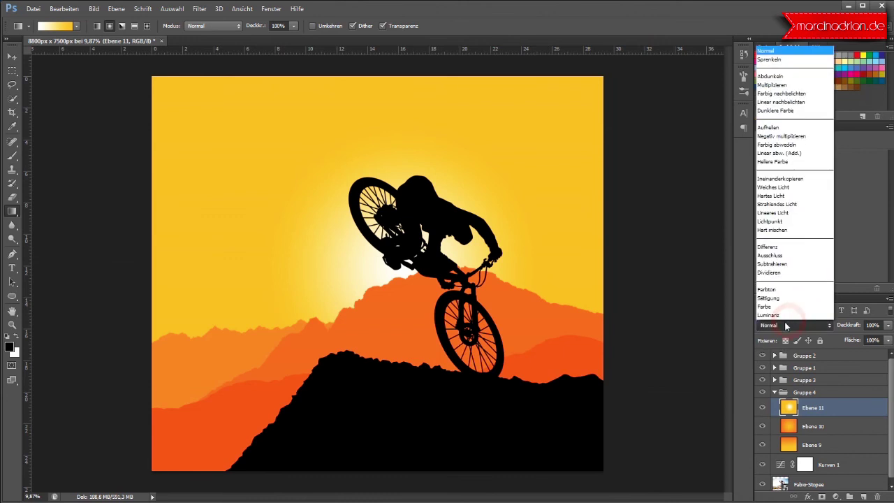
{"action": "left_click", "coordinate": [776, 314]}
{"action": "scroll", "coordinate": [775, 327], "scroll_direction": "down", "scroll_amount": 1}
{"action": "scroll", "coordinate": [775, 327], "scroll_direction": "up", "scroll_amount": 1}
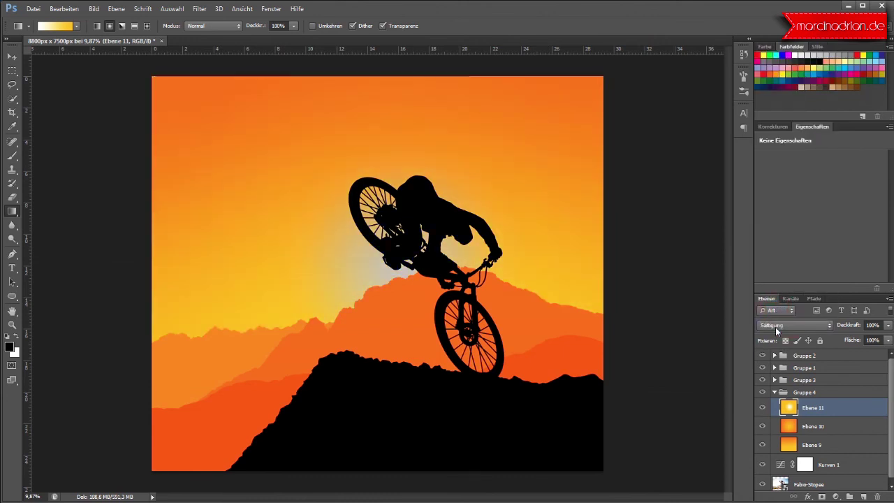
{"action": "scroll", "coordinate": [775, 326], "scroll_direction": "up", "scroll_amount": 2}
{"action": "scroll", "coordinate": [775, 327], "scroll_direction": "up", "scroll_amount": 1}
{"action": "scroll", "coordinate": [775, 327], "scroll_direction": "up", "scroll_amount": 1}
{"action": "scroll", "coordinate": [775, 326], "scroll_direction": "up", "scroll_amount": 1}
{"action": "scroll", "coordinate": [775, 327], "scroll_direction": "up", "scroll_amount": 1}
{"action": "scroll", "coordinate": [775, 326], "scroll_direction": "up", "scroll_amount": 1}
{"action": "scroll", "coordinate": [775, 327], "scroll_direction": "down", "scroll_amount": 1}
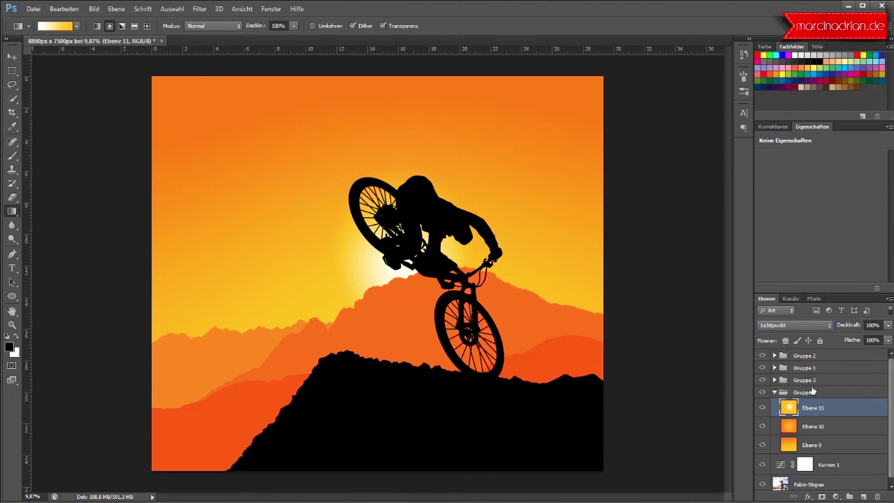
{"action": "left_click", "coordinate": [763, 408]}
{"action": "left_click", "coordinate": [763, 409]}
Add empty Ebene 12 and pick the Brush tool with white as foreground colour
{"action": "left_click", "coordinate": [864, 496]}
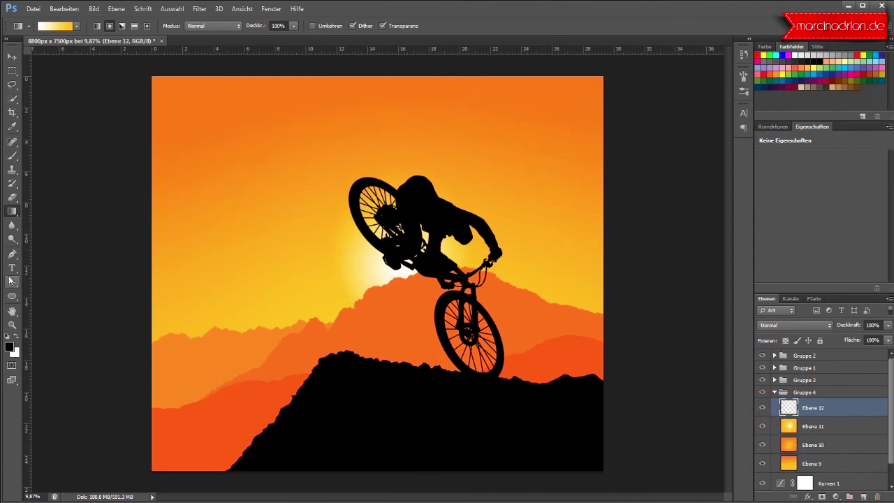
{"action": "left_click", "coordinate": [11, 156]}
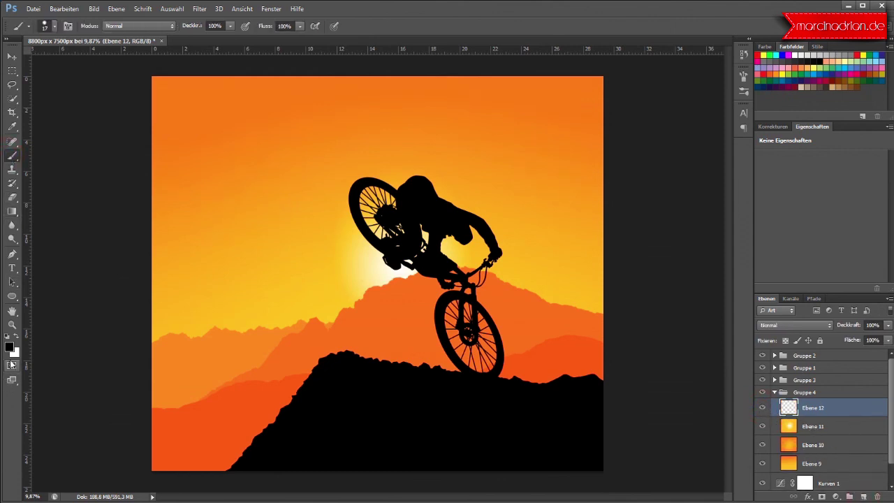
{"action": "left_click", "coordinate": [16, 339]}
Set the brush to 0% hardness and 2912 px size
{"action": "right_click", "coordinate": [479, 285]}
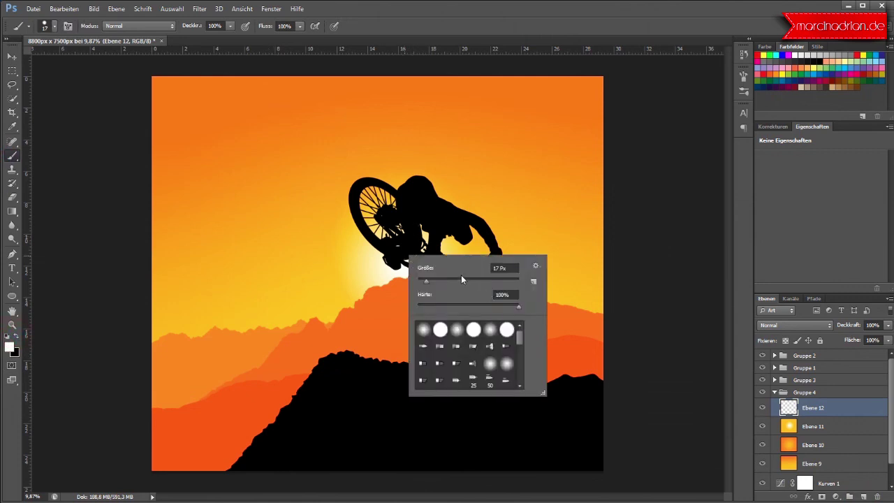
{"action": "left_click_drag", "start_coordinate": [620, 399], "coordinate": [691, 417]}
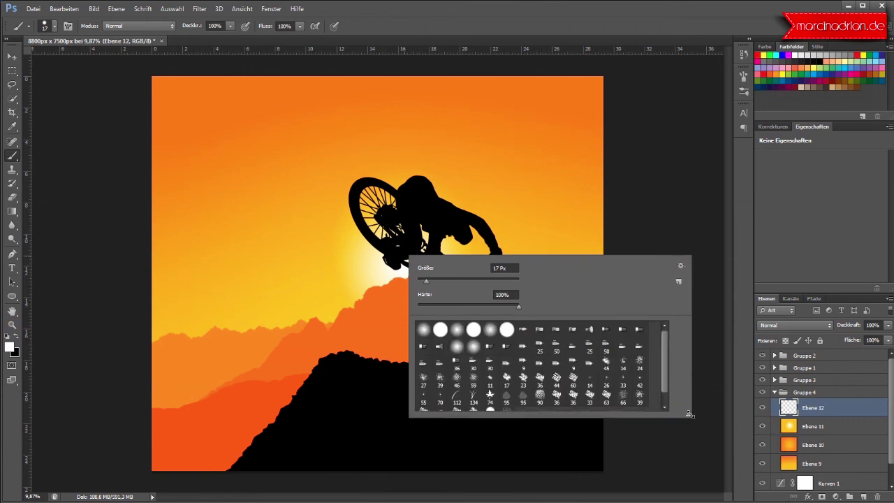
{"action": "left_click_drag", "start_coordinate": [482, 307], "coordinate": [381, 310]}
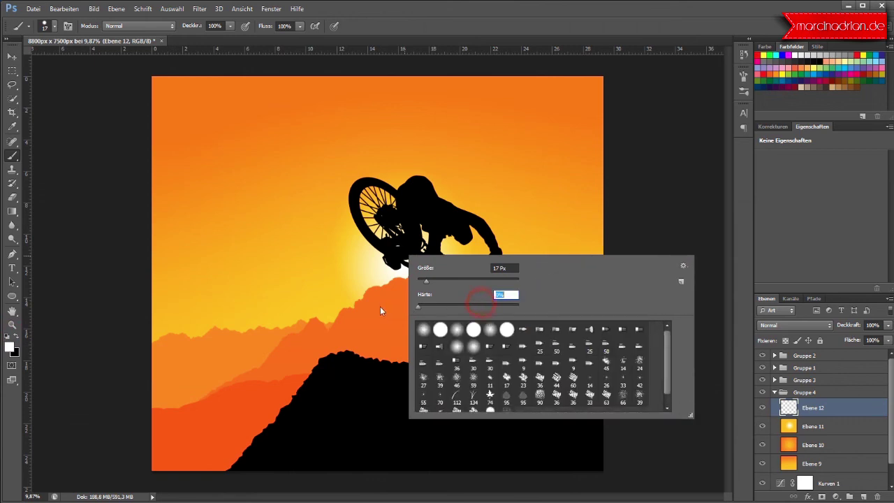
{"action": "left_click", "coordinate": [449, 279]}
{"action": "left_click_drag", "start_coordinate": [464, 280], "coordinate": [515, 281]}
{"action": "left_click", "coordinate": [618, 26]}
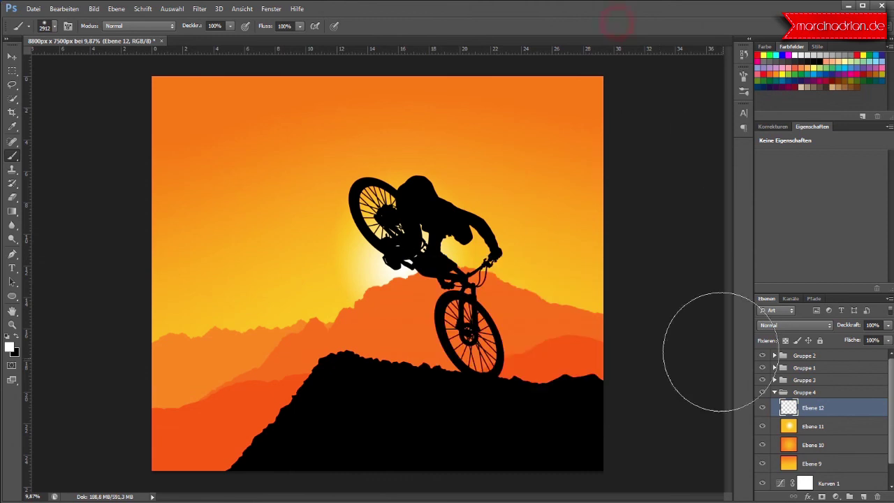
Place horizontal and vertical guides crossing at the sun behind the rider
{"action": "left_click", "coordinate": [810, 427]}
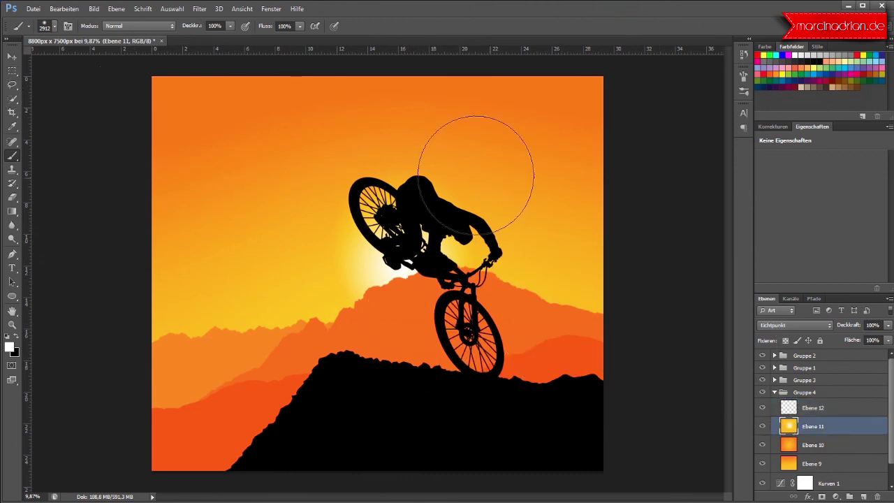
{"action": "left_click_drag", "start_coordinate": [432, 50], "coordinate": [455, 266]}
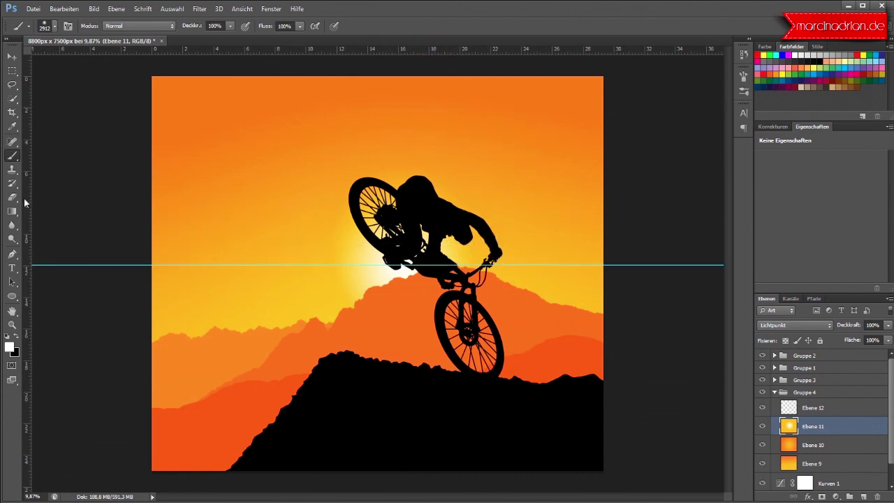
{"action": "mouse_move", "coordinate": [27, 201]}
{"action": "left_mouse_down"}
{"action": "mouse_move", "coordinate": [420, 201]}
{"action": "mouse_move", "coordinate": [404, 211]}
{"action": "left_mouse_up"}
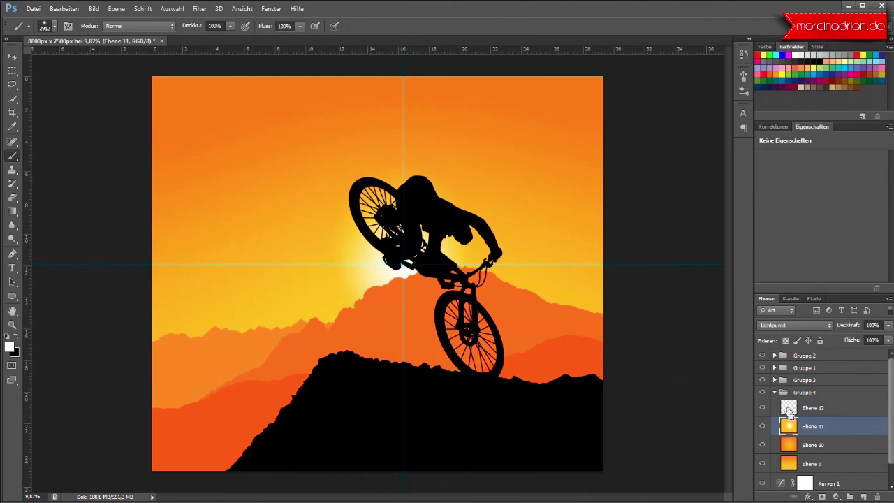
{"action": "left_click", "coordinate": [788, 412], "text": "ctrl"}
{"action": "left_click", "coordinate": [401, 193]}
Paint a soft white glow over the sun on Ebene 12
{"action": "left_click", "coordinate": [783, 409]}
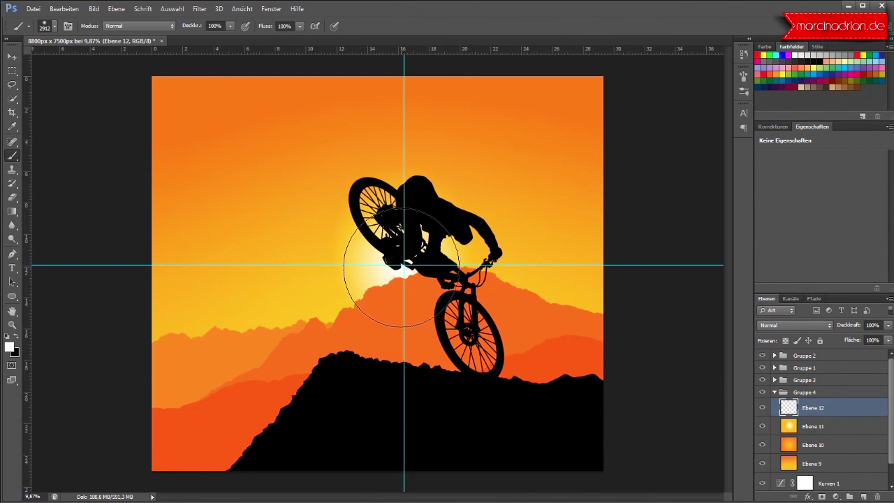
{"action": "left_click", "coordinate": [401, 267]}
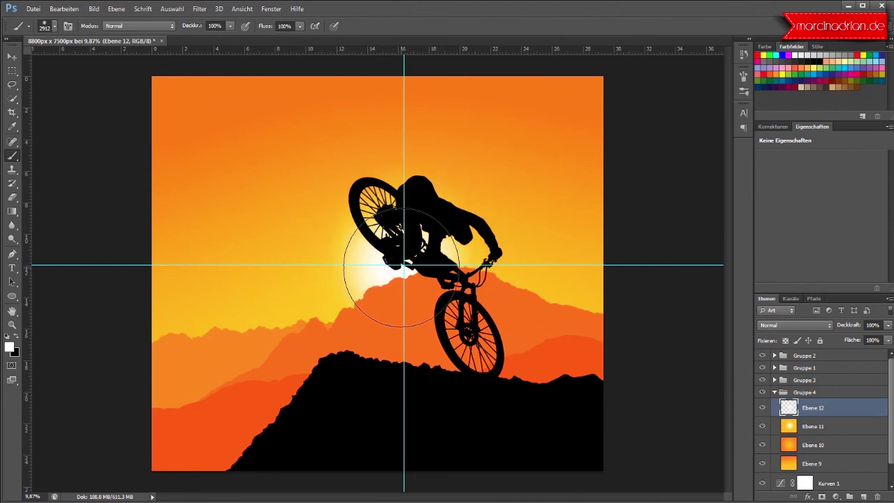
{"action": "right_click", "coordinate": [402, 267]}
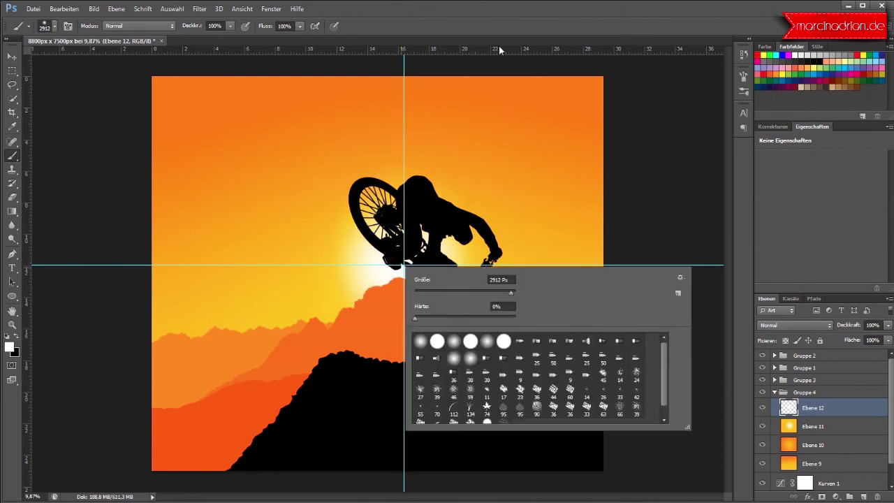
{"action": "left_click", "coordinate": [511, 27]}
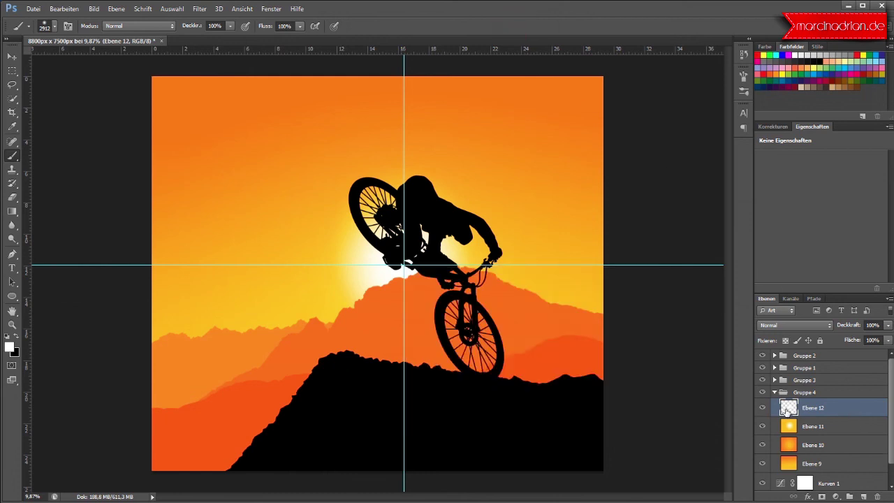
Move Ebene 12 out of Gruppe 4 to sit above Gruppe 3 at 59% opacity
{"action": "left_click_drag", "start_coordinate": [845, 407], "coordinate": [848, 389]}
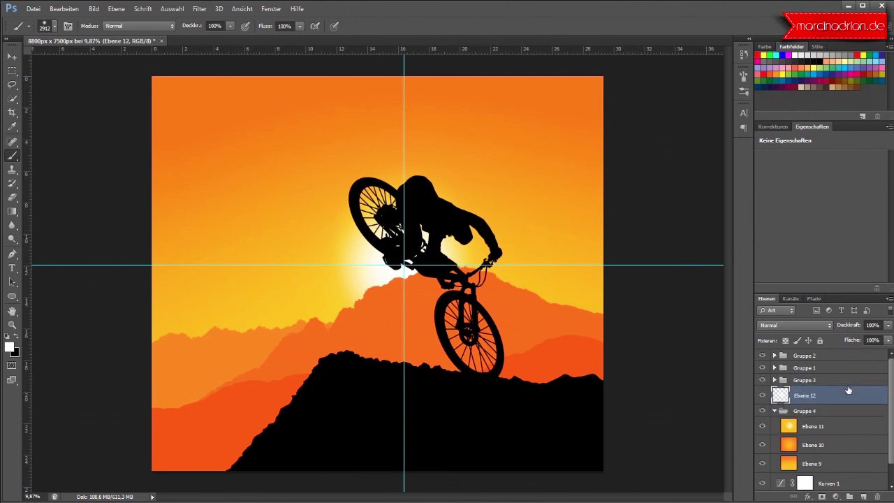
{"action": "left_click_drag", "start_coordinate": [847, 390], "coordinate": [851, 378]}
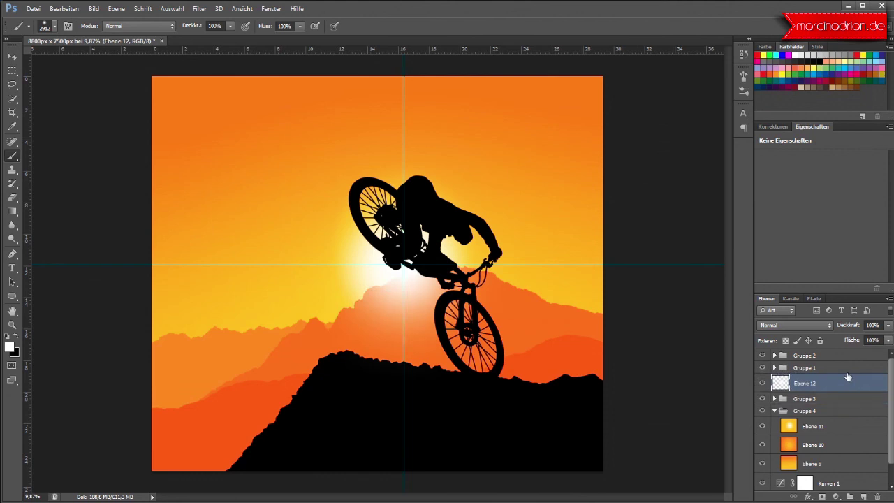
{"action": "left_click", "coordinate": [887, 325]}
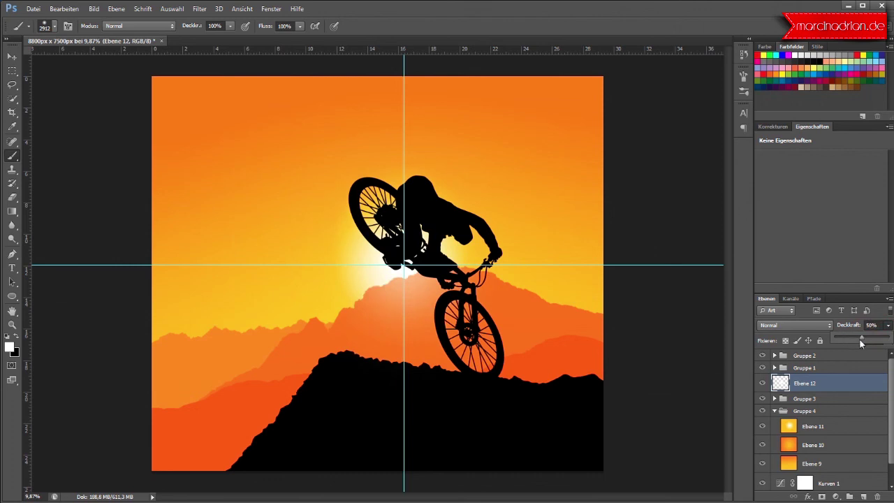
{"action": "left_click_drag", "start_coordinate": [872, 339], "coordinate": [868, 341]}
Scale the Ebene 12 sun glow to about 126% and shift it down and right
{"action": "left_click", "coordinate": [782, 384]}
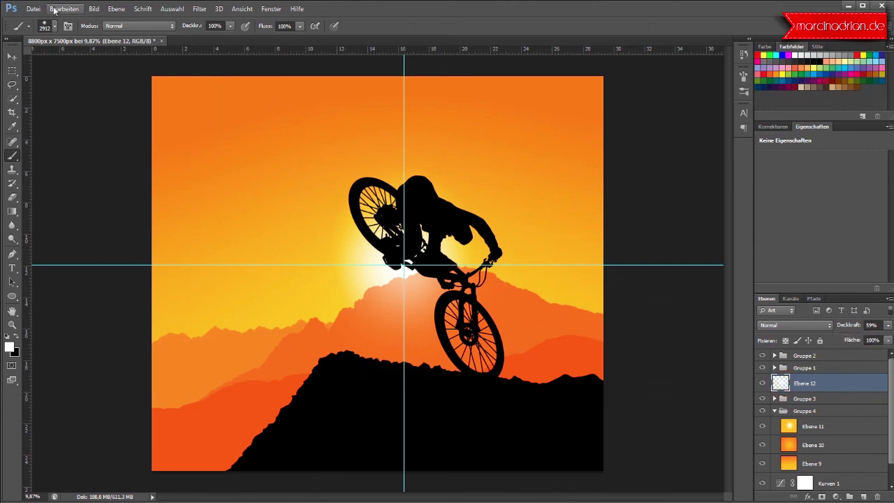
{"action": "left_click", "coordinate": [12, 56]}
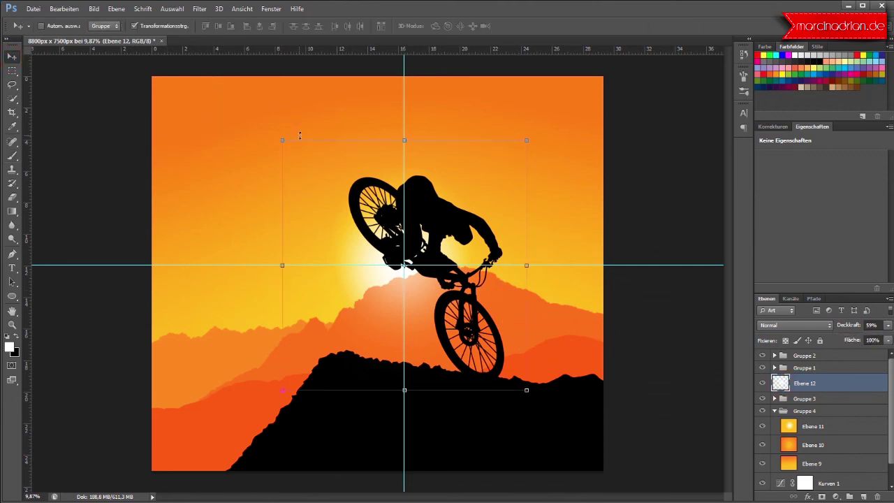
{"action": "left_click_drag", "start_coordinate": [282, 141], "coordinate": [199, 93]}
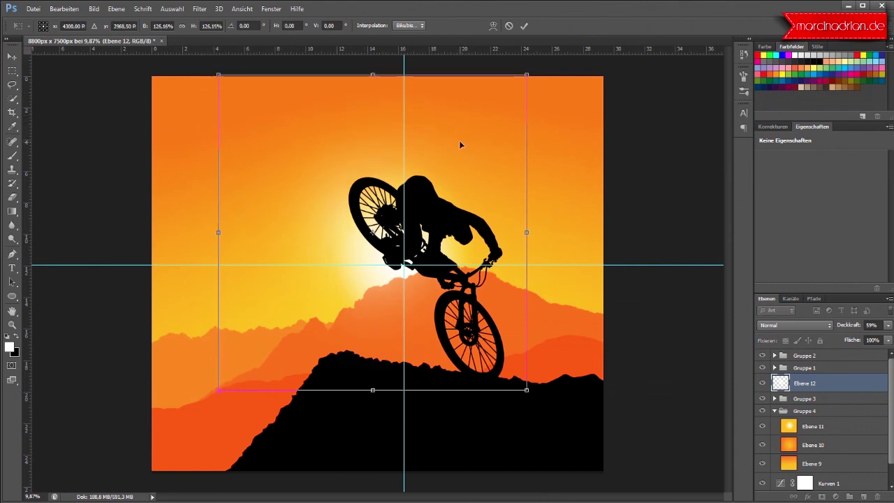
{"action": "left_click", "coordinate": [523, 26]}
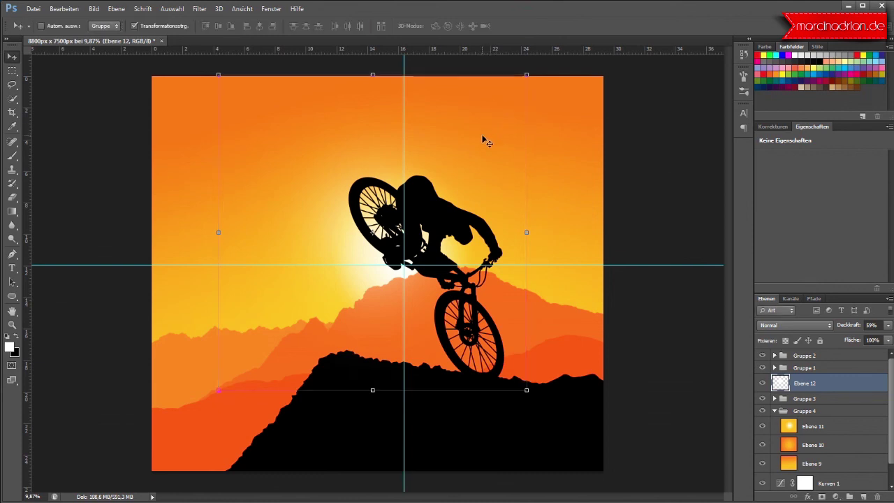
{"action": "left_click_drag", "start_coordinate": [456, 217], "coordinate": [488, 246]}
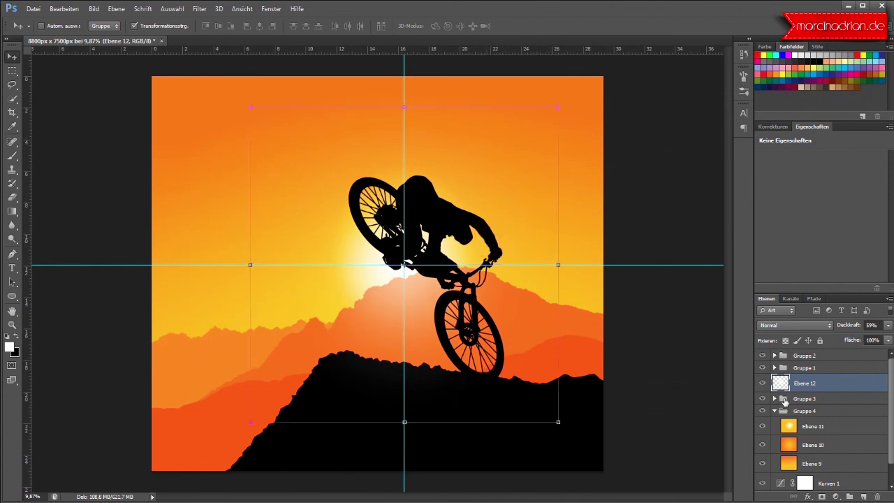
Lower the Ebene 12 glow's opacity to 55%
{"action": "left_click", "coordinate": [888, 326]}
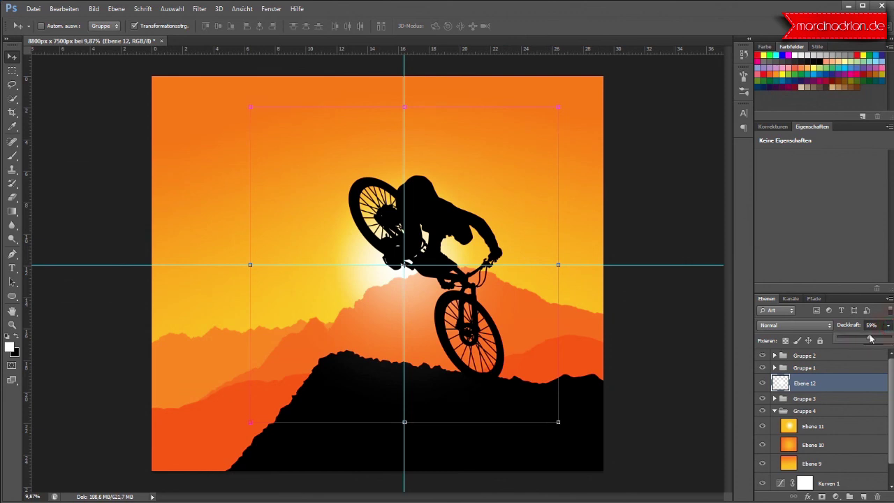
{"action": "left_click_drag", "start_coordinate": [859, 340], "coordinate": [877, 344]}
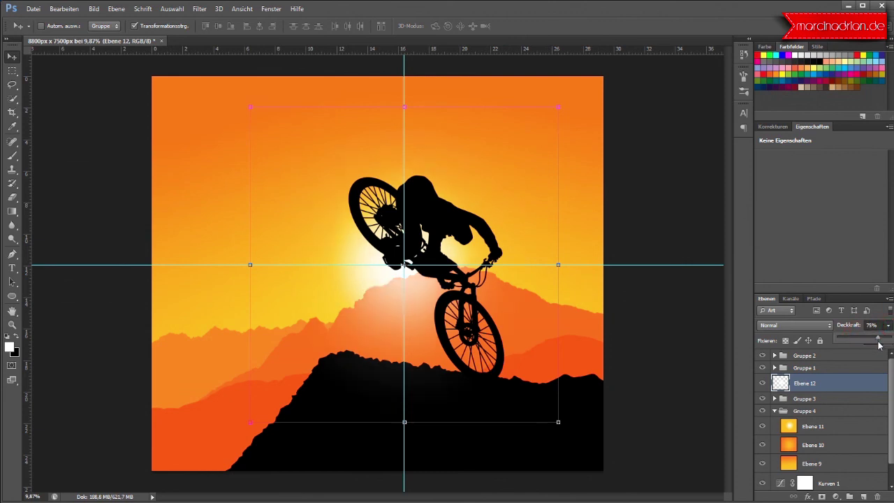
{"action": "left_click_drag", "start_coordinate": [868, 340], "coordinate": [868, 340]}
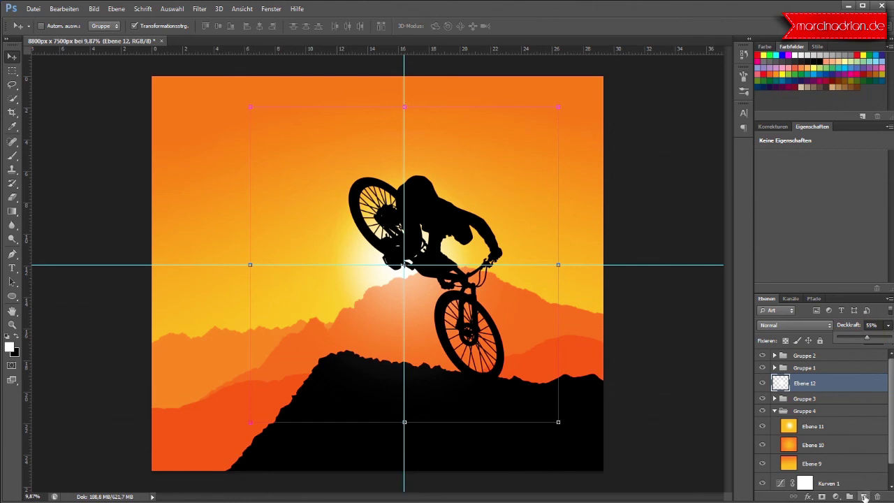
On a new layer Ebene 13, paint a soft white glow over the sun with a 2448 px brush
{"action": "left_click", "coordinate": [865, 496]}
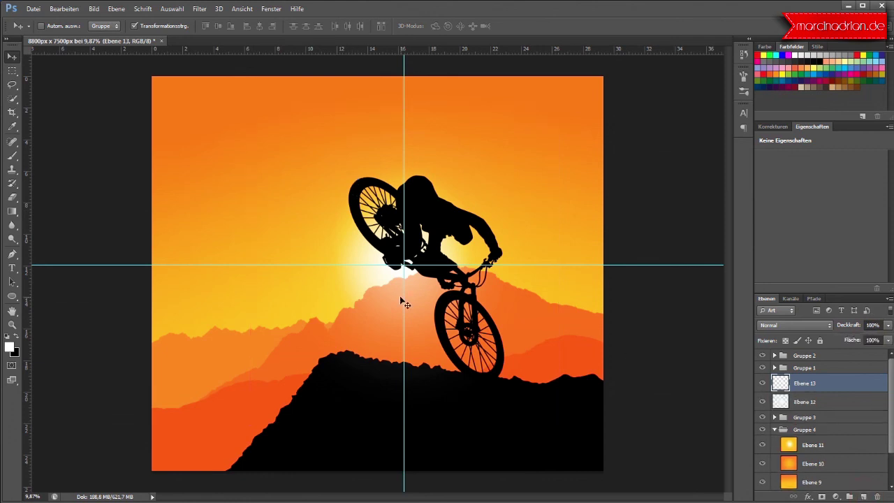
{"action": "key", "text": "b"}
{"action": "right_click", "coordinate": [362, 278]}
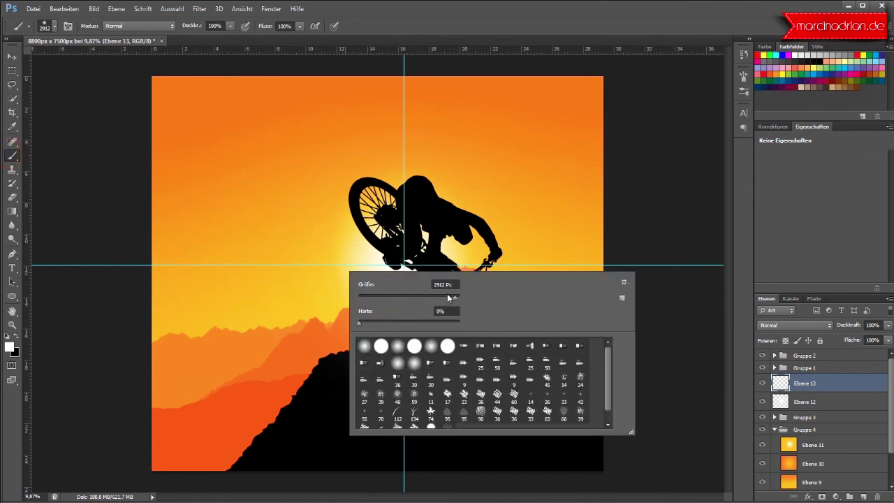
{"action": "left_click_drag", "start_coordinate": [448, 298], "coordinate": [442, 298]}
{"action": "key", "text": "Return"}
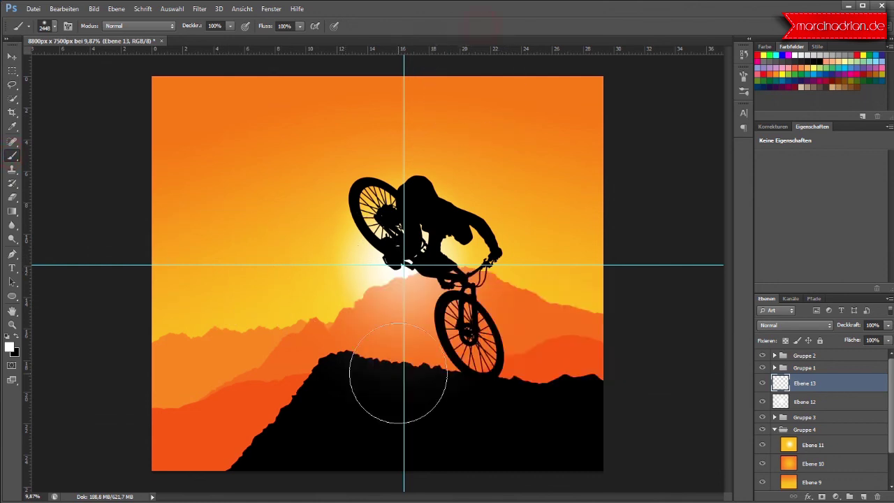
{"action": "left_click", "coordinate": [403, 264]}
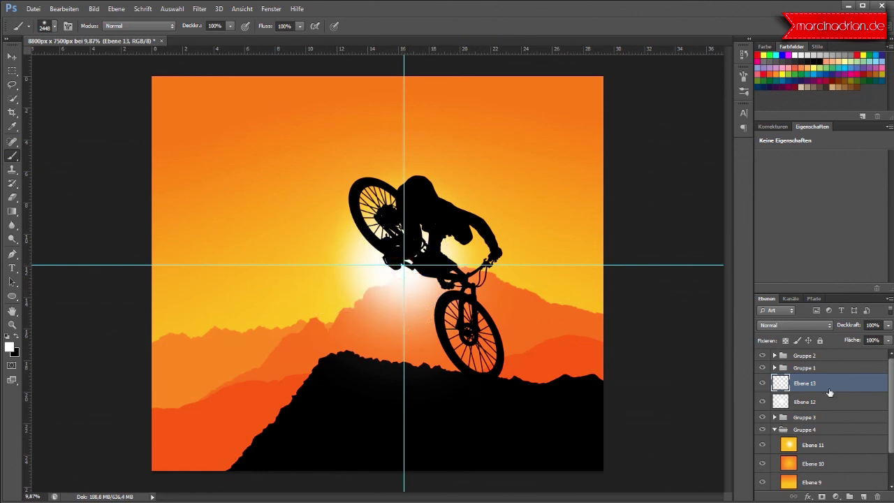
Try Ebene 13 at 51% opacity, then return it to 100%
{"action": "left_click", "coordinate": [887, 324]}
{"action": "left_click", "coordinate": [863, 341]}
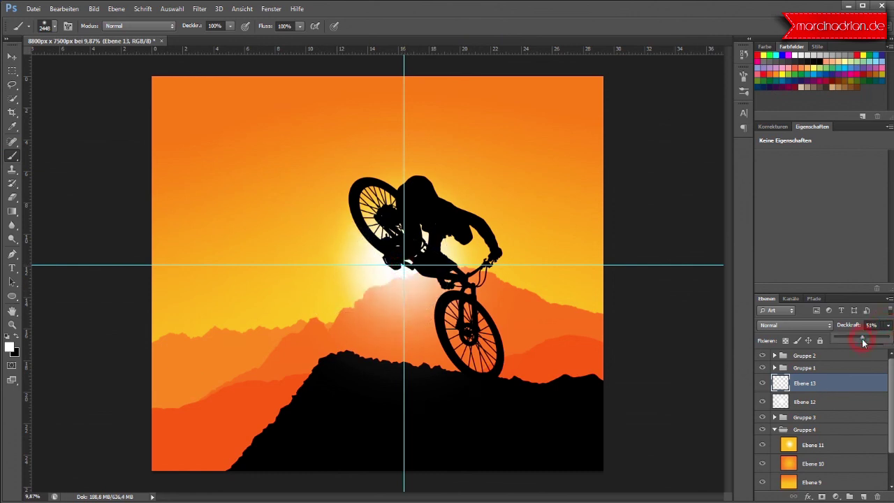
{"action": "left_click_drag", "start_coordinate": [862, 339], "coordinate": [890, 341]}
Shrink the Ebene 13 glow to about 79.36% and nudge it up-left onto the guides
{"action": "left_click", "coordinate": [11, 56]}
{"action": "left_click_drag", "start_coordinate": [301, 160], "coordinate": [342, 201]}
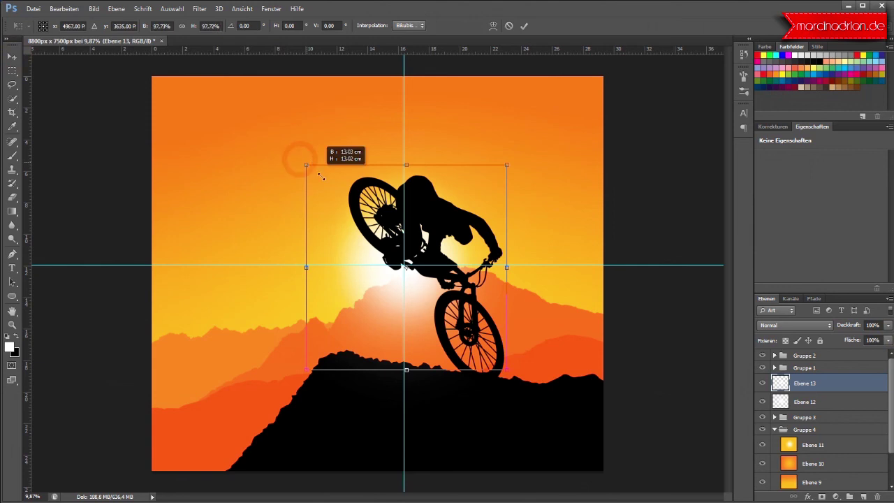
{"action": "left_click_drag", "start_coordinate": [461, 324], "coordinate": [440, 303]}
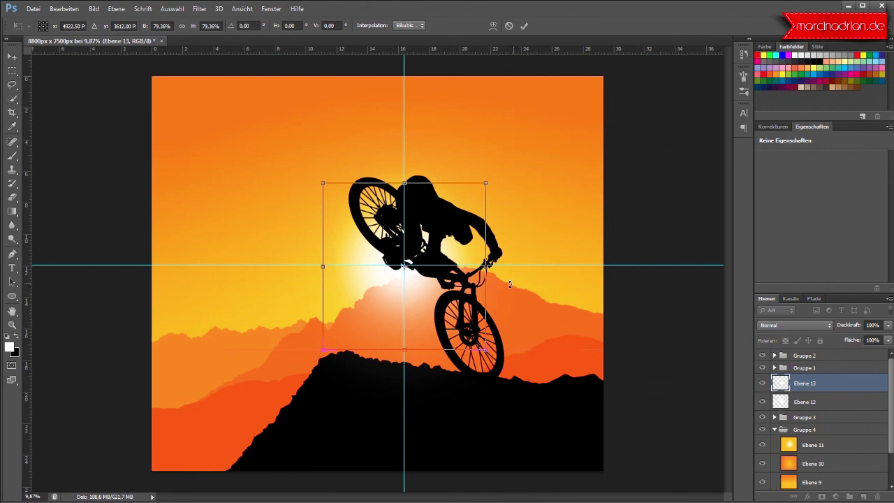
{"action": "left_click", "coordinate": [523, 25]}
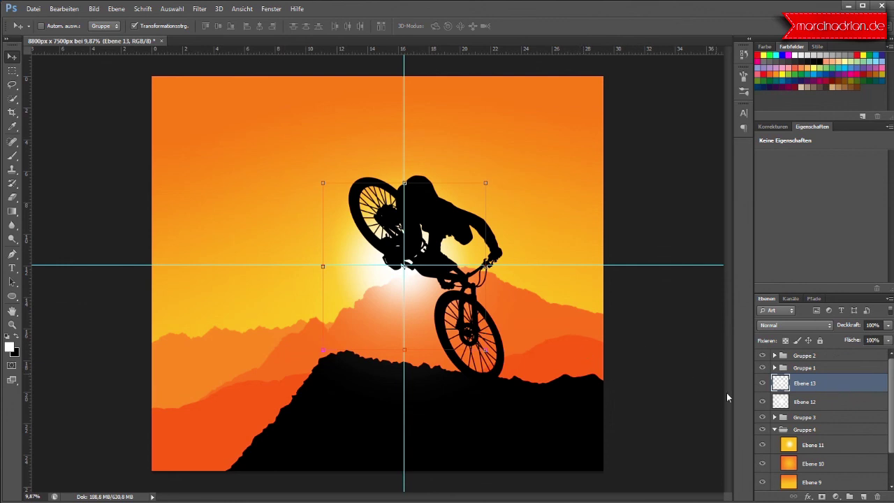
{"action": "left_click", "coordinate": [762, 384]}
{"action": "left_click", "coordinate": [762, 383]}
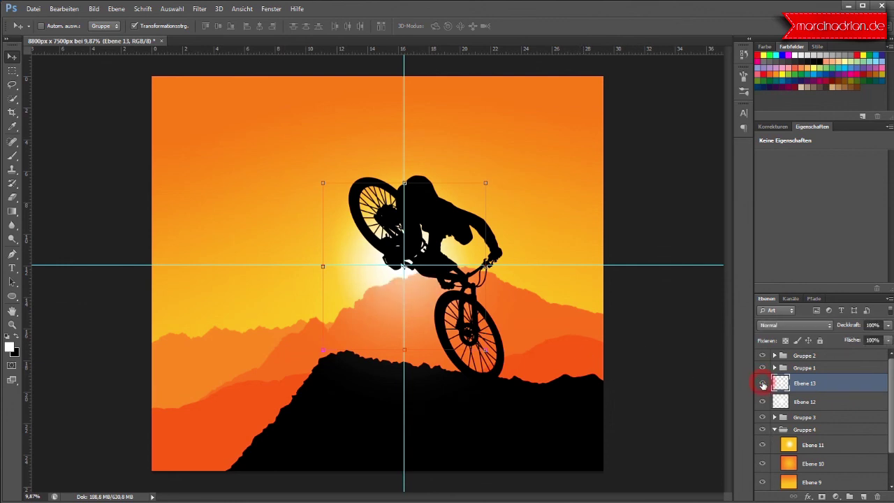
Set Ebene 13 to 90% opacity and add a Verlaufsüberlagerung layer style
{"action": "left_click", "coordinate": [887, 326]}
{"action": "left_click_drag", "start_coordinate": [887, 338], "coordinate": [878, 340]}
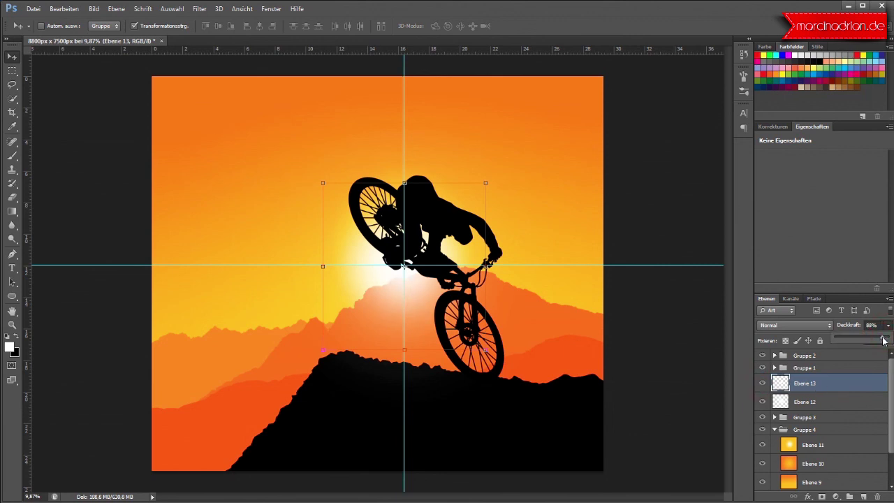
{"action": "double_click", "coordinate": [855, 382]}
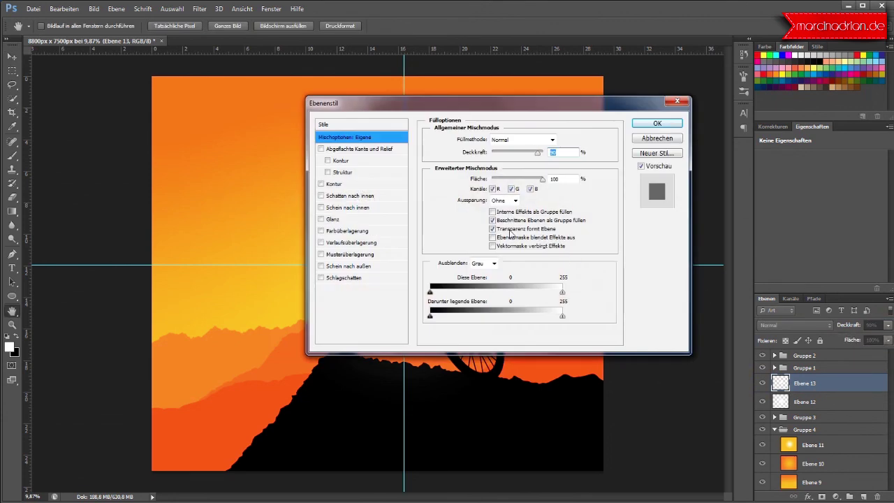
{"action": "left_click", "coordinate": [345, 243]}
{"action": "left_click_drag", "start_coordinate": [532, 105], "coordinate": [819, 97]}
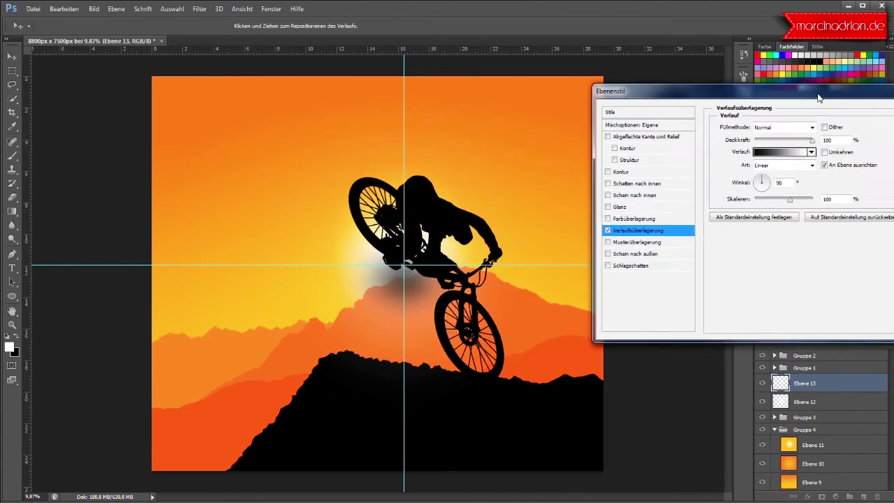
{"action": "left_click", "coordinate": [776, 152]}
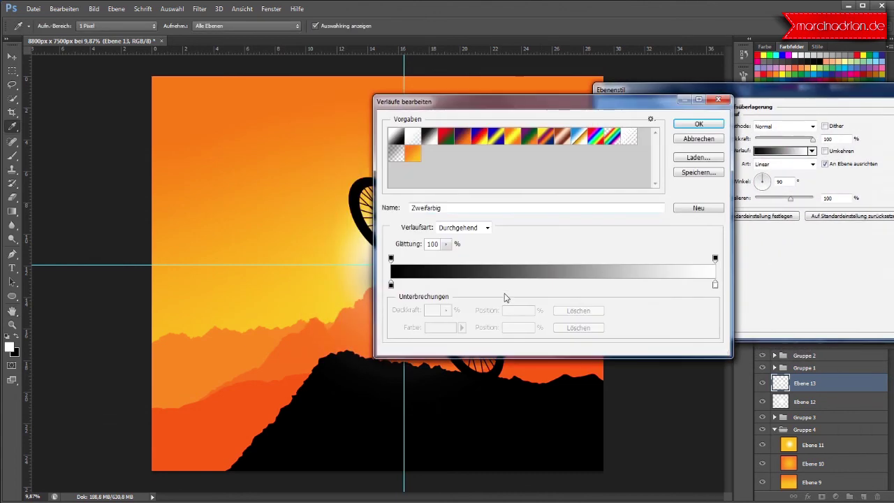
Starting from the orange gradient preset, set the left colour stop to white
{"action": "left_click_drag", "start_coordinate": [474, 113], "coordinate": [652, 146]}
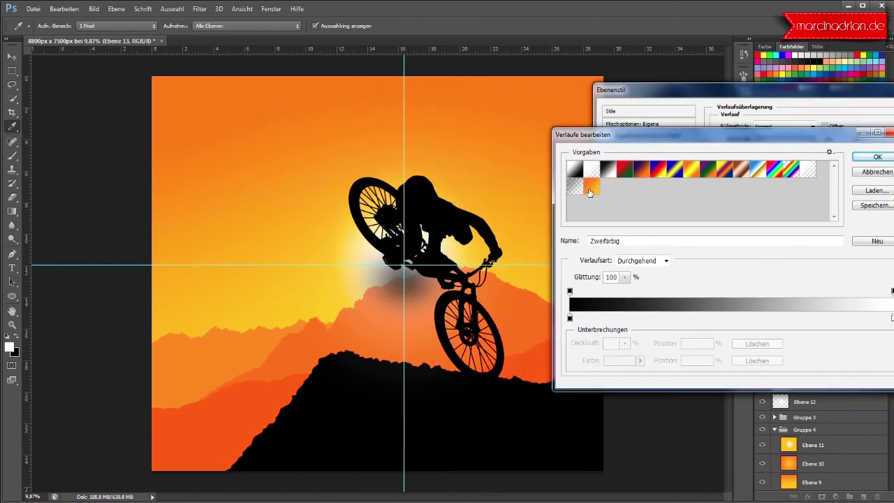
{"action": "left_click", "coordinate": [592, 192]}
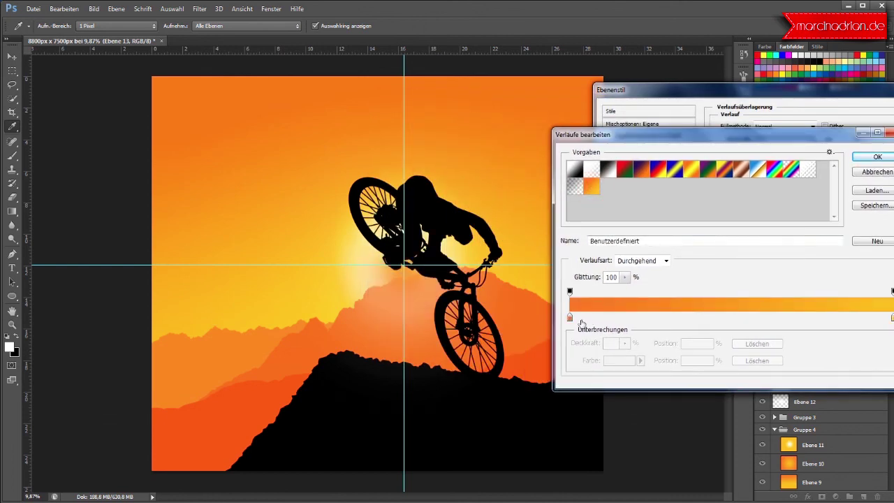
{"action": "left_click", "coordinate": [569, 317]}
{"action": "left_click", "coordinate": [614, 357]}
{"action": "left_click_drag", "start_coordinate": [435, 194], "coordinate": [353, 151]}
{"action": "left_click", "coordinate": [585, 145]}
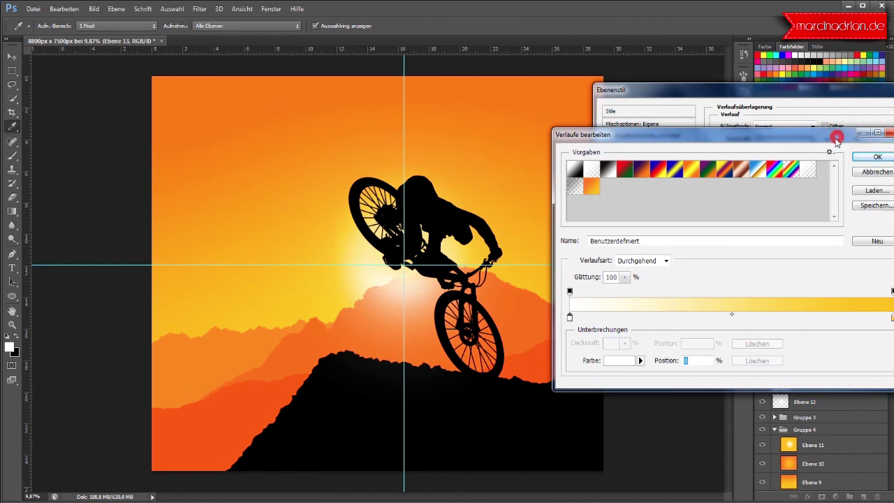
{"action": "left_click_drag", "start_coordinate": [838, 140], "coordinate": [802, 212]}
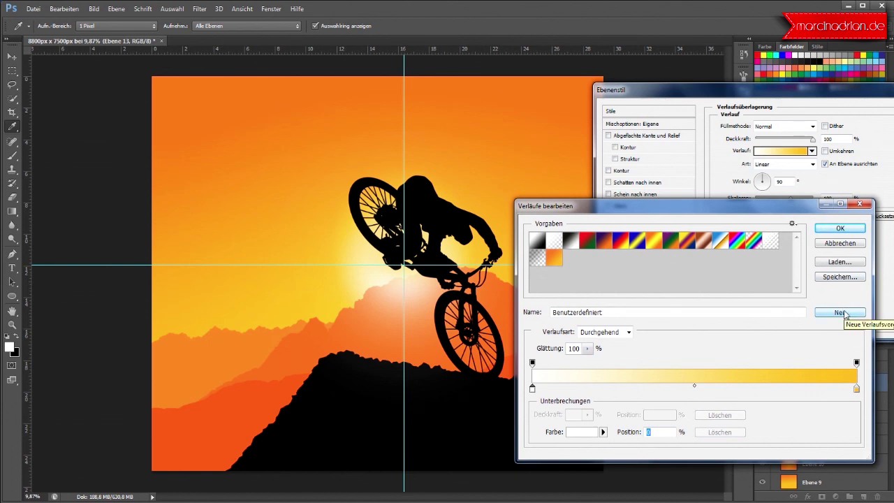
Set the right colour stop to golden yellow ffd800 and save the gradient as a new preset
{"action": "left_click", "coordinate": [857, 389]}
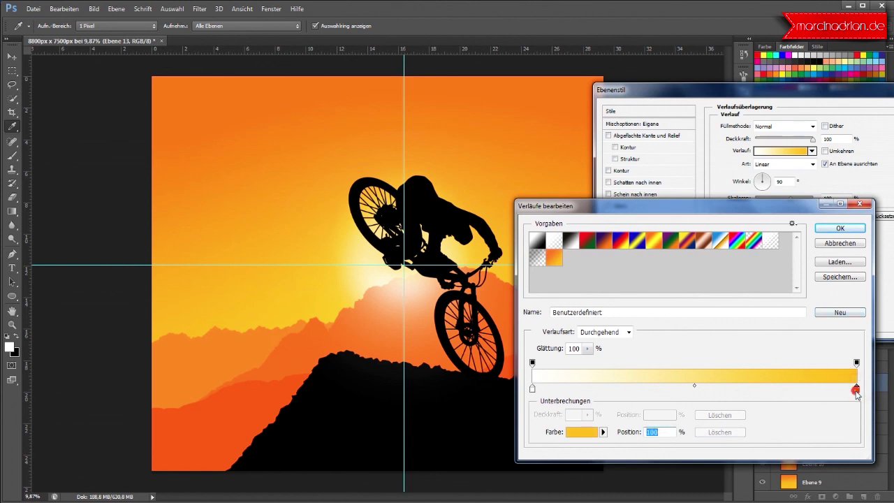
{"action": "double_click", "coordinate": [856, 390]}
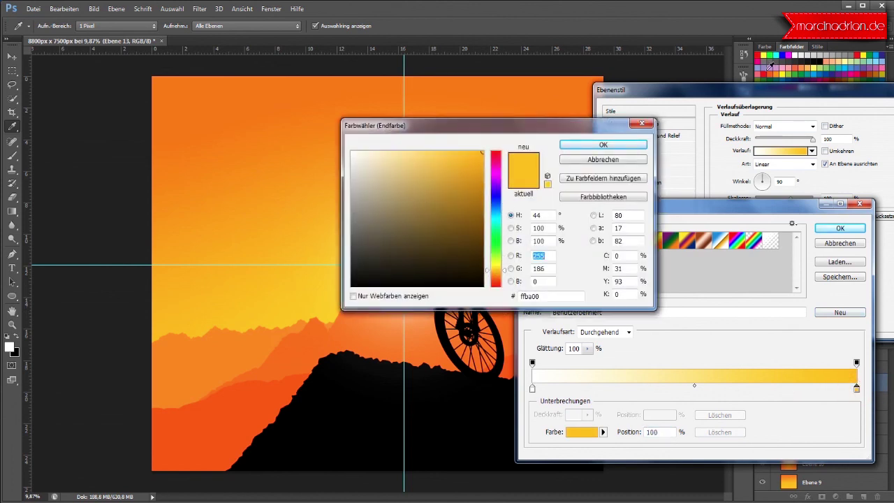
{"action": "left_click", "coordinate": [787, 70]}
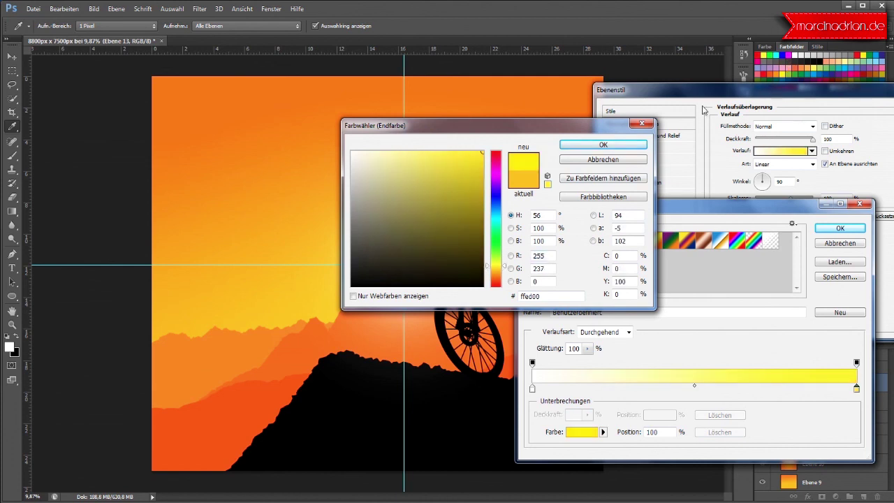
{"action": "left_click", "coordinate": [618, 148]}
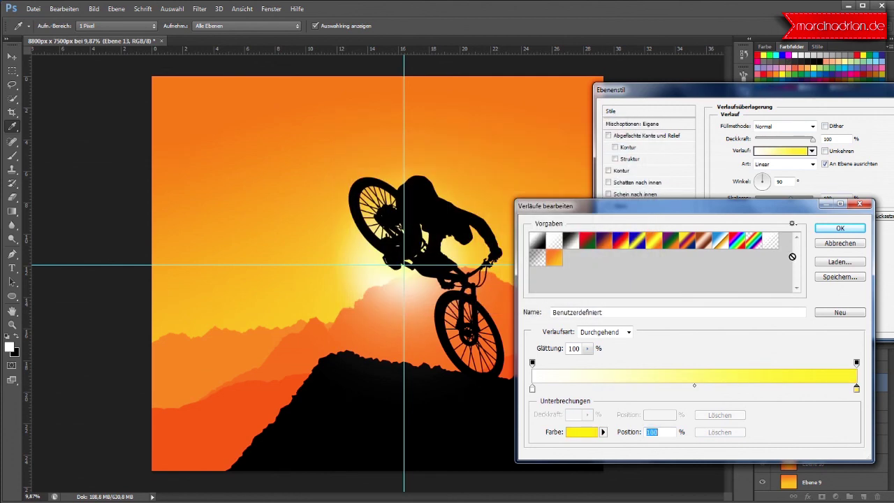
{"action": "left_click", "coordinate": [574, 432]}
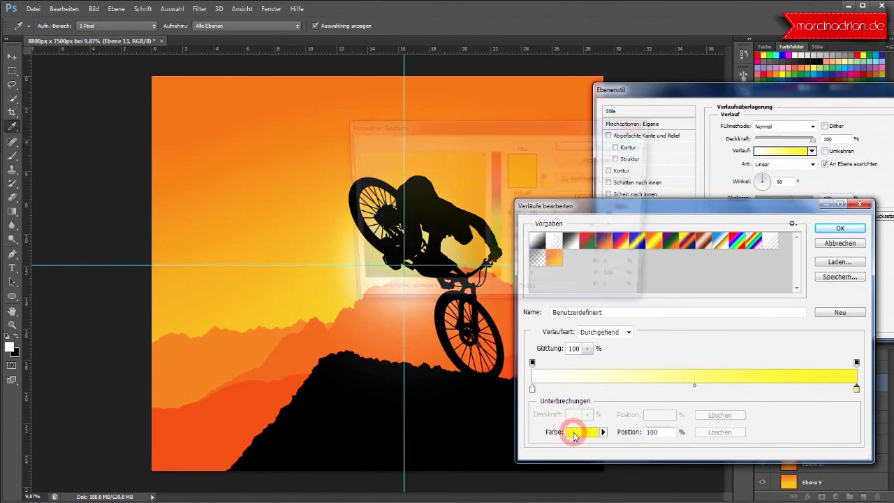
{"action": "left_click", "coordinate": [496, 266]}
{"action": "left_click", "coordinate": [496, 269]}
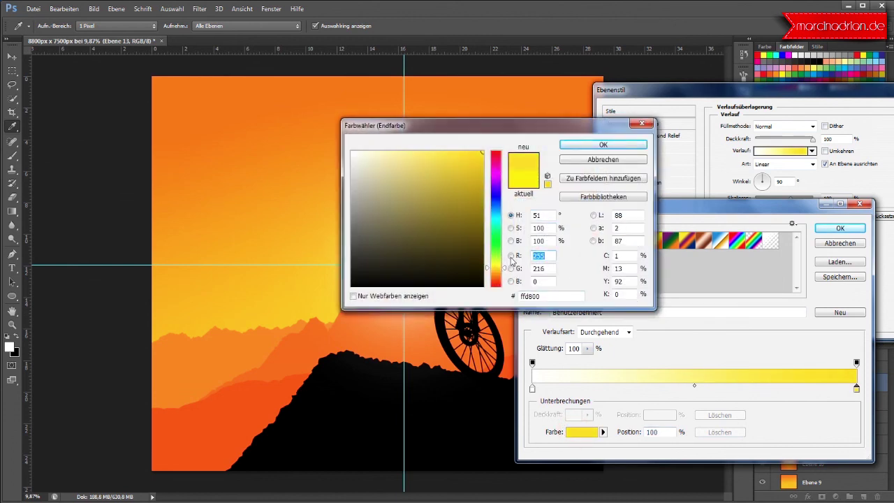
{"action": "left_click", "coordinate": [627, 145]}
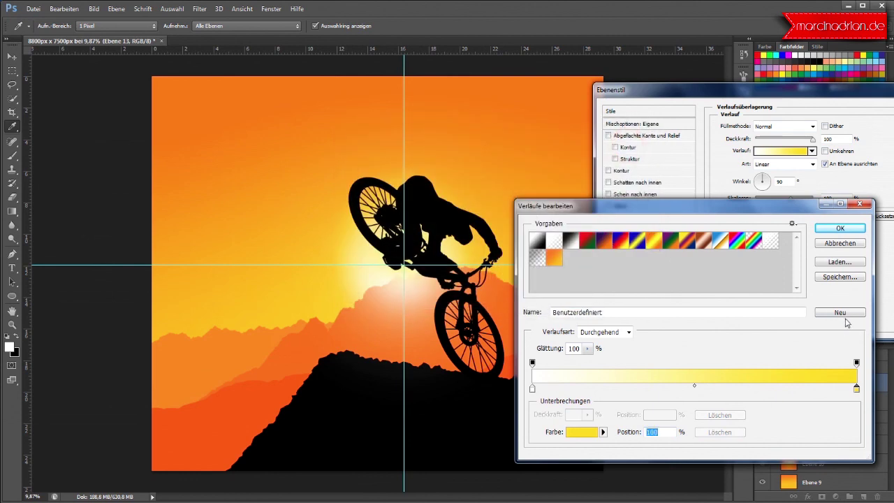
{"action": "left_click", "coordinate": [840, 313]}
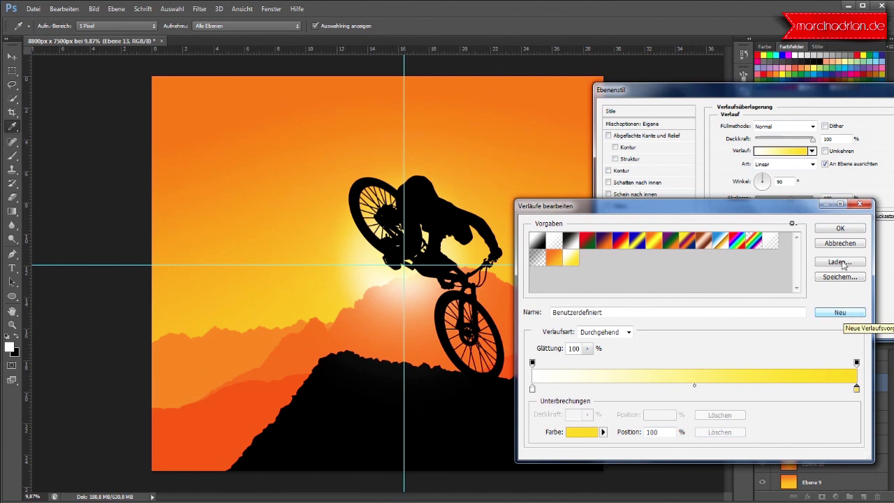
Make the white-to-yellow gradient overlay radial and reversed for a bright centre
{"action": "left_click", "coordinate": [840, 230]}
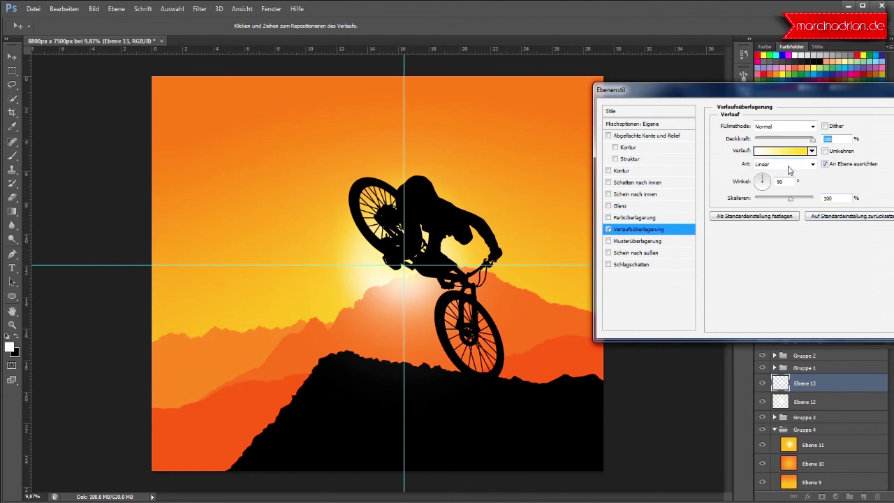
{"action": "left_click", "coordinate": [824, 150]}
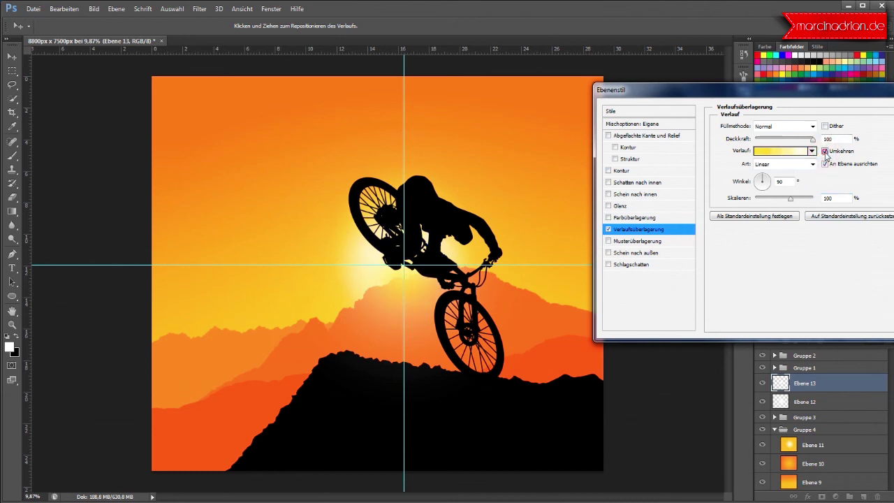
{"action": "left_click", "coordinate": [824, 151]}
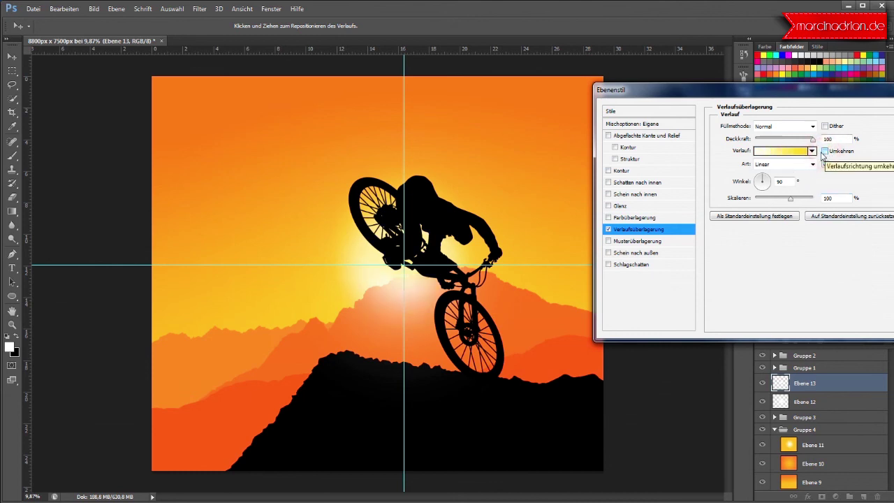
{"action": "left_click", "coordinate": [776, 164]}
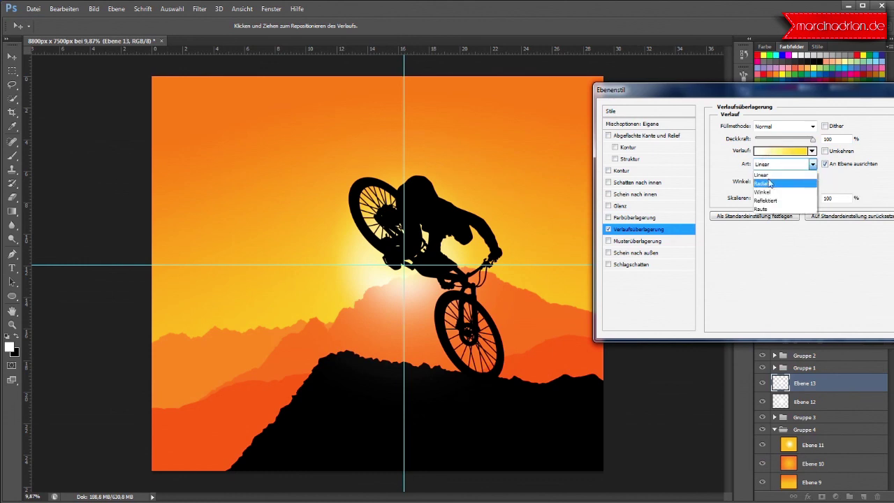
{"action": "left_click", "coordinate": [768, 183]}
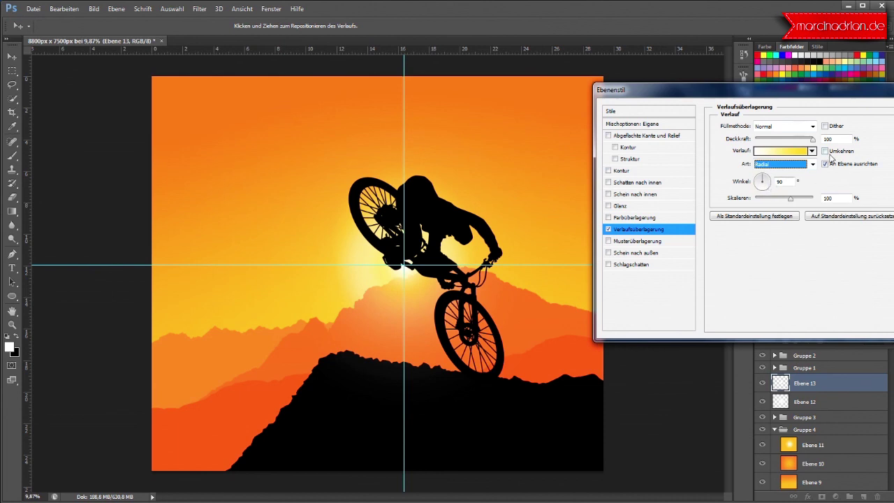
{"action": "left_click", "coordinate": [825, 151]}
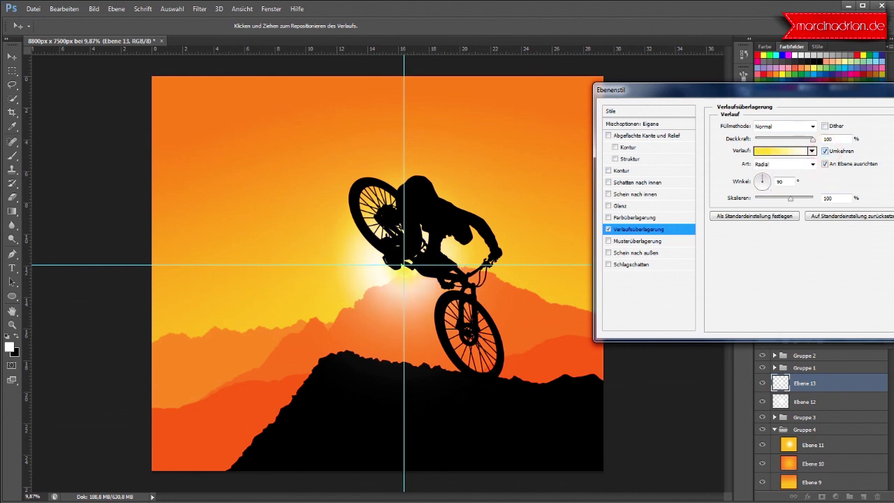
Try several overlay blend modes, settle on Normal, and apply the layer style
{"action": "left_click_drag", "start_coordinate": [777, 105], "coordinate": [664, 232]}
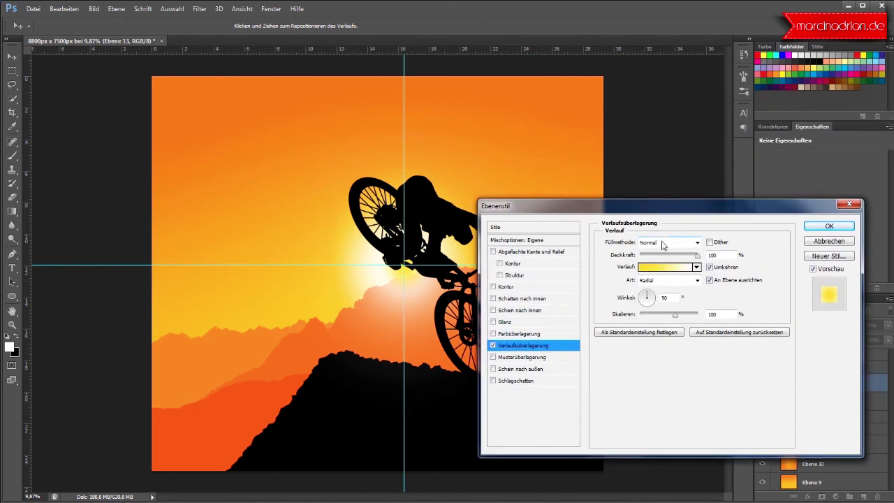
{"action": "left_click", "coordinate": [663, 245]}
{"action": "left_click", "coordinate": [663, 255]}
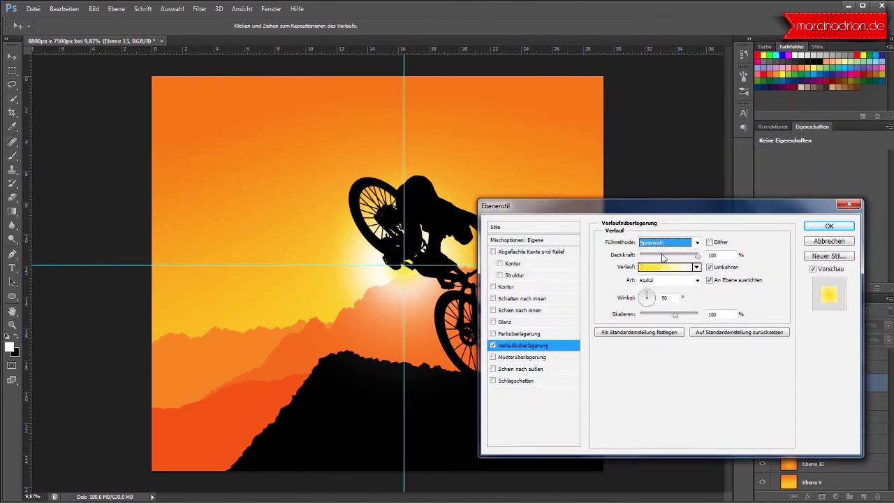
{"action": "scroll", "coordinate": [669, 244], "scroll_direction": "down", "scroll_amount": 2}
{"action": "scroll", "coordinate": [670, 246], "scroll_direction": "down", "scroll_amount": 1}
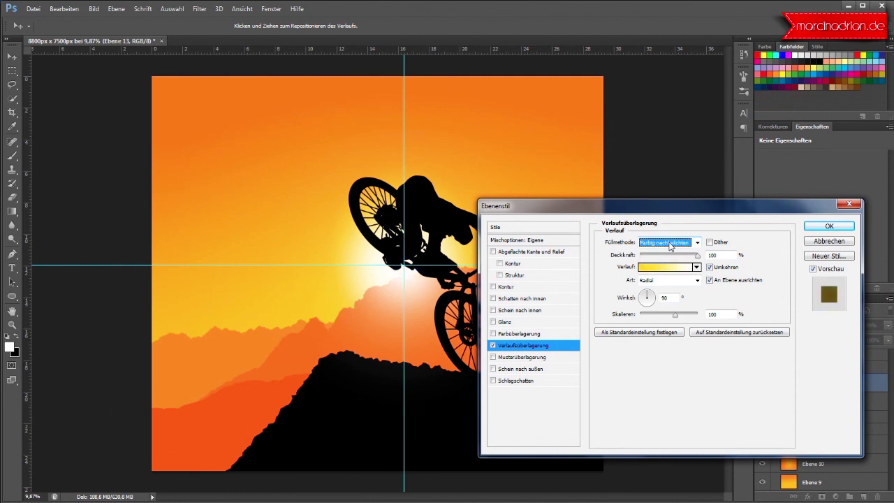
{"action": "scroll", "coordinate": [669, 246], "scroll_direction": "down", "scroll_amount": 1}
{"action": "scroll", "coordinate": [669, 246], "scroll_direction": "down", "scroll_amount": 2}
{"action": "scroll", "coordinate": [669, 246], "scroll_direction": "down", "scroll_amount": 1}
{"action": "scroll", "coordinate": [669, 246], "scroll_direction": "down", "scroll_amount": 2}
{"action": "scroll", "coordinate": [669, 246], "scroll_direction": "down", "scroll_amount": 1}
{"action": "scroll", "coordinate": [668, 246], "scroll_direction": "down", "scroll_amount": 1}
{"action": "scroll", "coordinate": [669, 246], "scroll_direction": "down", "scroll_amount": 2}
{"action": "scroll", "coordinate": [669, 245], "scroll_direction": "down", "scroll_amount": 1}
{"action": "scroll", "coordinate": [669, 246], "scroll_direction": "down", "scroll_amount": 1}
{"action": "scroll", "coordinate": [669, 246], "scroll_direction": "down", "scroll_amount": 1}
{"action": "scroll", "coordinate": [669, 246], "scroll_direction": "down", "scroll_amount": 1}
{"action": "scroll", "coordinate": [669, 246], "scroll_direction": "down", "scroll_amount": 1}
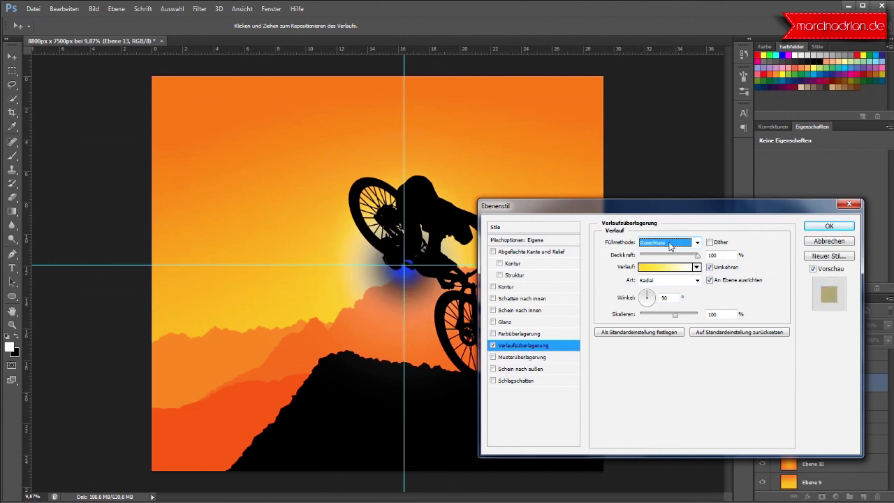
{"action": "scroll", "coordinate": [669, 246], "scroll_direction": "down", "scroll_amount": 2}
{"action": "scroll", "coordinate": [669, 246], "scroll_direction": "down", "scroll_amount": 1}
{"action": "left_click", "coordinate": [669, 243]}
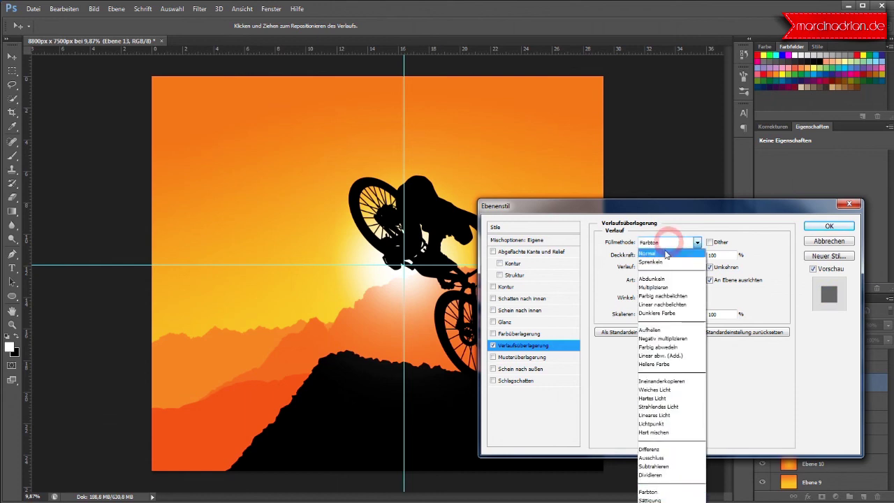
{"action": "left_click", "coordinate": [656, 492]}
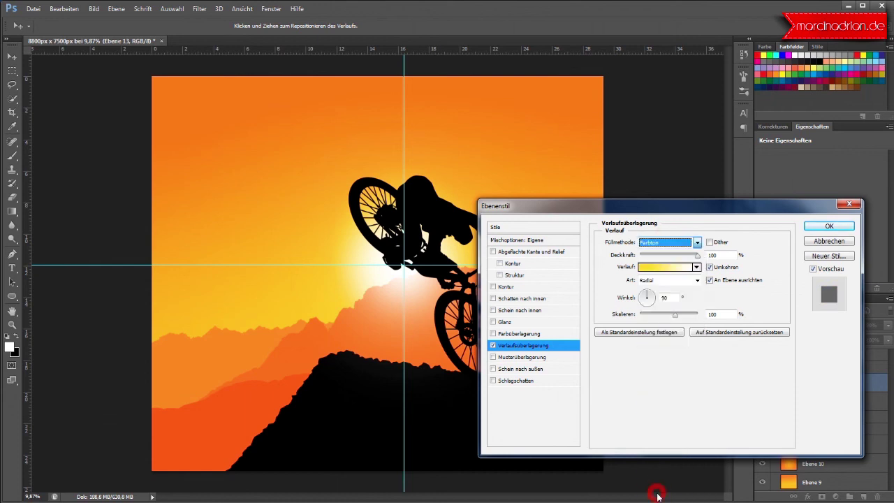
{"action": "left_click_drag", "start_coordinate": [673, 207], "coordinate": [667, 172]}
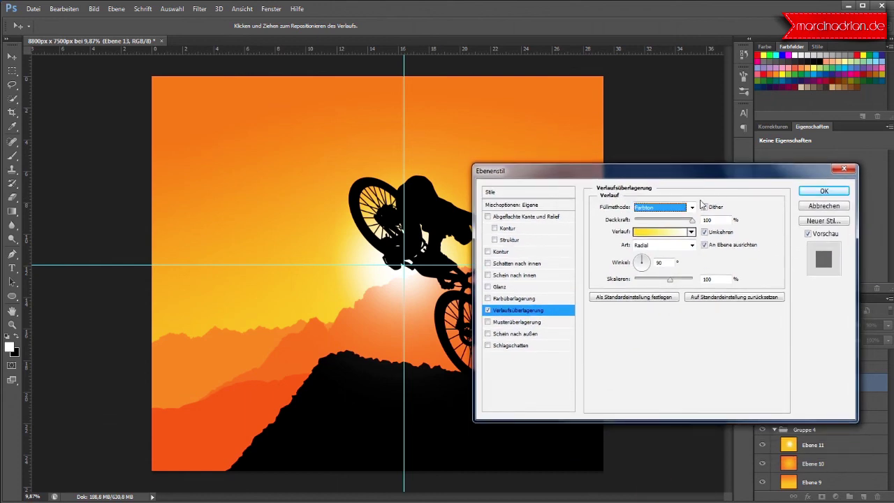
{"action": "left_click", "coordinate": [691, 207]}
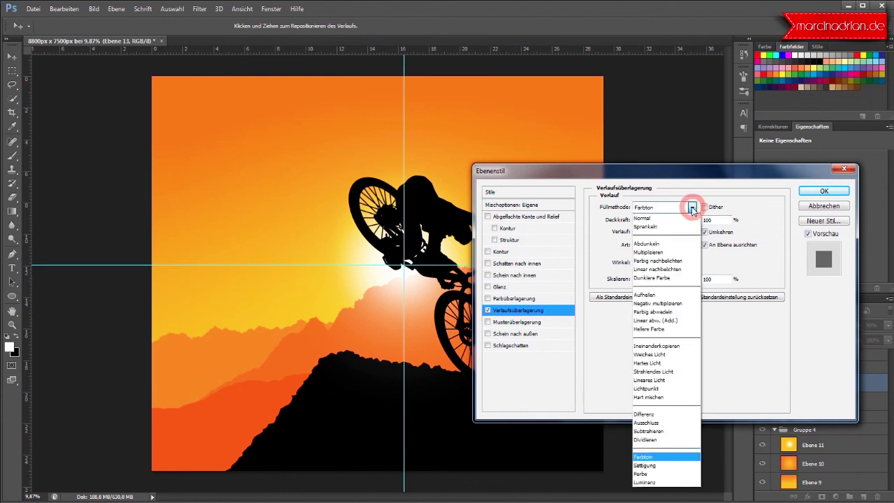
{"action": "left_click", "coordinate": [674, 219]}
{"action": "left_click", "coordinate": [824, 191]}
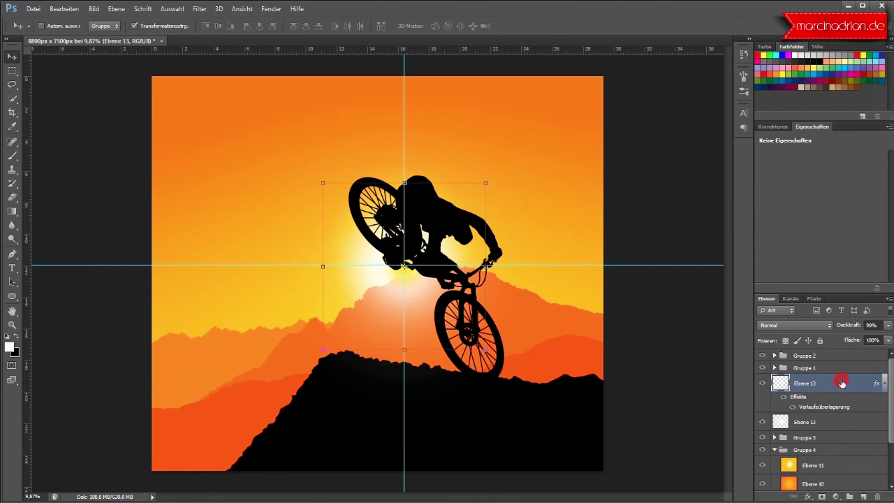
Lower Ebene 13 to about 41% opacity, duplicate it, and hide Ebene 13 Kopie
{"action": "left_click", "coordinate": [888, 326]}
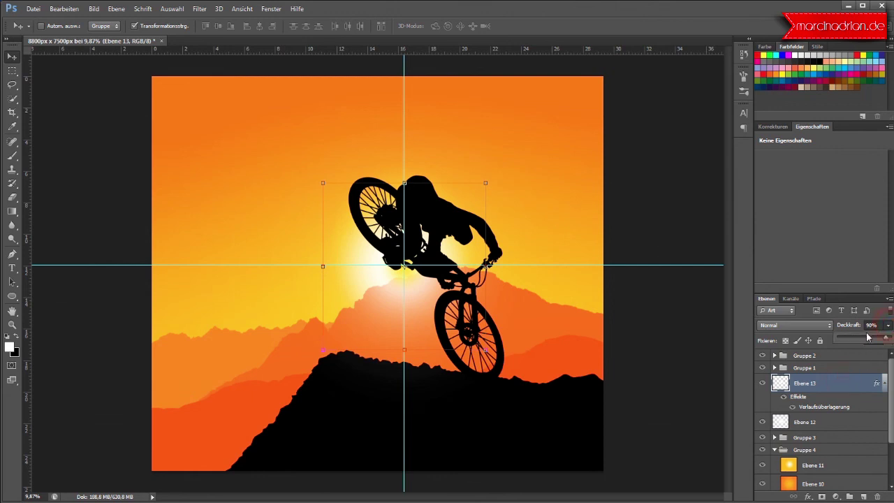
{"action": "left_click_drag", "start_coordinate": [866, 340], "coordinate": [860, 340]}
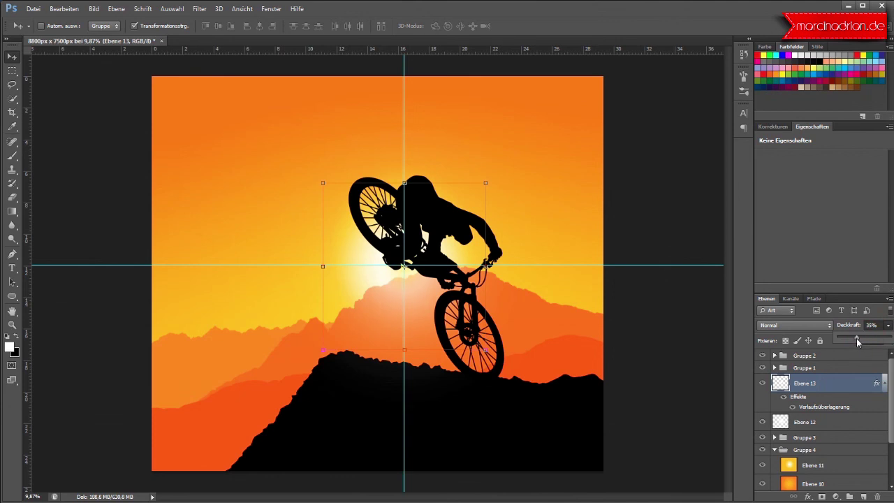
{"action": "left_click_drag", "start_coordinate": [859, 379], "coordinate": [865, 494]}
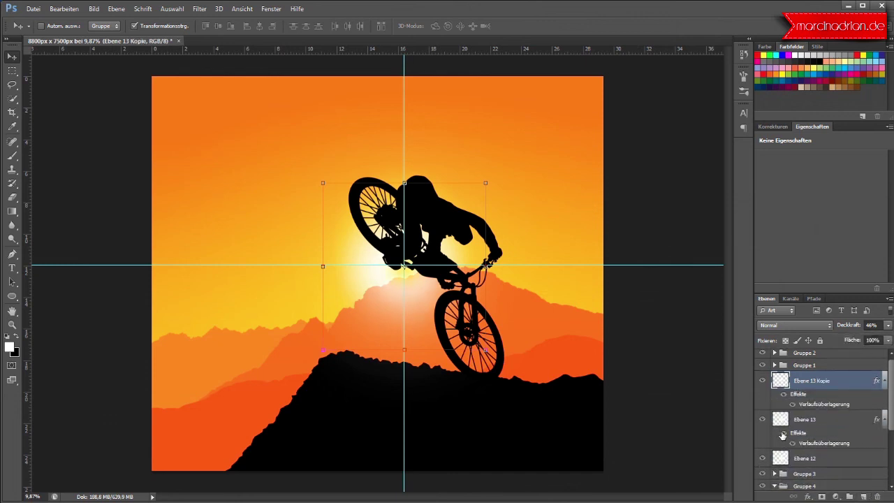
{"action": "left_click", "coordinate": [763, 381]}
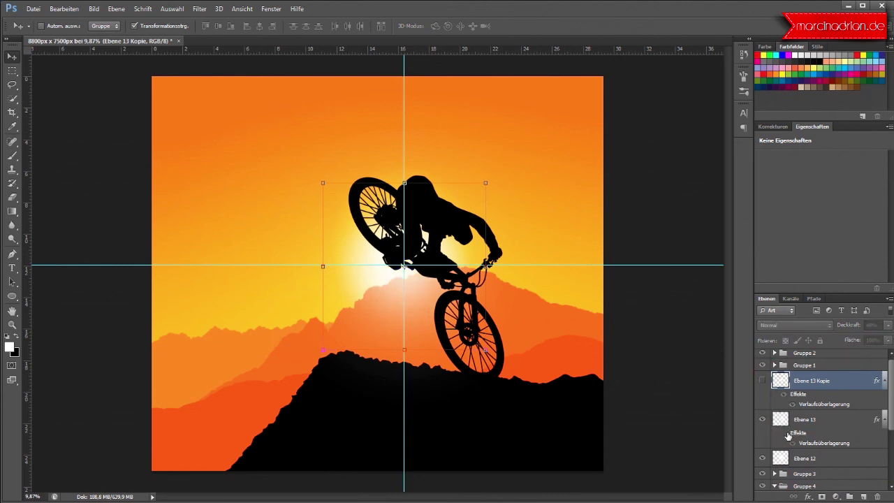
Restore Ebene 13 to 100% opacity and lower Ebene 12's fill to about 49%
{"action": "left_click", "coordinate": [788, 434]}
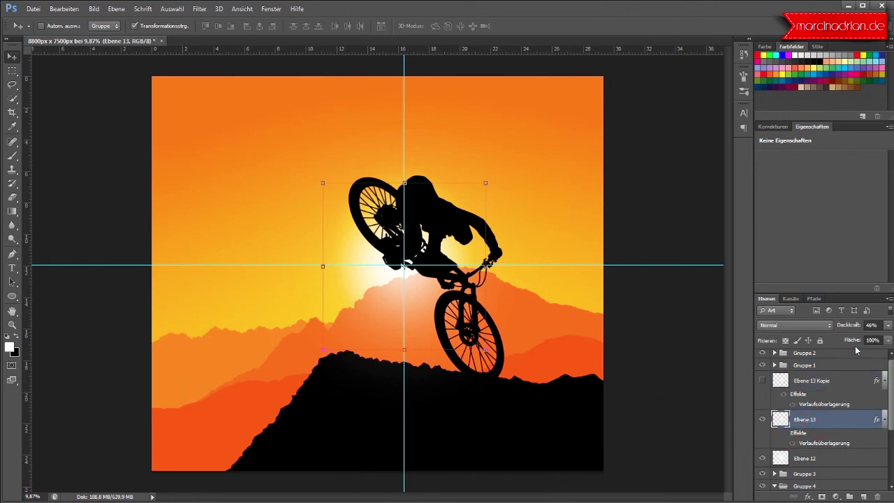
{"action": "mouse_move", "coordinate": [888, 325]}
{"action": "left_mouse_down"}
{"action": "mouse_move", "coordinate": [878, 337]}
{"action": "mouse_move", "coordinate": [892, 341]}
{"action": "left_mouse_up"}
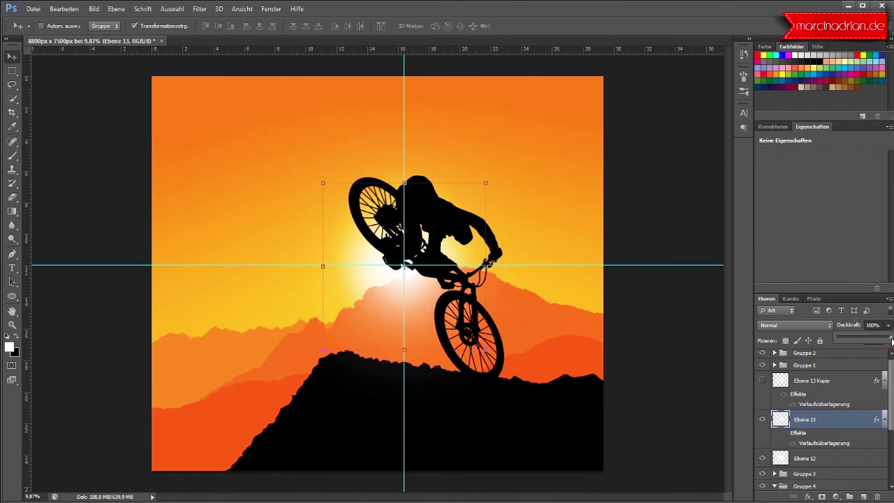
{"action": "left_click", "coordinate": [833, 461]}
{"action": "left_click", "coordinate": [888, 340]}
{"action": "left_click_drag", "start_coordinate": [863, 359], "coordinate": [890, 355]}
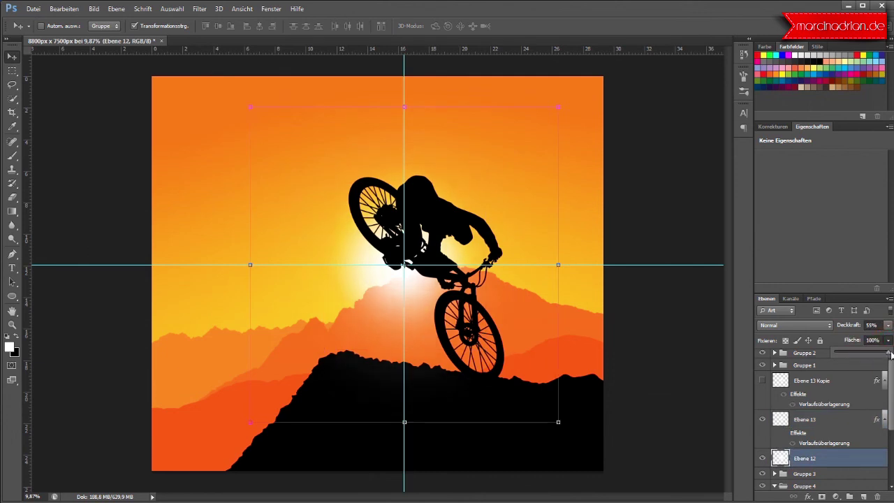
Scale the Ebene 13 glow down, stretch it wider, and drop its opacity to about 43%
{"action": "left_click", "coordinate": [832, 420]}
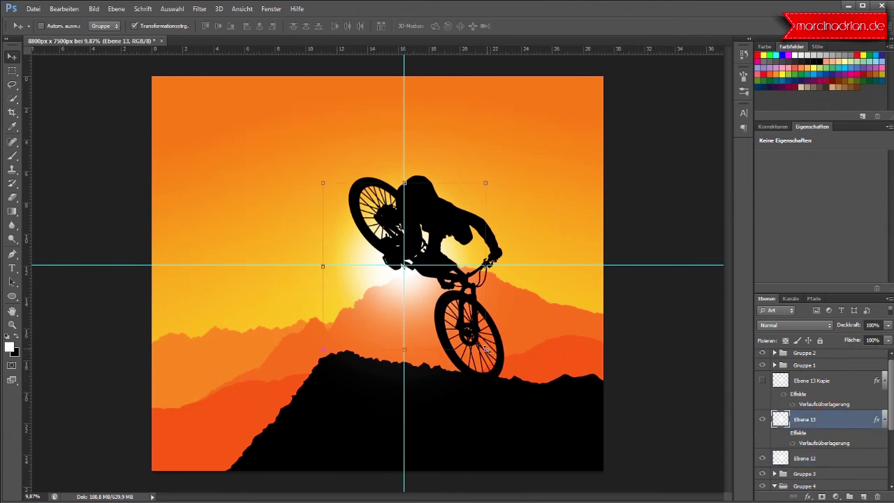
{"action": "left_click_drag", "start_coordinate": [487, 349], "coordinate": [453, 314]}
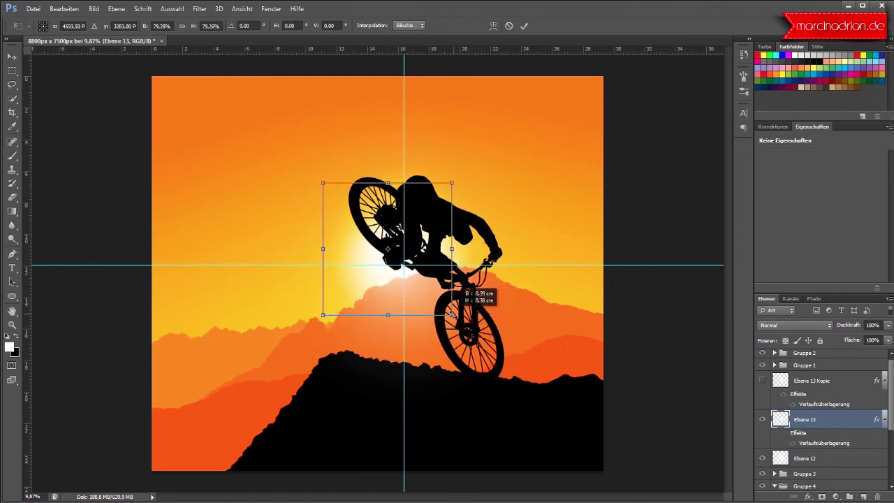
{"action": "mouse_move", "coordinate": [452, 248]}
{"action": "left_mouse_down"}
{"action": "mouse_move", "coordinate": [518, 248]}
{"action": "mouse_move", "coordinate": [448, 262]}
{"action": "left_mouse_up"}
{"action": "left_click", "coordinate": [520, 26]}
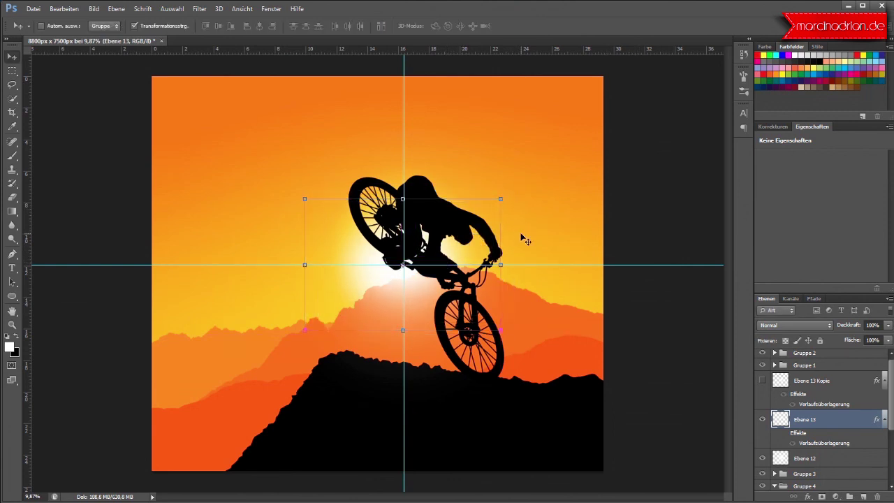
{"action": "left_click", "coordinate": [887, 326]}
{"action": "left_click", "coordinate": [865, 340]}
{"action": "left_click_drag", "start_coordinate": [866, 342], "coordinate": [858, 344]}
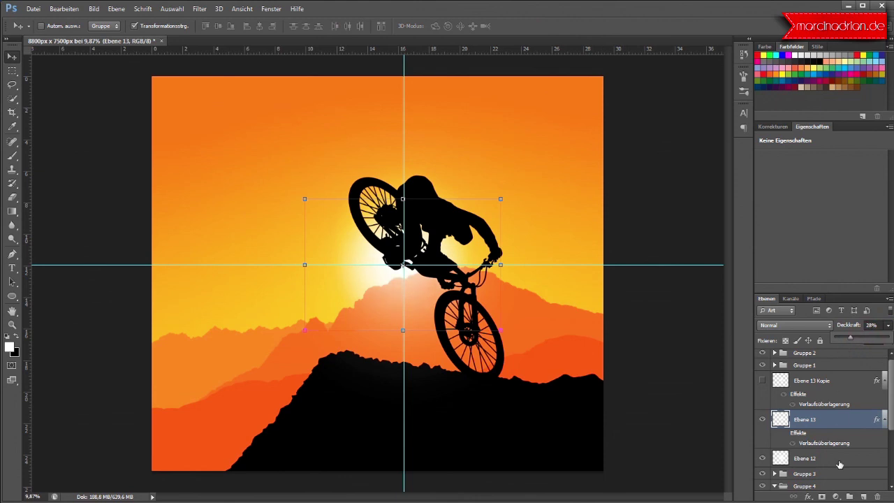
Enlarge Ebene 12 to about 129% by 105%, shift it up-right, and raise opacity to 78%
{"action": "left_click", "coordinate": [810, 458]}
{"action": "left_click", "coordinate": [249, 421]}
{"action": "mouse_move", "coordinate": [240, 421]}
{"action": "left_mouse_down"}
{"action": "mouse_move", "coordinate": [206, 466]}
{"action": "mouse_move", "coordinate": [159, 440]}
{"action": "left_mouse_up"}
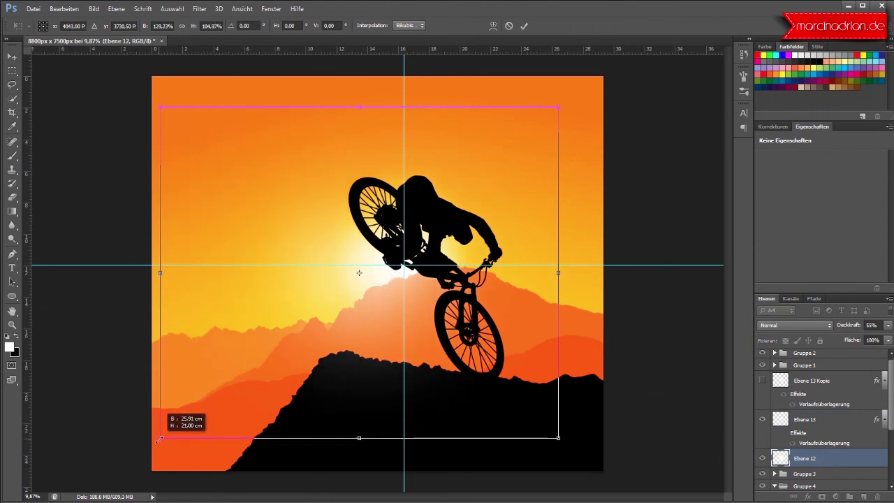
{"action": "left_click_drag", "start_coordinate": [302, 415], "coordinate": [347, 408]}
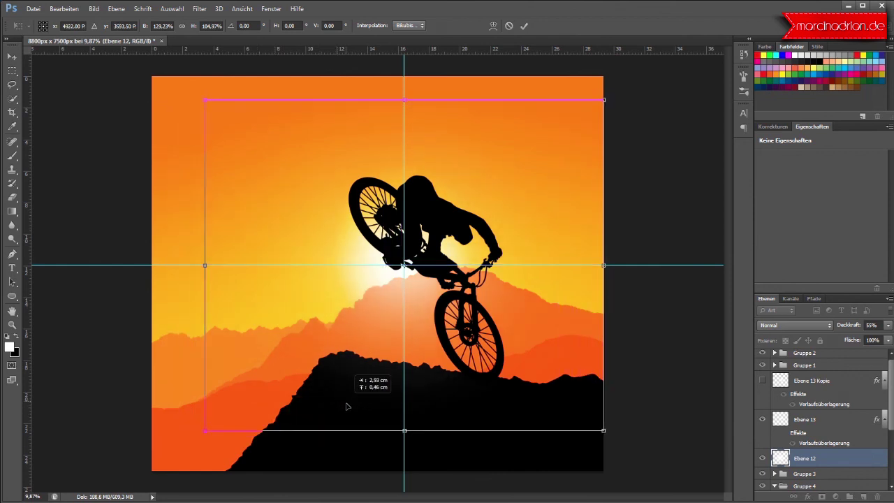
{"action": "left_click", "coordinate": [525, 26]}
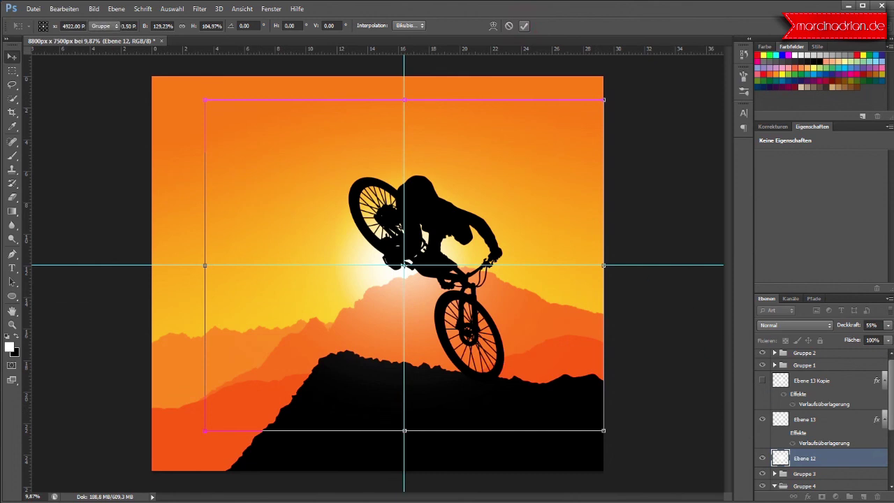
{"action": "left_click", "coordinate": [888, 324]}
{"action": "left_click_drag", "start_coordinate": [867, 338], "coordinate": [881, 341]}
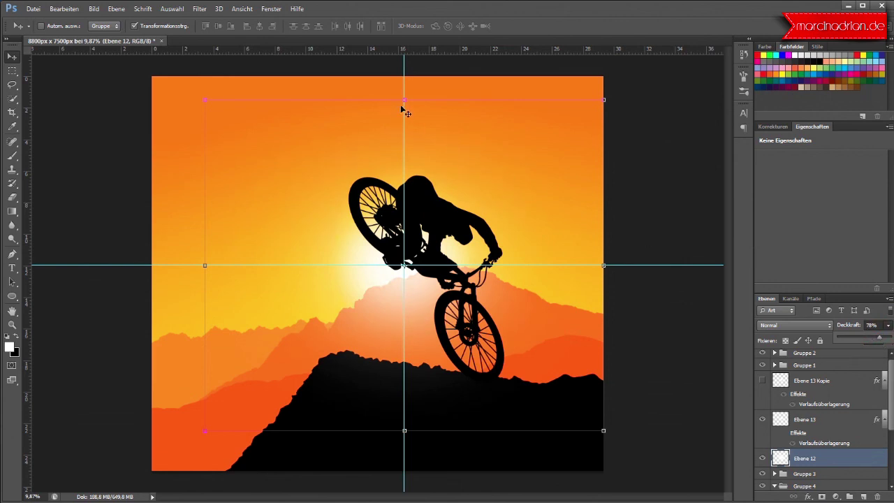
Duplicate Ebene 12 and place the Ebene 12 Kopie inside Gruppe 4
{"action": "scroll", "coordinate": [788, 464], "scroll_direction": "down", "scroll_amount": 2}
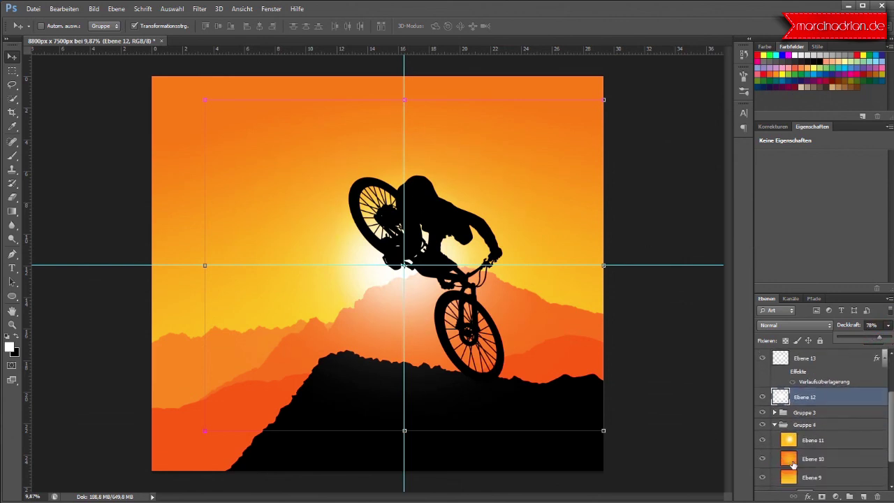
{"action": "scroll", "coordinate": [787, 465], "scroll_direction": "down", "scroll_amount": 2}
{"action": "scroll", "coordinate": [785, 434], "scroll_direction": "up", "scroll_amount": 1}
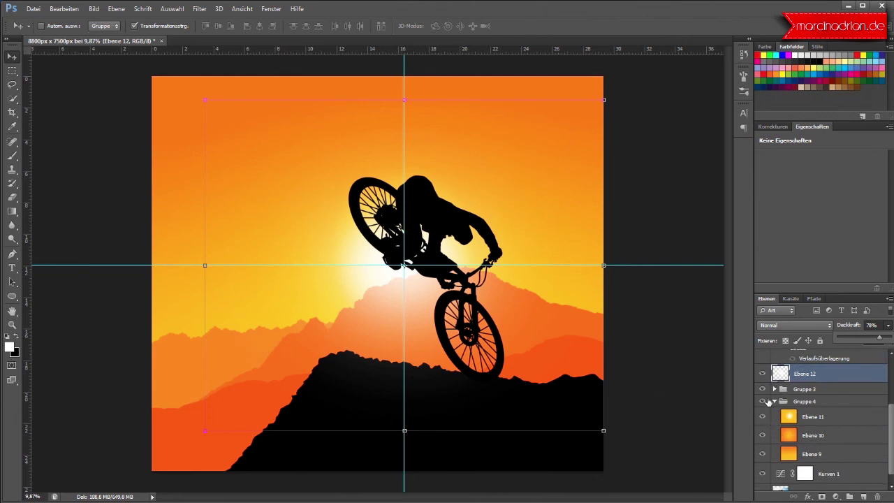
{"action": "left_click_drag", "start_coordinate": [849, 374], "coordinate": [863, 496]}
{"action": "left_click_drag", "start_coordinate": [849, 361], "coordinate": [847, 405]}
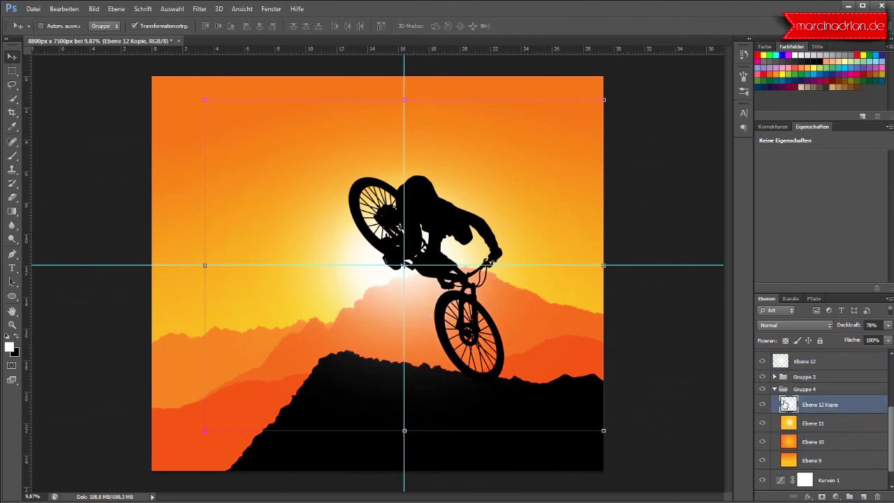
Set Ebene 12's fill to 64% and lower the fill of Ebene 12 Kopie
{"action": "left_click", "coordinate": [888, 341]}
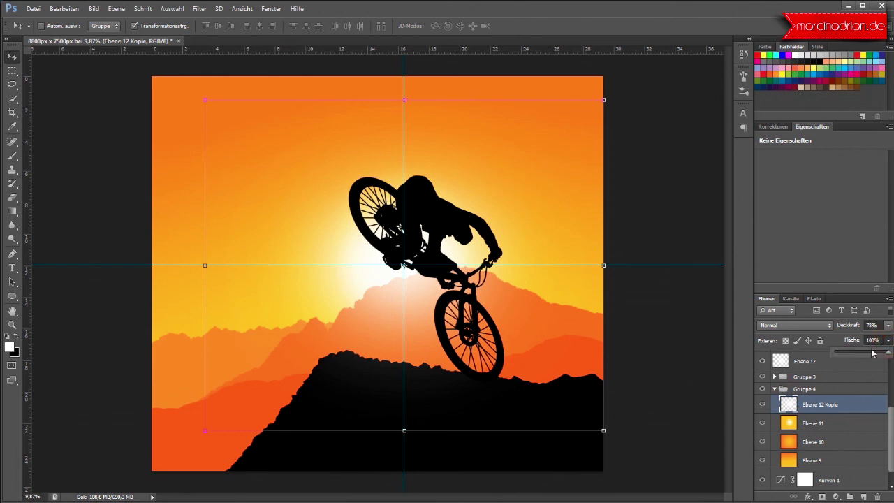
{"action": "left_click", "coordinate": [872, 356]}
{"action": "left_click", "coordinate": [887, 342]}
{"action": "left_click", "coordinate": [858, 353]}
{"action": "left_click_drag", "start_coordinate": [858, 355], "coordinate": [870, 355]}
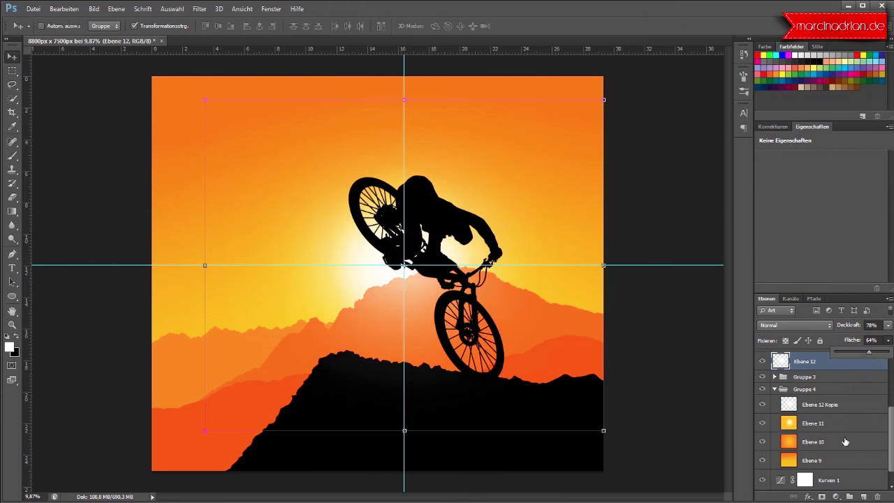
{"action": "left_click", "coordinate": [847, 405]}
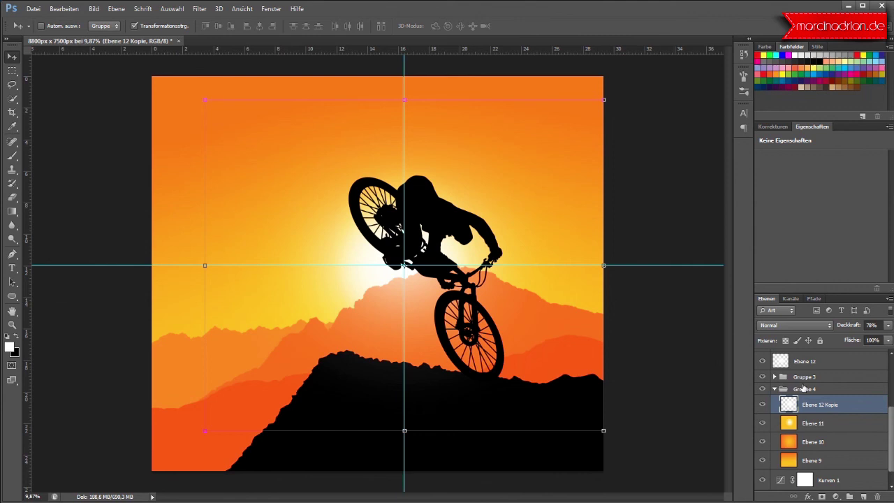
{"action": "left_click", "coordinate": [816, 363]}
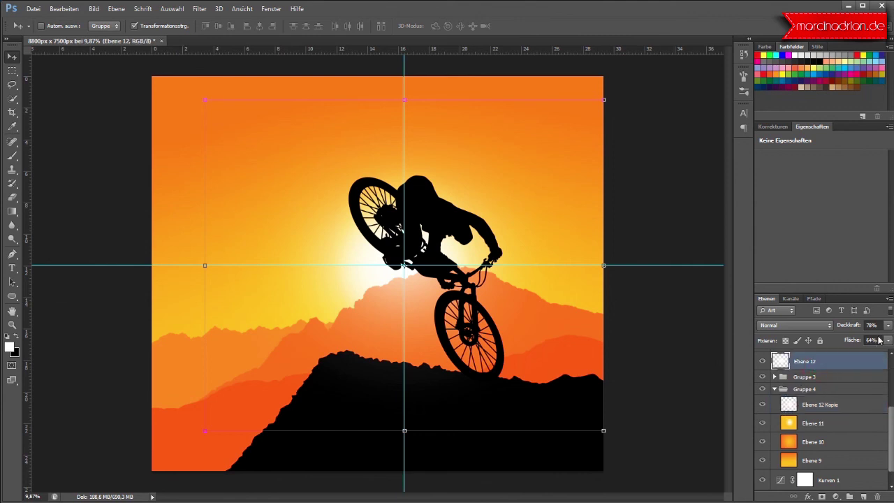
{"action": "left_click", "coordinate": [845, 408]}
{"action": "mouse_move", "coordinate": [889, 344]}
{"action": "left_mouse_down"}
{"action": "mouse_move", "coordinate": [859, 356]}
{"action": "mouse_move", "coordinate": [878, 356]}
{"action": "left_mouse_up"}
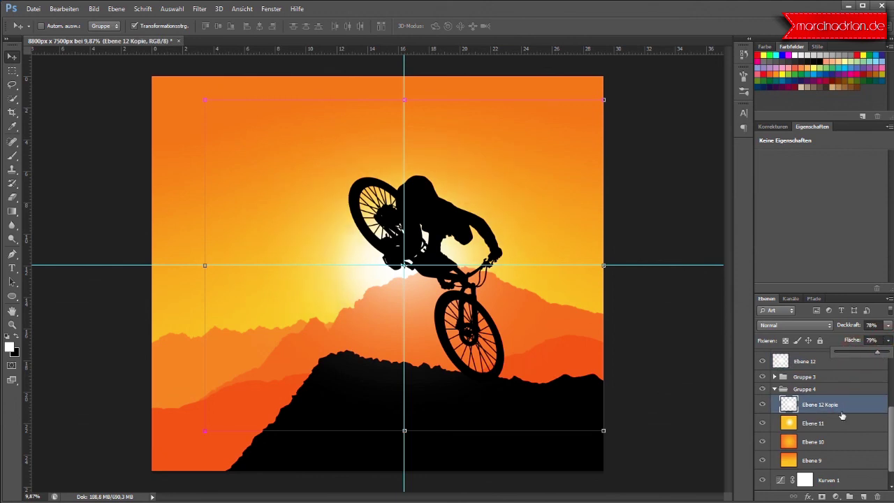
Dim Ebene 12 to 59% opacity, reduce its fill, and select Ebene 13
{"action": "left_click", "coordinate": [842, 361]}
{"action": "left_click", "coordinate": [886, 326]}
{"action": "left_click_drag", "start_coordinate": [879, 338], "coordinate": [863, 340]}
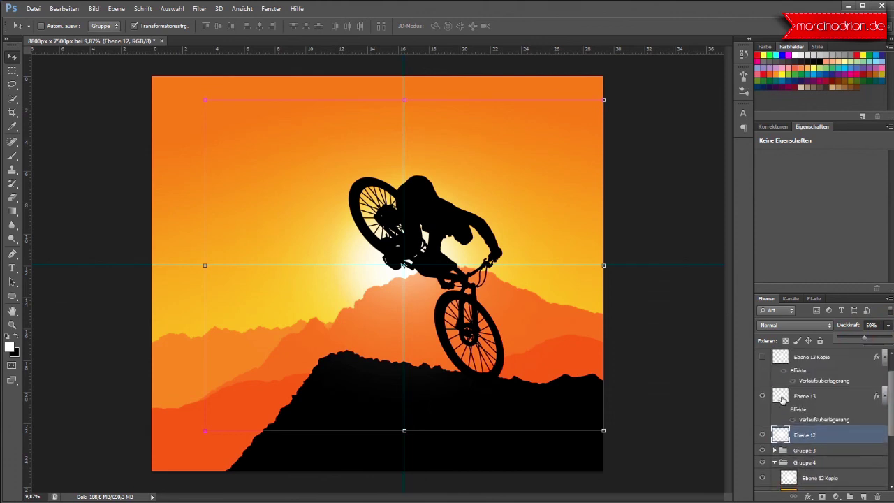
{"action": "mouse_move", "coordinate": [889, 342]}
{"action": "left_mouse_down"}
{"action": "mouse_move", "coordinate": [859, 356]}
{"action": "mouse_move", "coordinate": [888, 355]}
{"action": "left_mouse_up"}
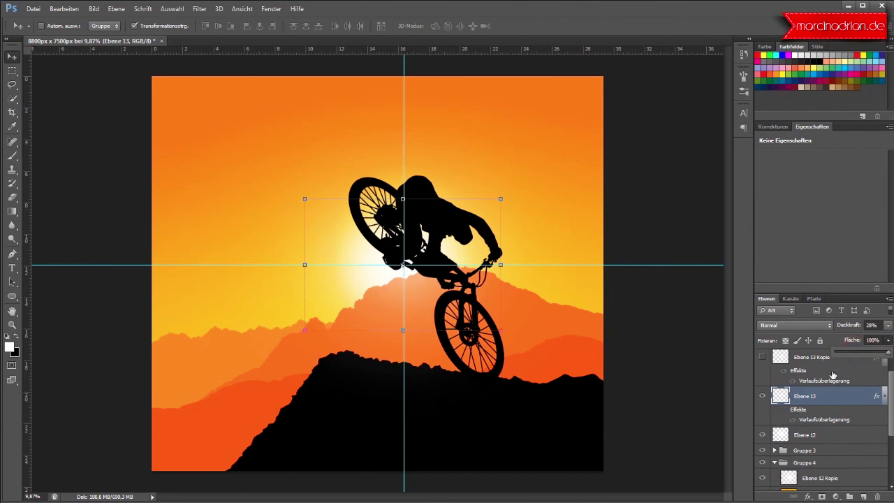
{"action": "left_click", "coordinate": [783, 405]}
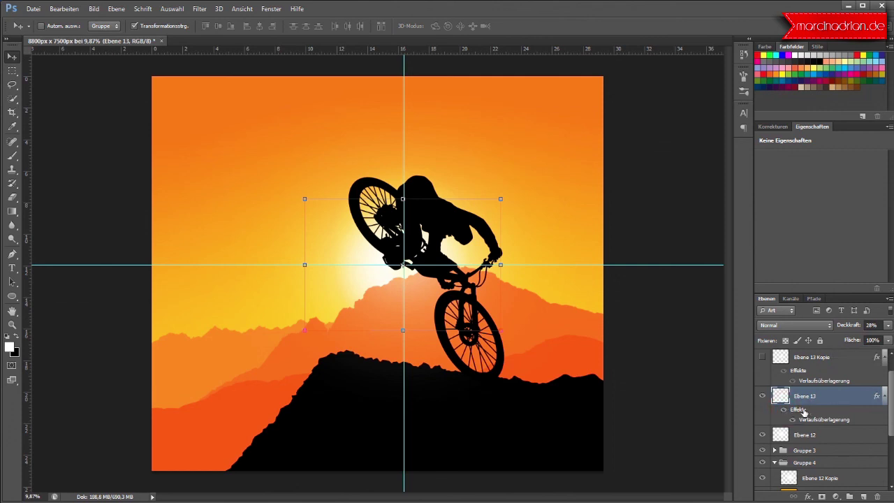
Review Ebene 13's gradient overlay style and adjust the layer's fill
{"action": "double_click", "coordinate": [803, 412]}
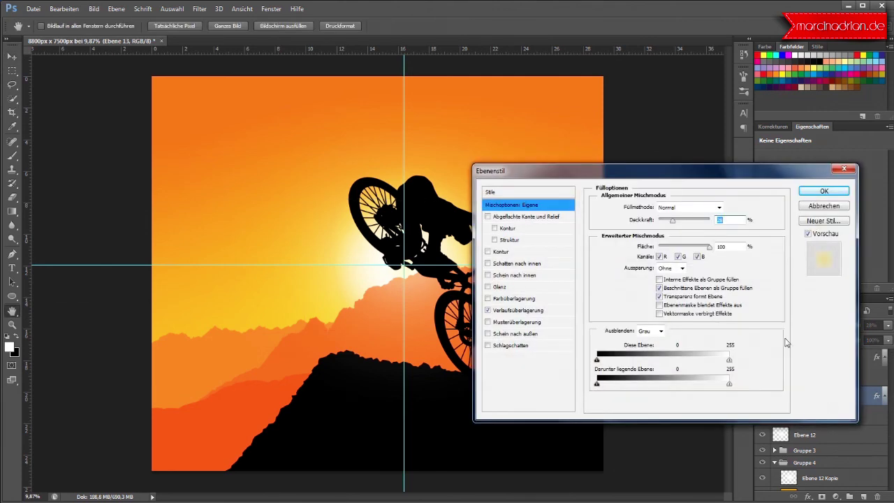
{"action": "left_click", "coordinate": [511, 311]}
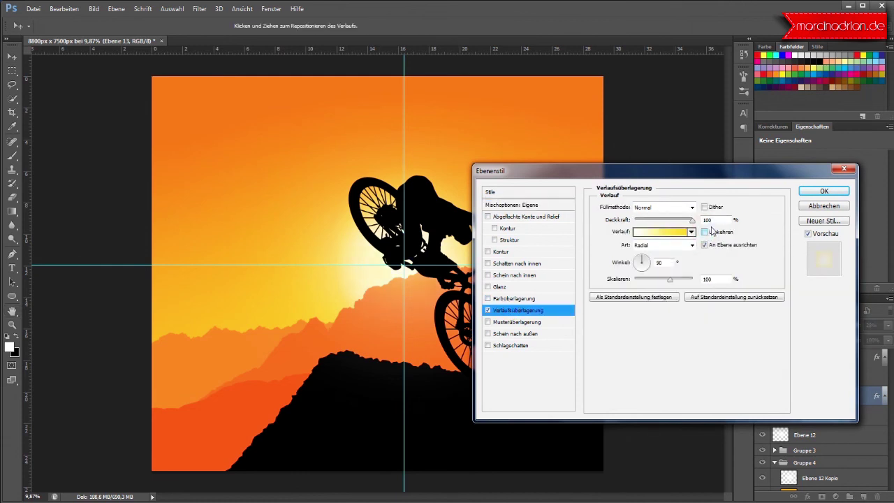
{"action": "left_click", "coordinate": [824, 191]}
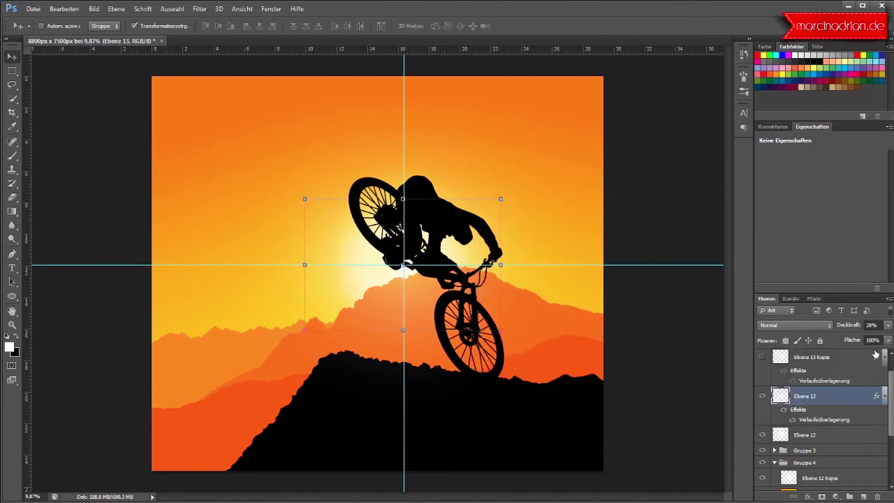
{"action": "mouse_move", "coordinate": [888, 344]}
{"action": "left_mouse_down"}
{"action": "mouse_move", "coordinate": [872, 356]}
{"action": "mouse_move", "coordinate": [887, 354]}
{"action": "left_mouse_up"}
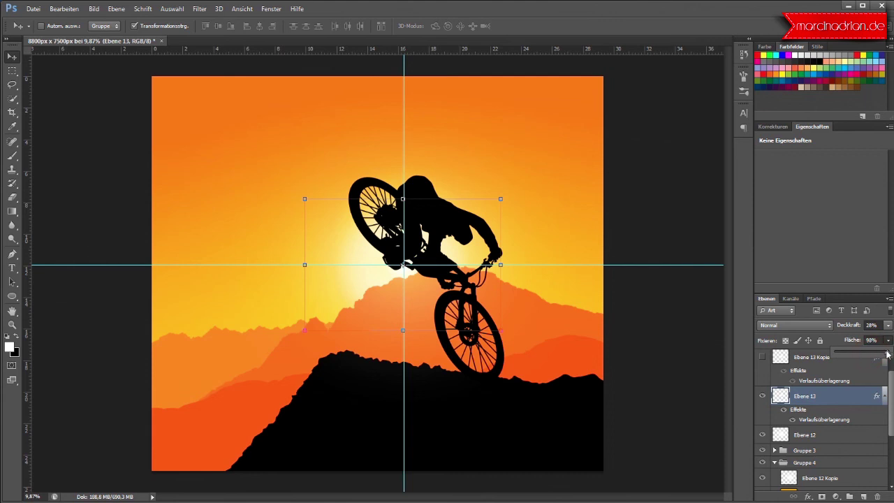
{"action": "left_click", "coordinate": [780, 403]}
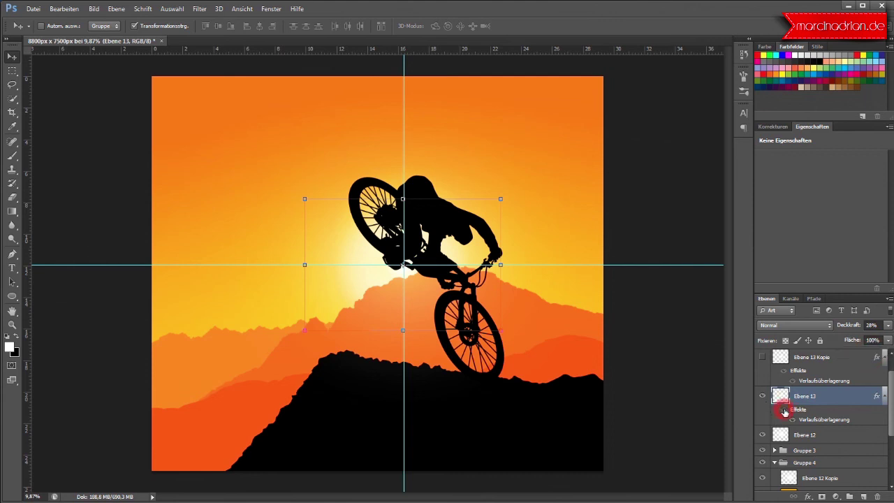
Raise Ebene 13's opacity to 86% and stretch the glow to about 111% height
{"action": "left_click", "coordinate": [887, 327]}
{"action": "left_click_drag", "start_coordinate": [864, 341], "coordinate": [871, 341]}
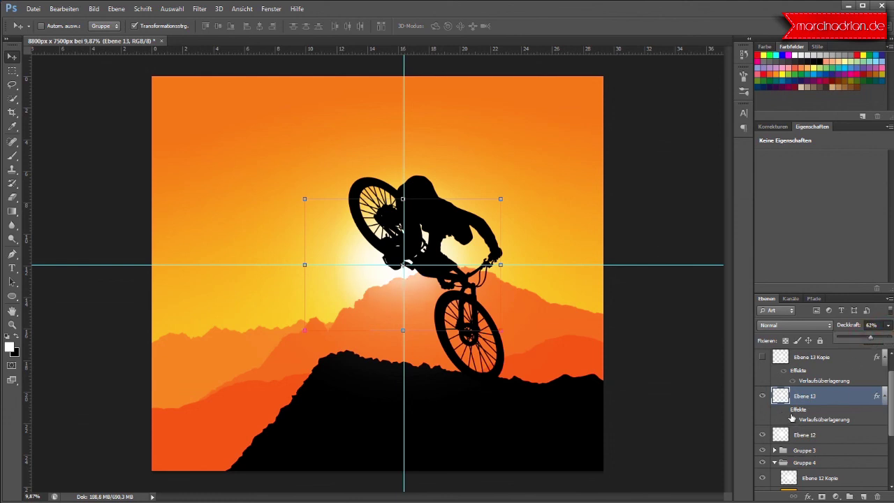
{"action": "left_click", "coordinate": [788, 413]}
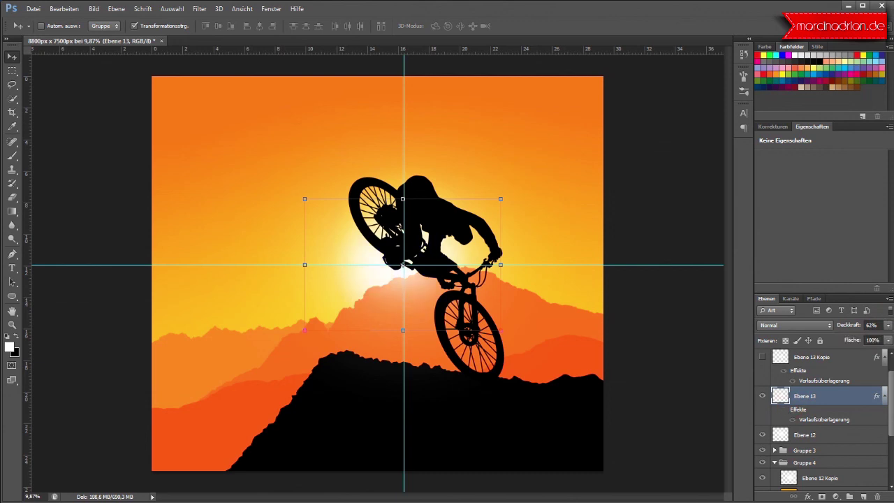
{"action": "left_click_drag", "start_coordinate": [887, 325], "coordinate": [884, 342]}
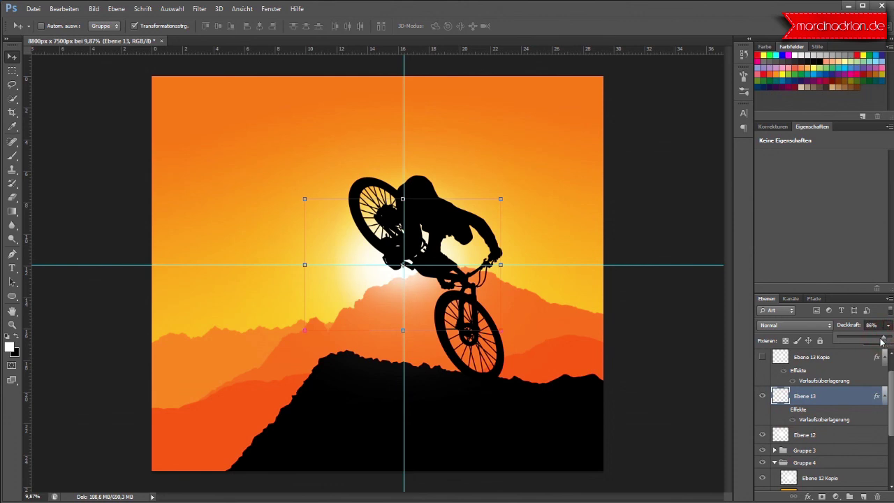
{"action": "key", "text": "ctrl+t"}
{"action": "mouse_move", "coordinate": [403, 329]}
{"action": "left_mouse_down"}
{"action": "mouse_move", "coordinate": [404, 350]}
{"action": "mouse_move", "coordinate": [403, 343]}
{"action": "left_mouse_up"}
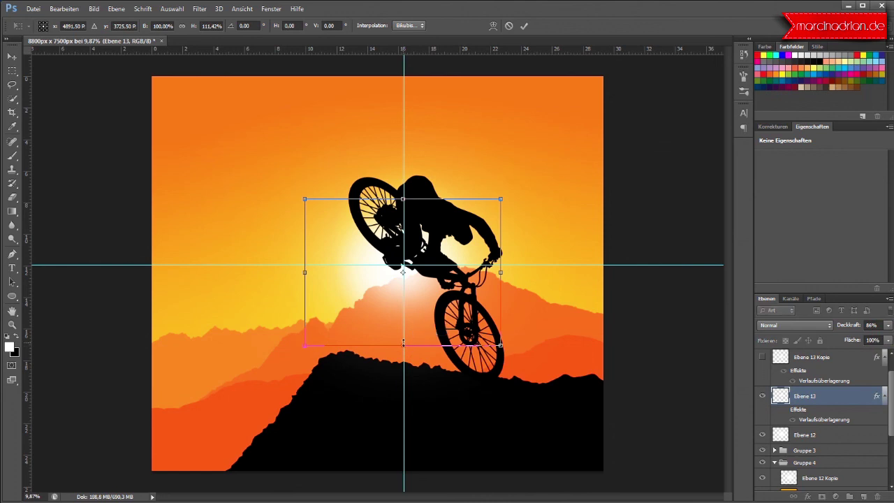
{"action": "left_click", "coordinate": [523, 25]}
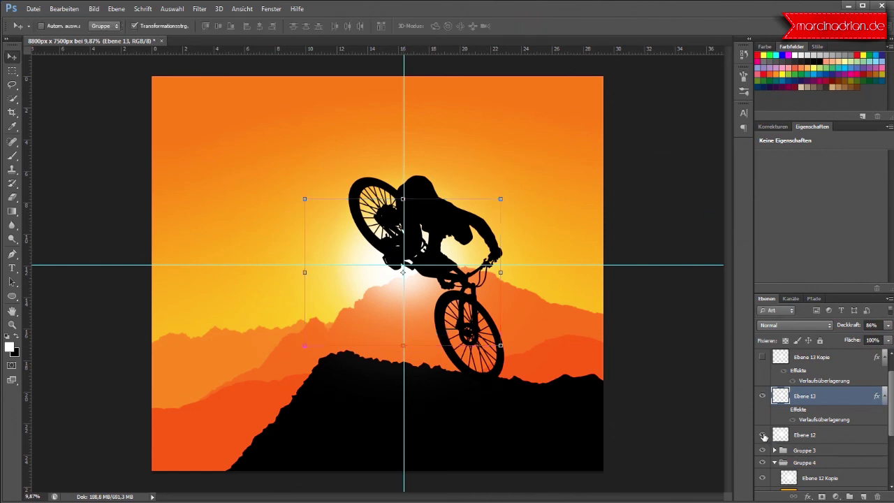
Fade the Ebene 12 glow to 26% opacity
{"action": "left_click", "coordinate": [762, 435]}
{"action": "left_click", "coordinate": [831, 440]}
{"action": "left_click", "coordinate": [886, 325]}
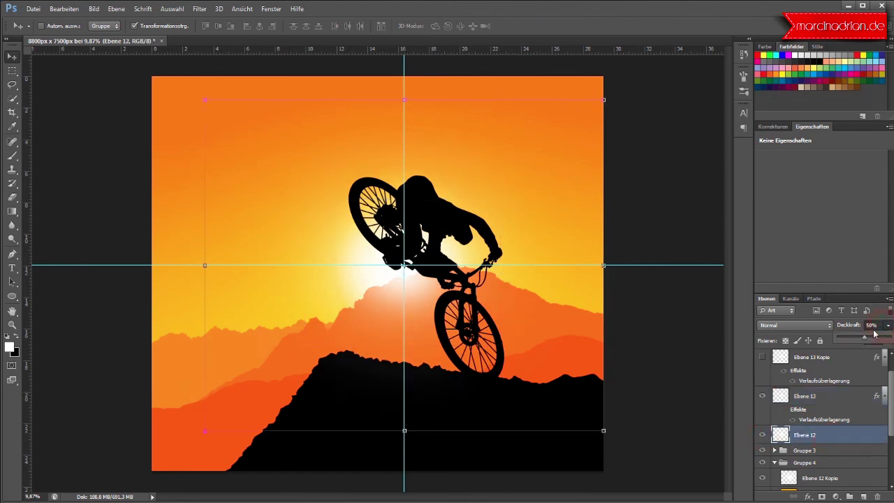
{"action": "left_click", "coordinate": [853, 340]}
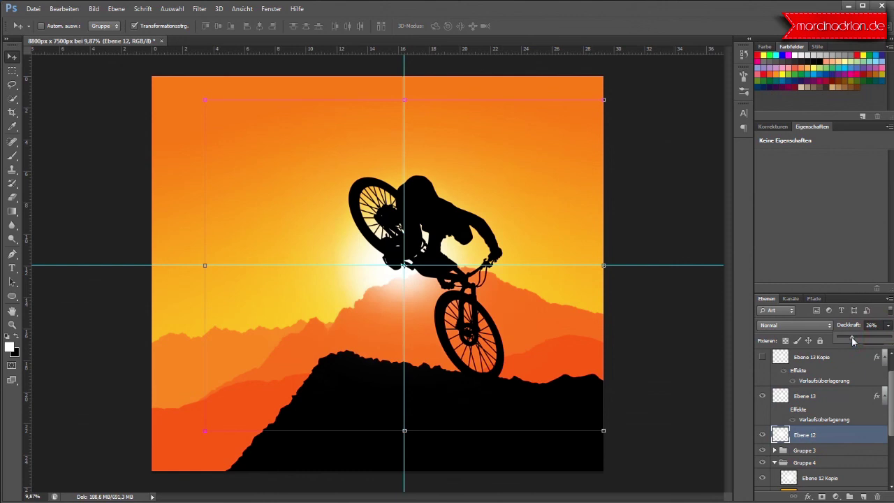
{"action": "left_click", "coordinate": [583, 26]}
Collapse the effects of Ebene 13 Kopie and Ebene 13 and the Gruppe 4 group, then select Gruppe 2
{"action": "scroll", "coordinate": [531, 360], "scroll_direction": "down", "scroll_amount": 2}
{"action": "scroll", "coordinate": [530, 357], "scroll_direction": "down", "scroll_amount": 1}
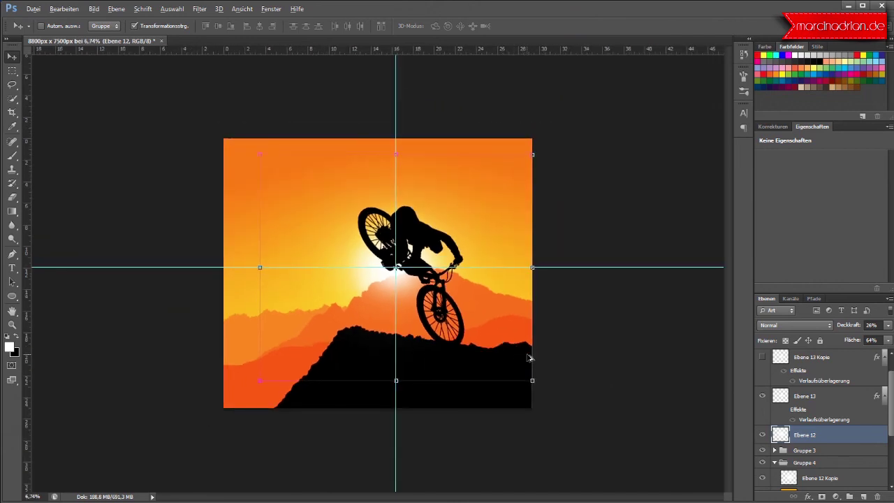
{"action": "scroll", "coordinate": [529, 358], "scroll_direction": "up", "scroll_amount": 1}
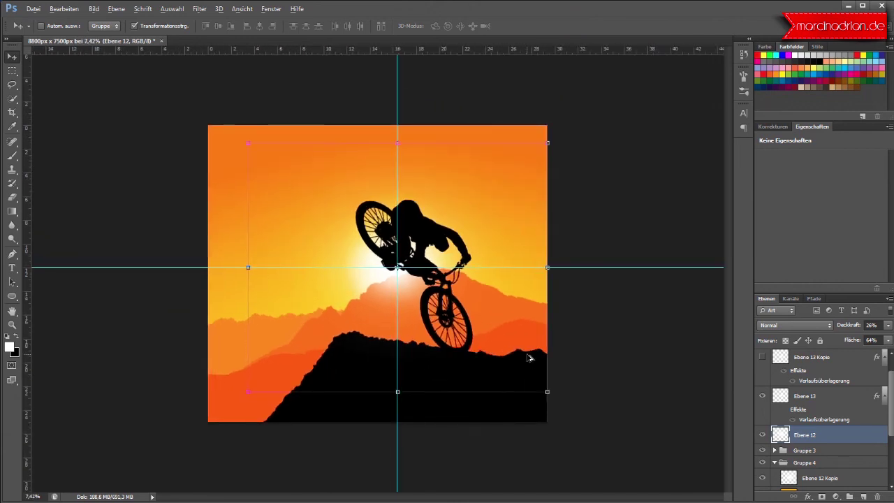
{"action": "key", "text": "alt"}
{"action": "scroll", "coordinate": [840, 398], "scroll_direction": "up", "scroll_amount": 2}
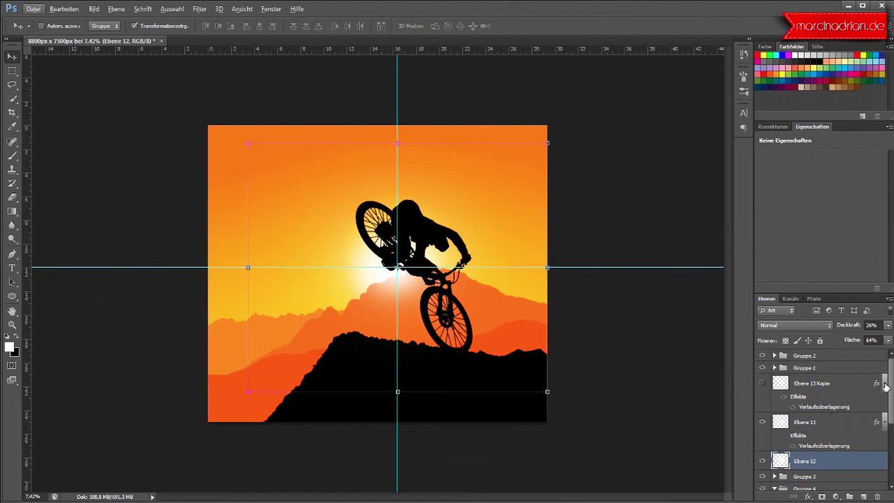
{"action": "left_click", "coordinate": [884, 384]}
{"action": "left_click", "coordinate": [884, 402]}
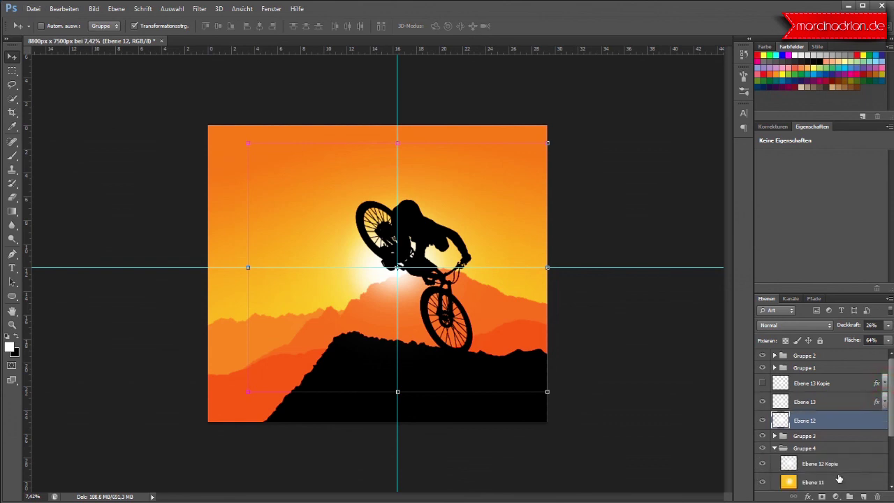
{"action": "left_click", "coordinate": [774, 448]}
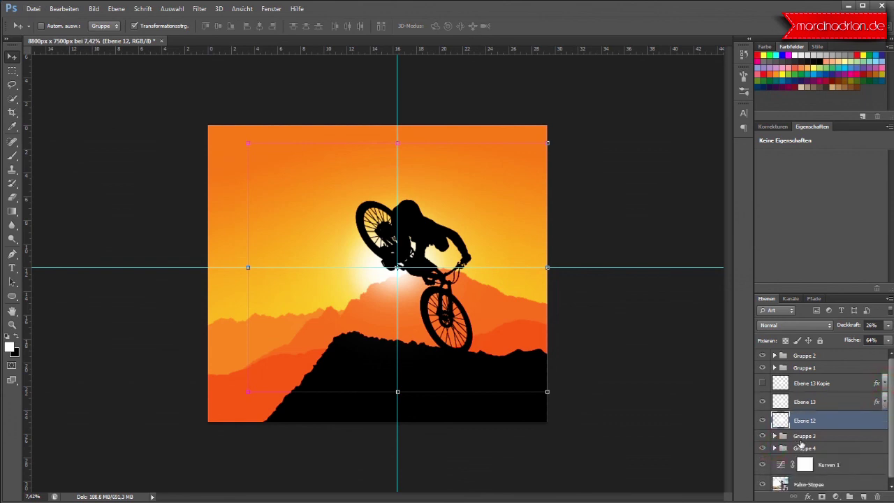
{"action": "left_click", "coordinate": [838, 357]}
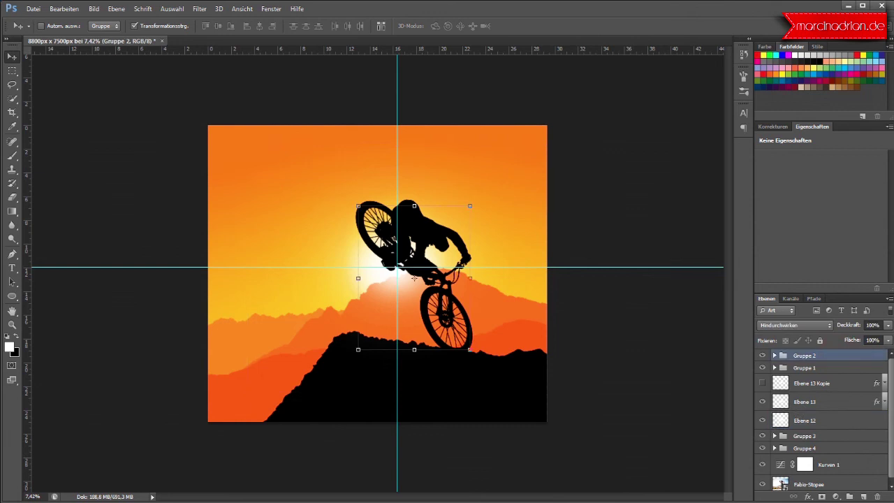
Place the red logo file as a new top layer, scaled to 23.75%, in the upper-right corner
{"action": "left_click_drag", "start_coordinate": [838, 356], "coordinate": [554, 354]}
{"action": "left_click_drag", "start_coordinate": [503, 399], "coordinate": [501, 395]}
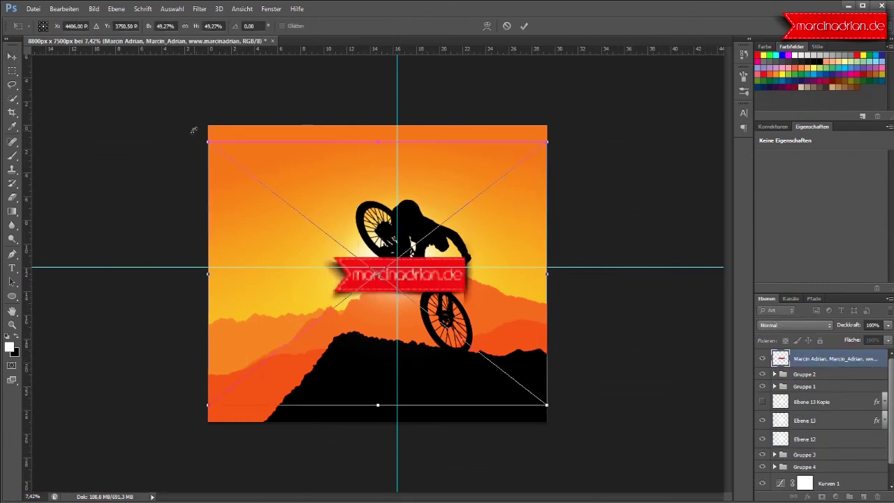
{"action": "mouse_move", "coordinate": [215, 146]}
{"action": "left_mouse_down"}
{"action": "mouse_move", "coordinate": [318, 274]}
{"action": "mouse_move", "coordinate": [365, 304]}
{"action": "left_mouse_up"}
{"action": "mouse_move", "coordinate": [453, 302]}
{"action": "left_mouse_down"}
{"action": "mouse_move", "coordinate": [488, 346]}
{"action": "mouse_move", "coordinate": [487, 105]}
{"action": "mouse_move", "coordinate": [489, 123]}
{"action": "left_mouse_up"}
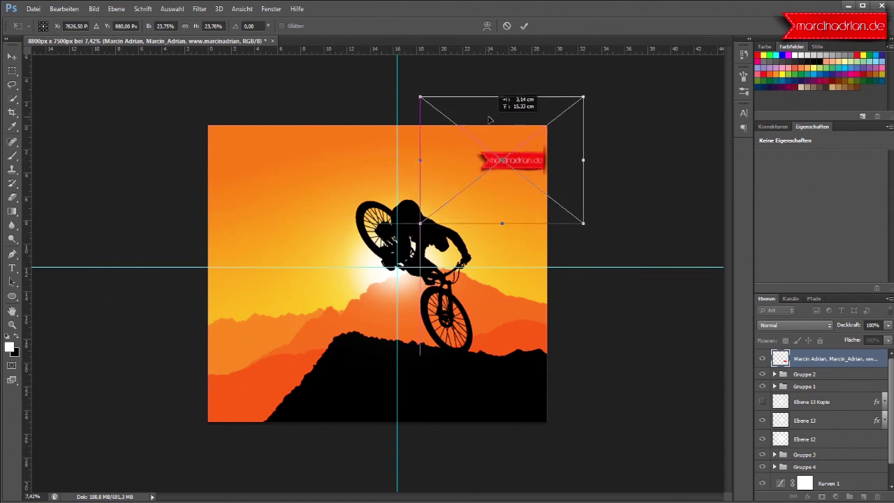
{"action": "left_click_drag", "start_coordinate": [489, 119], "coordinate": [488, 117]}
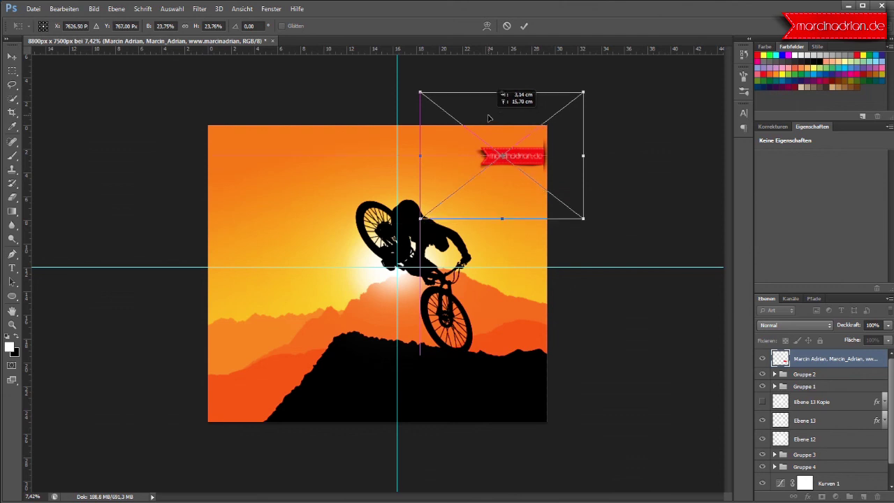
{"action": "left_click_drag", "start_coordinate": [488, 118], "coordinate": [487, 118]}
{"action": "left_click", "coordinate": [525, 26]}
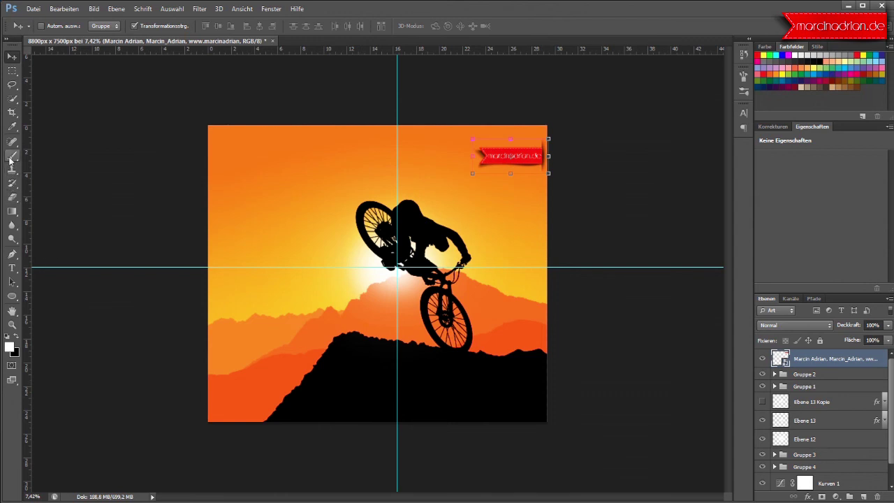
Crop narrow strips from the image's top and bottom edges with the Crop tool
{"action": "left_click", "coordinate": [12, 112]}
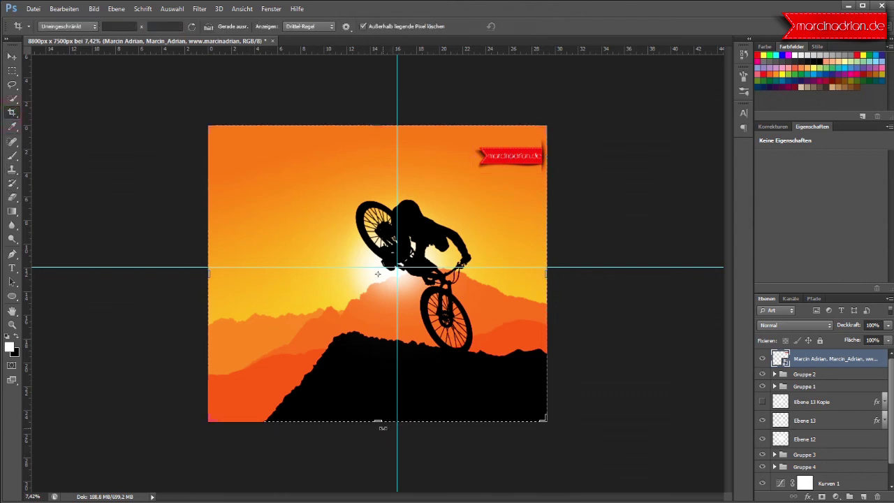
{"action": "left_click_drag", "start_coordinate": [377, 421], "coordinate": [378, 410]}
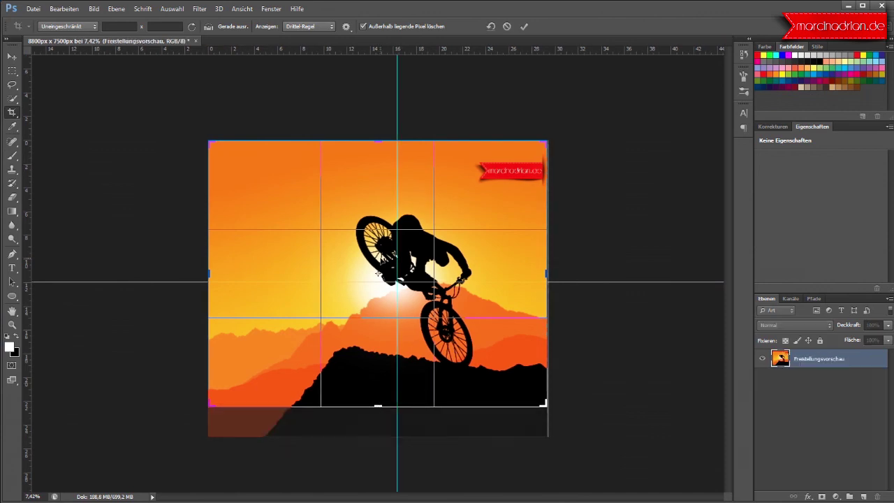
{"action": "left_click_drag", "start_coordinate": [381, 141], "coordinate": [380, 148]}
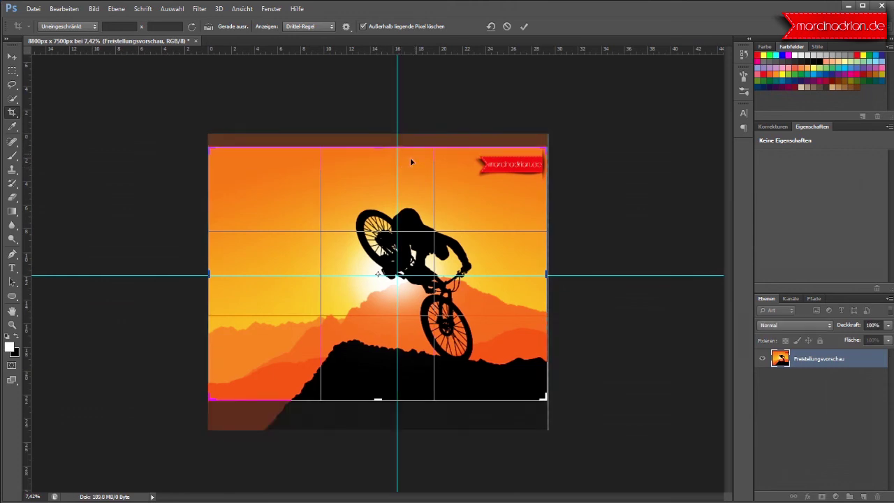
{"action": "left_click", "coordinate": [525, 26]}
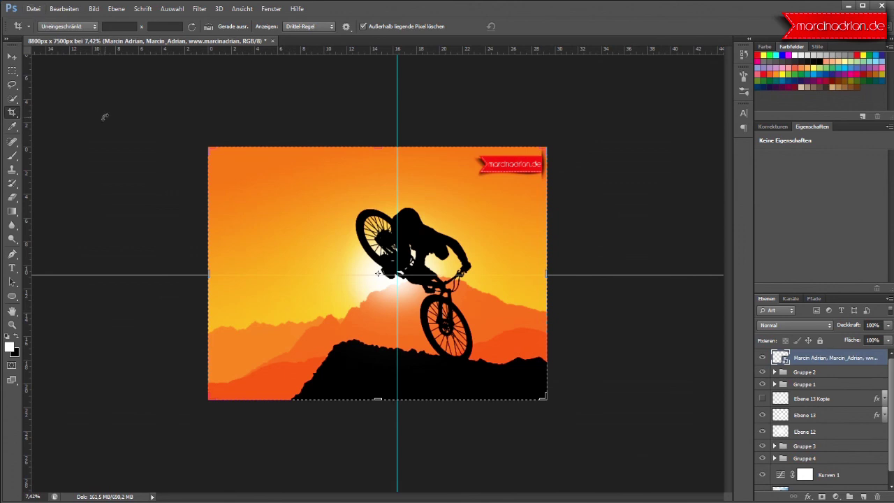
{"action": "scroll", "coordinate": [168, 142], "scroll_direction": "up", "scroll_amount": 1}
{"action": "scroll", "coordinate": [167, 141], "scroll_direction": "up", "scroll_amount": 2}
{"action": "scroll", "coordinate": [173, 143], "scroll_direction": "up", "scroll_amount": 2}
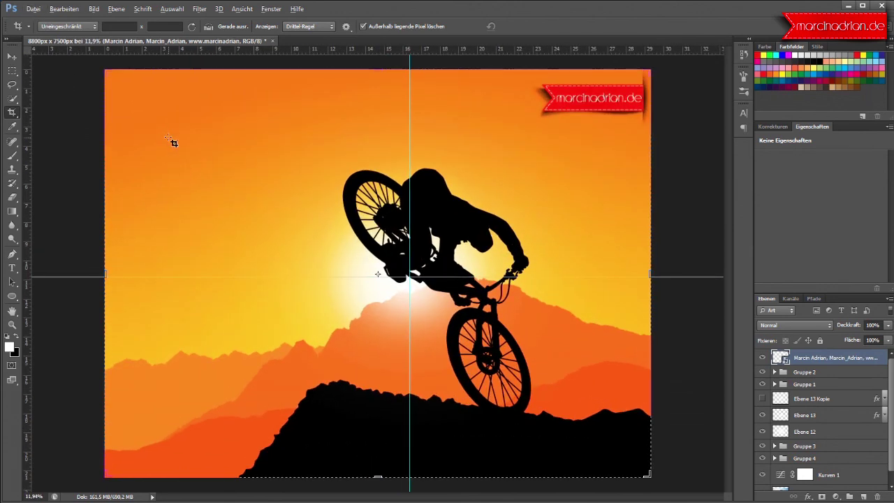